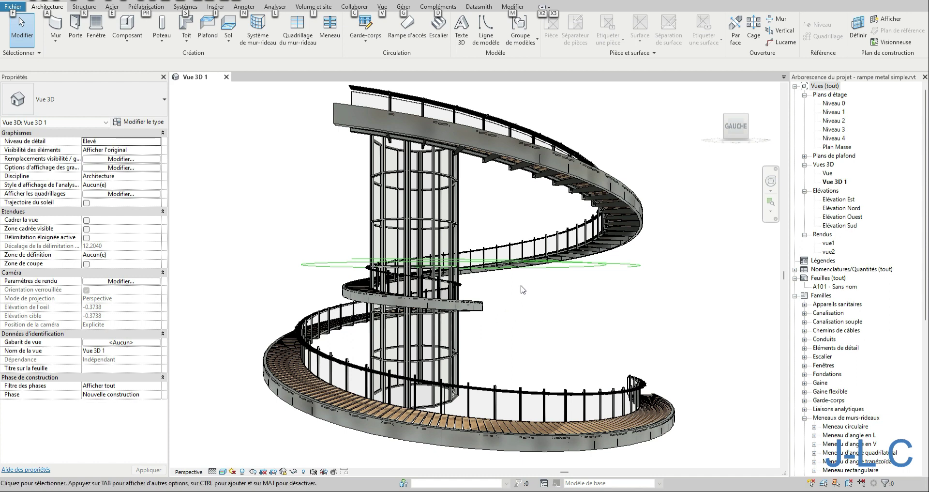
- Unlock the 3D view's orientation and orbit around the spiral ramp to a raised view from behind
{"action": "middle_click_drag", "start_coordinate": [530, 305], "coordinate": [538, 314], "text": "shift"}
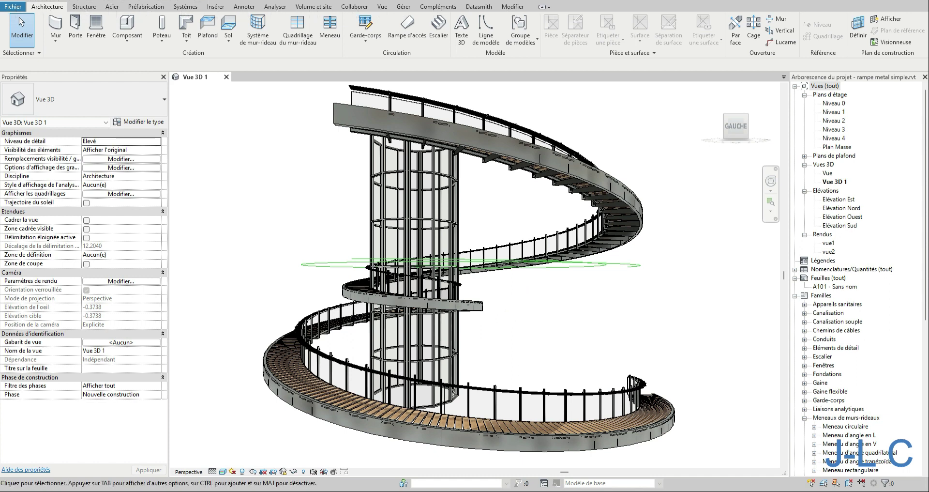
{"action": "left_click", "coordinate": [283, 471]}
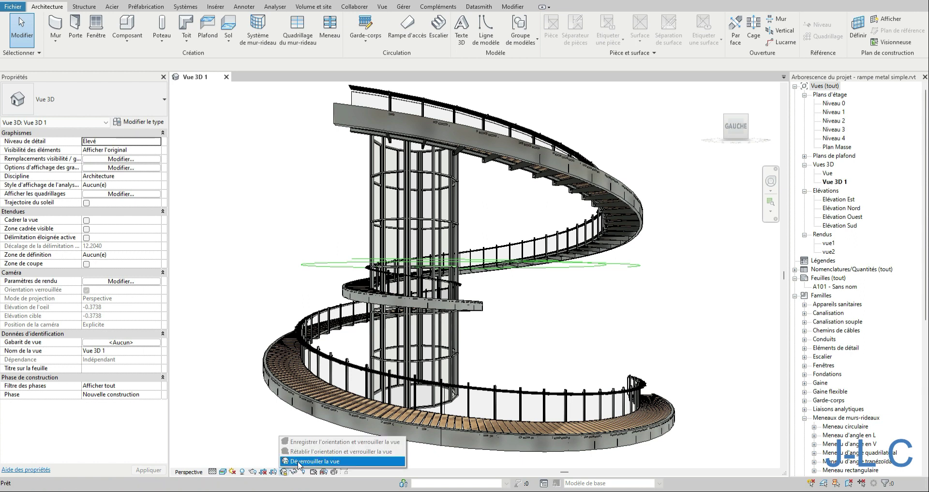
{"action": "left_click", "coordinate": [314, 462]}
{"action": "middle_click_drag", "start_coordinate": [397, 305], "coordinate": [408, 323], "text": "shift"}
{"action": "left_click", "coordinate": [286, 472]}
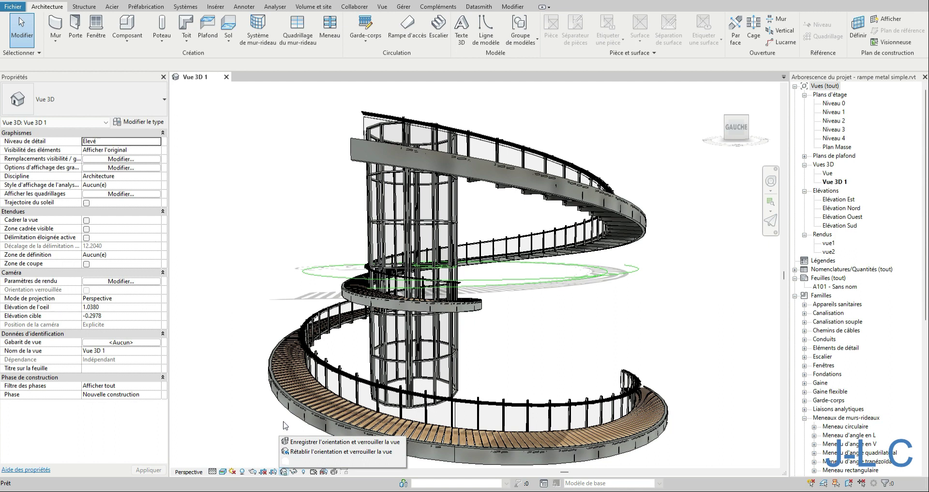
{"action": "left_click", "coordinate": [237, 340]}
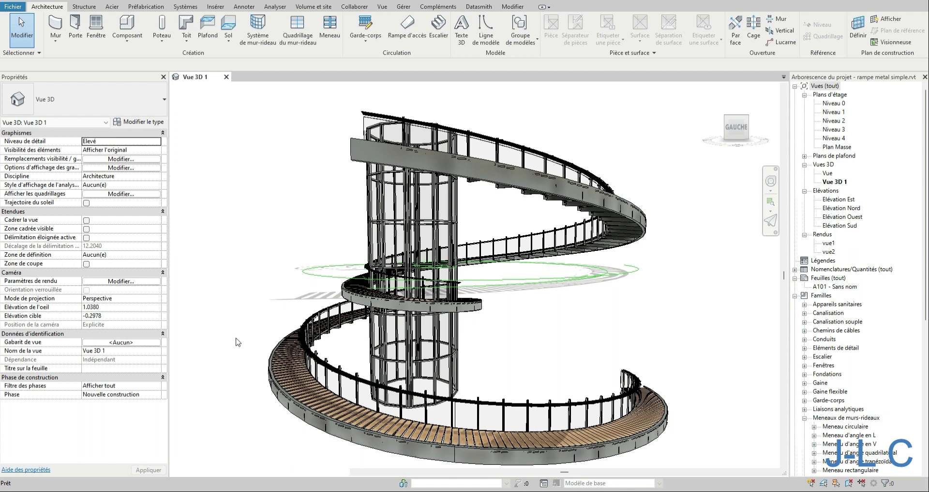
{"action": "middle_click_drag", "start_coordinate": [309, 334], "coordinate": [554, 399], "text": "shift"}
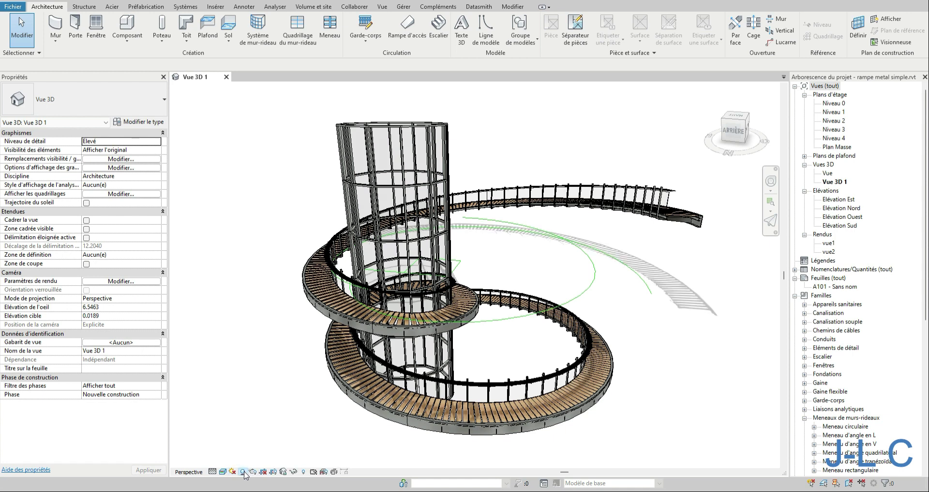
- Turn off shadows in the 3D view and disable the sun settings' ground plane at Niveau 0
{"action": "left_click", "coordinate": [243, 472]}
{"action": "left_click", "coordinate": [261, 435]}
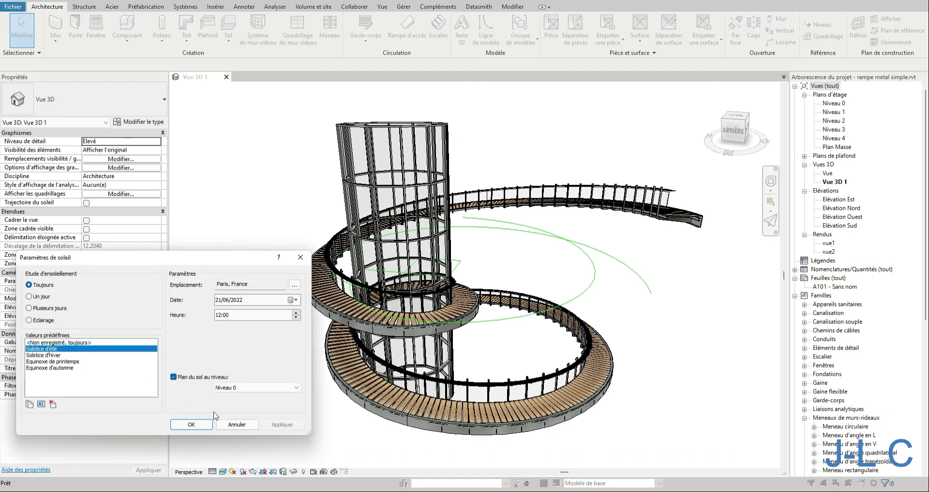
{"action": "left_click", "coordinate": [201, 378]}
{"action": "left_click", "coordinate": [191, 424]}
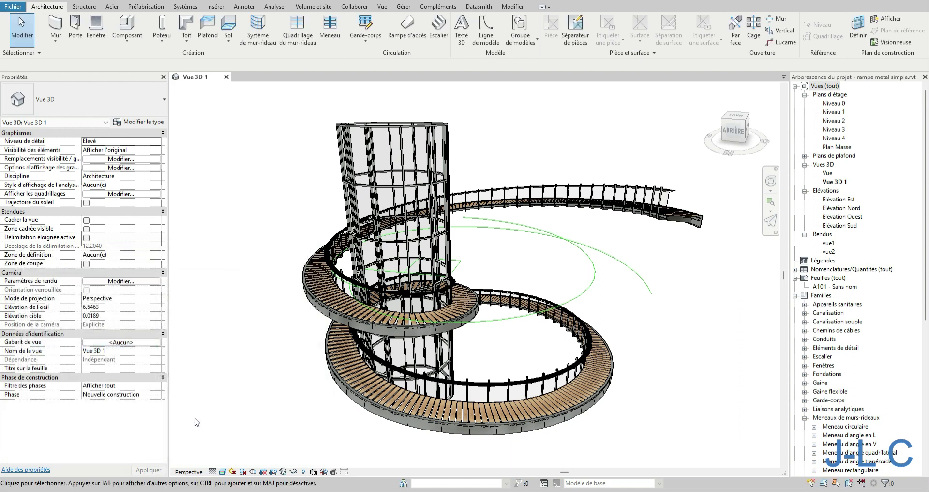
{"action": "middle_click_drag", "start_coordinate": [692, 357], "coordinate": [628, 347], "text": "shift"}
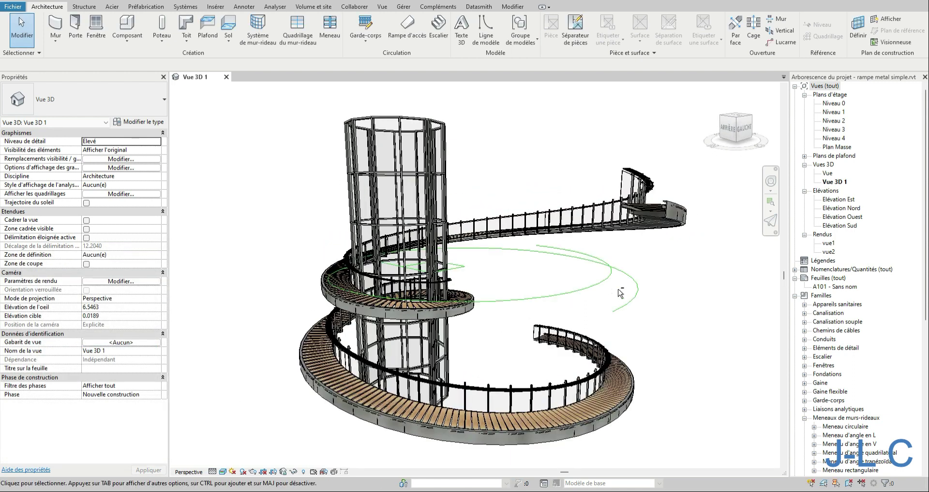
{"action": "middle_click_drag", "start_coordinate": [566, 348], "coordinate": [581, 370], "text": "shift"}
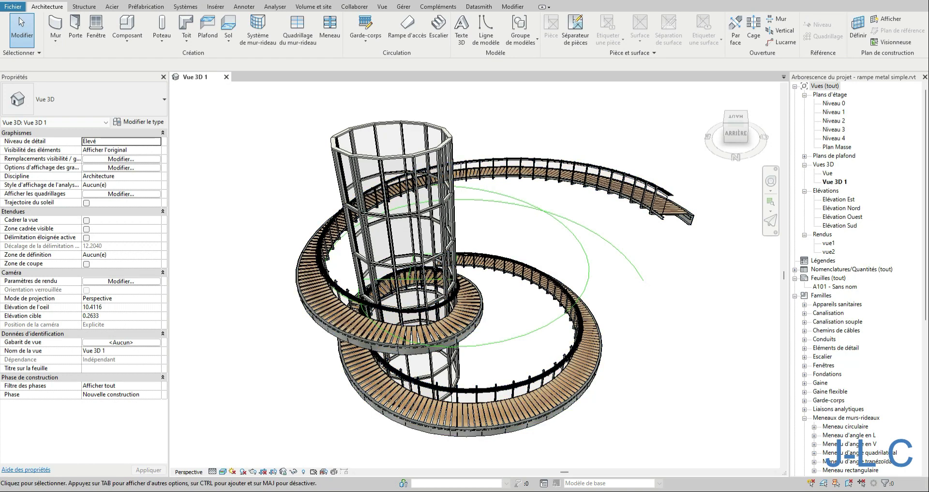
- Open the Plan Masse floor plan and delete the whole spiral ramp together with its central cylinder
{"action": "double_click", "coordinate": [837, 147]}
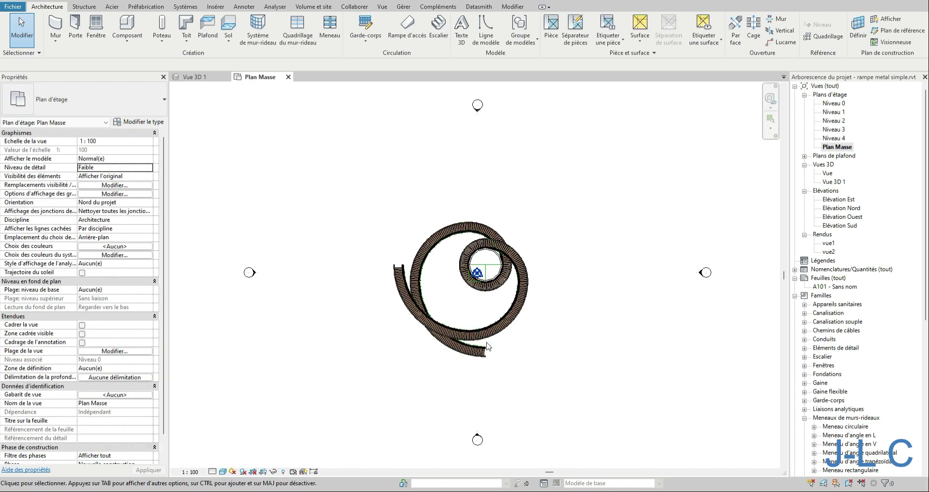
{"action": "scroll", "coordinate": [458, 293], "scroll_direction": "up", "scroll_amount": 4}
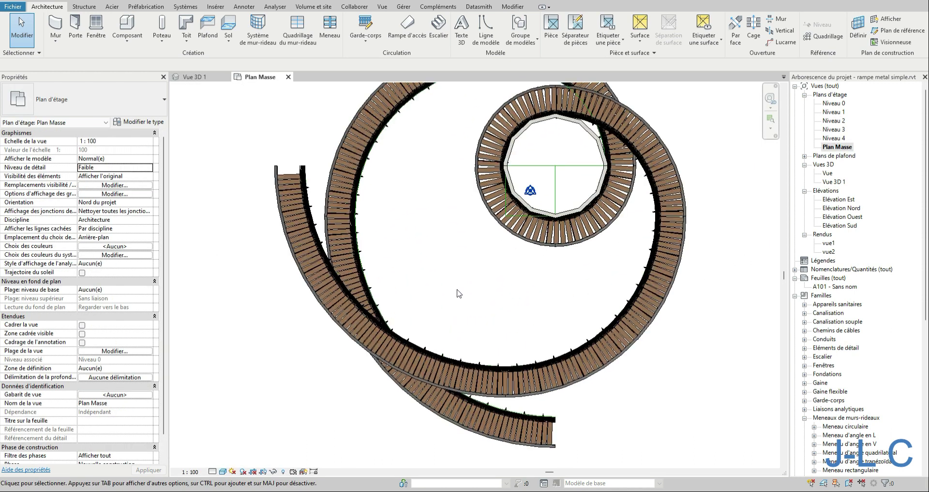
{"action": "scroll", "coordinate": [457, 292], "scroll_direction": "down", "scroll_amount": 1}
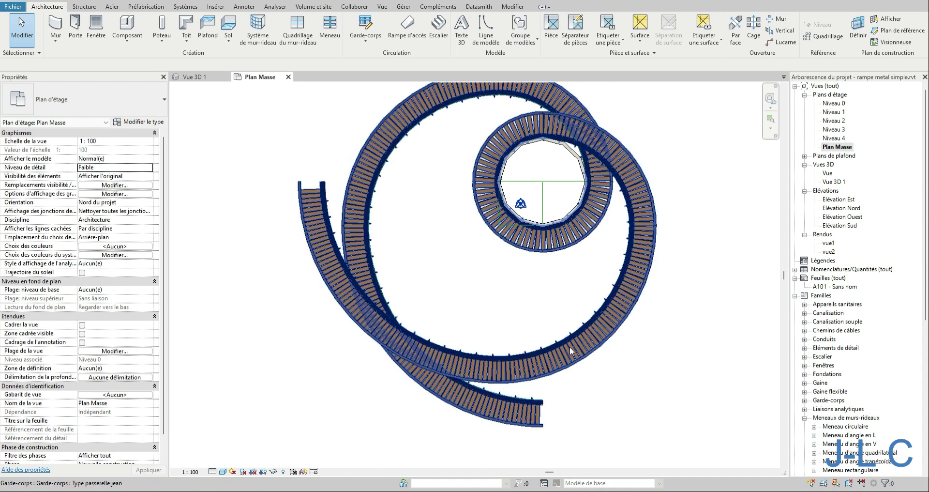
{"action": "scroll", "coordinate": [472, 340], "scroll_direction": "down", "scroll_amount": 2}
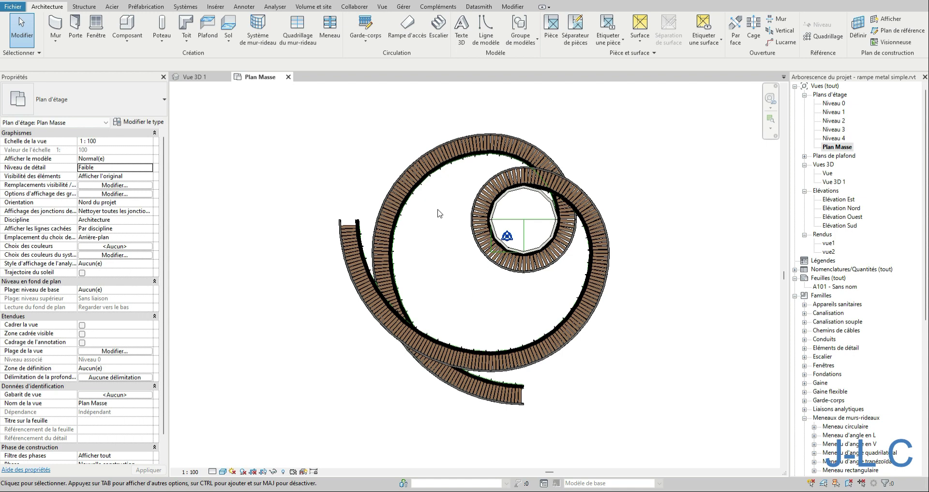
{"action": "left_click_drag", "start_coordinate": [313, 115], "coordinate": [713, 463]}
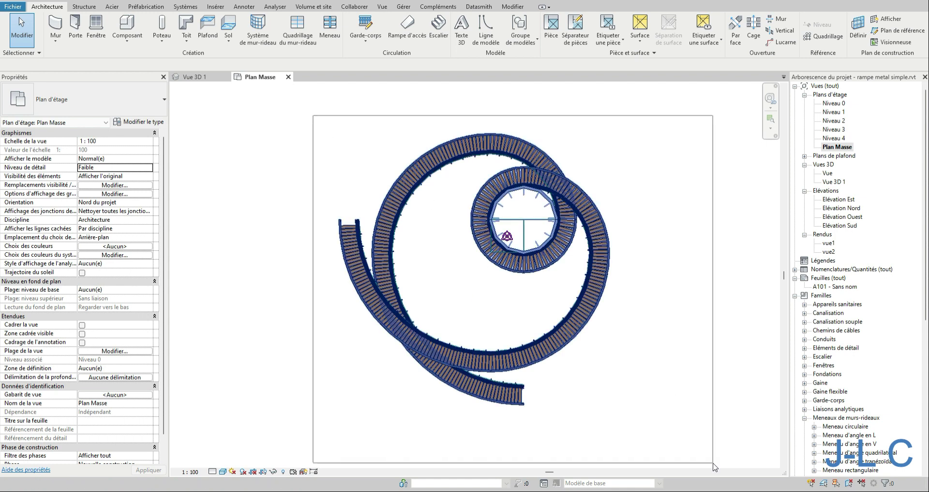
{"action": "key", "text": "Delete"}
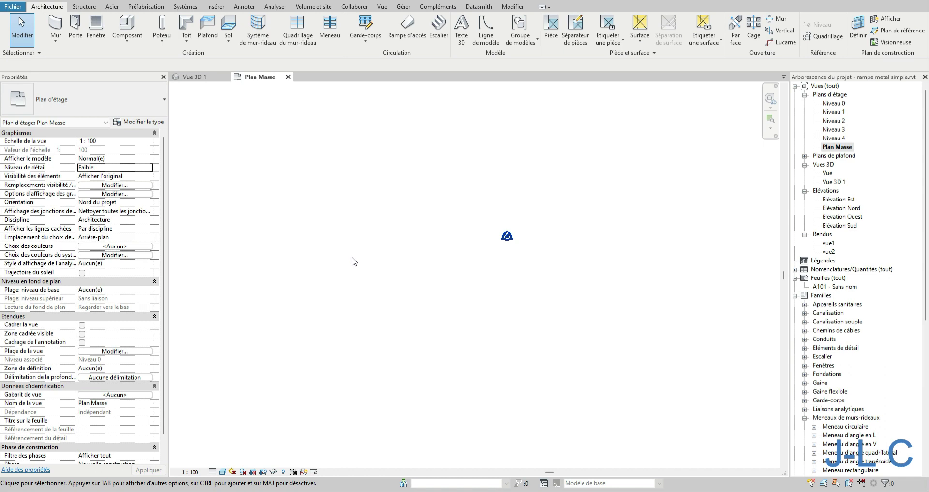
- Examine the project's profile families, including the profil parquet types and the parameters of the Lisse GC 400 type
{"action": "left_click", "coordinate": [805, 418]}
{"action": "left_click", "coordinate": [804, 453]}
{"action": "scroll", "coordinate": [813, 435], "scroll_direction": "down", "scroll_amount": 4}
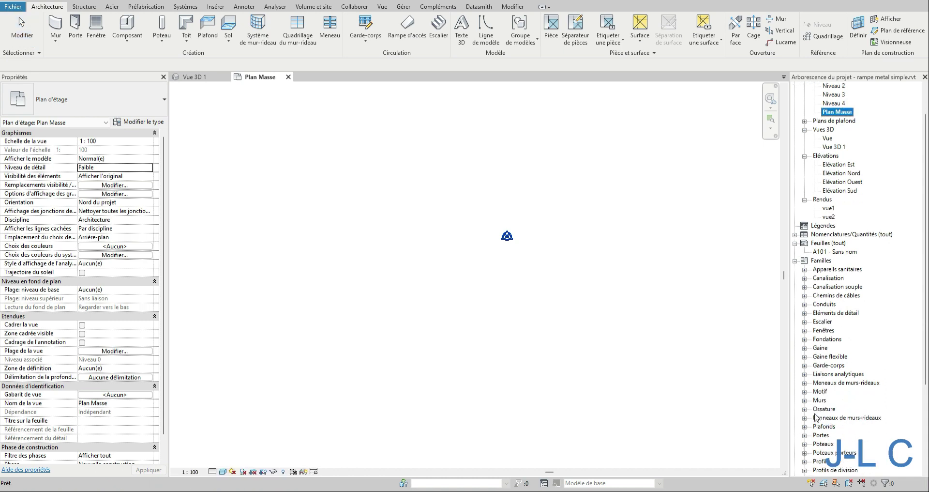
{"action": "scroll", "coordinate": [818, 420], "scroll_direction": "down", "scroll_amount": 2}
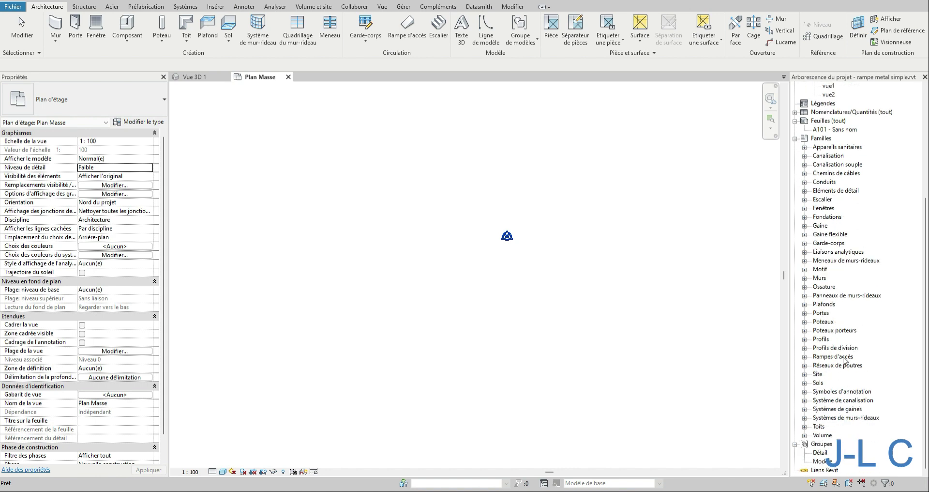
{"action": "left_click", "coordinate": [805, 340]}
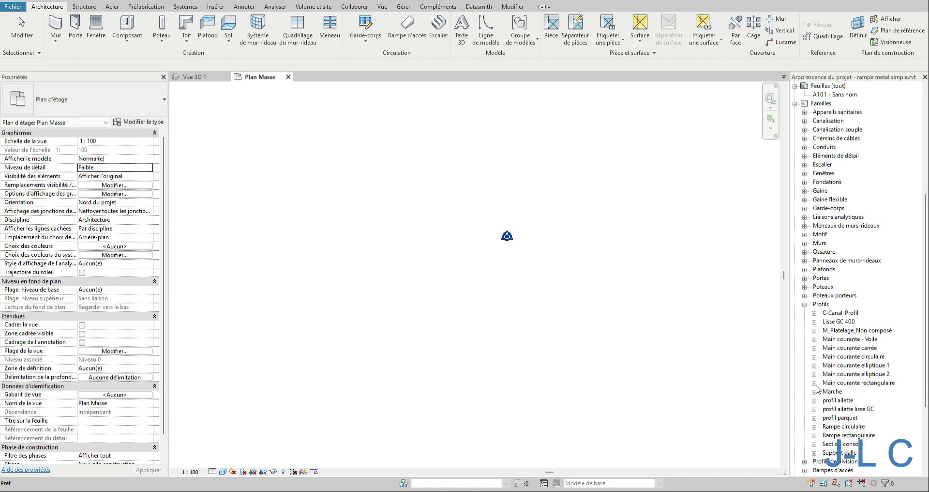
{"action": "scroll", "coordinate": [817, 388], "scroll_direction": "down", "scroll_amount": 1}
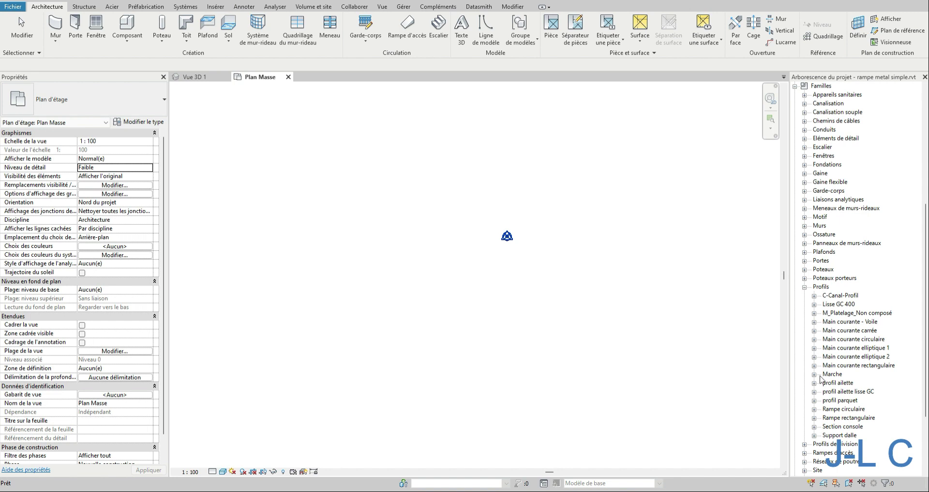
{"action": "left_click", "coordinate": [814, 400]}
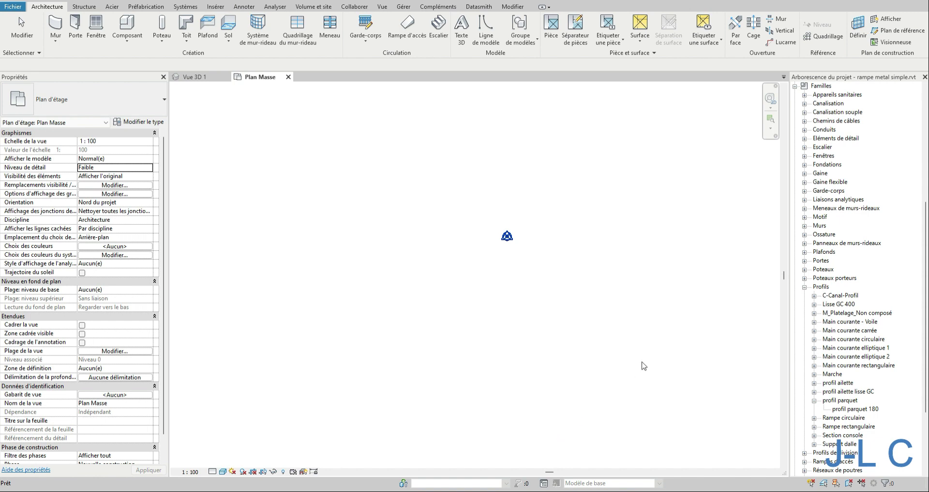
{"action": "left_click", "coordinate": [825, 304]}
{"action": "double_click", "coordinate": [825, 305]}
{"action": "left_click", "coordinate": [842, 313]}
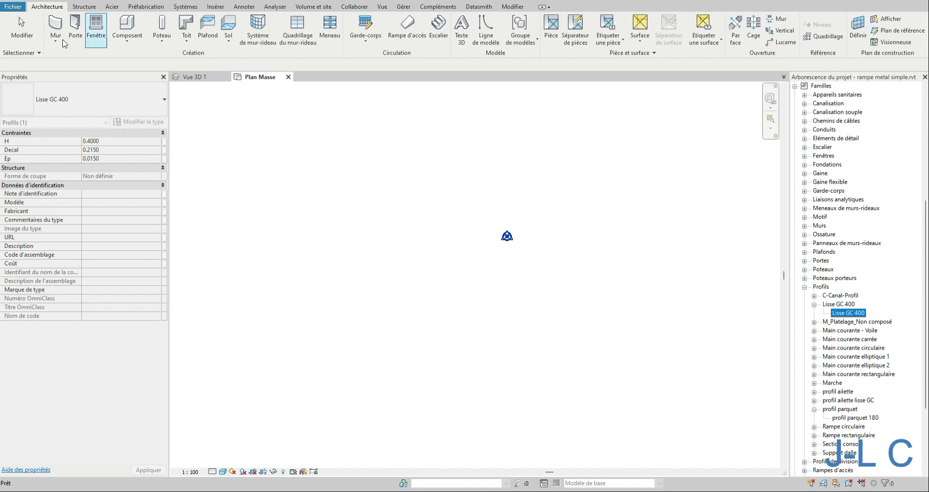
{"action": "left_click", "coordinate": [365, 41]}
{"action": "left_click", "coordinate": [383, 56]}
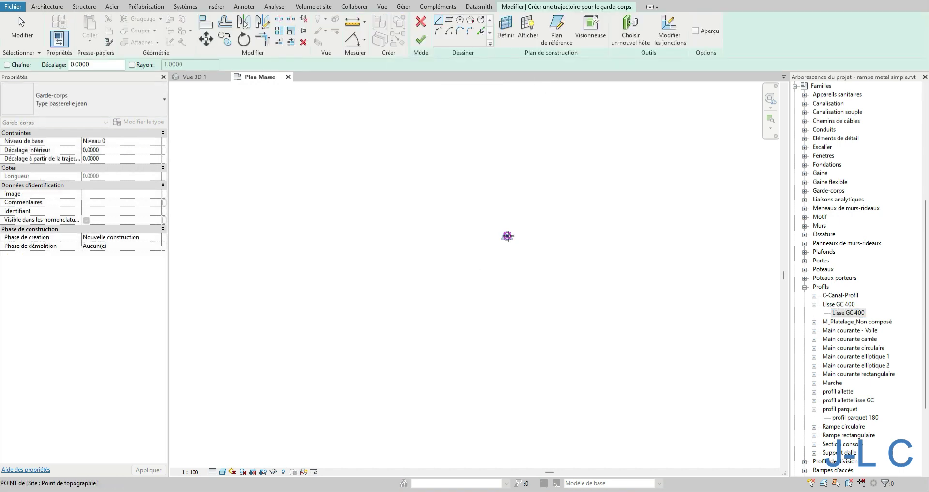
{"action": "left_click", "coordinate": [507, 236]}
{"action": "left_click", "coordinate": [561, 236]}
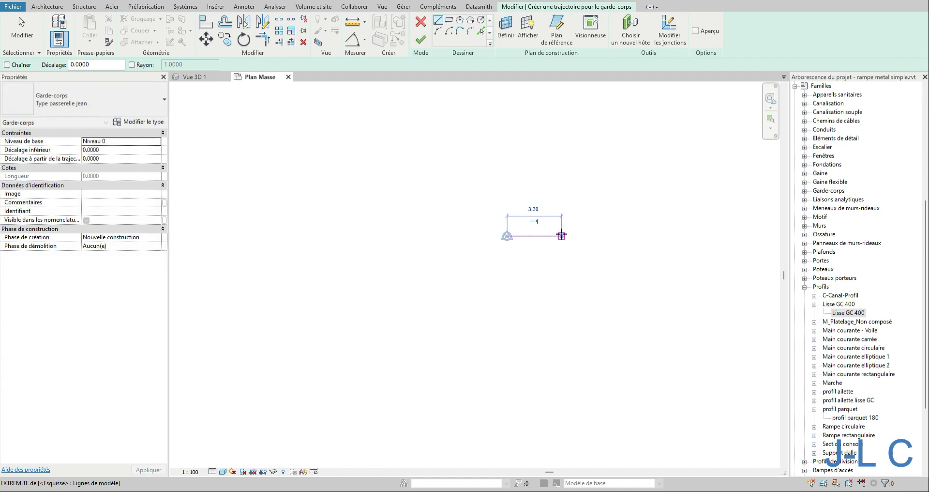
{"action": "left_click", "coordinate": [696, 31]}
{"action": "scroll", "coordinate": [572, 232], "scroll_direction": "up", "scroll_amount": 3}
{"action": "scroll", "coordinate": [547, 225], "scroll_direction": "up", "scroll_amount": 3}
{"action": "key", "text": "Escape"}
{"action": "key", "text": "Escape"}
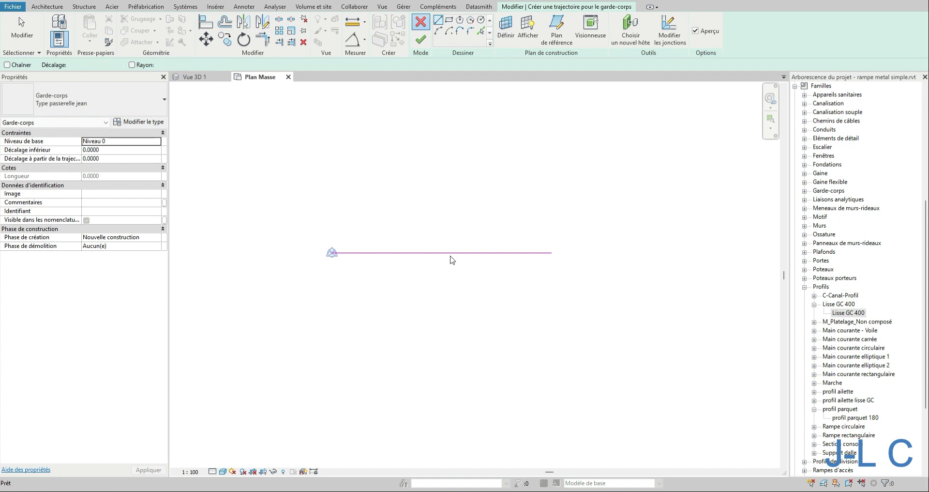
{"action": "key", "text": "Return"}
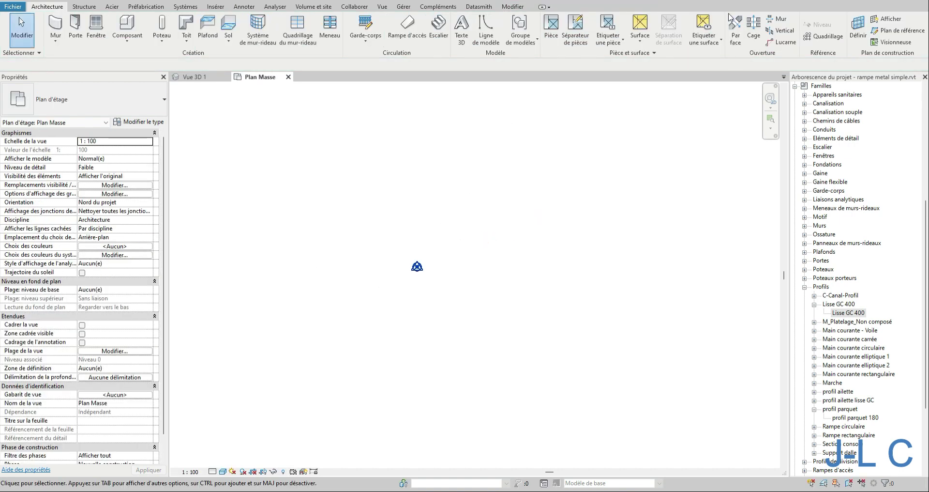
- Sketch a straight horizontal Type passerelle jean railing path about 3.10 m long from the topography point and finish the railing
{"action": "left_click", "coordinate": [379, 45]}
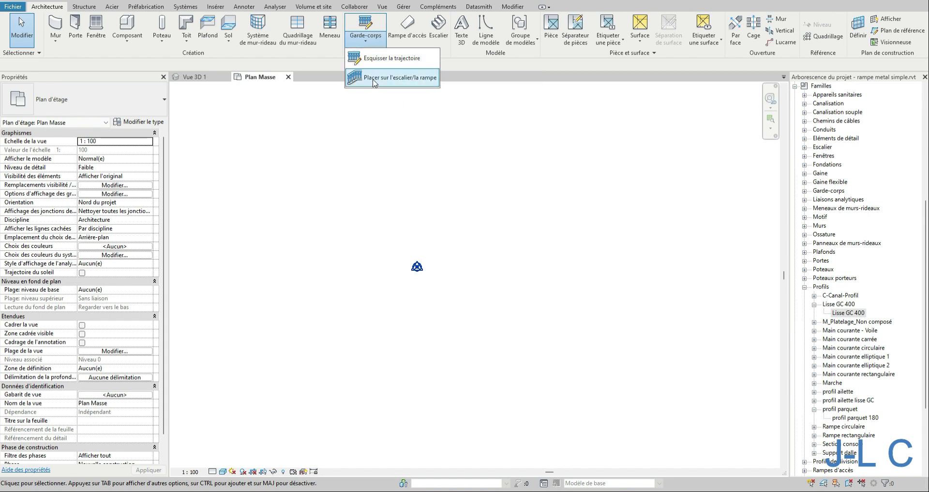
{"action": "left_click", "coordinate": [378, 59]}
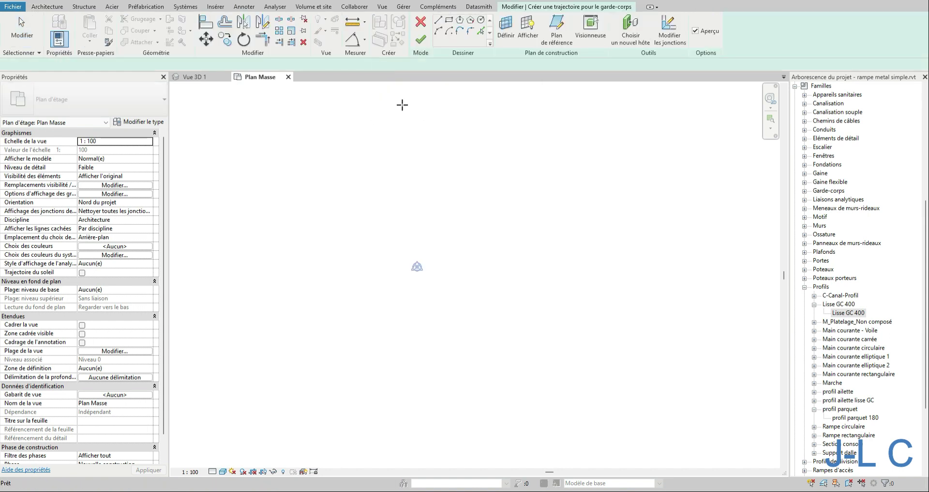
{"action": "left_click", "coordinate": [417, 267]}
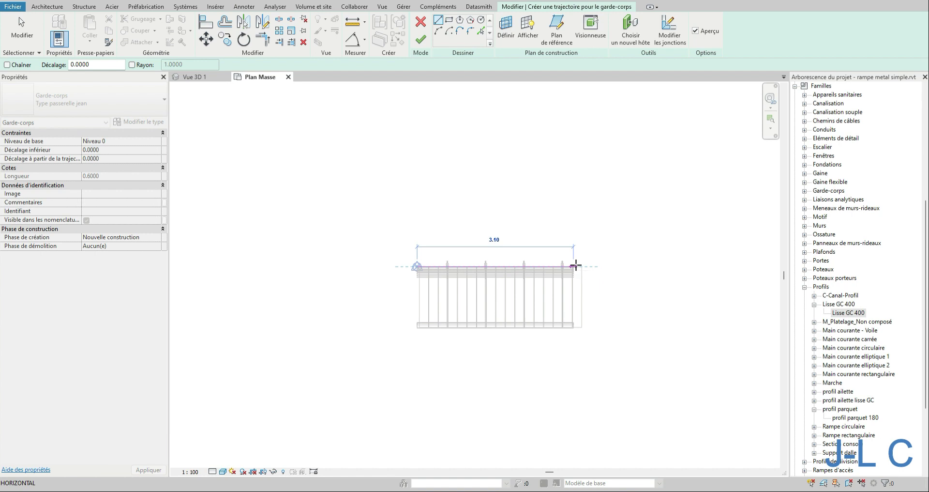
{"action": "left_click", "coordinate": [576, 266]}
{"action": "key", "text": "Escape"}
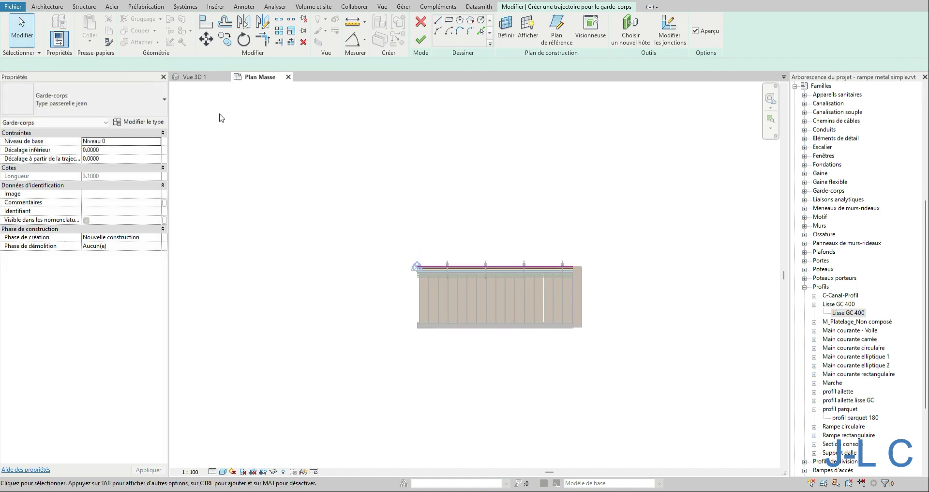
{"action": "scroll", "coordinate": [526, 284], "scroll_direction": "up", "scroll_amount": 2}
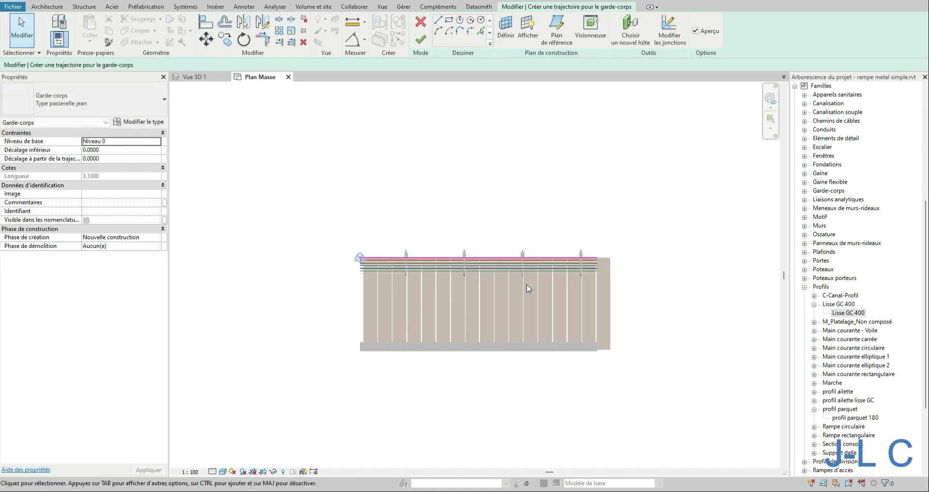
{"action": "left_click", "coordinate": [421, 39]}
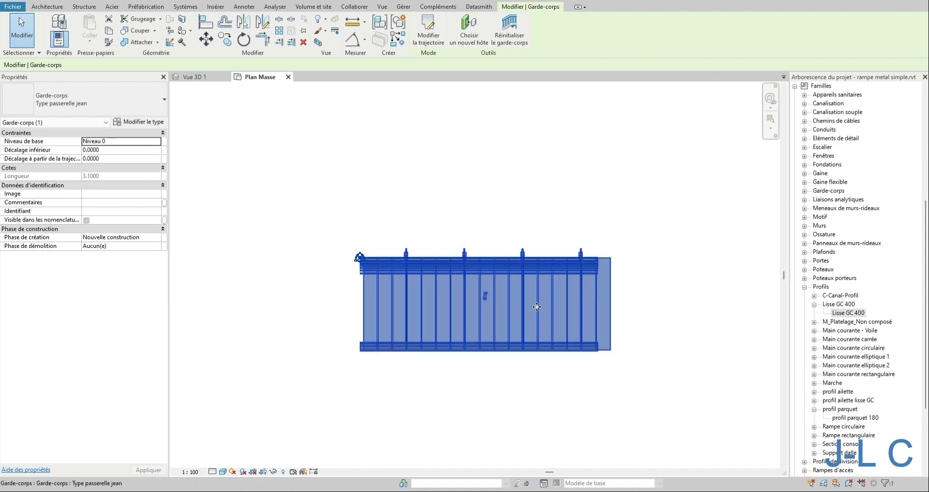
- Open the saved renderings vue1 and vue2 to examine the finished walkway and railing variants
{"action": "scroll", "coordinate": [895, 129], "scroll_direction": "up", "scroll_amount": 4}
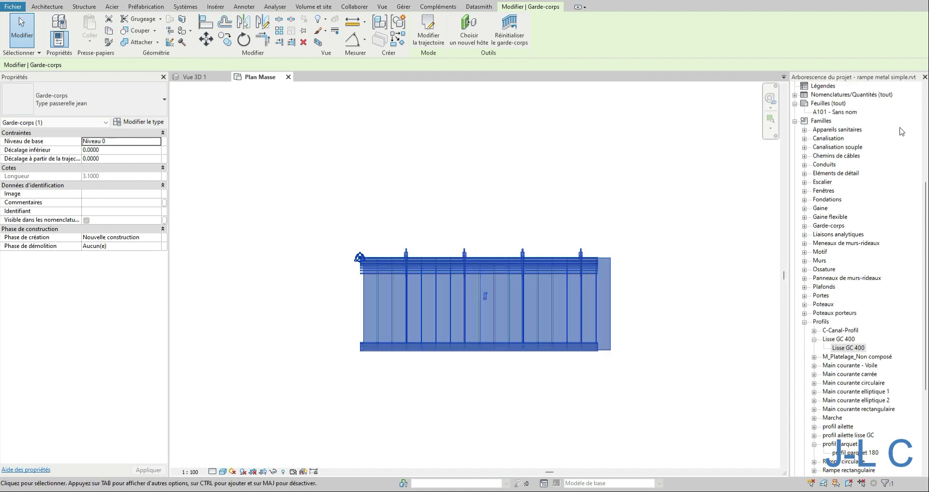
{"action": "scroll", "coordinate": [893, 128], "scroll_direction": "up", "scroll_amount": 2}
{"action": "double_click", "coordinate": [829, 139]}
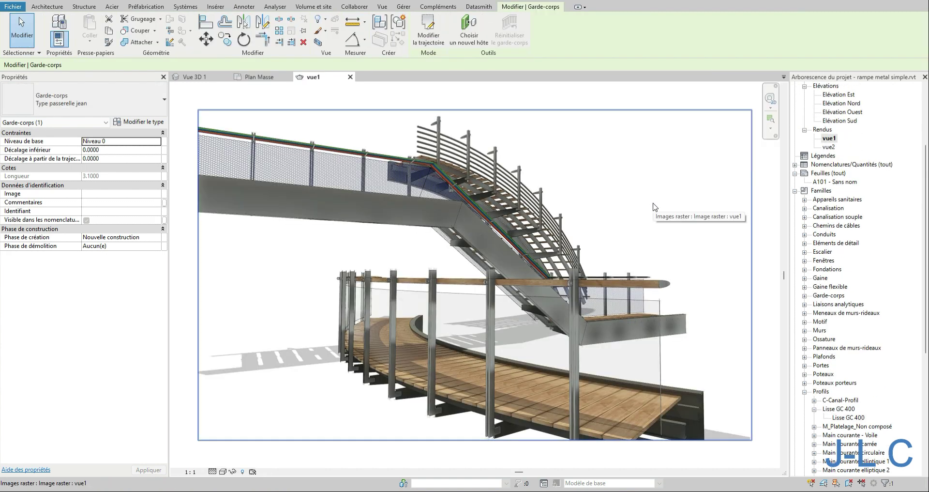
{"action": "double_click", "coordinate": [829, 147]}
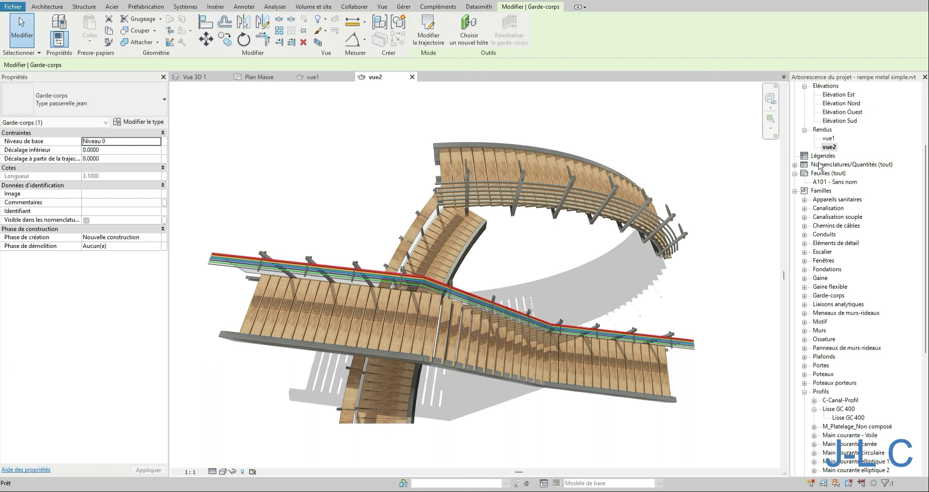
{"action": "scroll", "coordinate": [825, 171], "scroll_direction": "up", "scroll_amount": 1}
{"action": "scroll", "coordinate": [825, 171], "scroll_direction": "up", "scroll_amount": 2}
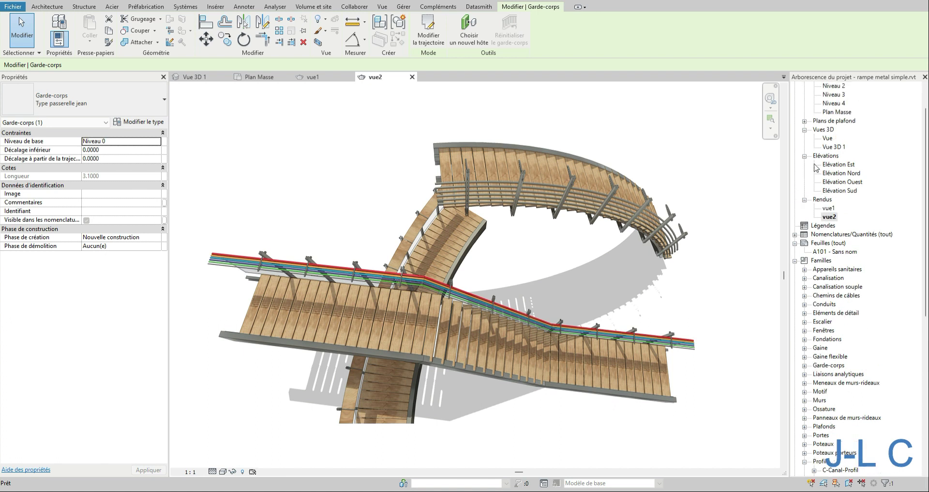
- Open the 3D view Vue, unlock its orientation and show the walkway from the upper front-right corner
{"action": "double_click", "coordinate": [827, 139]}
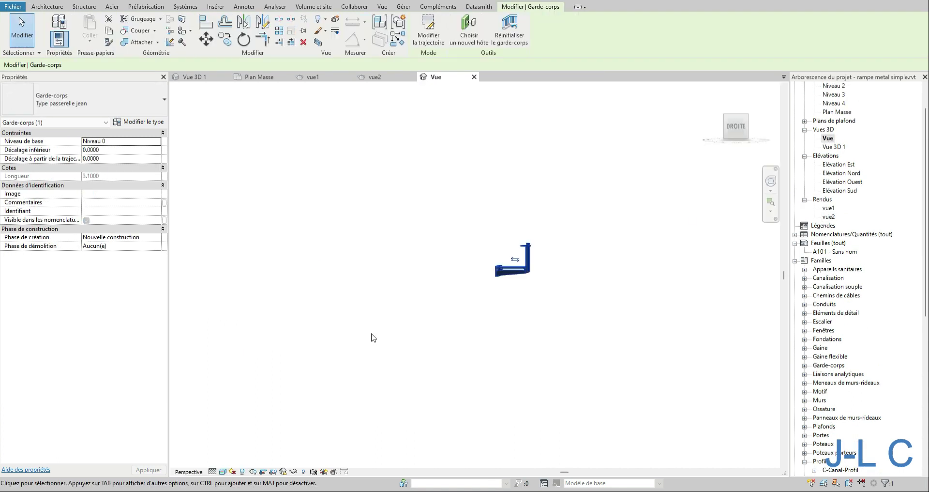
{"action": "key", "text": "Escape"}
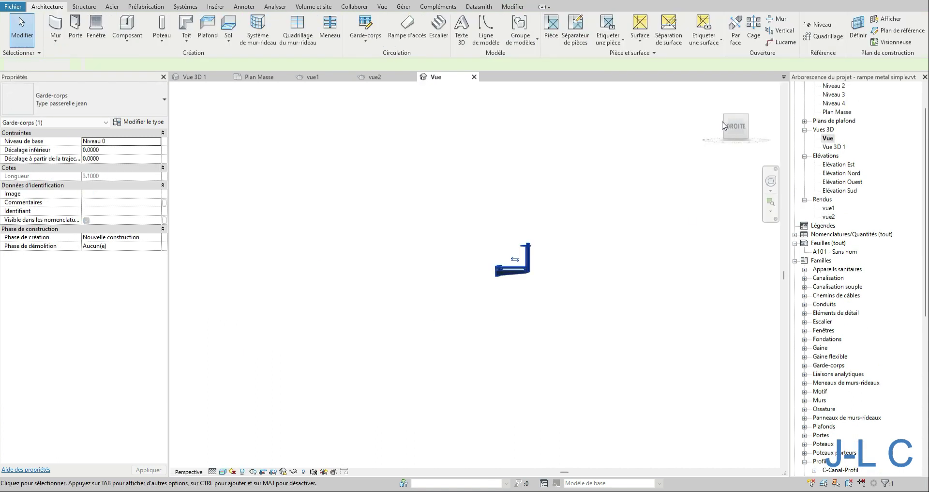
{"action": "left_click", "coordinate": [283, 472]}
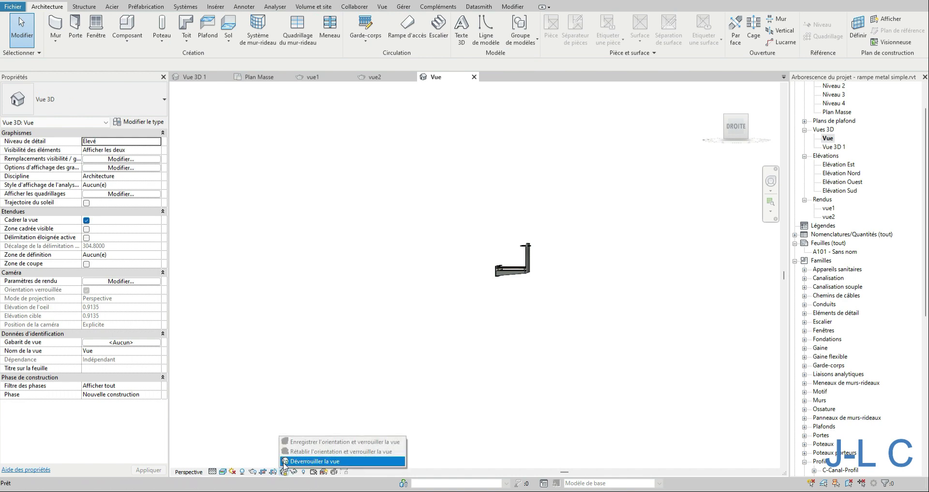
{"action": "left_click", "coordinate": [368, 466]}
{"action": "left_click", "coordinate": [724, 115]}
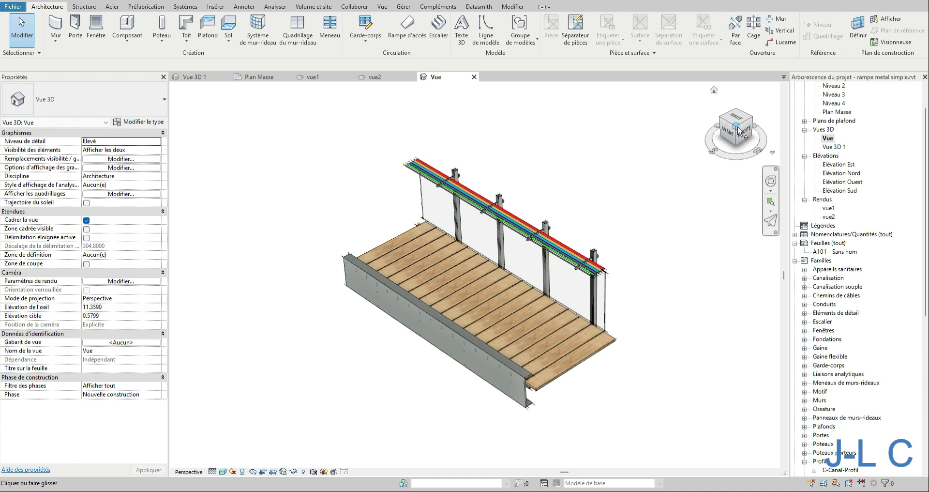
- Keep the 3D view in Perspective and turn it to face the walkway's vertical front-right edge at eye level
{"action": "right_click", "coordinate": [741, 129]}
{"action": "left_click", "coordinate": [770, 179]}
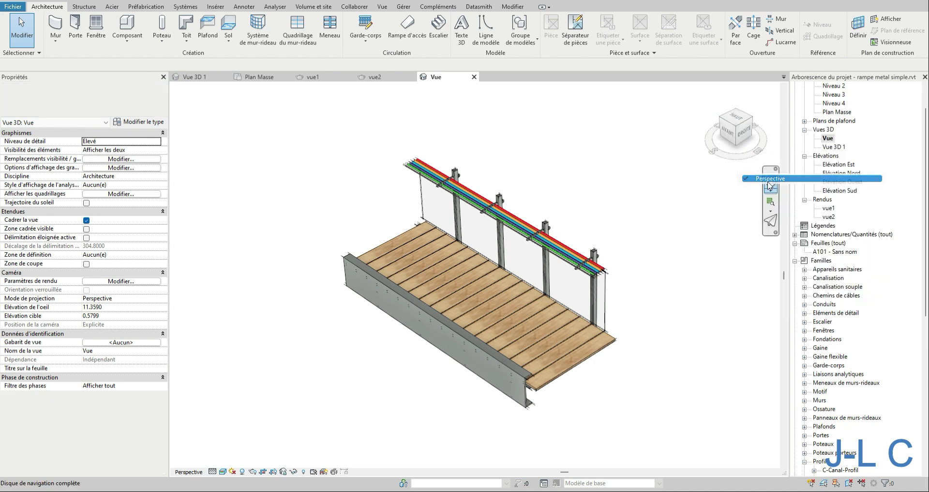
{"action": "left_click", "coordinate": [736, 136]}
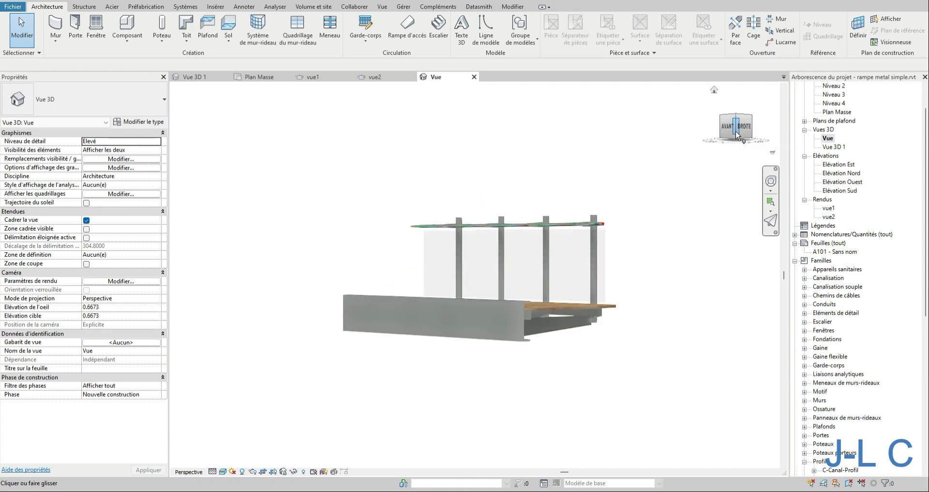
{"action": "right_click", "coordinate": [736, 127]}
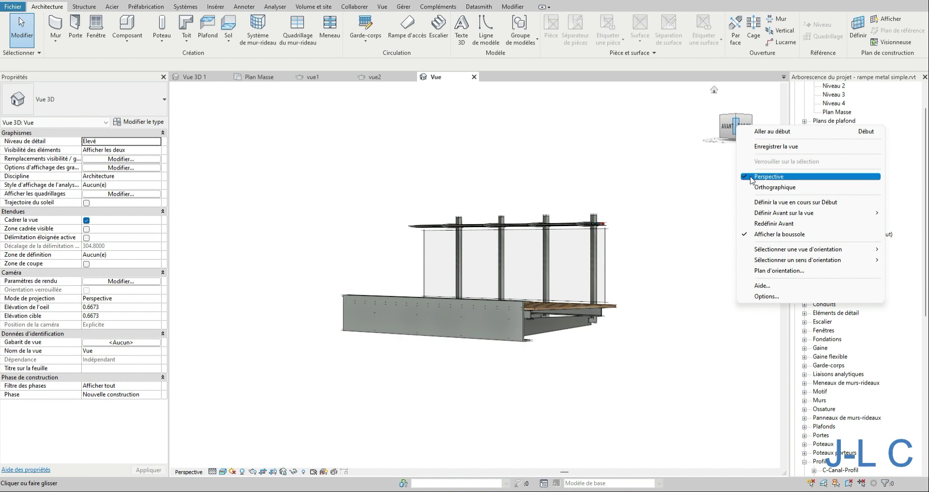
{"action": "left_click", "coordinate": [769, 177]}
{"action": "scroll", "coordinate": [619, 206], "scroll_direction": "up", "scroll_amount": 3}
{"action": "scroll", "coordinate": [537, 256], "scroll_direction": "down", "scroll_amount": 5}
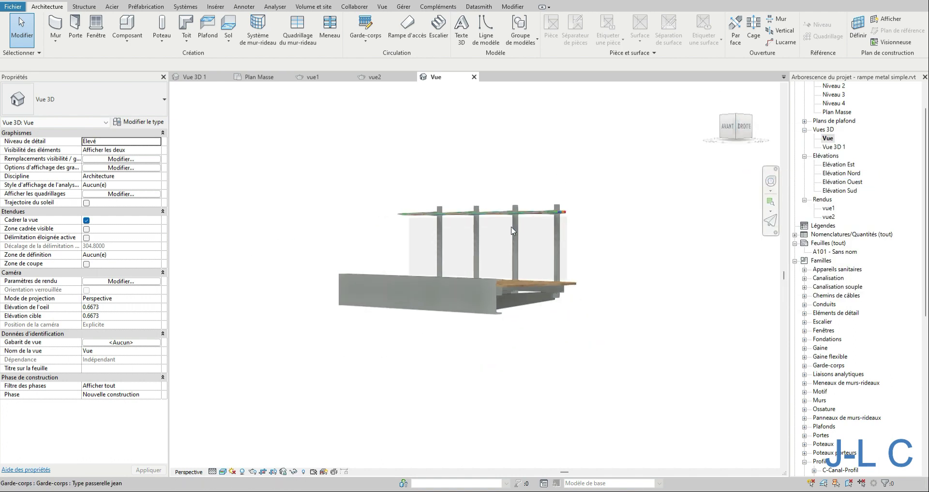
- Try the 3D view Vue without cropping and with its crop region shown to check how the walkway is framed
{"action": "left_click", "coordinate": [273, 472]}
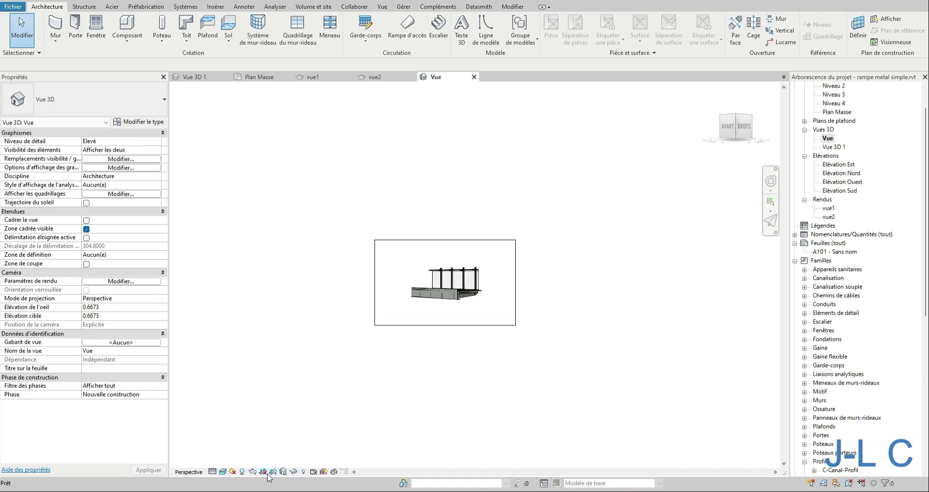
{"action": "left_click", "coordinate": [263, 472]}
{"action": "left_click", "coordinate": [273, 472]}
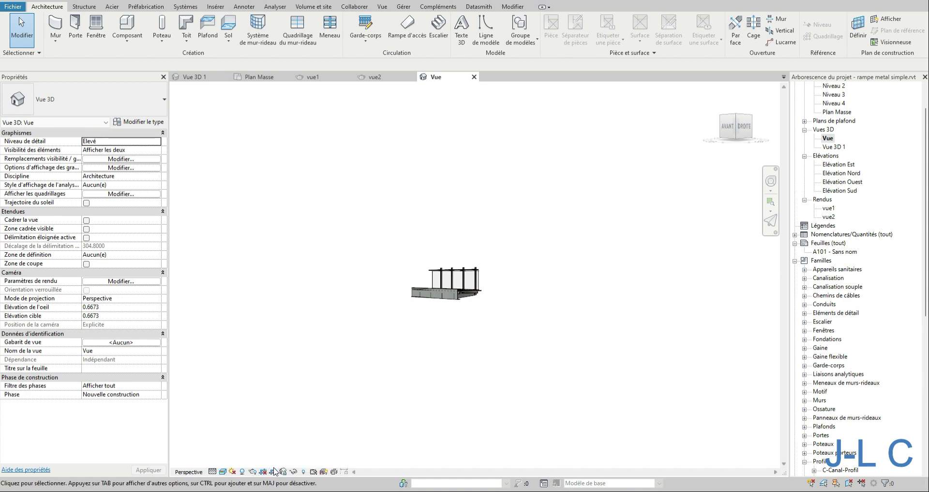
{"action": "right_click", "coordinate": [382, 325]}
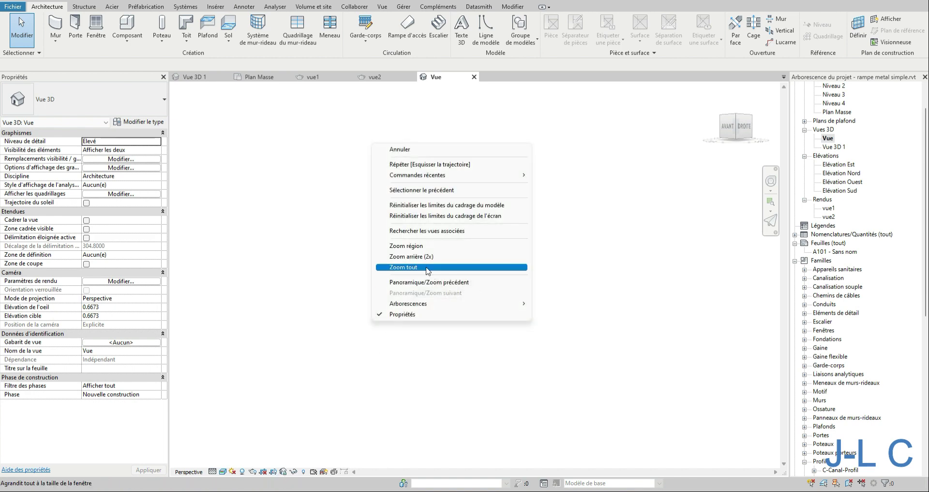
{"action": "left_click", "coordinate": [407, 319]}
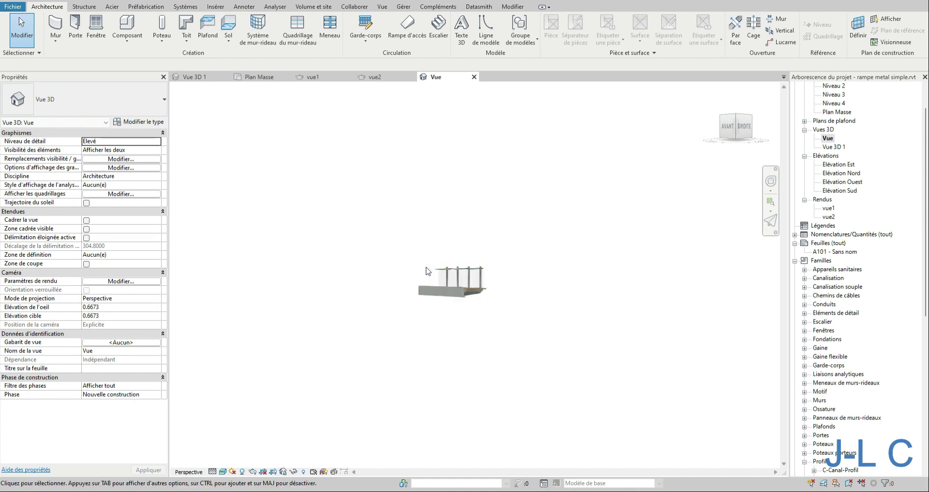
{"action": "left_click", "coordinate": [264, 471]}
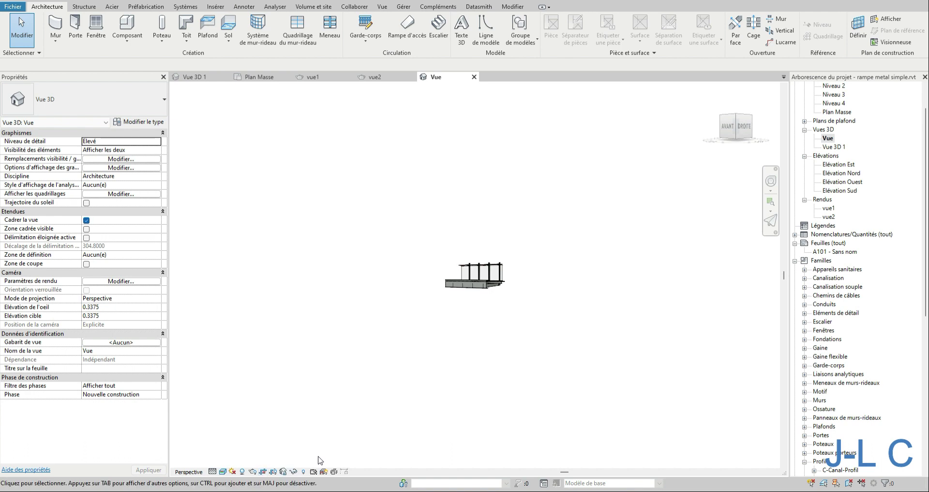
{"action": "scroll", "coordinate": [484, 286], "scroll_direction": "up", "scroll_amount": 3}
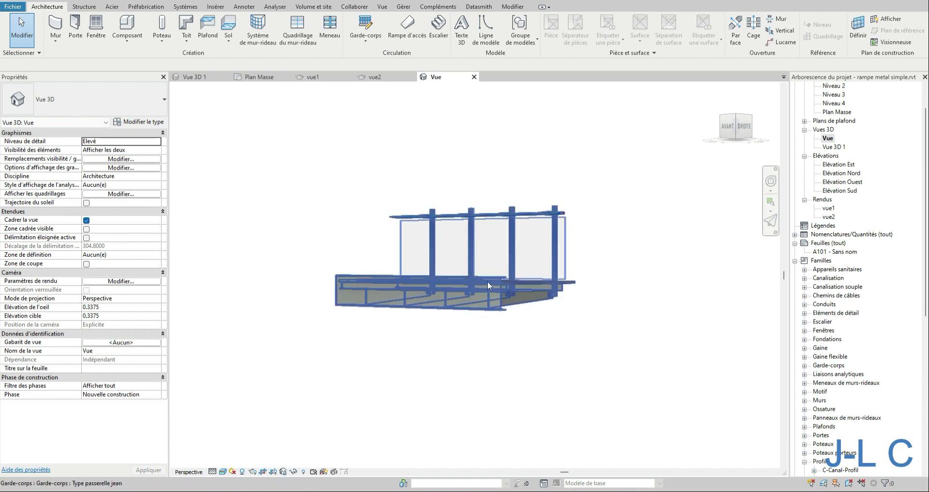
{"action": "scroll", "coordinate": [514, 325], "scroll_direction": "down", "scroll_amount": 5}
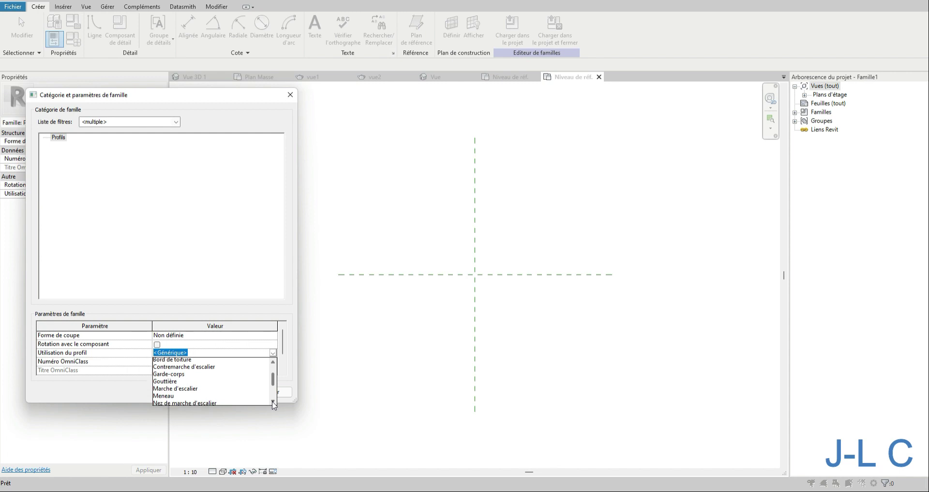
- Examine the Utilisation du profil options offered in the new profile family's category and parameters, and leave without choosing one
{"action": "left_click", "coordinate": [273, 401]}
{"action": "left_click", "coordinate": [273, 402]}
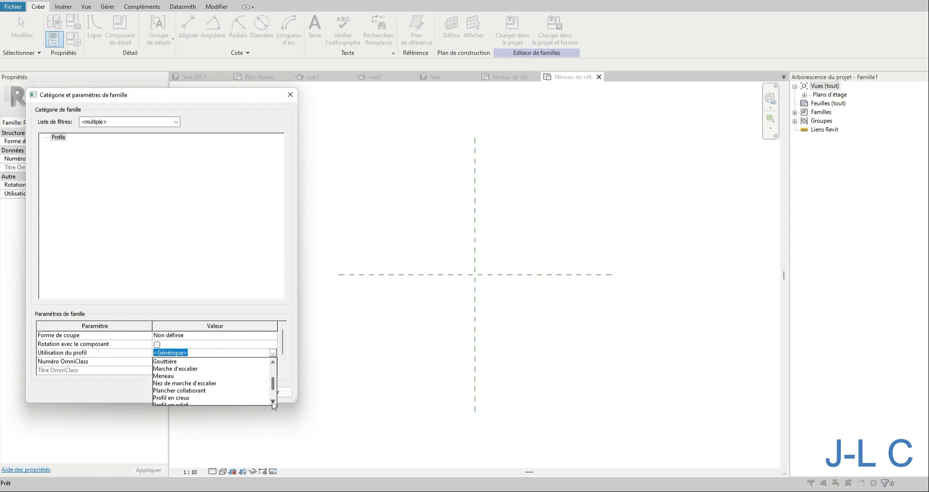
{"action": "left_click", "coordinate": [273, 402]}
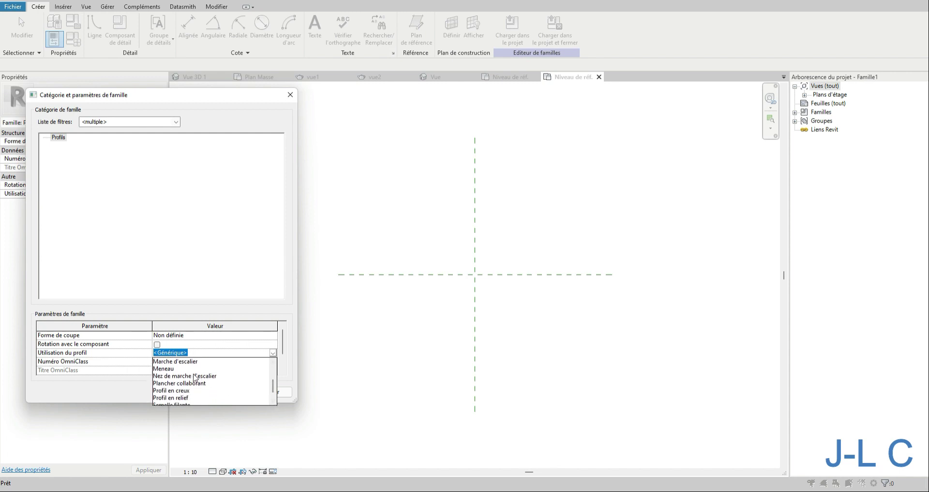
{"action": "left_click", "coordinate": [273, 402]}
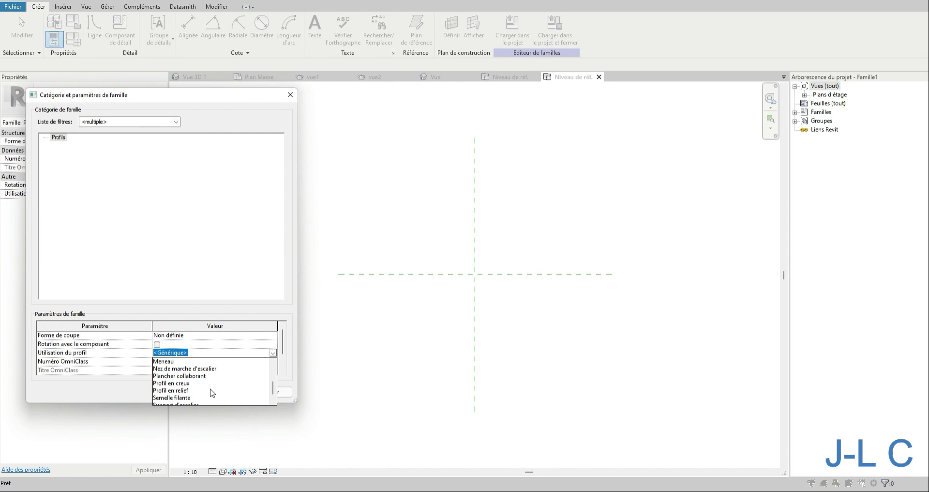
{"action": "left_click", "coordinate": [192, 354]}
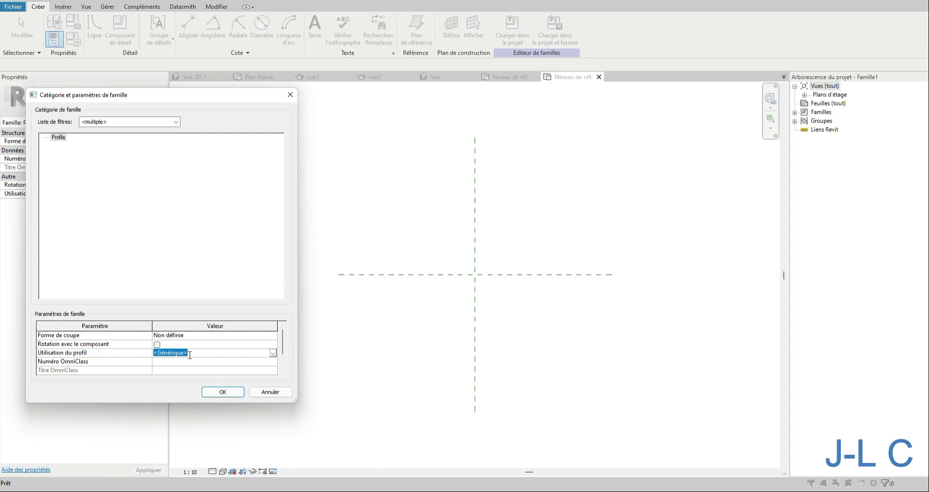
{"action": "left_click", "coordinate": [290, 94]}
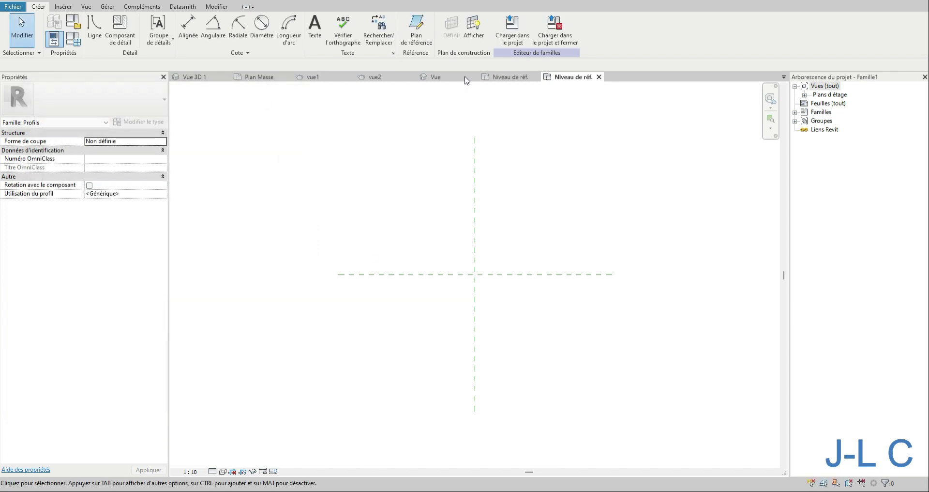
- Close the inactive views and the empty new profile family, returning to the Lisse GC 400 profile
{"action": "left_click", "coordinate": [226, 0]}
{"action": "left_click", "coordinate": [284, 79]}
{"action": "left_click", "coordinate": [338, 79]}
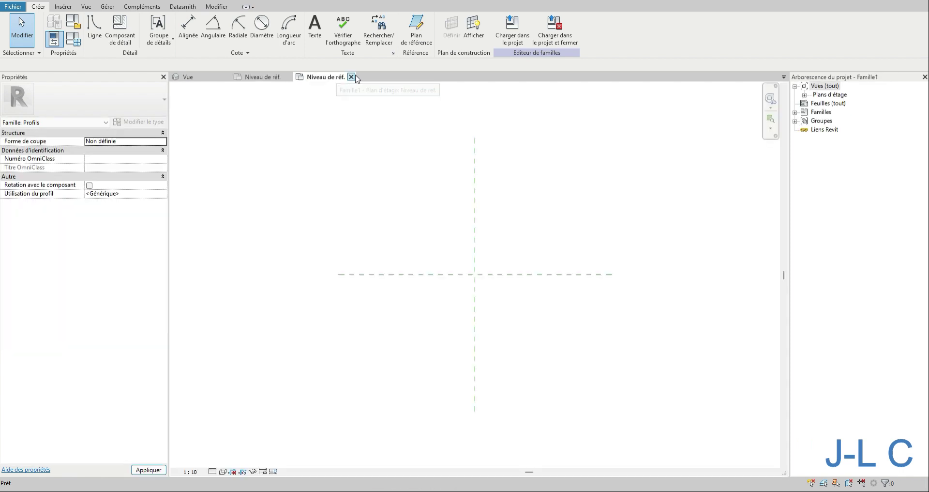
{"action": "left_click", "coordinate": [351, 77]}
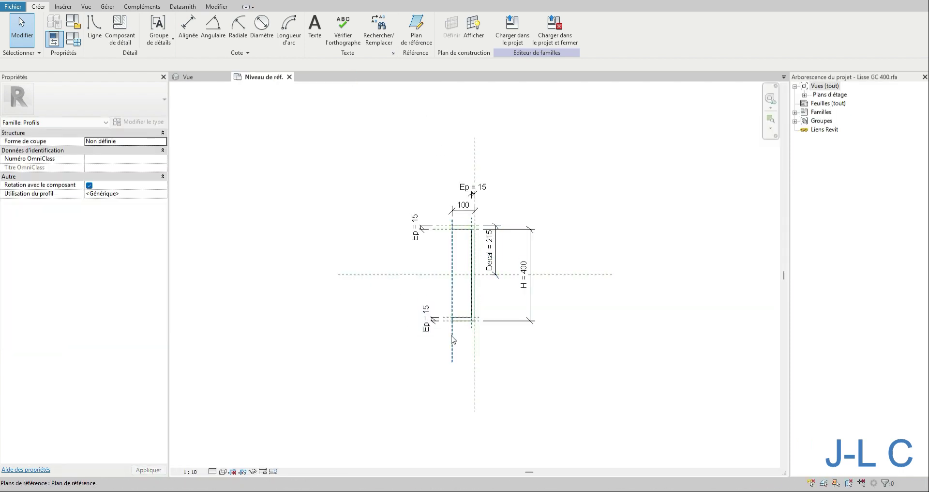
- Review the Lisse GC 400 family parameters and reorder them so that Ep comes before Decal
{"action": "left_click", "coordinate": [458, 352]}
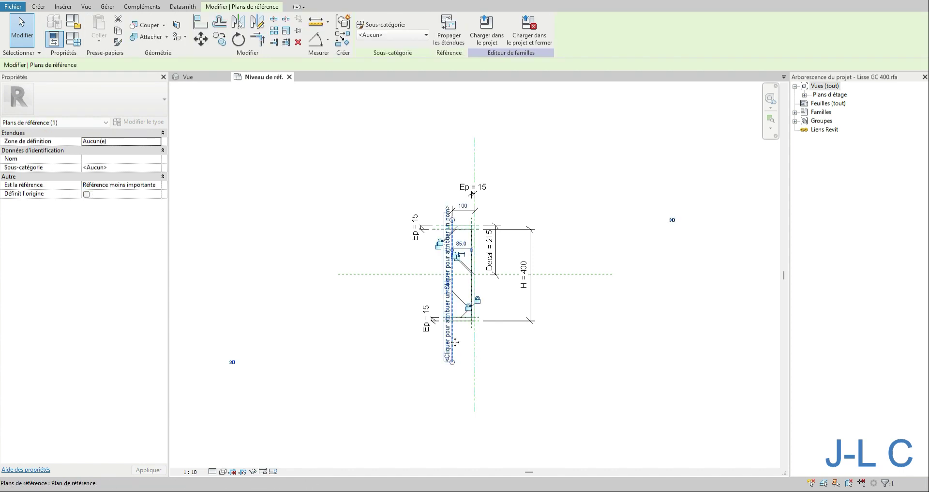
{"action": "left_click", "coordinate": [525, 370]}
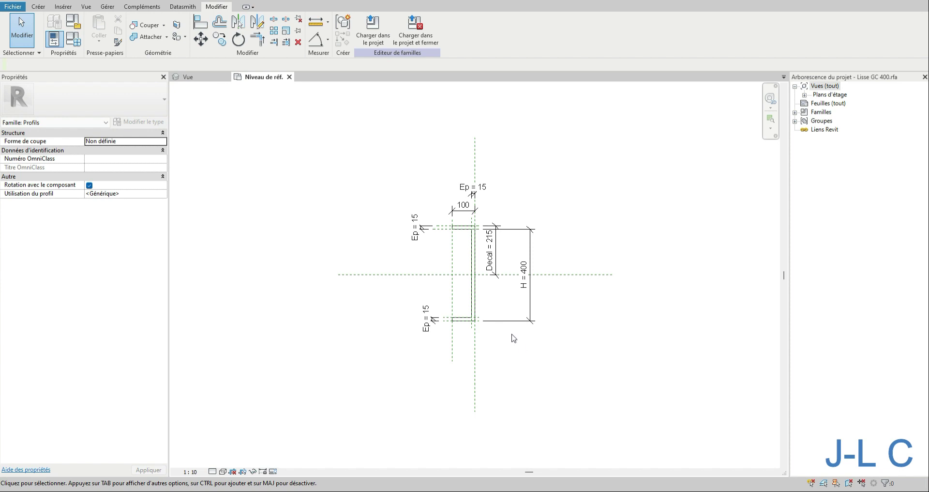
{"action": "left_click", "coordinate": [77, 35]}
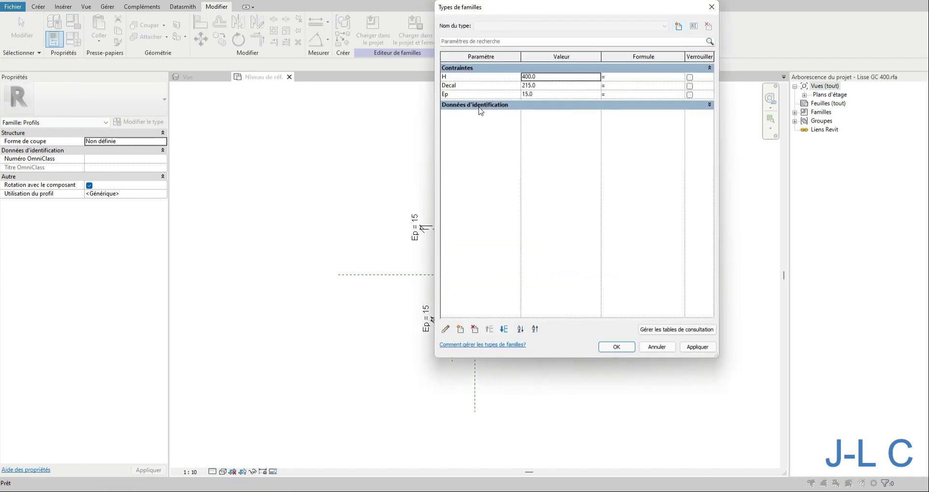
{"action": "left_click", "coordinate": [458, 78]}
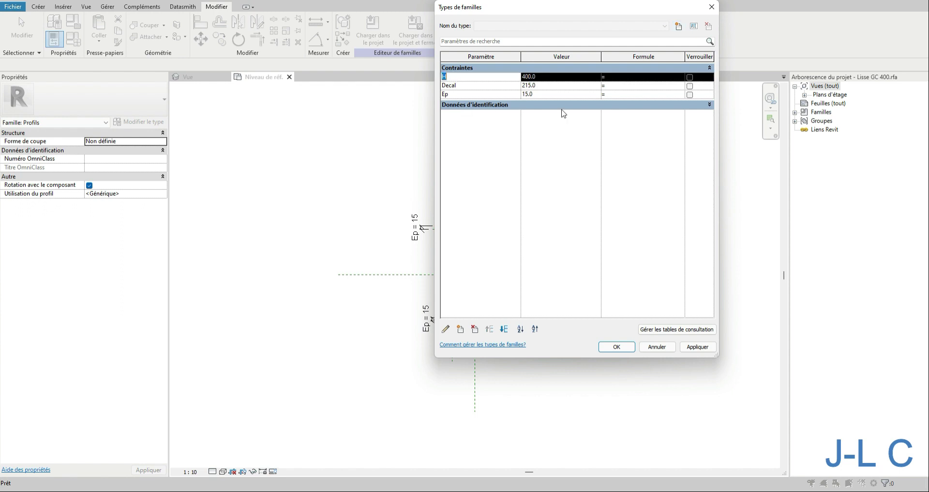
{"action": "left_click", "coordinate": [455, 95]}
{"action": "left_click", "coordinate": [489, 330]}
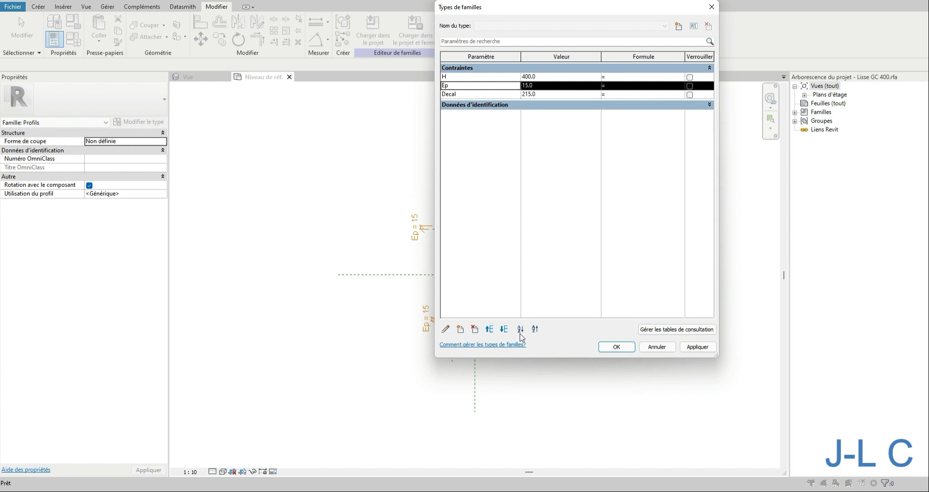
{"action": "left_click", "coordinate": [617, 347]}
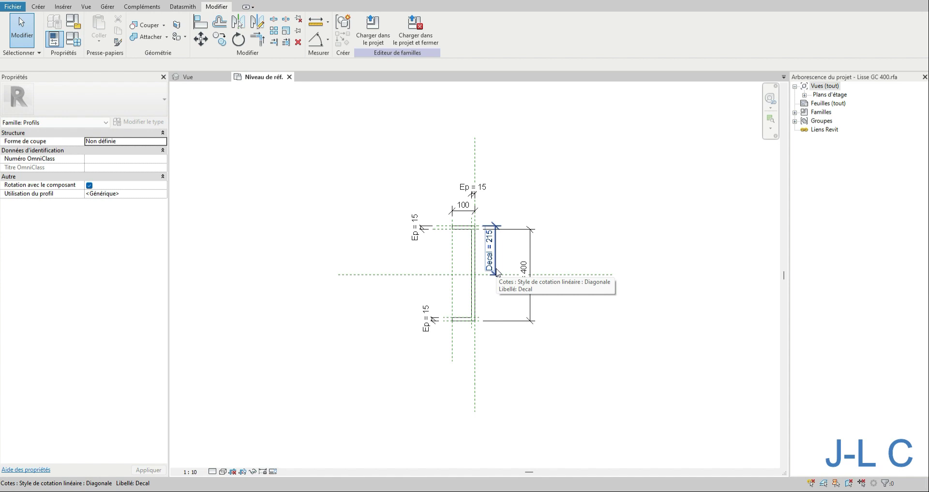
- Move the whole channel profile with its reference planes and dimensions down 215 so its top edge lies on the horizontal centre plane
{"action": "left_click_drag", "start_coordinate": [390, 169], "coordinate": [644, 407]}
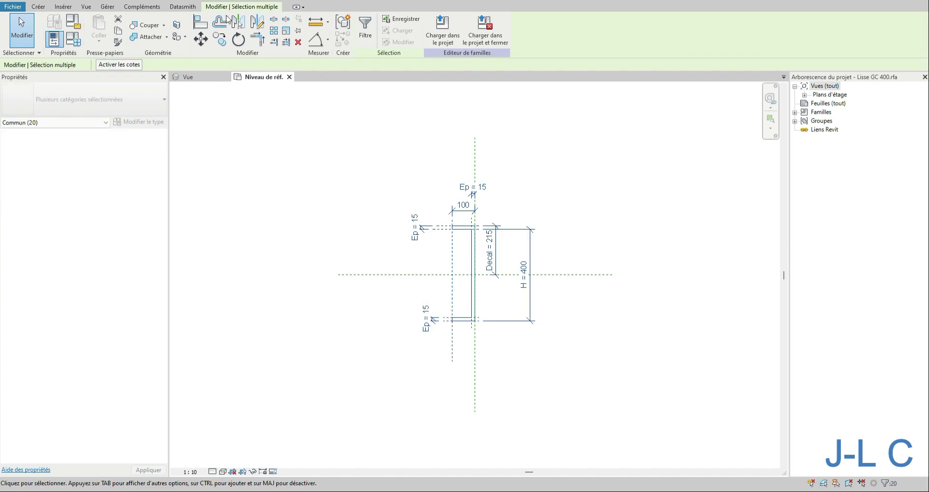
{"action": "left_click", "coordinate": [200, 39]}
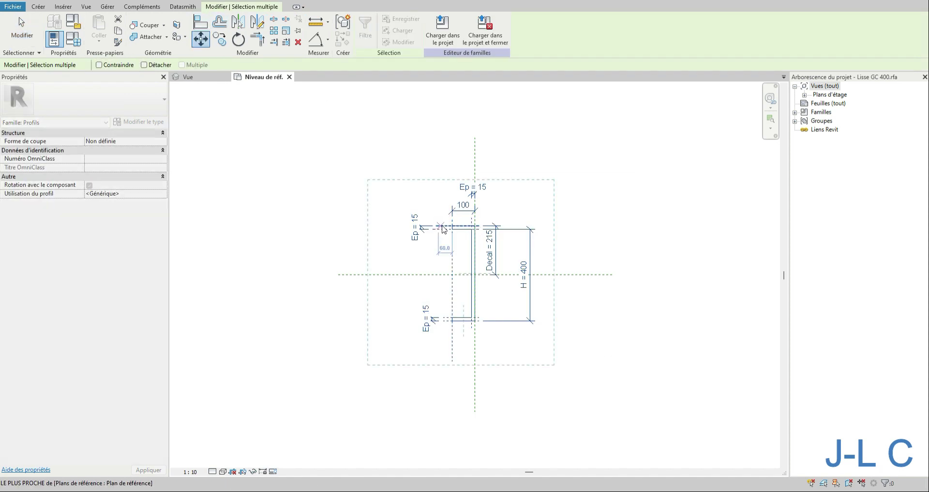
{"action": "left_click", "coordinate": [440, 226]}
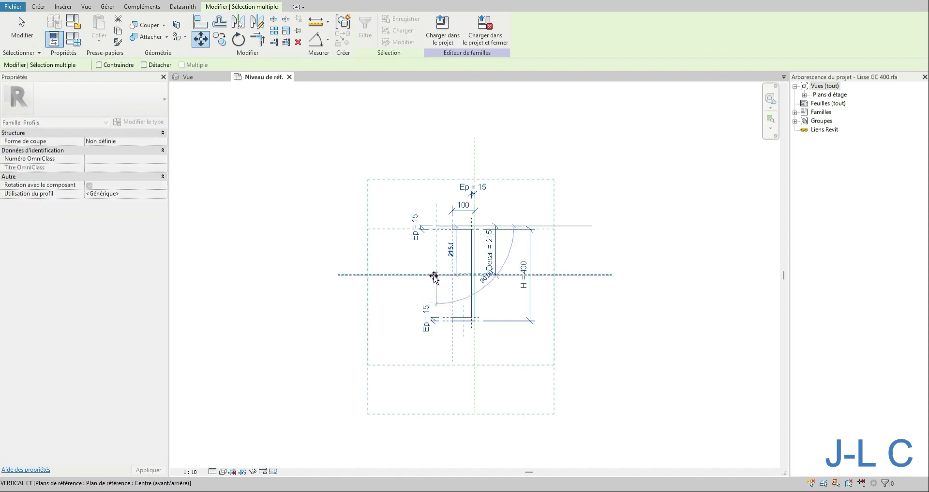
{"action": "left_click", "coordinate": [434, 276]}
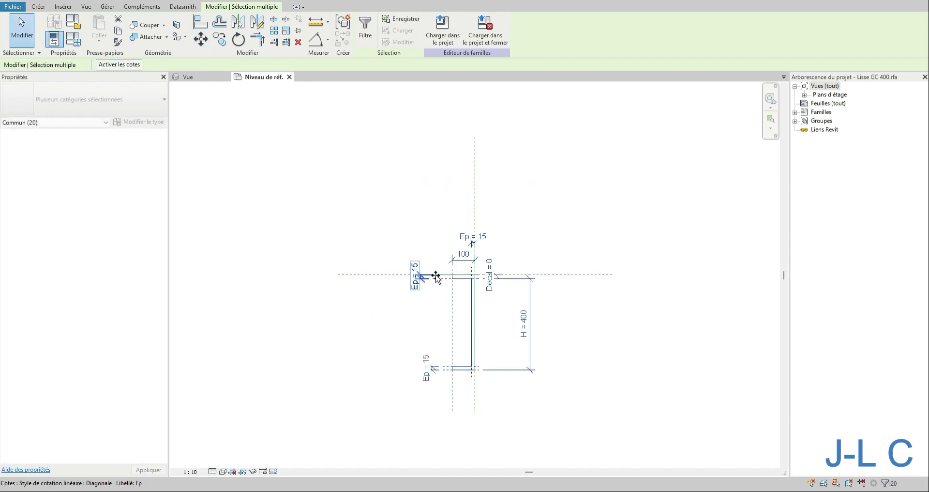
- Examine the reference and origin properties of the Centre (avant/arrière) and Centre (gauche/droite) reference planes
{"action": "left_click", "coordinate": [383, 274]}
{"action": "left_click", "coordinate": [476, 196], "text": "ctrl"}
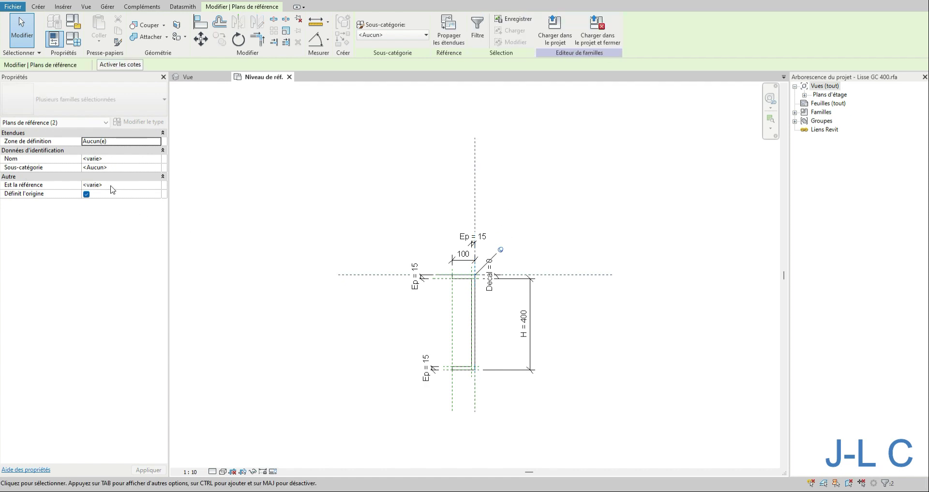
{"action": "left_click", "coordinate": [358, 245]}
{"action": "left_click_drag", "start_coordinate": [358, 246], "coordinate": [331, 324]}
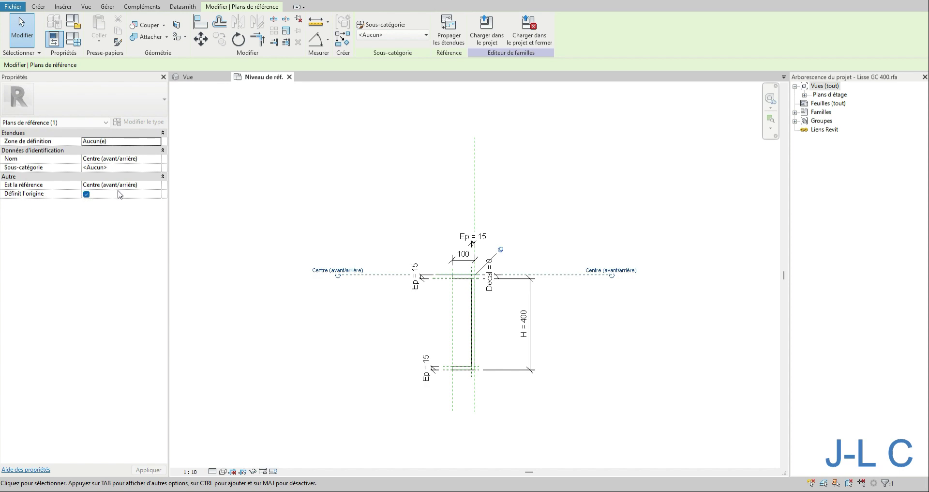
{"action": "left_click", "coordinate": [474, 193]}
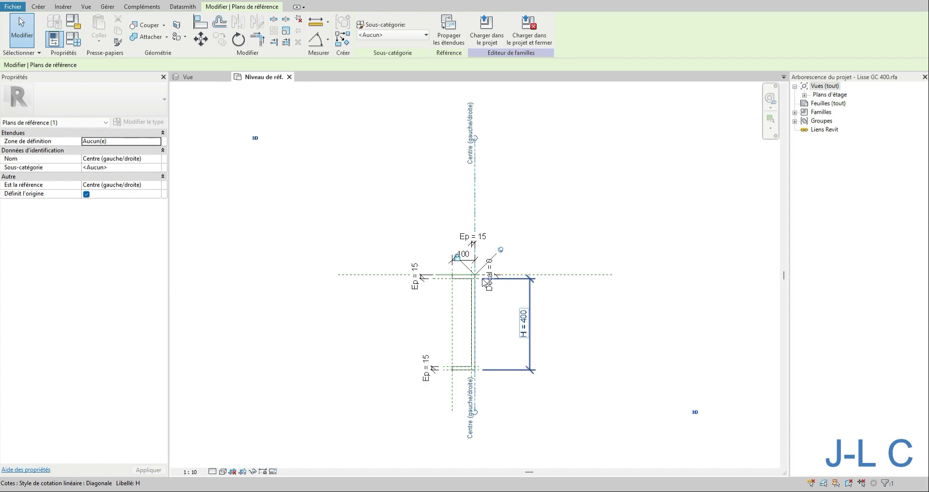
- Move the whole channel profile up 415 so its bottom edge lies on the horizontal centre plane, and delete the H dimension
{"action": "mouse_move", "coordinate": [387, 214]}
{"action": "left_mouse_down"}
{"action": "mouse_move", "coordinate": [437, 267]}
{"action": "mouse_move", "coordinate": [684, 464]}
{"action": "left_mouse_up"}
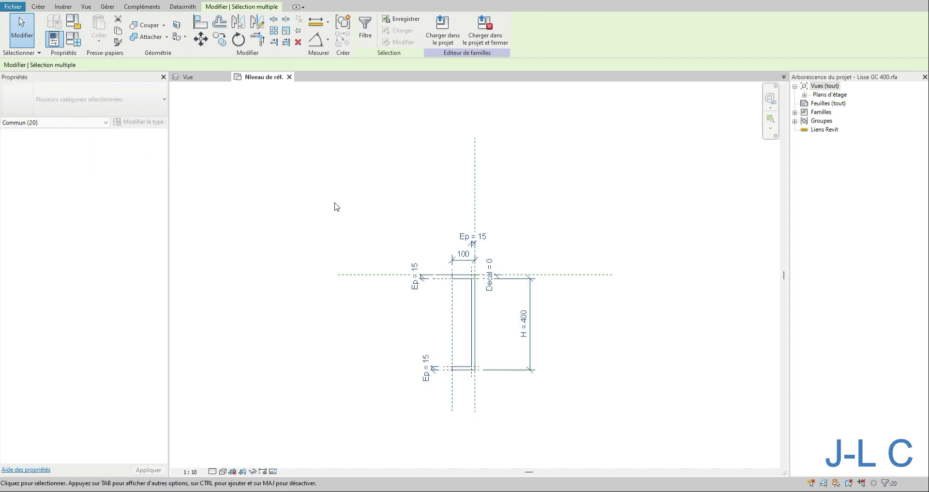
{"action": "left_click", "coordinate": [201, 39]}
{"action": "left_click", "coordinate": [475, 367]}
{"action": "left_click", "coordinate": [475, 274]}
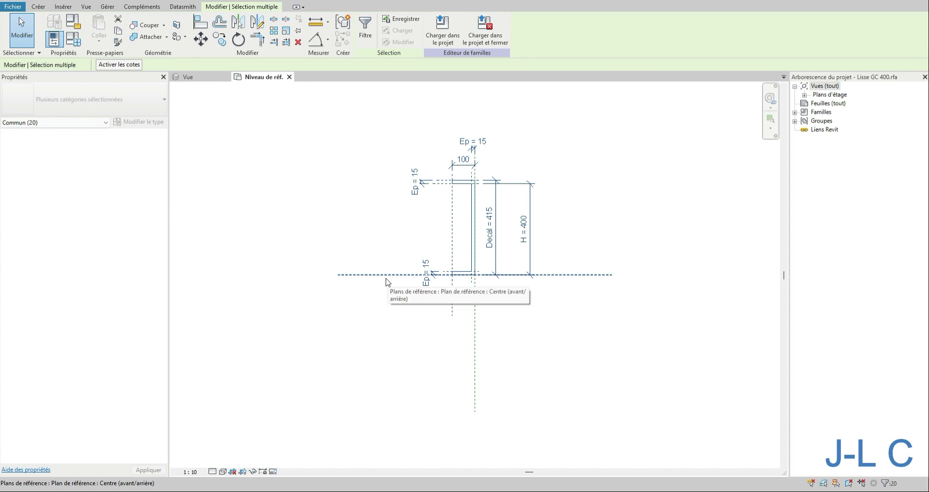
{"action": "left_click", "coordinate": [530, 244]}
{"action": "key", "text": "Delete"}
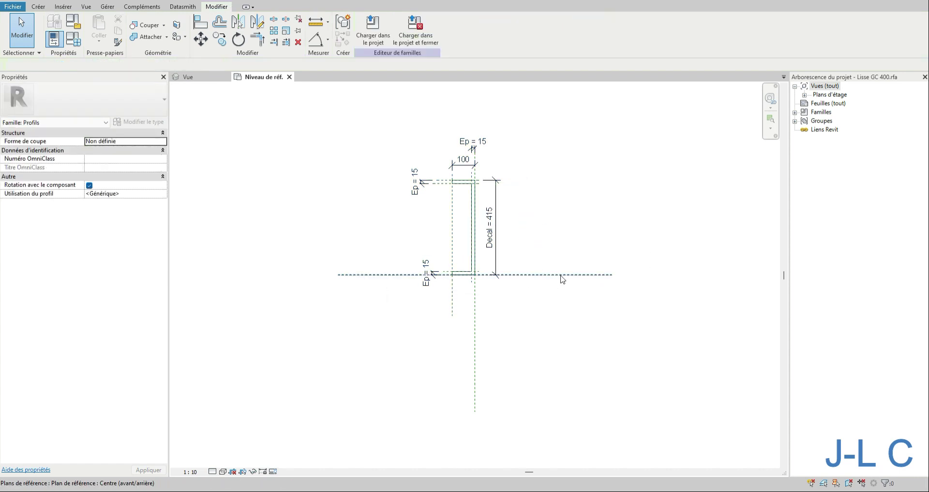
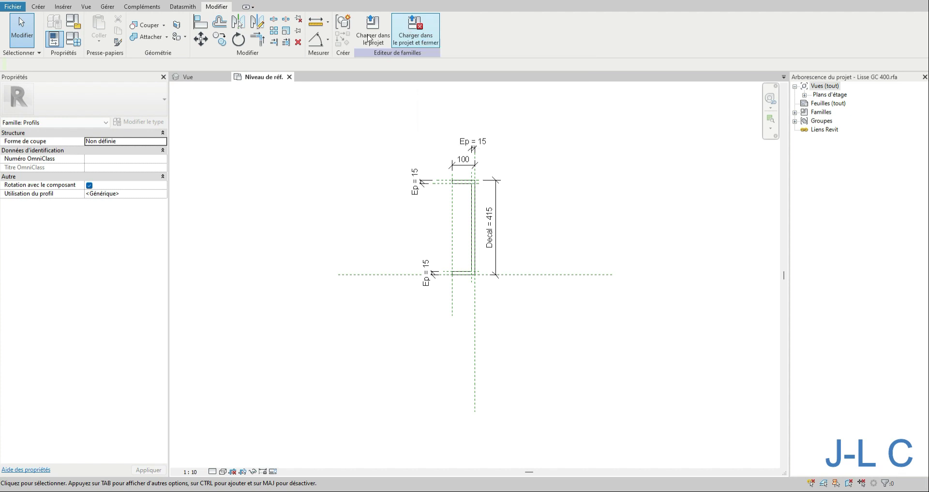
- Close the Lisse GC 400 family to return to the ramp project, and collapse the profil parquet family in the project browser
{"action": "left_click", "coordinate": [289, 78]}
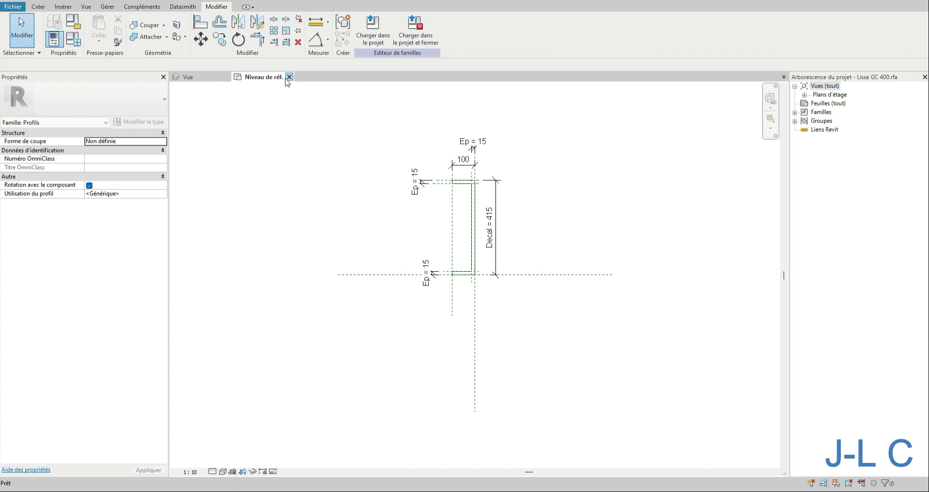
{"action": "left_click", "coordinate": [481, 249]}
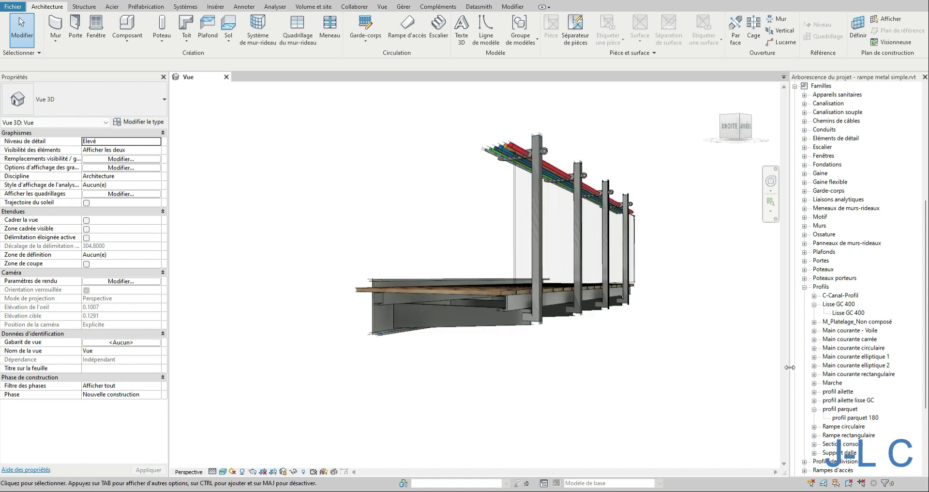
{"action": "left_click", "coordinate": [812, 395]}
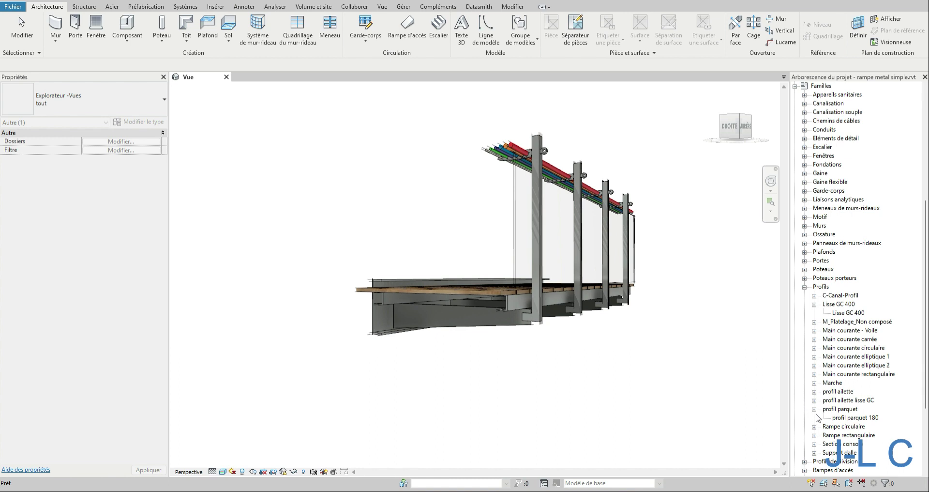
{"action": "left_click", "coordinate": [815, 409]}
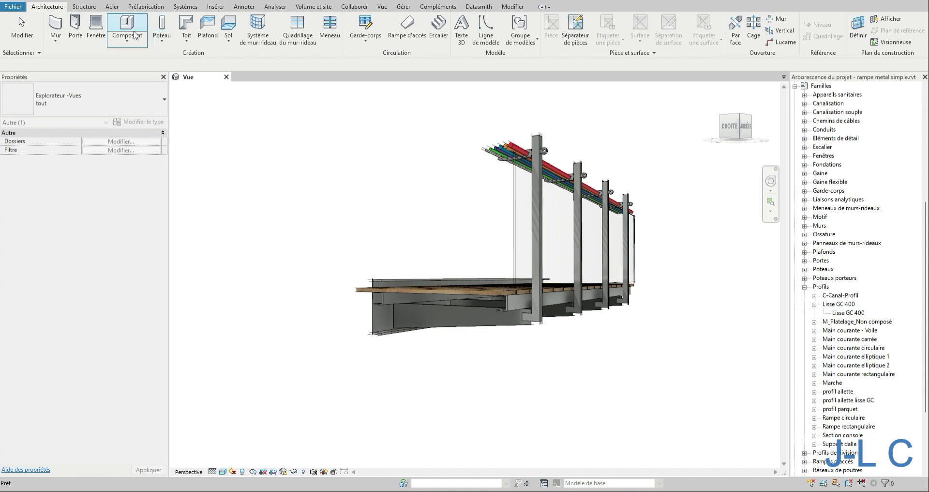
- Open the type properties of the walkway railing and review the available railing types
{"action": "left_click", "coordinate": [425, 285]}
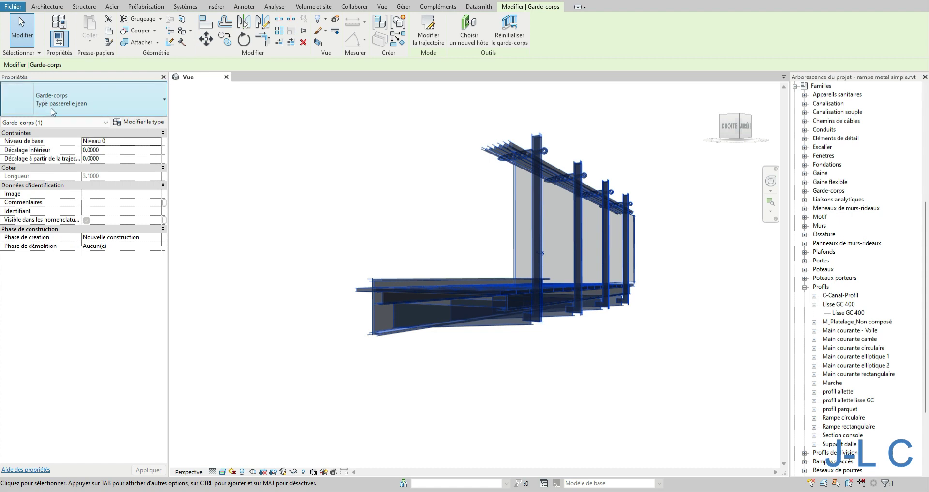
{"action": "left_click", "coordinate": [141, 124]}
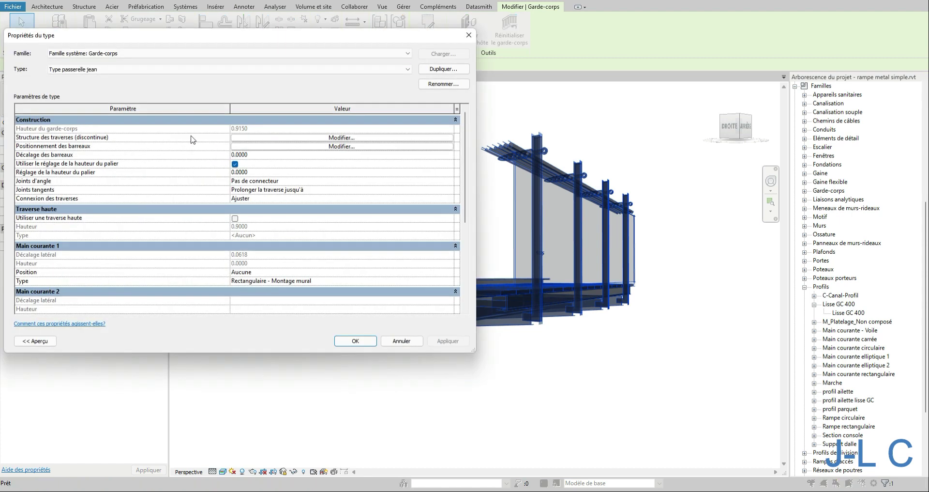
{"action": "left_click", "coordinate": [138, 69]}
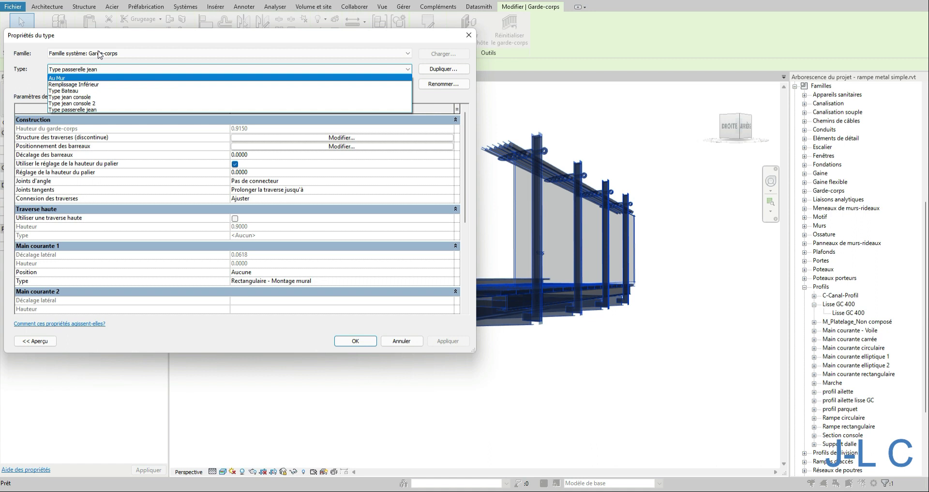
{"action": "left_click", "coordinate": [116, 57]}
{"action": "left_click", "coordinate": [115, 57]}
{"action": "left_click", "coordinate": [114, 58]}
{"action": "left_click", "coordinate": [102, 70]}
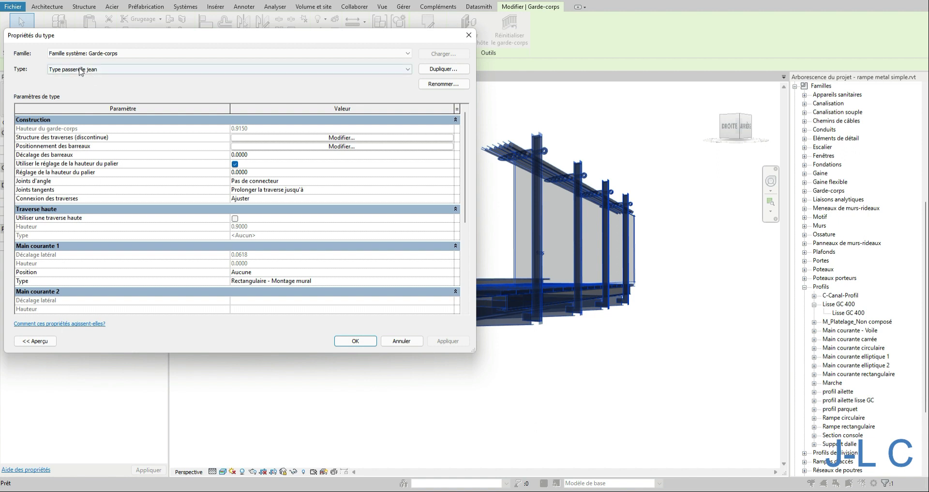
- Try duplicating the Type Bateau railing type, and return to the original walkway railing type
{"action": "left_click", "coordinate": [93, 71]}
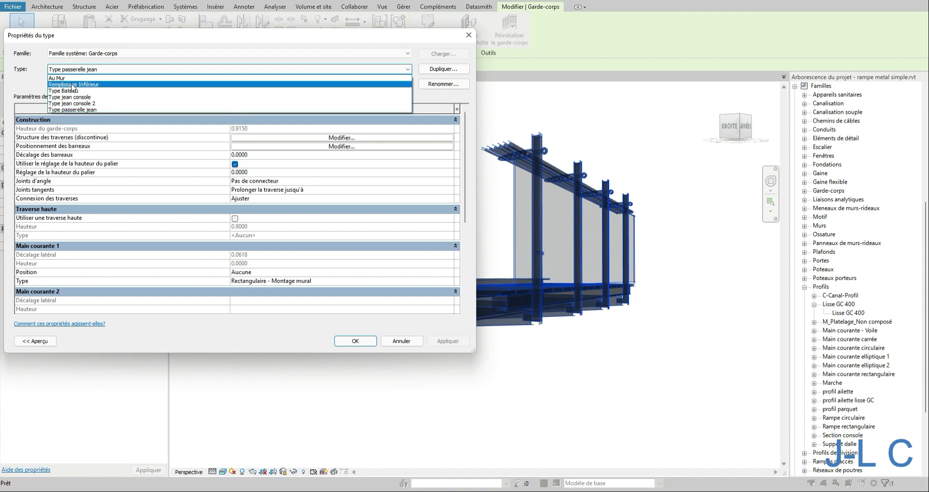
{"action": "left_click", "coordinate": [115, 91]}
{"action": "left_click", "coordinate": [443, 68]}
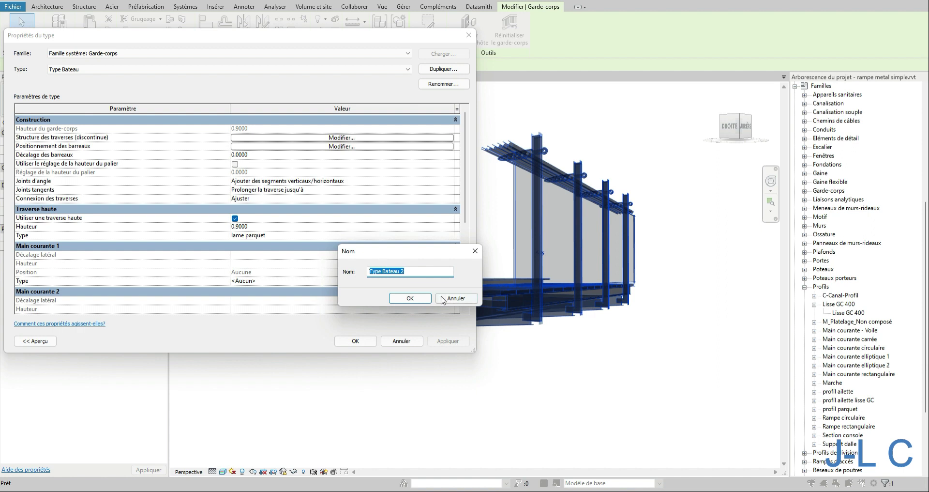
{"action": "left_click", "coordinate": [457, 298]}
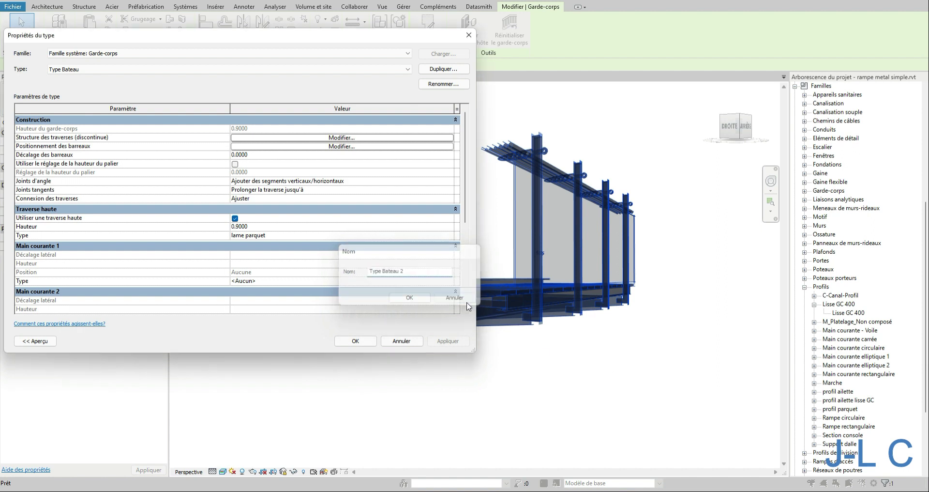
{"action": "left_click", "coordinate": [232, 69]}
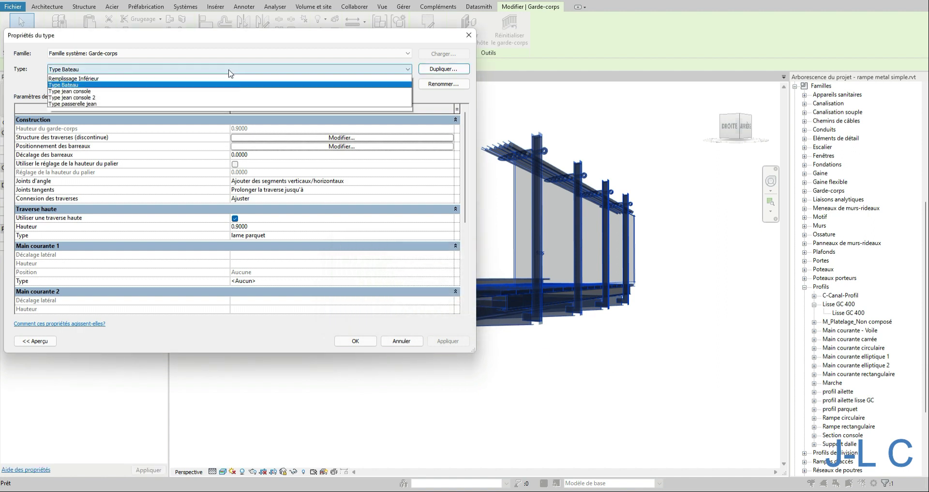
{"action": "left_click", "coordinate": [129, 109]}
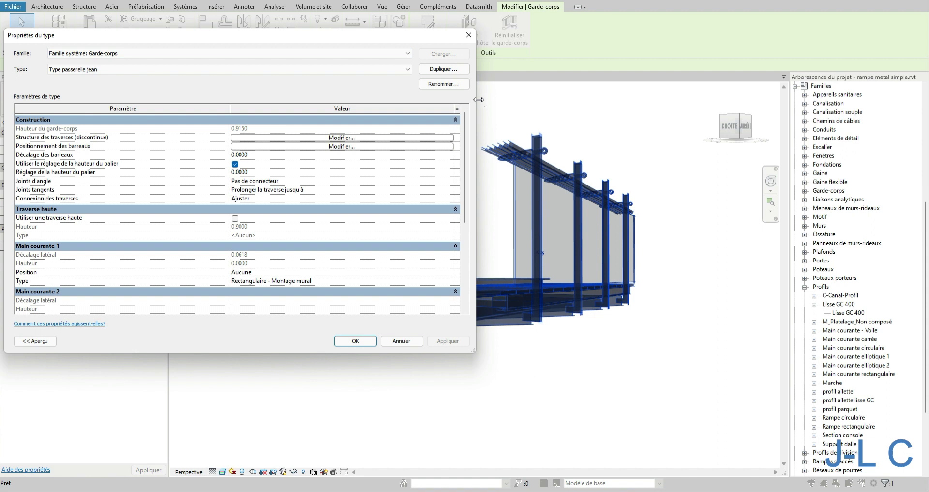
- Narrow the type properties dialog and reposition it beside the railing model
{"action": "left_click_drag", "start_coordinate": [475, 100], "coordinate": [278, 99]}
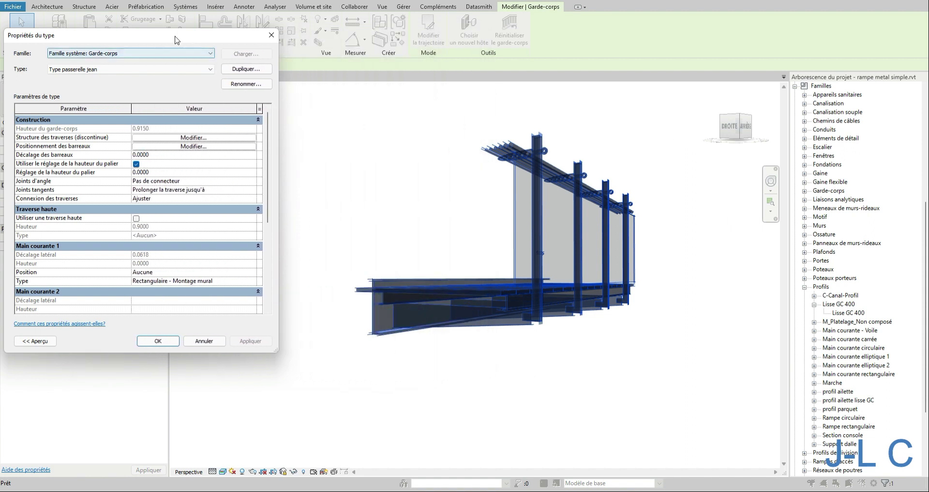
{"action": "left_click_drag", "start_coordinate": [177, 28], "coordinate": [220, 66]}
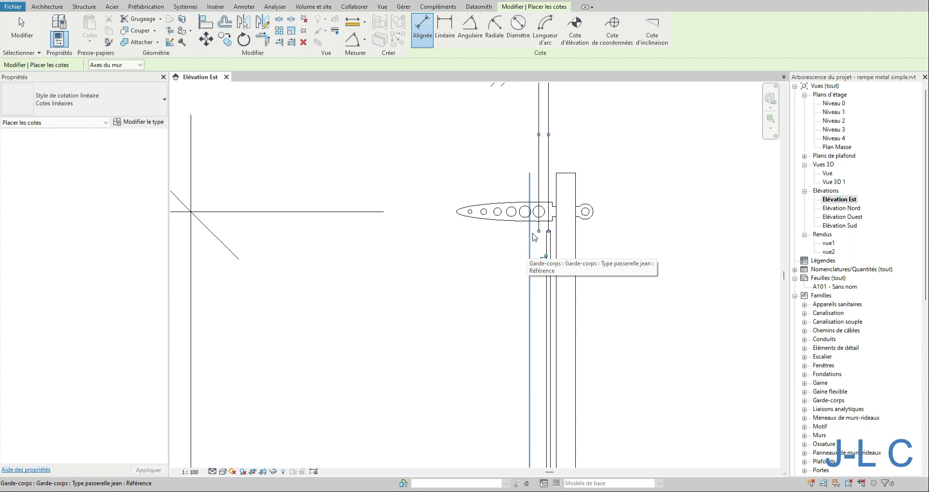
- Place an aligned dimension between a hole of the handrail bracket and the glass panel in the Elévation Est view
{"action": "scroll", "coordinate": [527, 204], "scroll_direction": "up", "scroll_amount": 5}
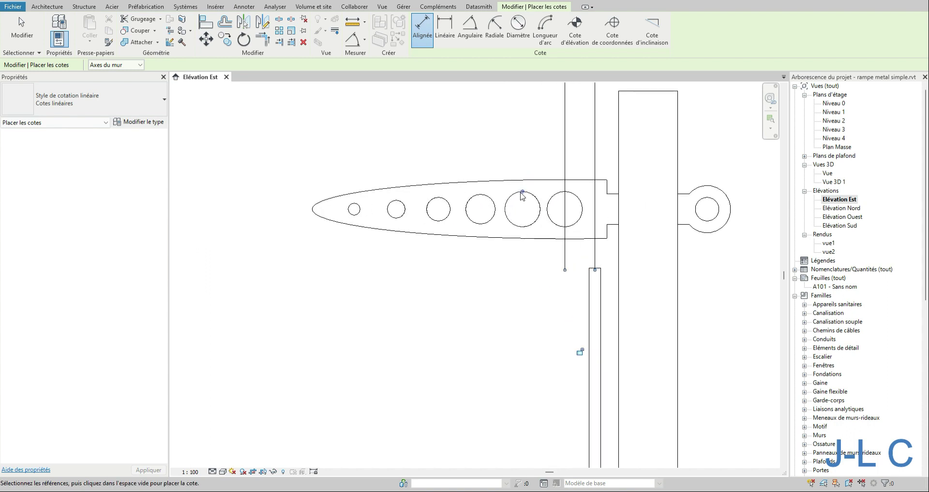
{"action": "scroll", "coordinate": [532, 279], "scroll_direction": "down", "scroll_amount": 2}
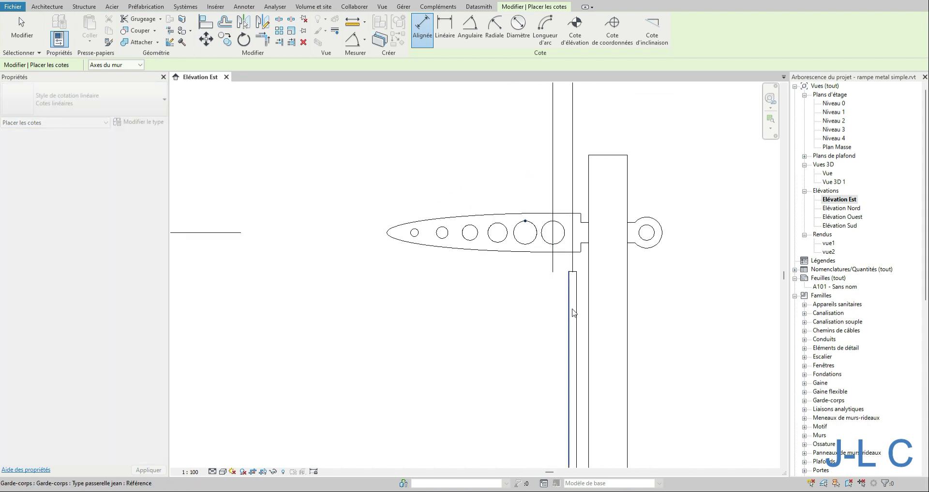
{"action": "scroll", "coordinate": [585, 304], "scroll_direction": "down", "scroll_amount": 3}
{"action": "scroll", "coordinate": [586, 303], "scroll_direction": "up", "scroll_amount": 2}
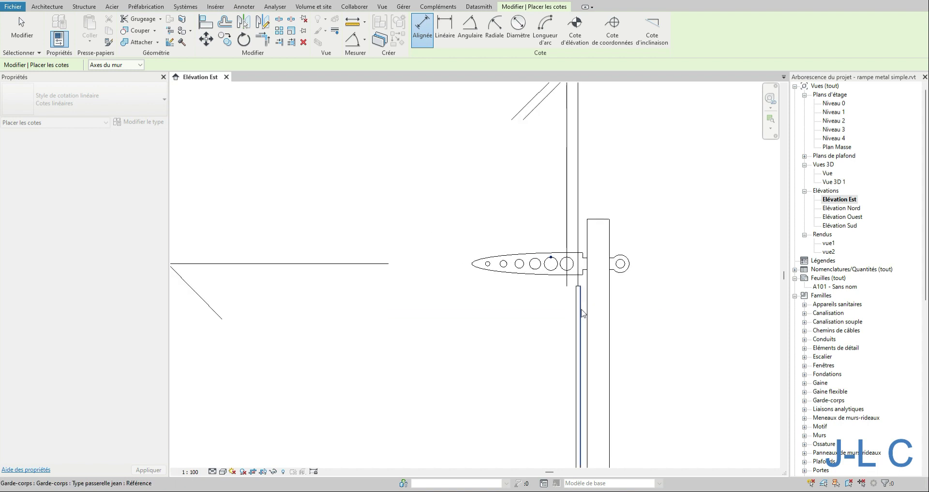
{"action": "left_click", "coordinate": [438, 332]}
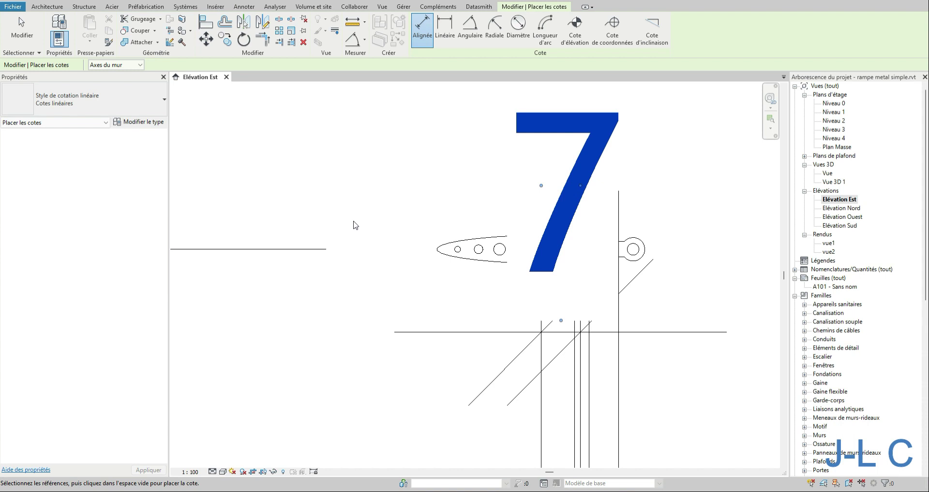
- Set the project length format to metres with 2 decimals, suppressed trailing zeros and digit grouping
{"action": "key", "text": "u"}
{"action": "key", "text": "n"}
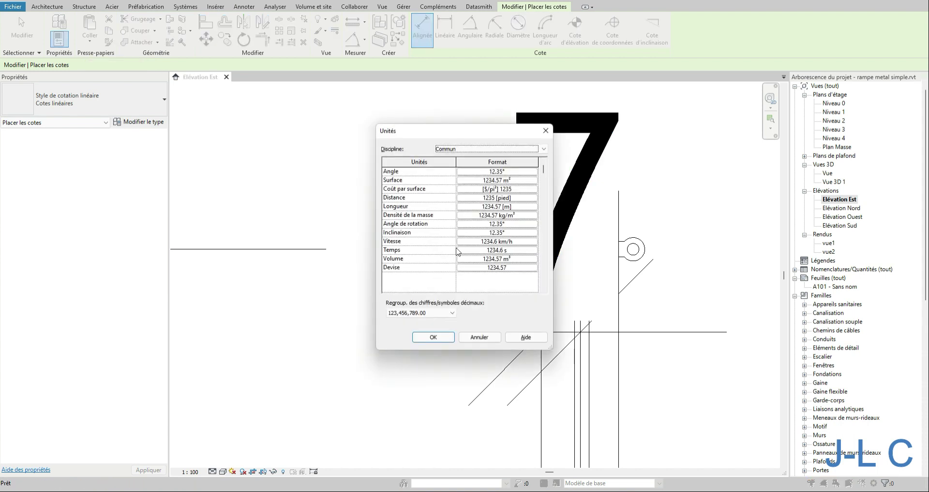
{"action": "left_click", "coordinate": [508, 207]}
{"action": "left_click", "coordinate": [422, 213]}
{"action": "left_click", "coordinate": [422, 216]}
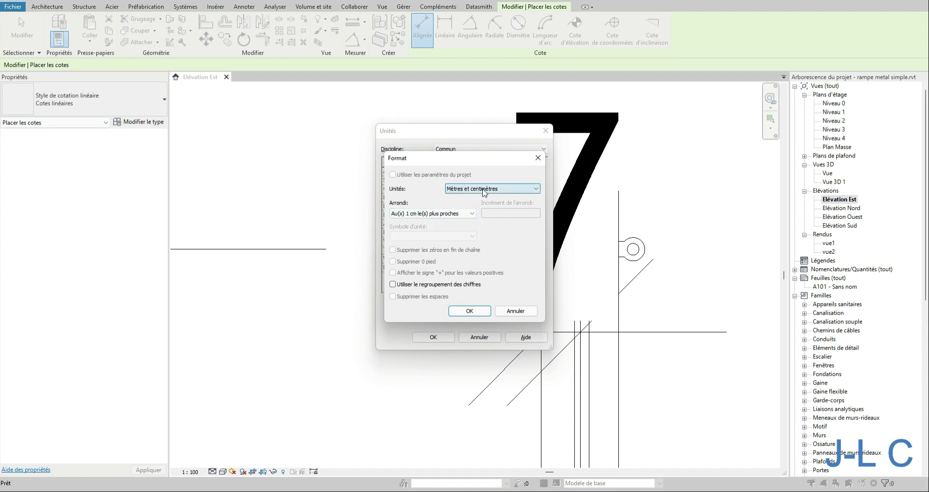
{"action": "left_click", "coordinate": [468, 190]}
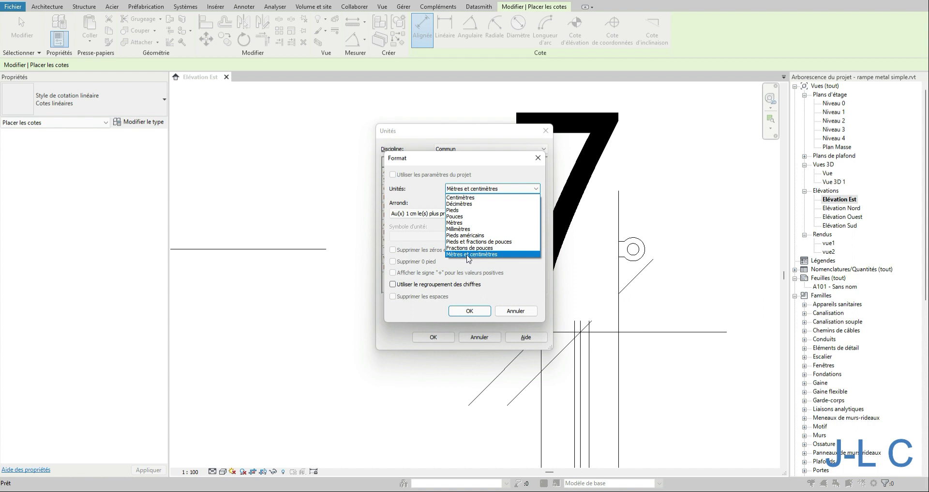
{"action": "left_click", "coordinate": [454, 222]}
{"action": "left_click", "coordinate": [419, 214]}
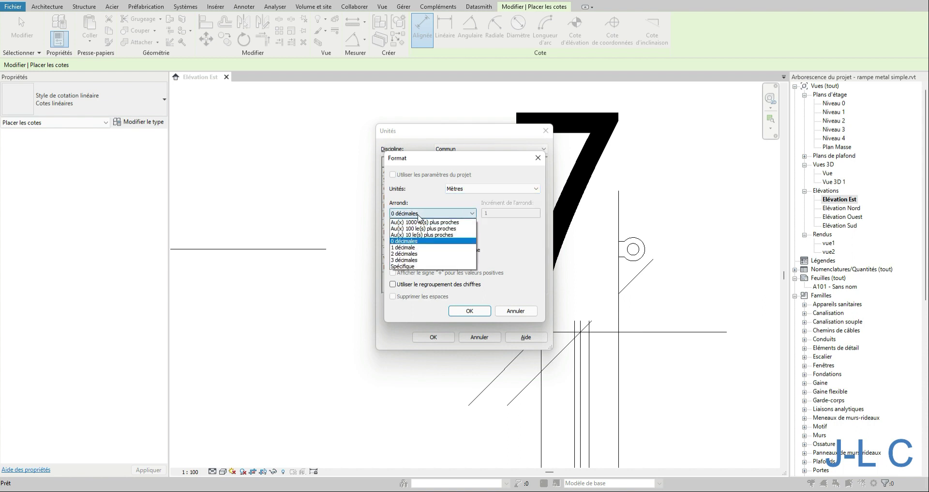
{"action": "left_click", "coordinate": [409, 253]}
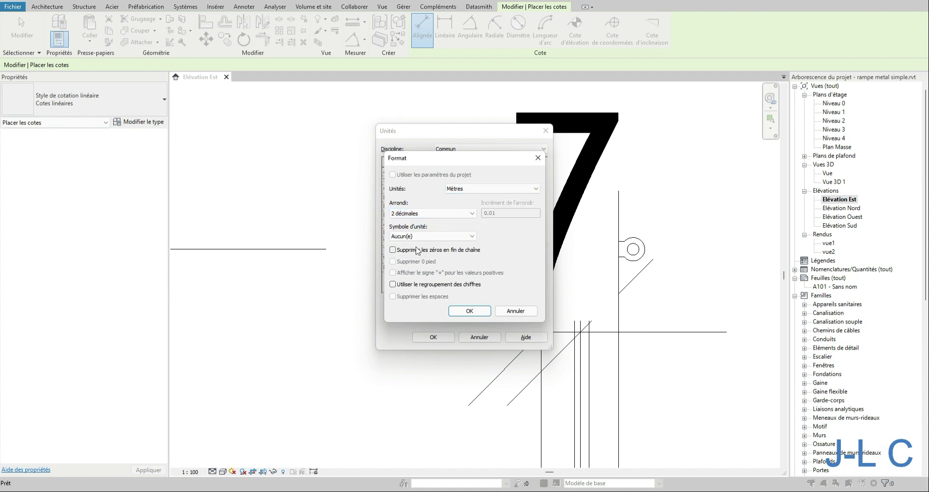
{"action": "left_click", "coordinate": [416, 251]}
{"action": "left_click", "coordinate": [425, 285]}
{"action": "left_click", "coordinate": [468, 311]}
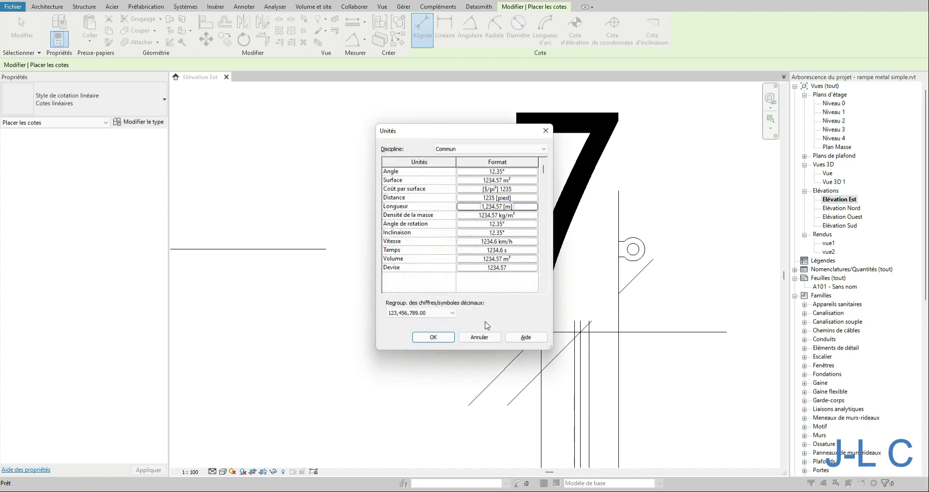
{"action": "left_click", "coordinate": [433, 337]}
- Check the properties of the uppermost dimension above the handrail bracket, and open the 3D view Vue
{"action": "scroll", "coordinate": [462, 331], "scroll_direction": "down", "scroll_amount": 4}
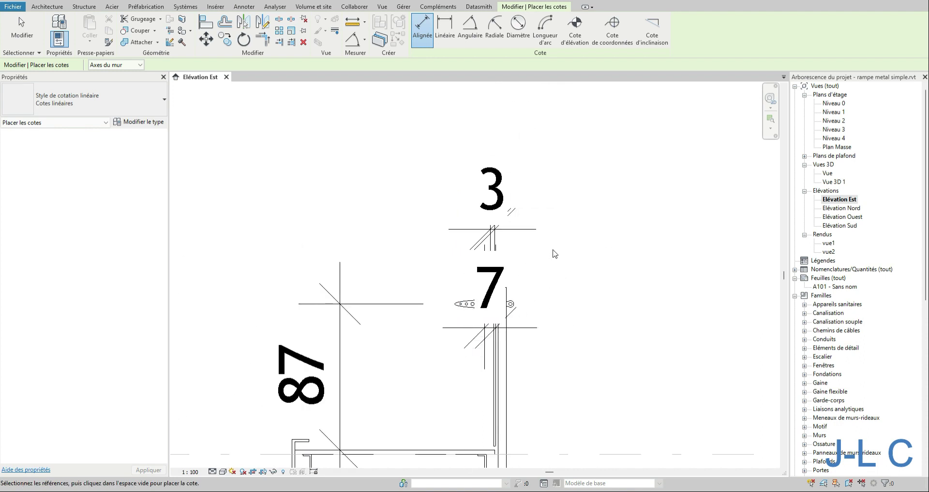
{"action": "left_click", "coordinate": [21, 29]}
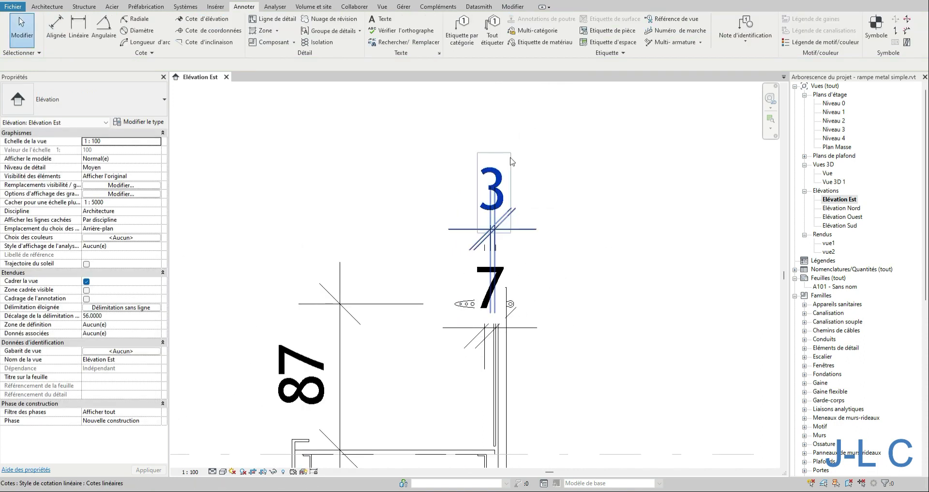
{"action": "left_click", "coordinate": [501, 194]}
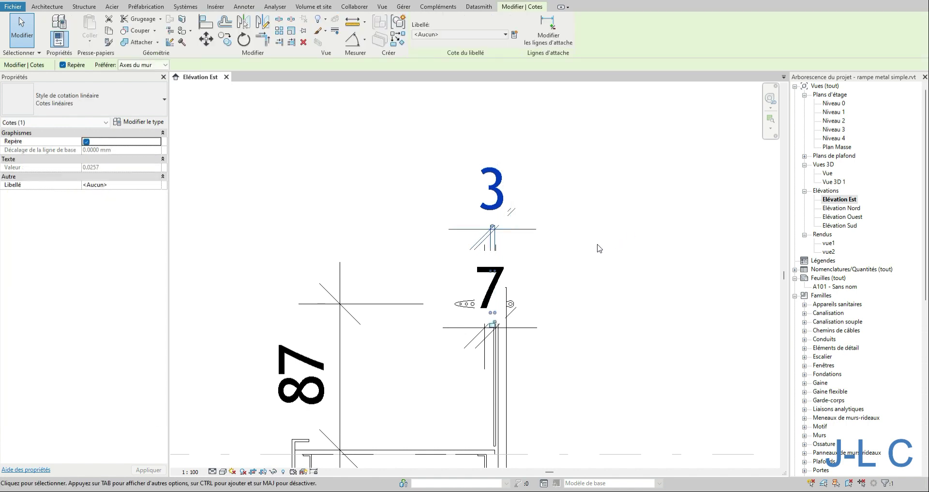
{"action": "scroll", "coordinate": [529, 389], "scroll_direction": "down", "scroll_amount": 2}
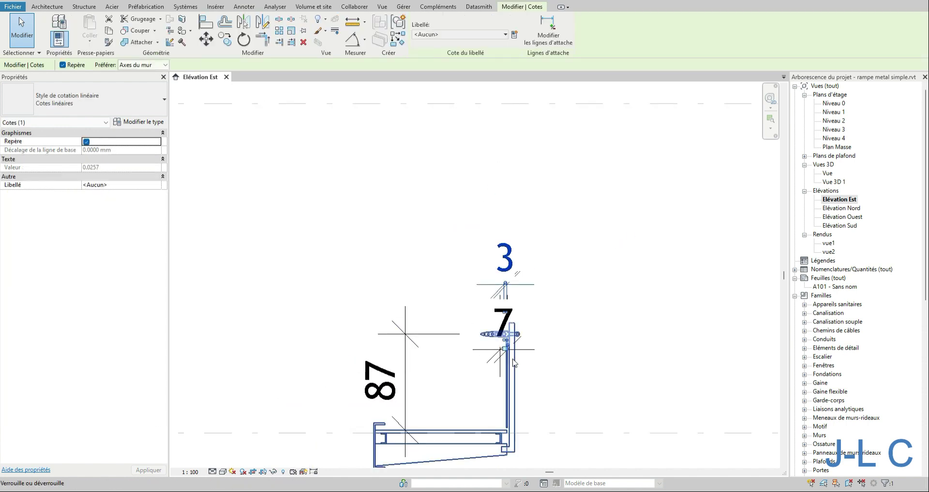
{"action": "left_click", "coordinate": [828, 173]}
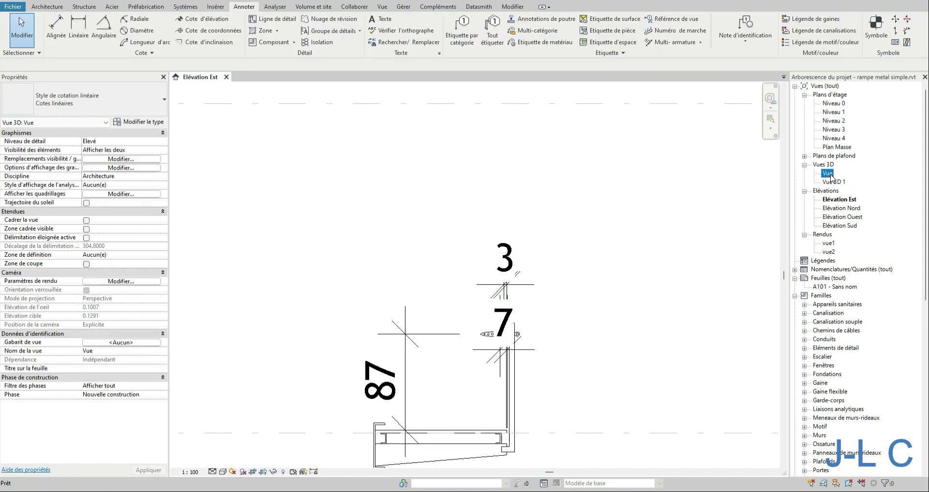
{"action": "double_click", "coordinate": [829, 174]}
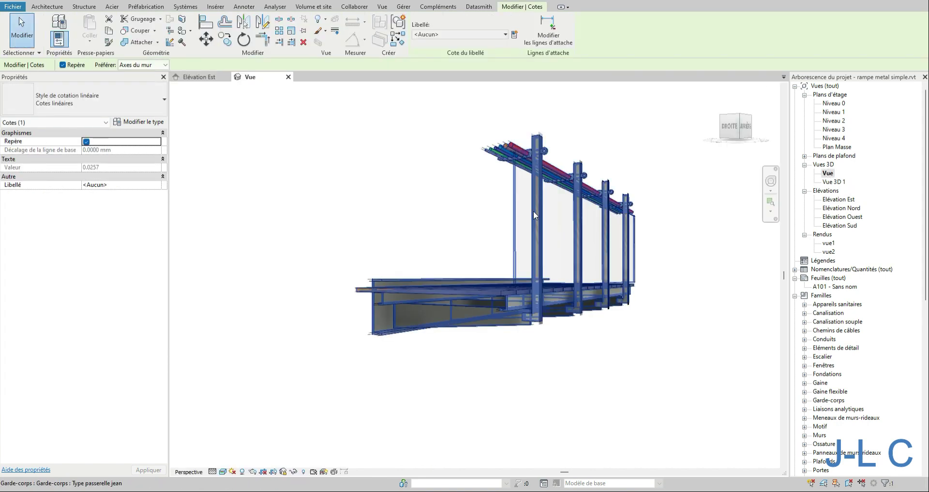
- Open the non-continuous rail structure of the walkway railing type Type passerelle jean
{"action": "left_click", "coordinate": [533, 211]}
{"action": "left_click", "coordinate": [138, 122]}
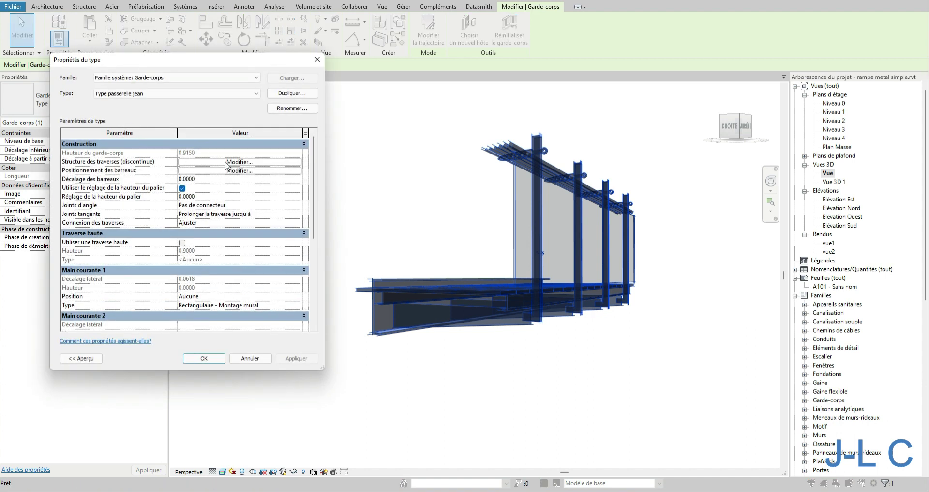
{"action": "left_click", "coordinate": [225, 163]}
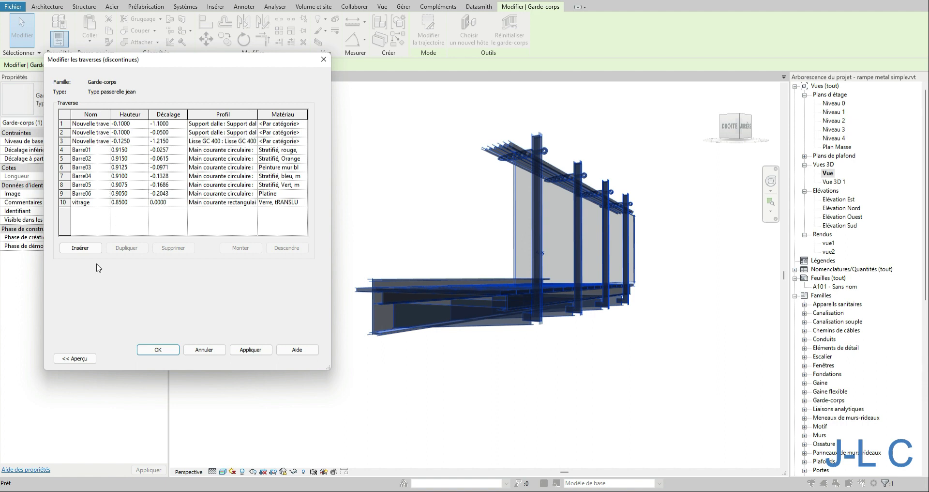
- Preview the rail structure in the front and right elevations, ending on Elévation: Droite, and close the type settings
{"action": "left_click", "coordinate": [68, 358]}
{"action": "left_click", "coordinate": [86, 359]}
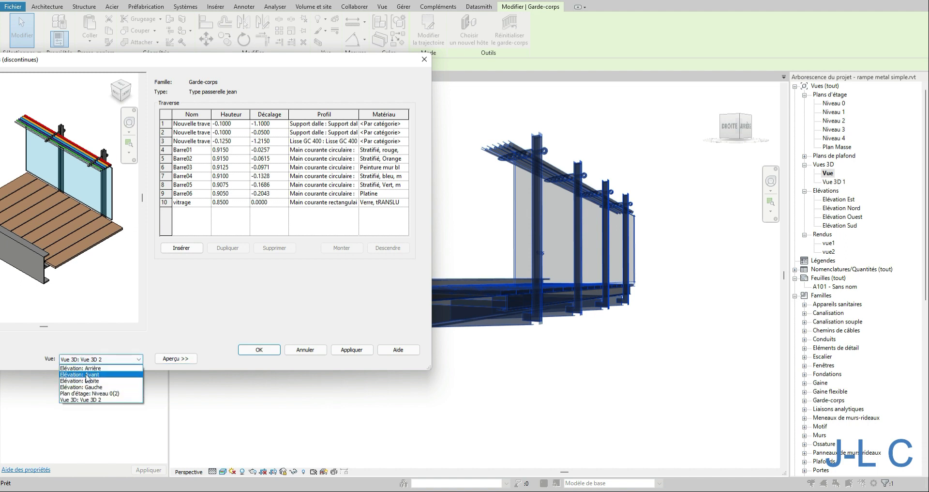
{"action": "left_click", "coordinate": [87, 375]}
{"action": "left_click", "coordinate": [87, 359]}
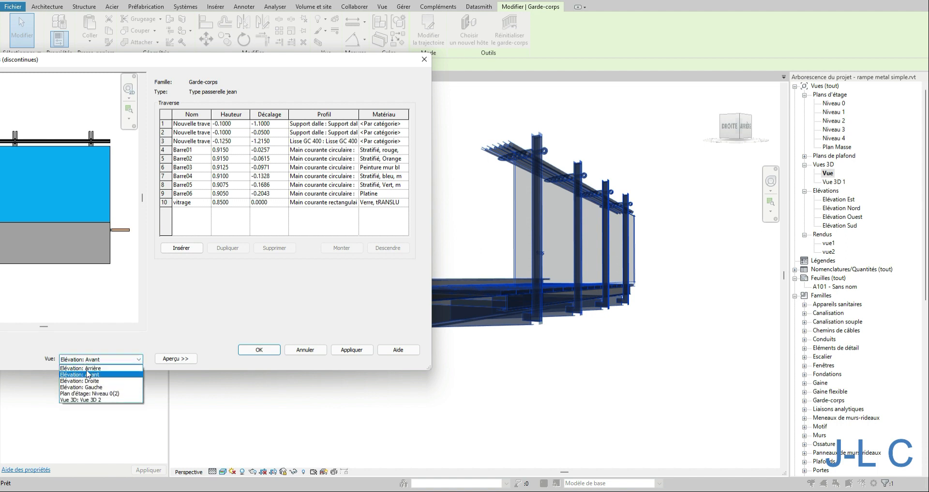
{"action": "left_click", "coordinate": [82, 381]}
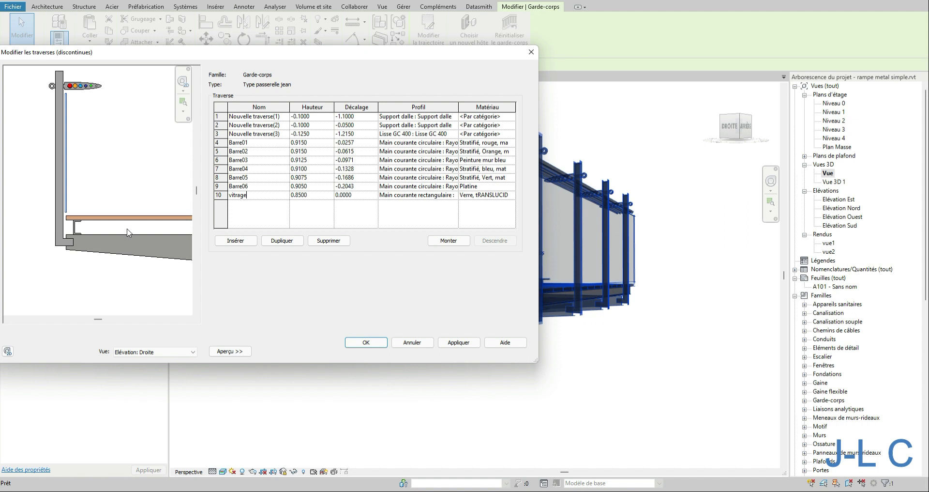
{"action": "left_click", "coordinate": [366, 342]}
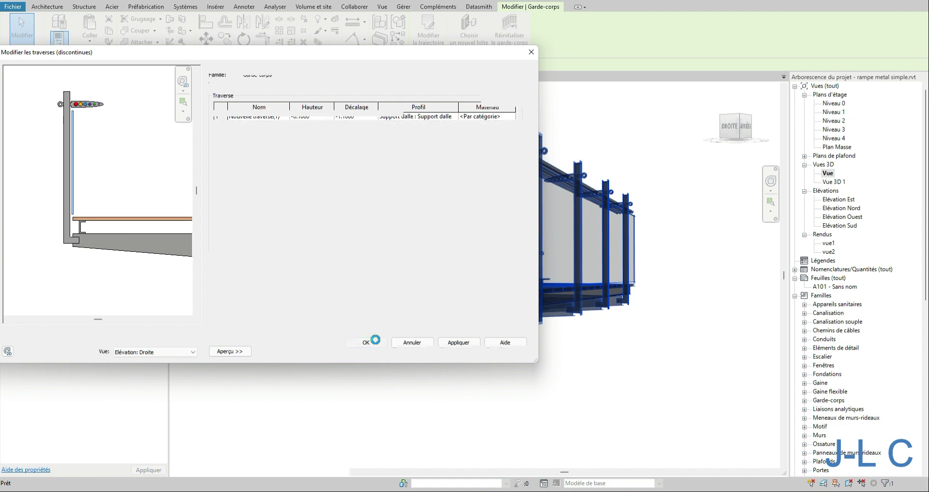
{"action": "left_click", "coordinate": [385, 351]}
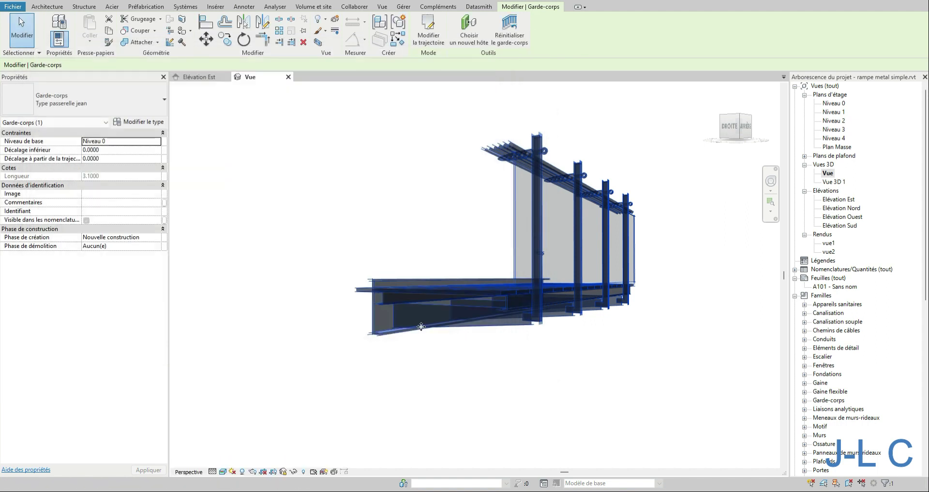
{"action": "left_click", "coordinate": [469, 210]}
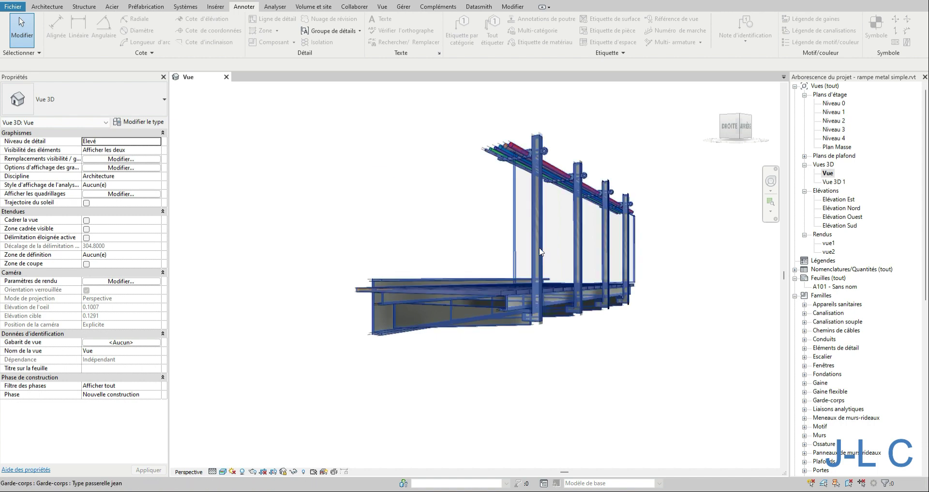
{"action": "left_click", "coordinate": [151, 123]}
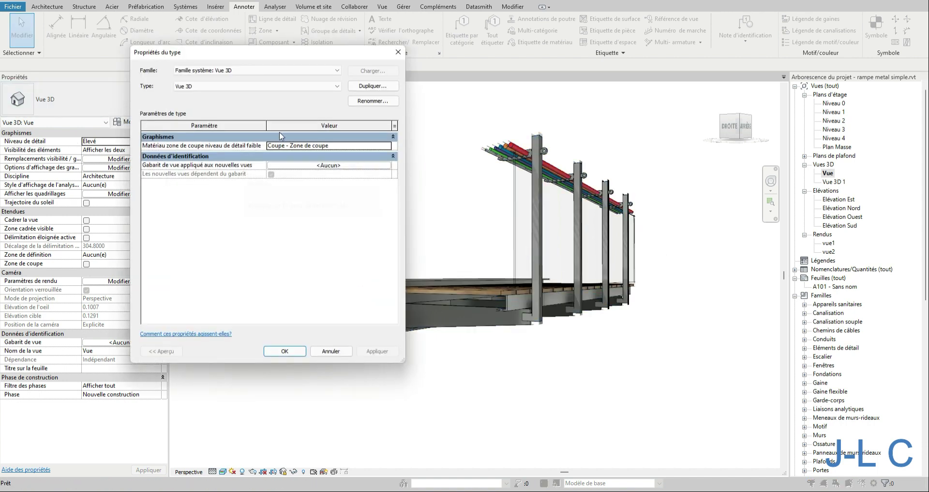
{"action": "left_click", "coordinate": [399, 52]}
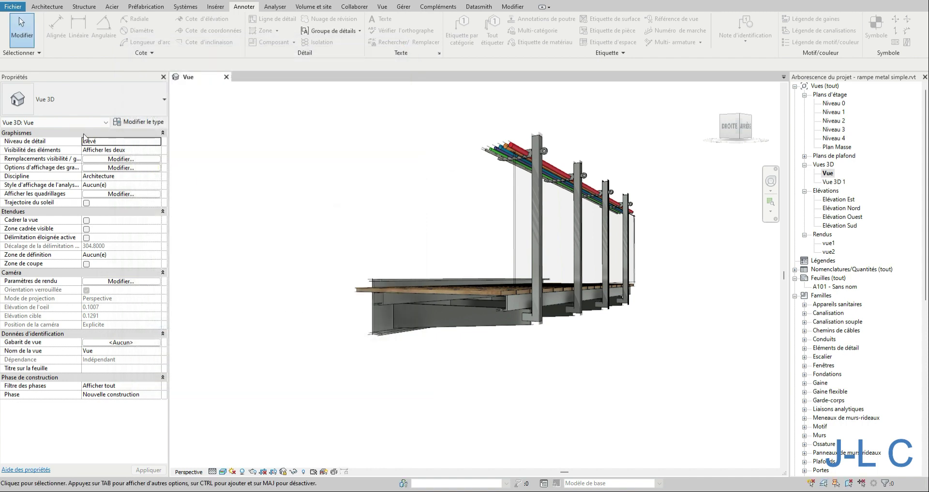
- Expand the Garde-corps category in the project browser to list its railing types
{"action": "left_click", "coordinate": [414, 292]}
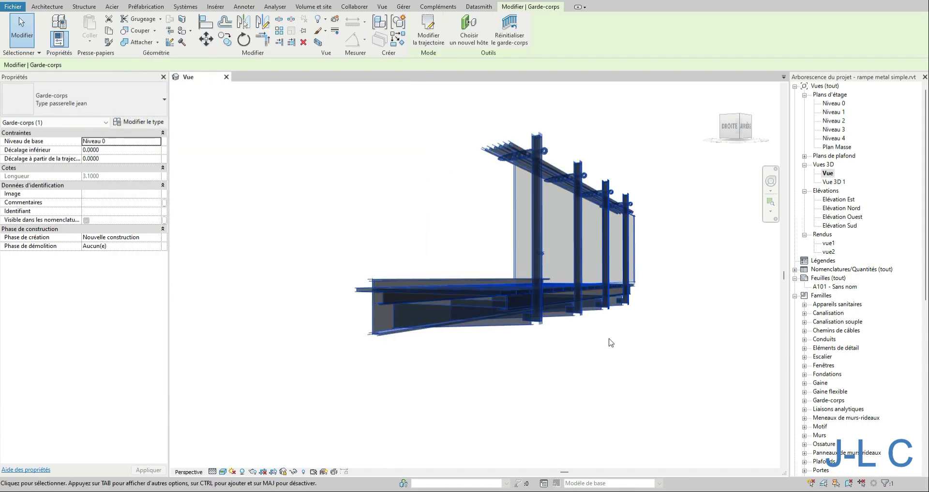
{"action": "scroll", "coordinate": [800, 362], "scroll_direction": "down", "scroll_amount": 4}
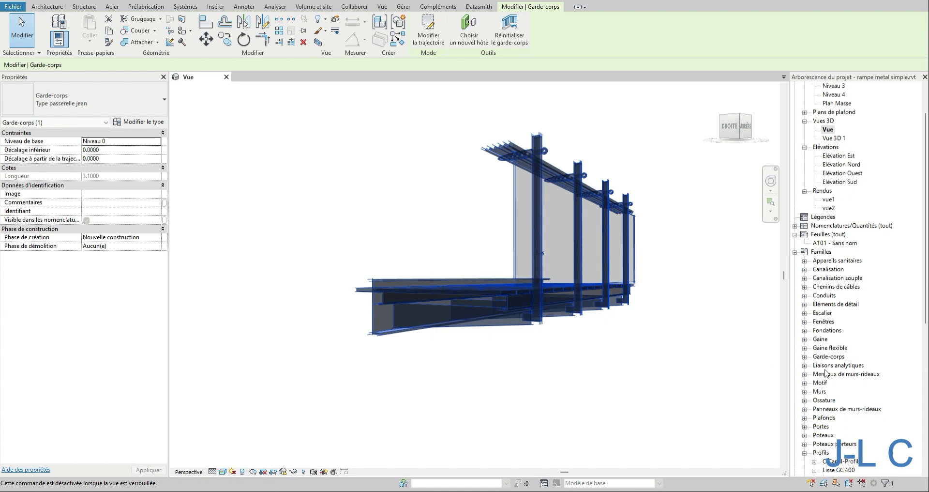
{"action": "left_click", "coordinate": [805, 321]}
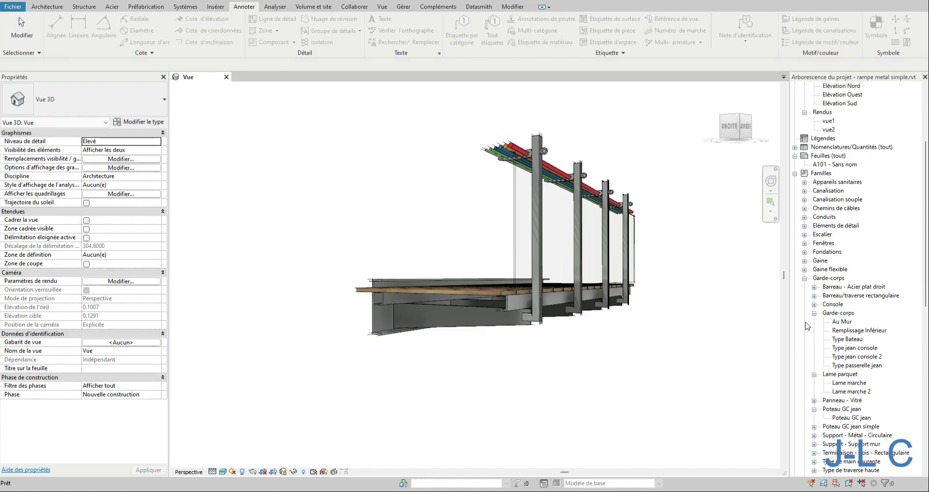
- Unlock the orientation of the 3D view Vue and orbit the ramp to a lower viewpoint
{"action": "left_click", "coordinate": [495, 245]}
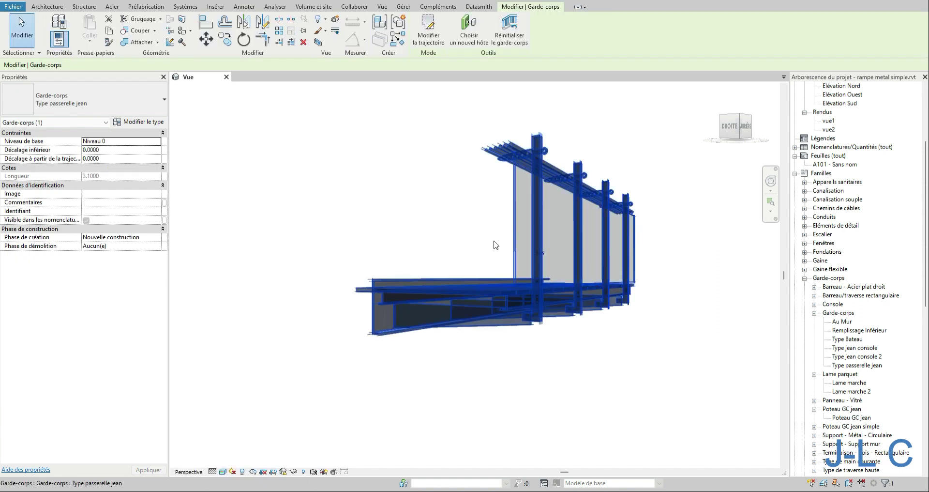
{"action": "left_click", "coordinate": [472, 262]}
{"action": "left_click", "coordinate": [285, 471]}
{"action": "left_click", "coordinate": [319, 464]}
{"action": "middle_click_drag", "start_coordinate": [421, 240], "coordinate": [668, 351]}
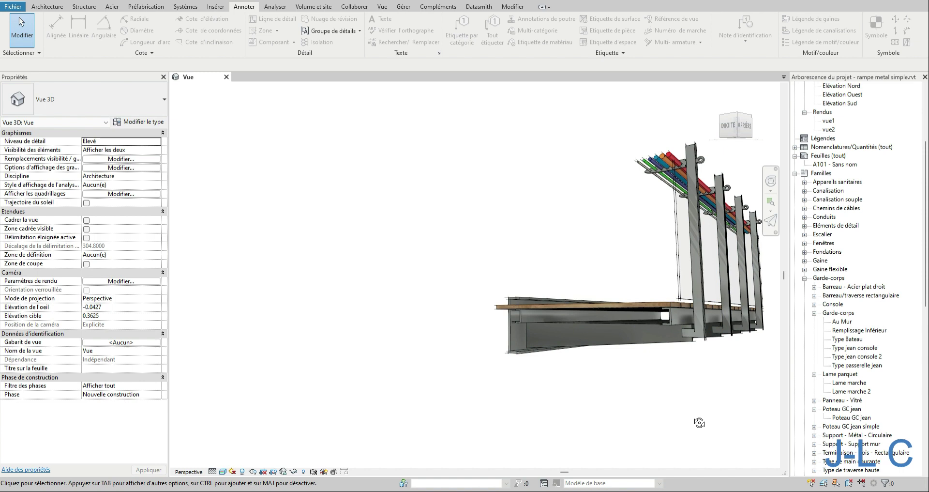
- Check the type properties of Type passerelle jean from the project browser and cancel them
{"action": "left_click", "coordinate": [855, 366]}
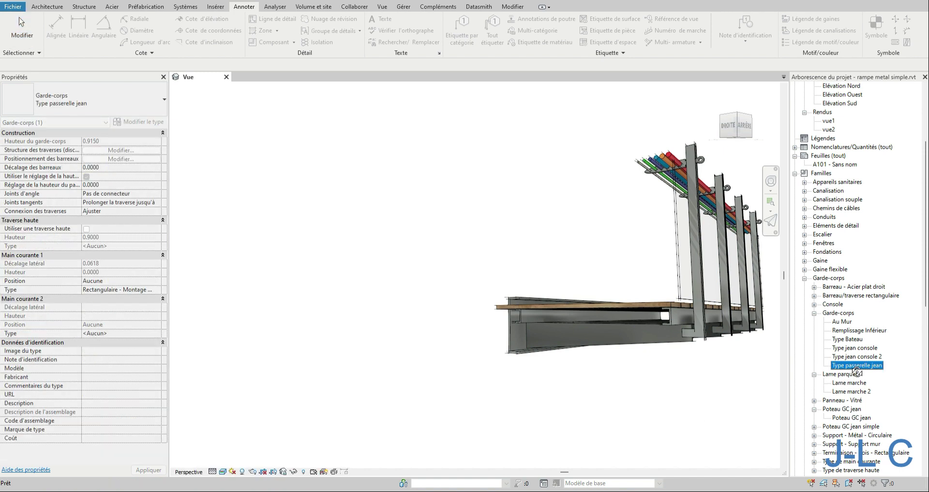
{"action": "left_click", "coordinate": [702, 294]}
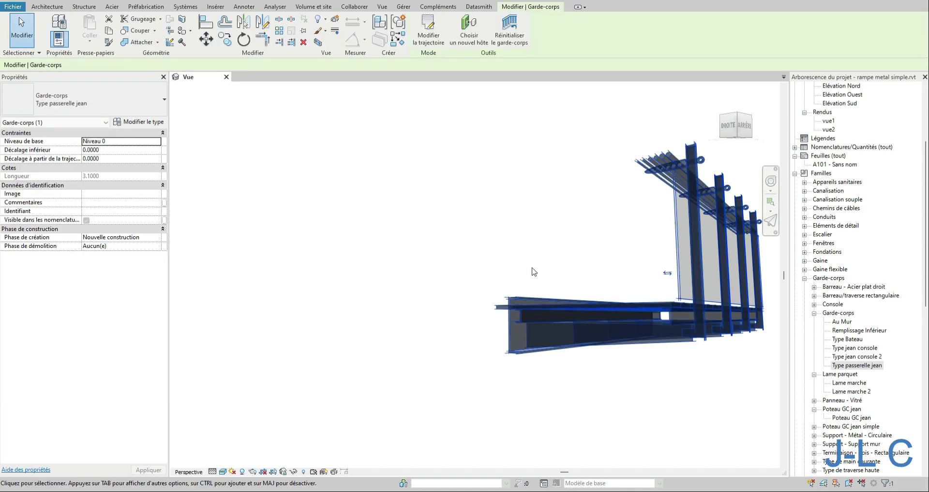
{"action": "left_click", "coordinate": [608, 270]}
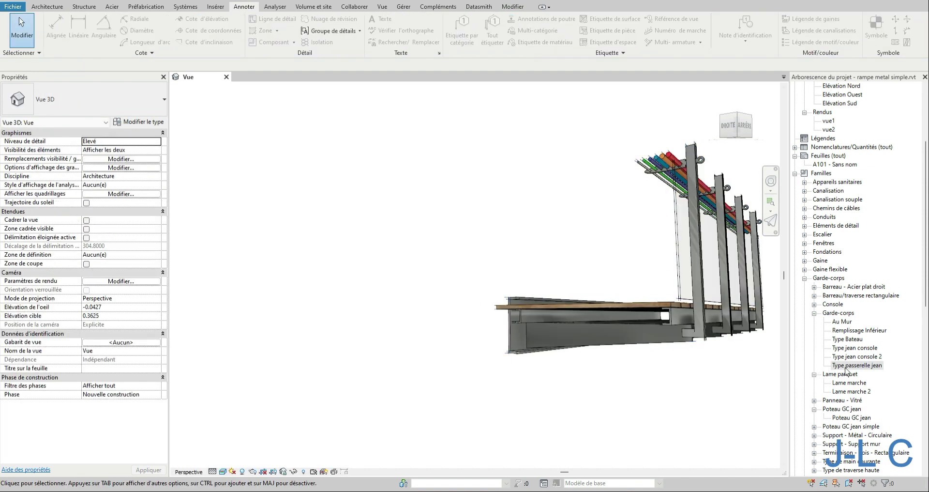
{"action": "left_click", "coordinate": [852, 365]}
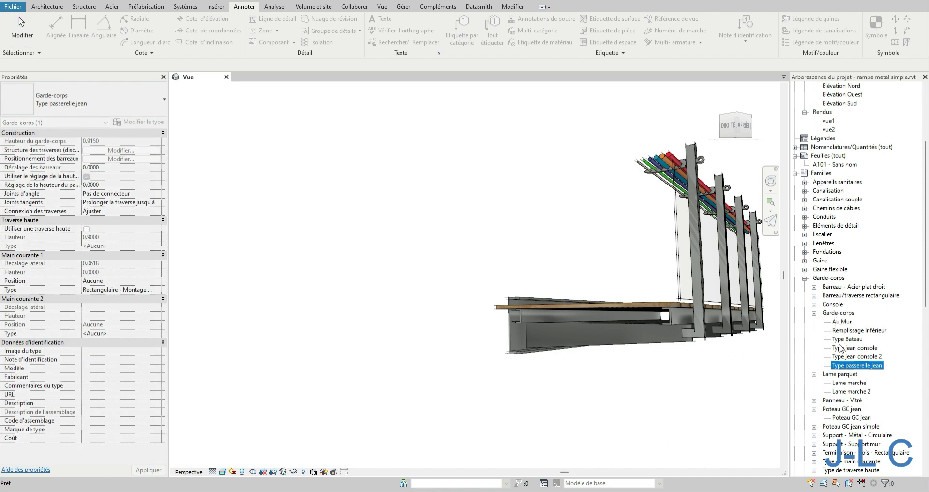
{"action": "double_click", "coordinate": [845, 366]}
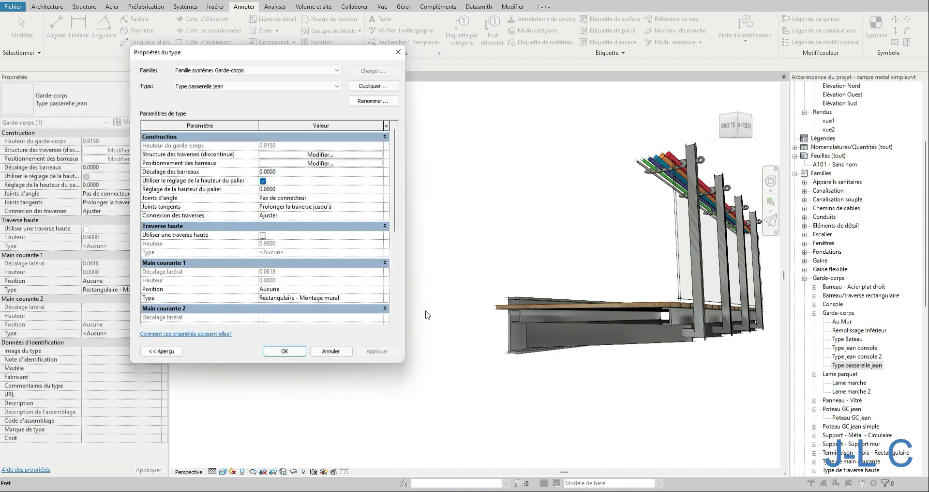
{"action": "left_click", "coordinate": [333, 352]}
{"action": "right_click", "coordinate": [860, 370]}
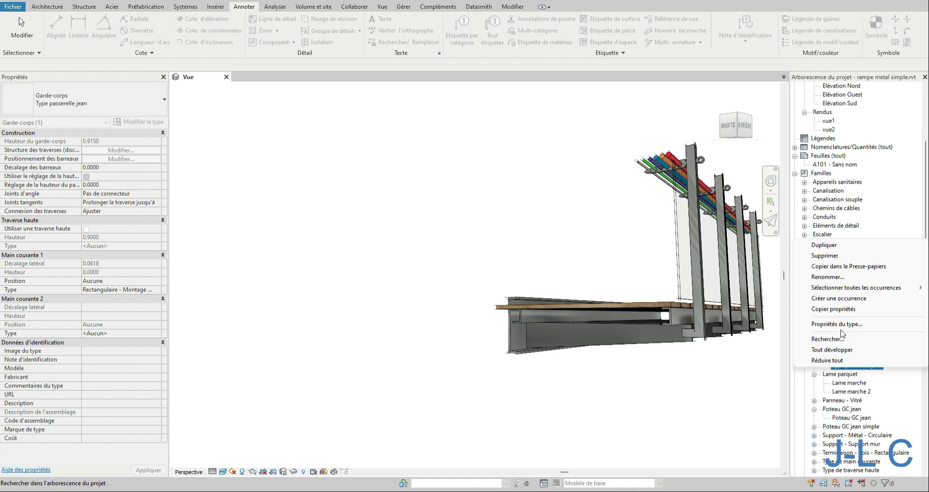
{"action": "left_click", "coordinate": [756, 399]}
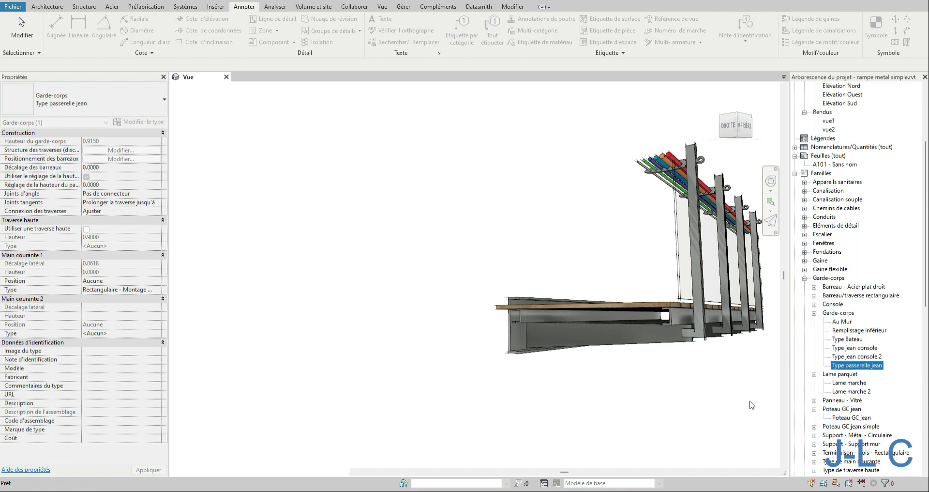
{"action": "right_click", "coordinate": [838, 312]}
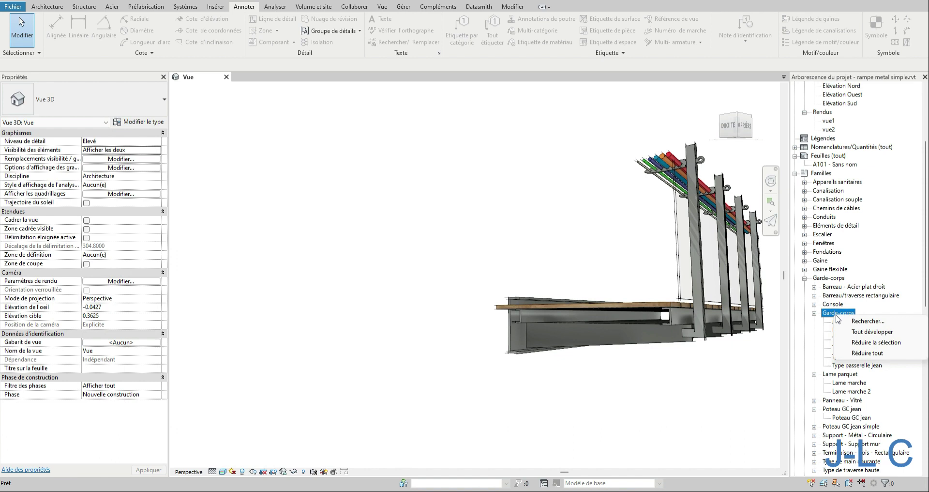
{"action": "left_click", "coordinate": [833, 315]}
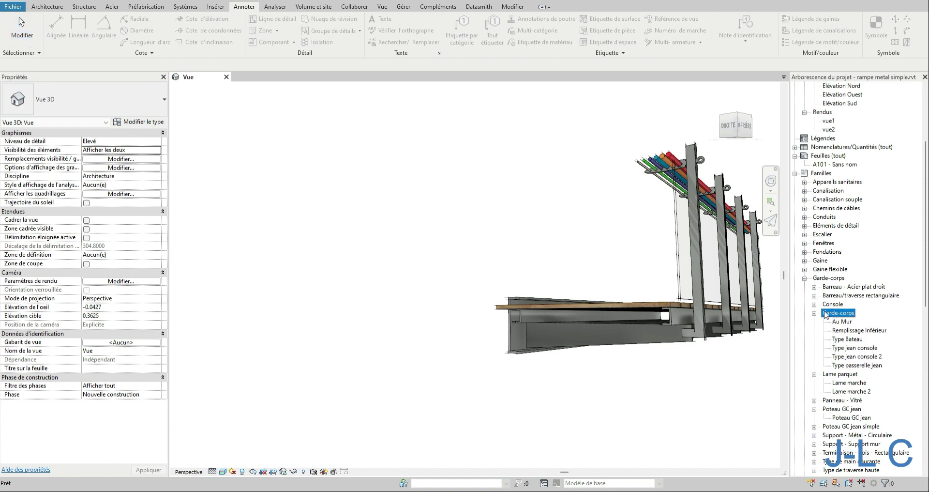
{"action": "right_click", "coordinate": [842, 365]}
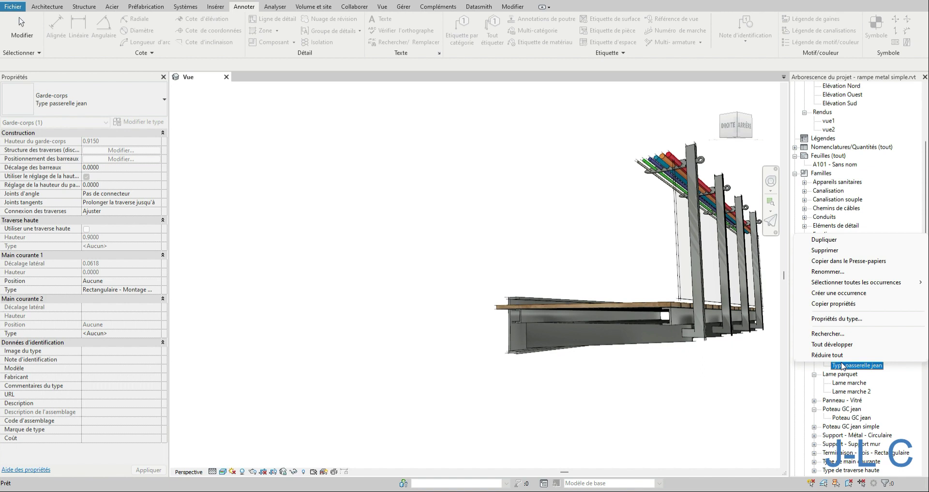
- Open the type properties of Type passerelle jean, enlarge and reposition the dialog, and check the list of available railing types
{"action": "double_click", "coordinate": [843, 365]}
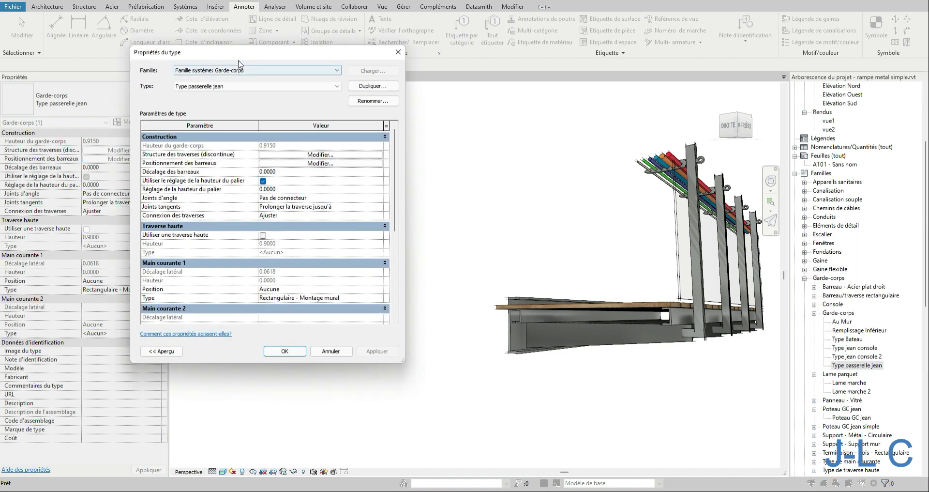
{"action": "left_click_drag", "start_coordinate": [245, 47], "coordinate": [247, 16]}
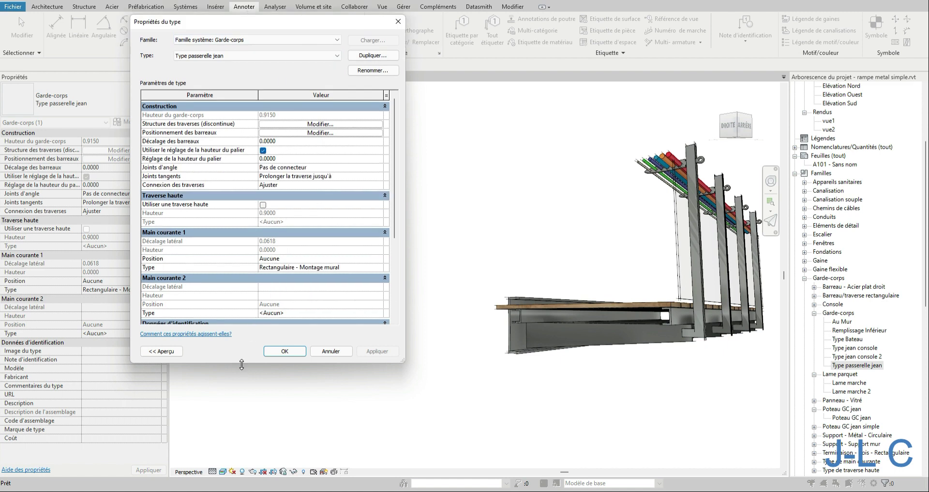
{"action": "left_click_drag", "start_coordinate": [242, 364], "coordinate": [242, 443]}
{"action": "left_click_drag", "start_coordinate": [294, 24], "coordinate": [213, 35]}
{"action": "left_click", "coordinate": [130, 66]}
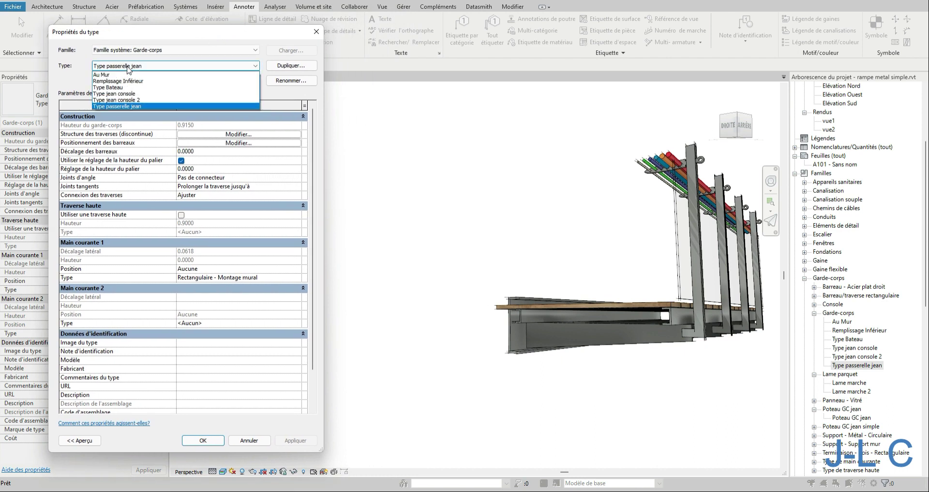
{"action": "left_click", "coordinate": [130, 69]}
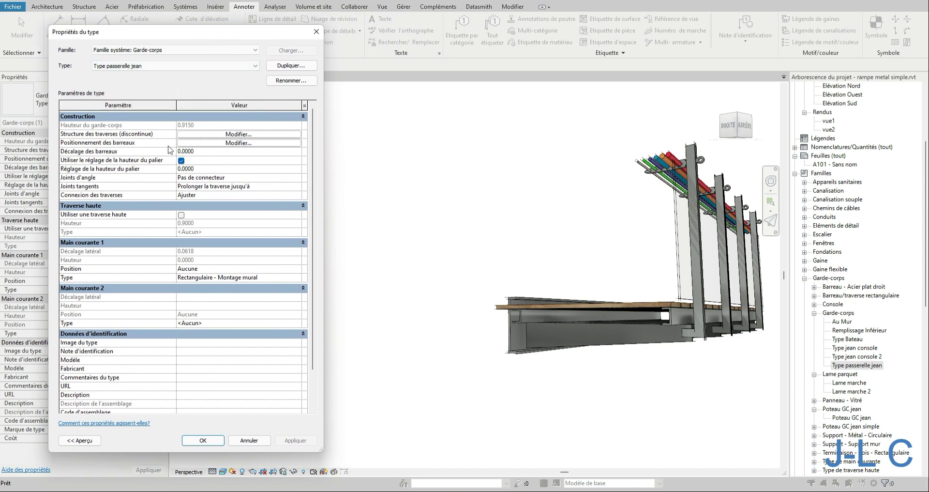
- Examine the baluster placement of Type passerelle jean, widening the baluster family column to read the deck board, console and post entries
{"action": "left_click", "coordinate": [188, 144]}
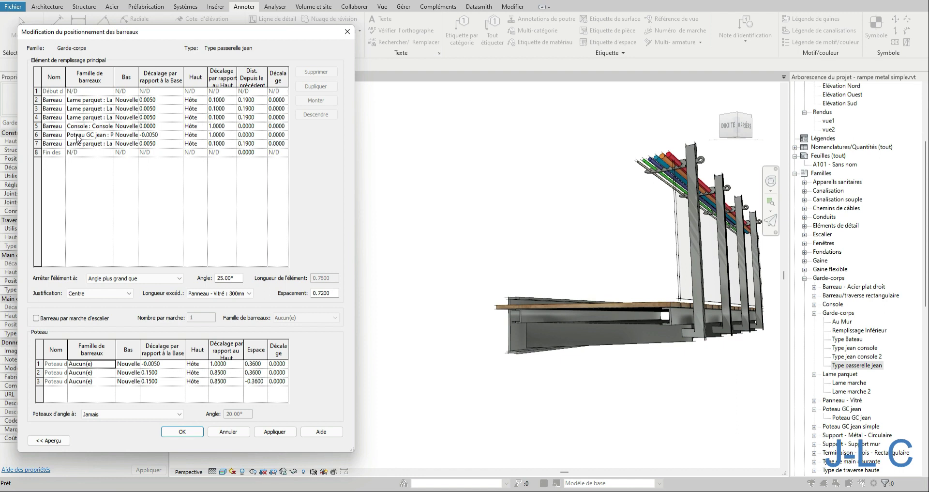
{"action": "left_click_drag", "start_coordinate": [114, 75], "coordinate": [143, 75]}
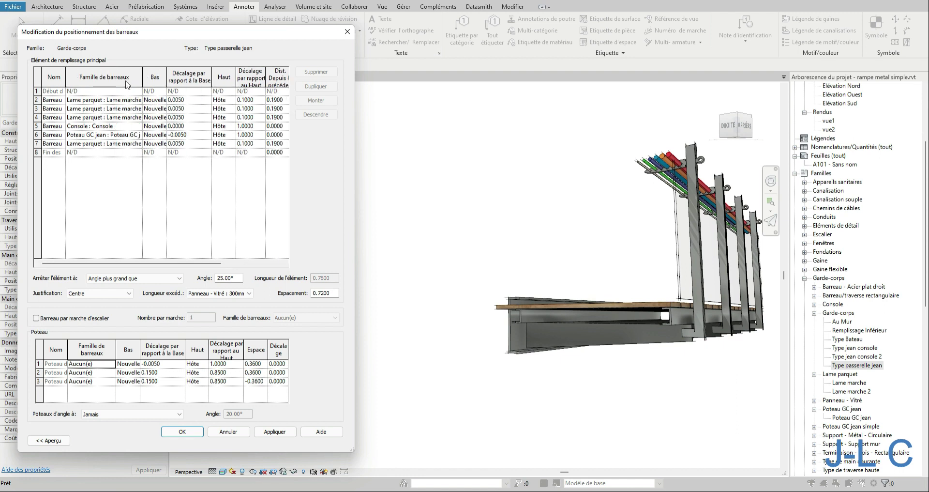
{"action": "left_click", "coordinate": [101, 100]}
{"action": "left_click", "coordinate": [90, 126]}
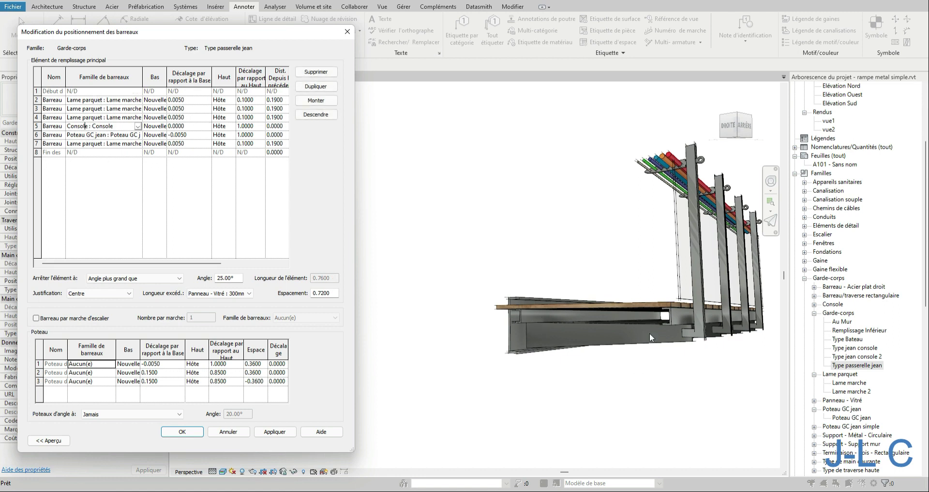
{"action": "left_click", "coordinate": [347, 31]}
{"action": "left_click", "coordinate": [315, 34]}
- Orbit the 3D view to show the underside of the ramp, and save and lock that orientation
{"action": "left_click", "coordinate": [624, 253]}
{"action": "middle_click_drag", "start_coordinate": [584, 332], "coordinate": [496, 259], "text": "shift"}
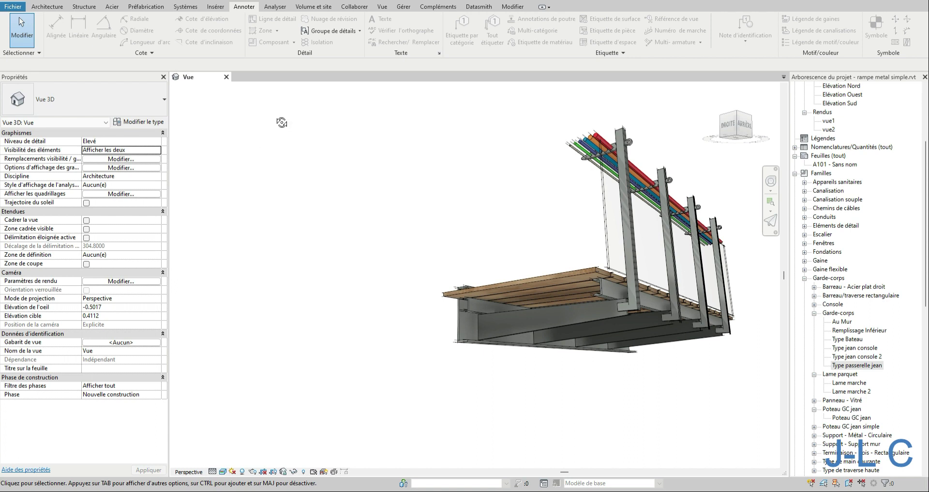
{"action": "left_click", "coordinate": [283, 471]}
{"action": "left_click", "coordinate": [305, 445]}
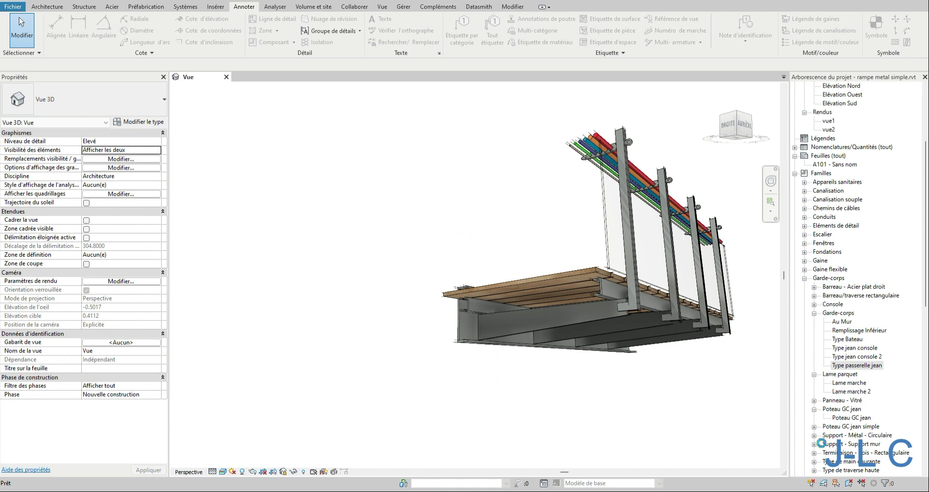
- Open the baluster placement of Type passerelle jean and widen the name column to examine the main pattern rows
{"action": "left_click", "coordinate": [865, 366]}
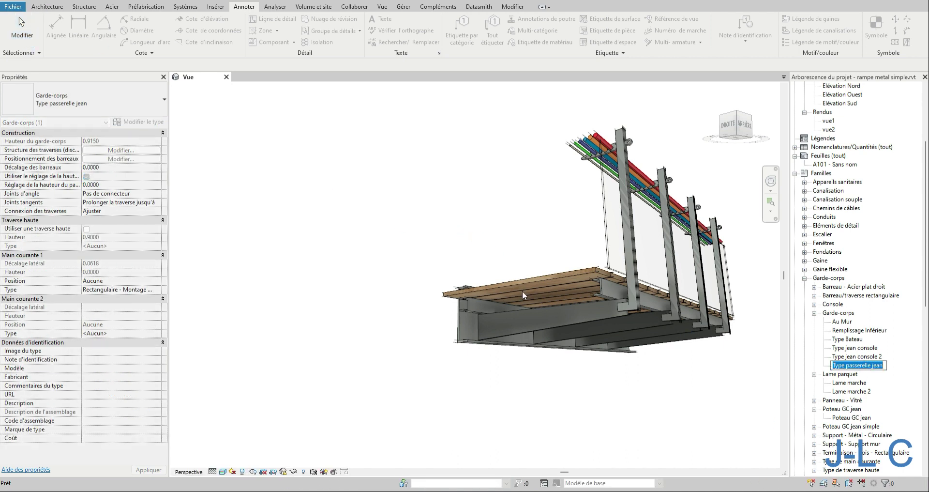
{"action": "double_click", "coordinate": [873, 366]}
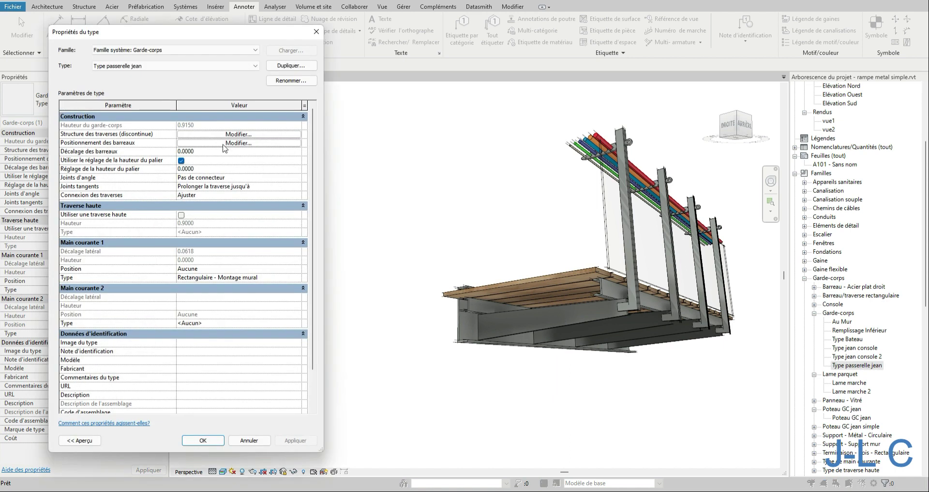
{"action": "left_click", "coordinate": [224, 143]}
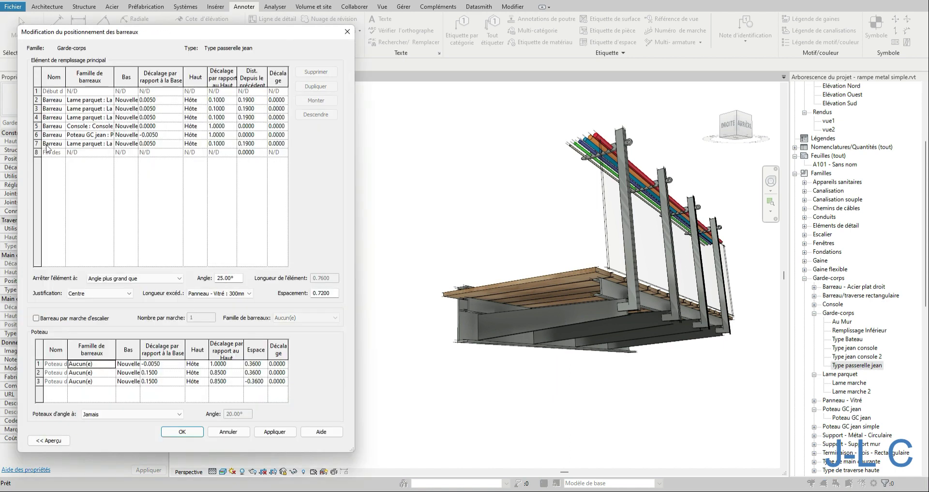
{"action": "left_click_drag", "start_coordinate": [66, 73], "coordinate": [148, 74]}
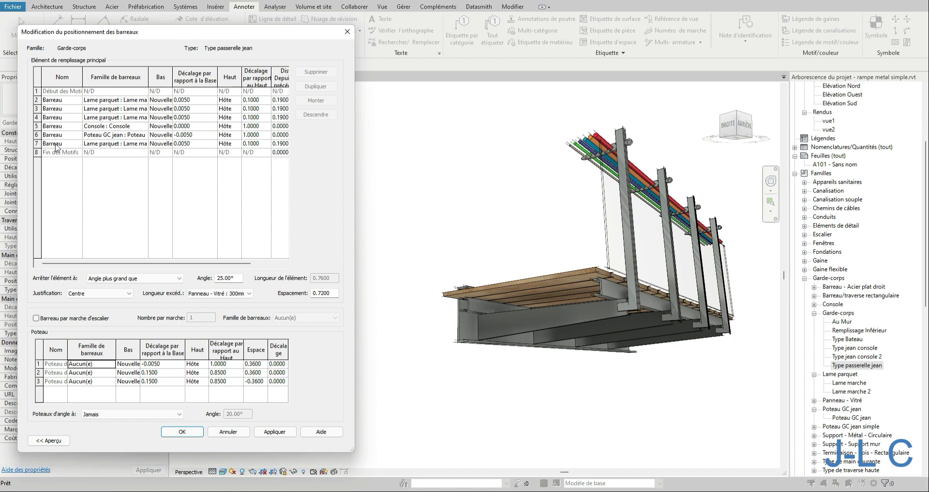
{"action": "left_click", "coordinate": [50, 100]}
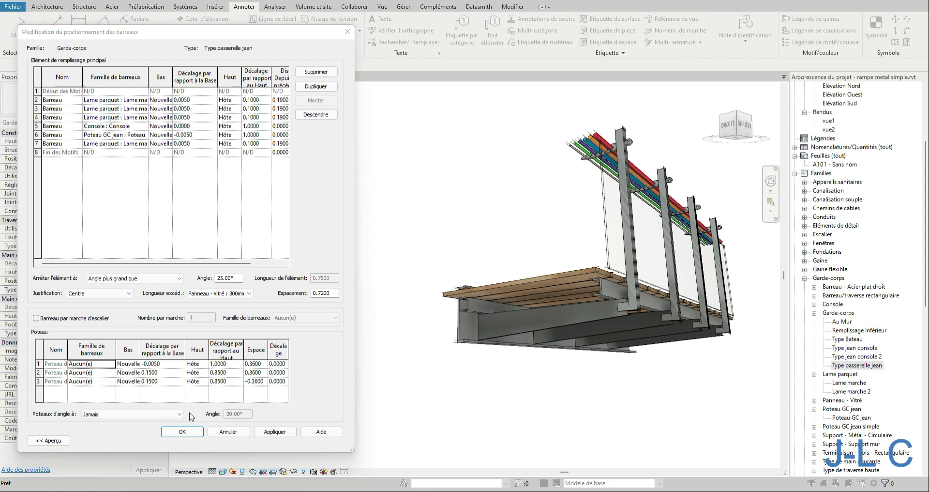
{"action": "left_click", "coordinate": [186, 433]}
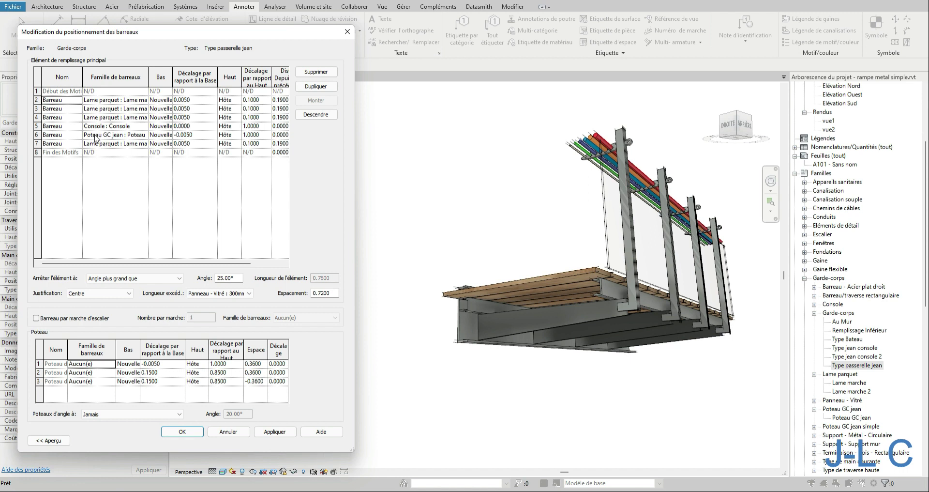
- Check the baluster families available for the Console row, and cancel the baluster placement changes
{"action": "left_click", "coordinate": [144, 127]}
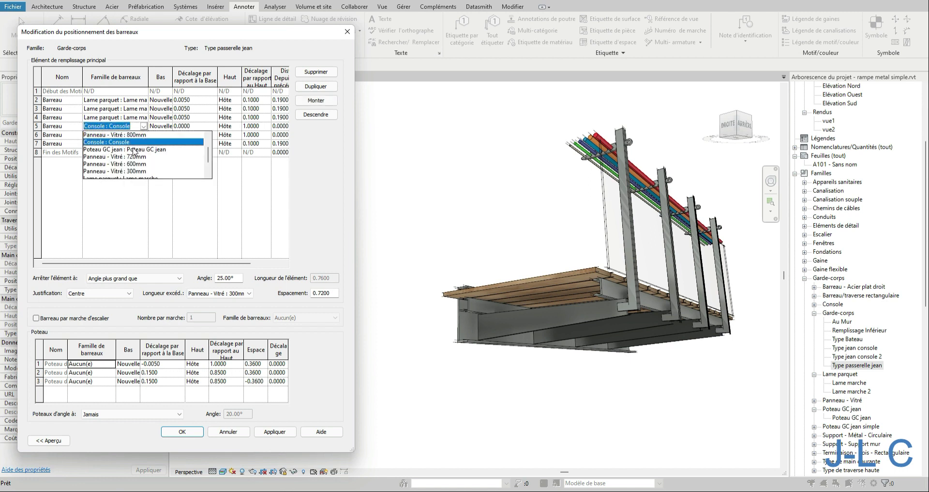
{"action": "mouse_move", "coordinate": [208, 155]}
{"action": "left_mouse_down"}
{"action": "mouse_move", "coordinate": [210, 164]}
{"action": "mouse_move", "coordinate": [215, 154]}
{"action": "left_mouse_up"}
{"action": "left_click", "coordinate": [244, 435]}
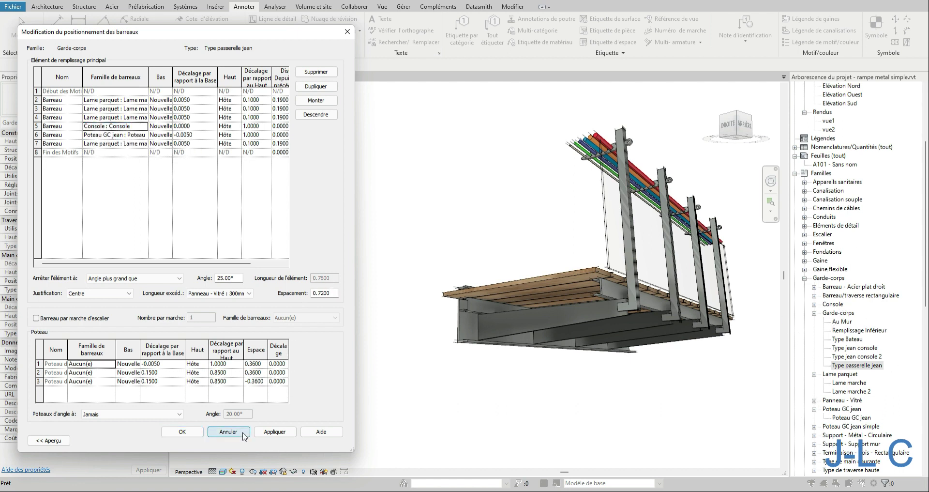
{"action": "left_click", "coordinate": [244, 434]}
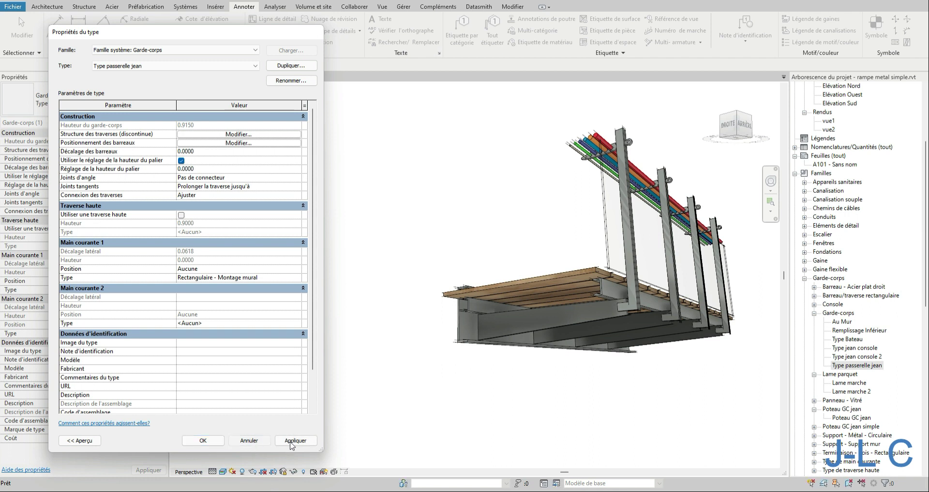
- Close the type properties and collapse the Garde-corps, Lame parquet and Poteau GC jean entries in the project browser
{"action": "left_click", "coordinate": [815, 314]}
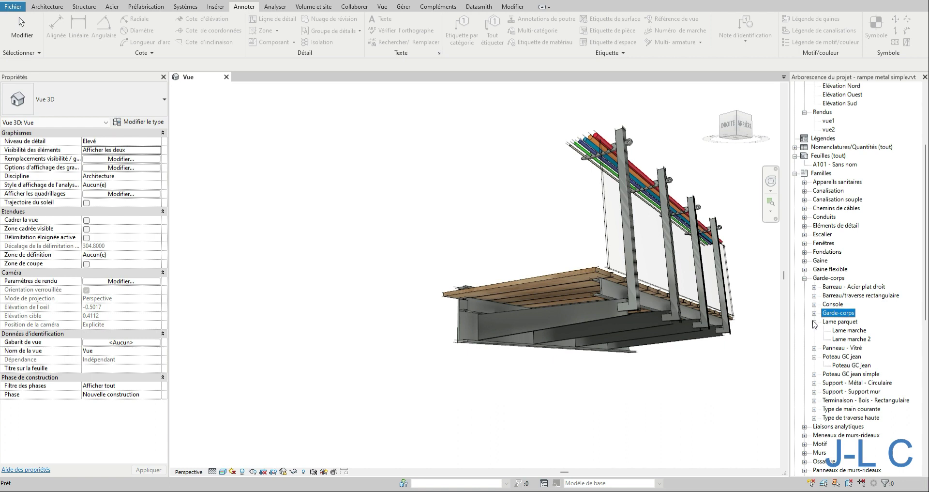
{"action": "left_click", "coordinate": [814, 321]}
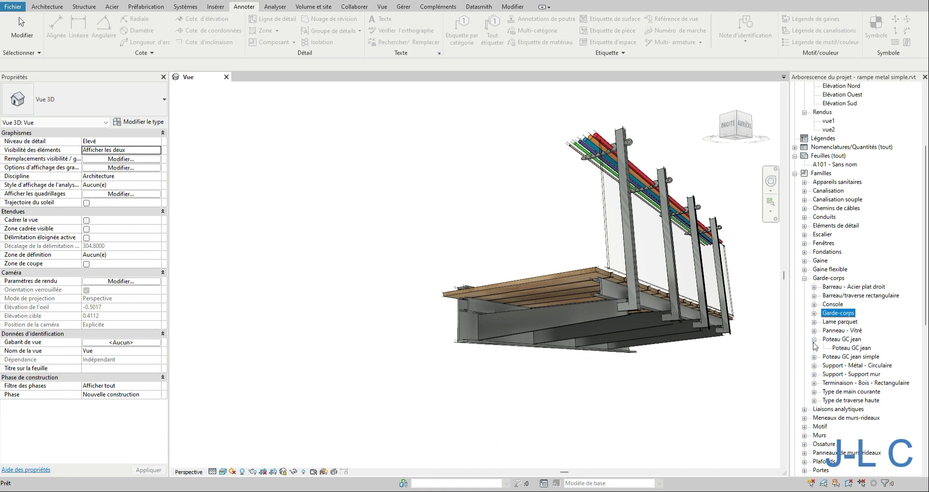
{"action": "left_click", "coordinate": [814, 340]}
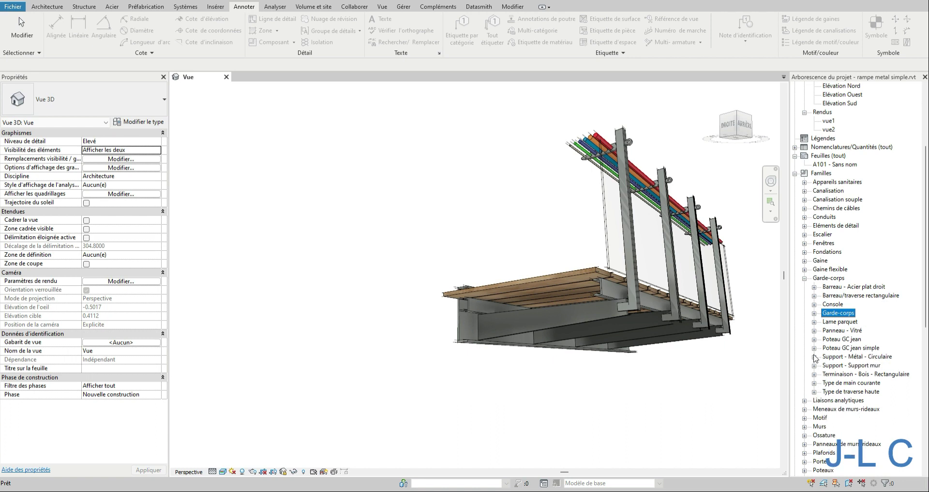
- Examine the Console type properties with a preview in the Elévation: Avant view, and cancel them
{"action": "double_click", "coordinate": [823, 305]}
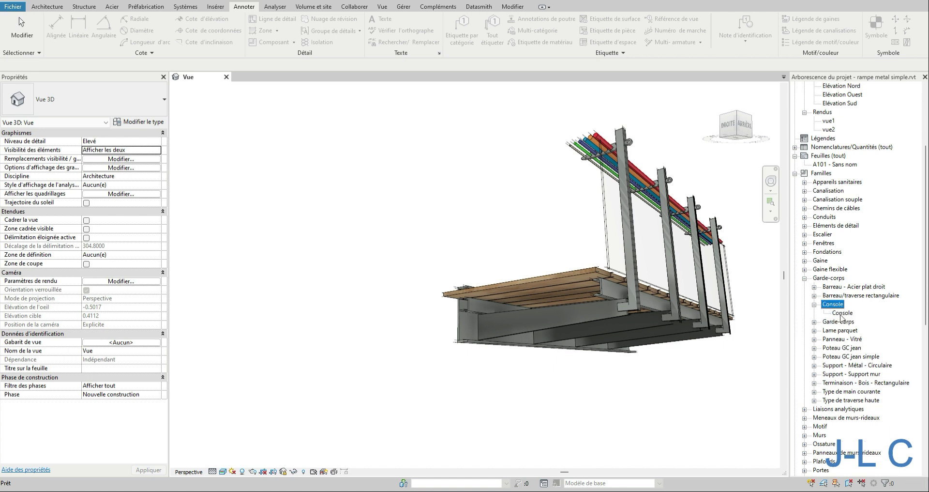
{"action": "double_click", "coordinate": [842, 313]}
{"action": "left_click", "coordinate": [79, 441]}
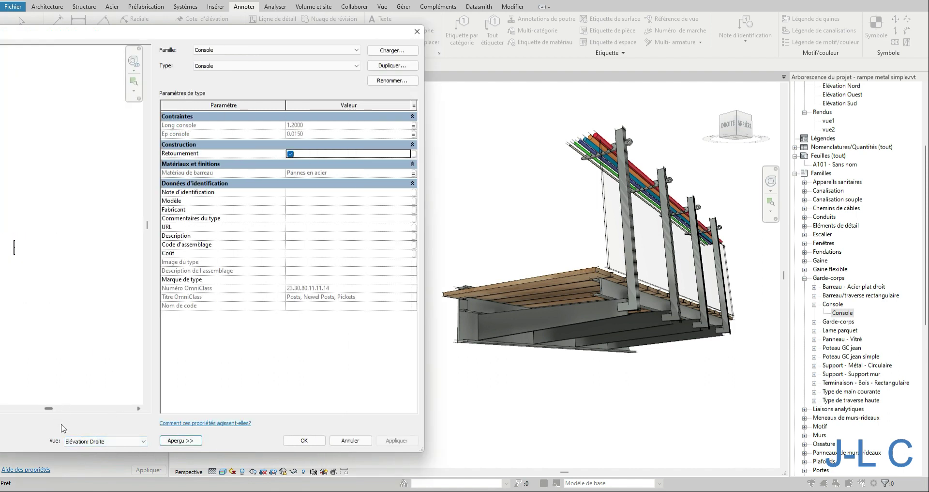
{"action": "left_click", "coordinate": [106, 441]}
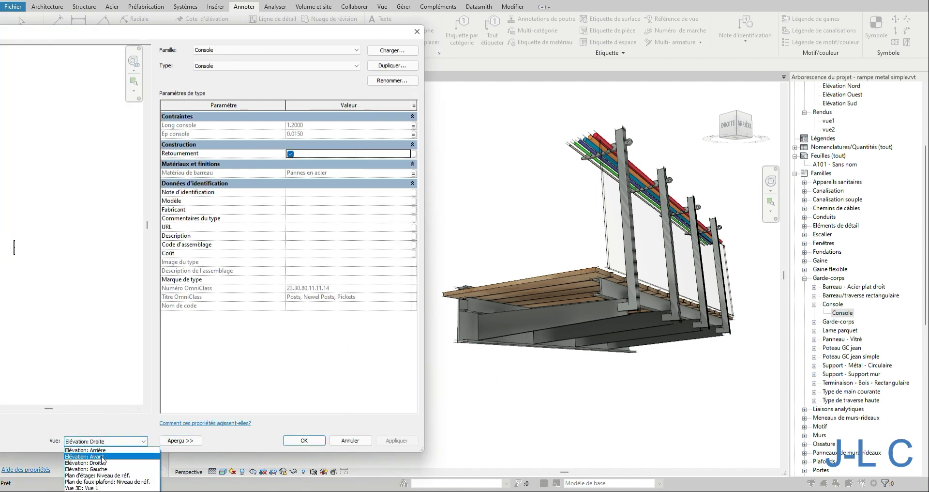
{"action": "left_click", "coordinate": [102, 456]}
{"action": "scroll", "coordinate": [70, 317], "scroll_direction": "up", "scroll_amount": 1}
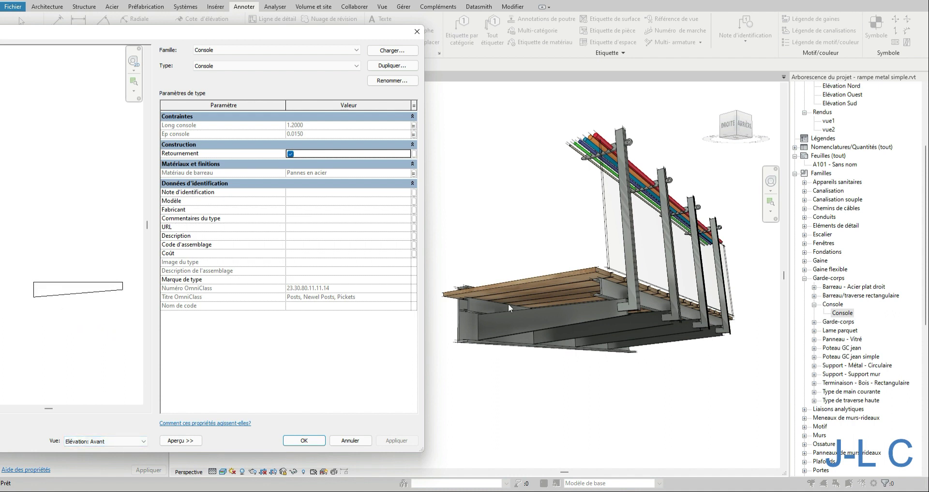
{"action": "left_click", "coordinate": [354, 441]}
- Open the Console family for editing and orient its 3D view to the front face
{"action": "right_click", "coordinate": [833, 305]}
{"action": "left_click", "coordinate": [856, 348]}
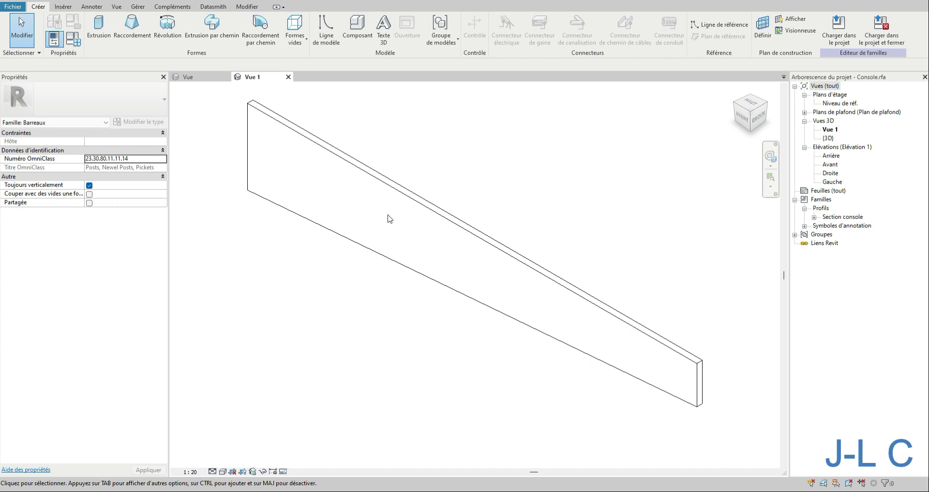
{"action": "left_click", "coordinate": [742, 118]}
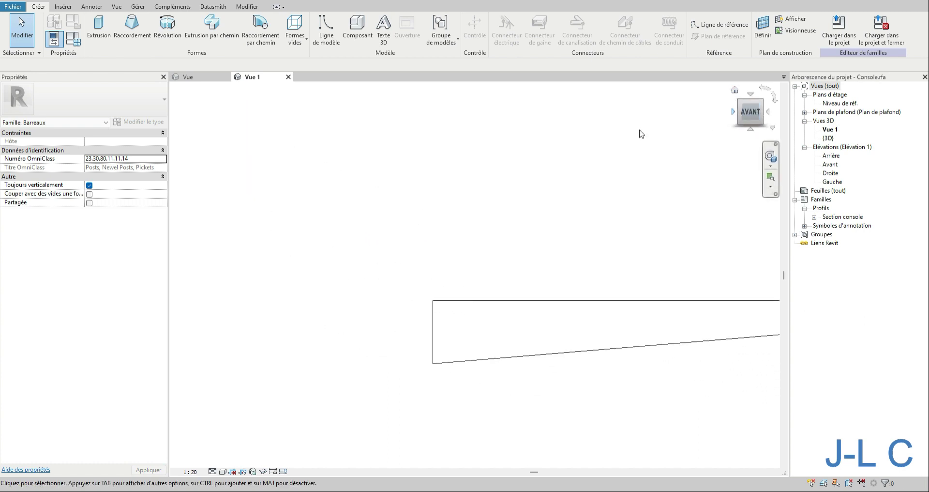
{"action": "middle_click_drag", "start_coordinate": [565, 291], "coordinate": [416, 235]}
{"action": "scroll", "coordinate": [411, 240], "scroll_direction": "down", "scroll_amount": 1}
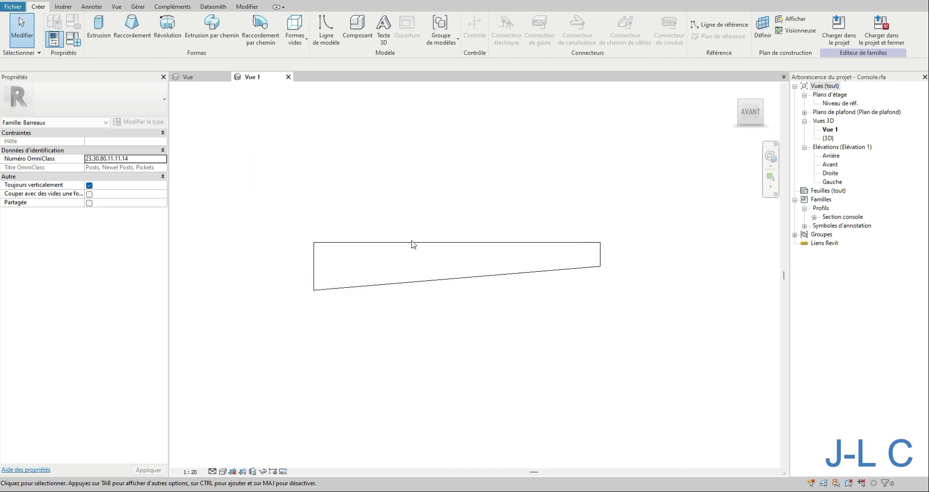
- In the Avant elevation, make the Haut reference plane define the origin
{"action": "double_click", "coordinate": [830, 165]}
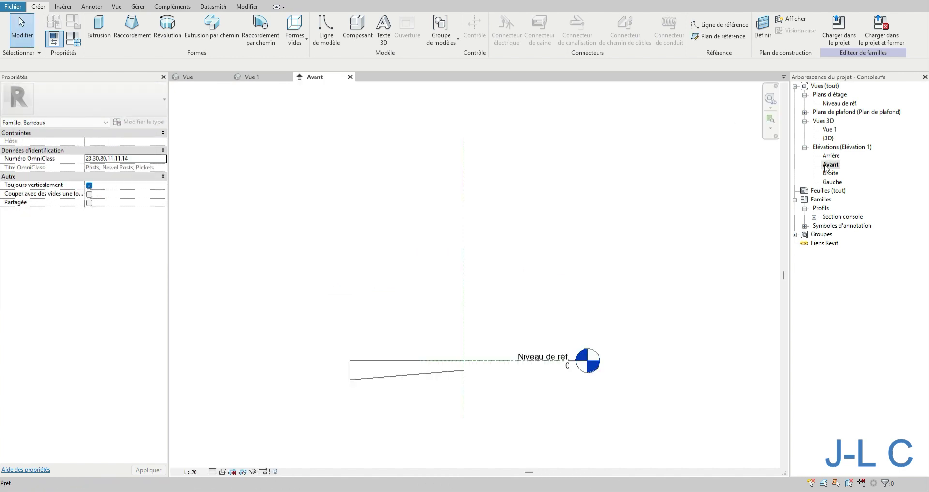
{"action": "left_click", "coordinate": [462, 370]}
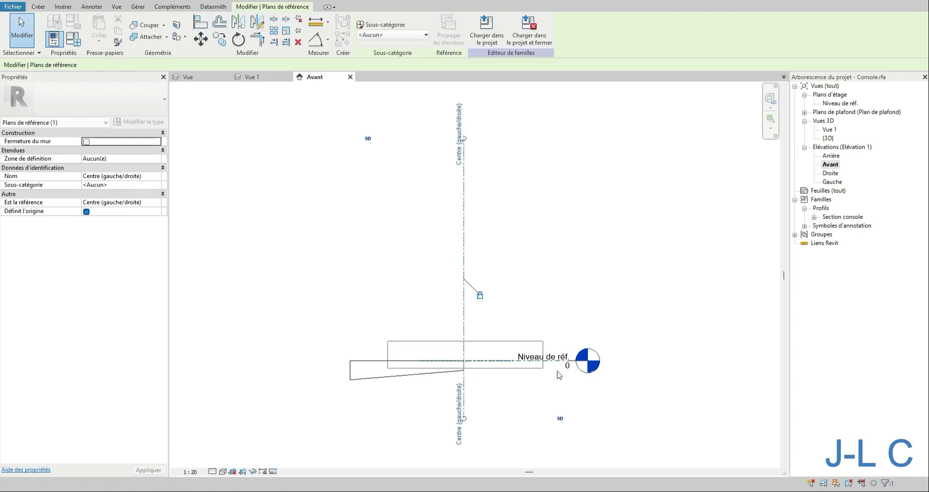
{"action": "left_click", "coordinate": [481, 361]}
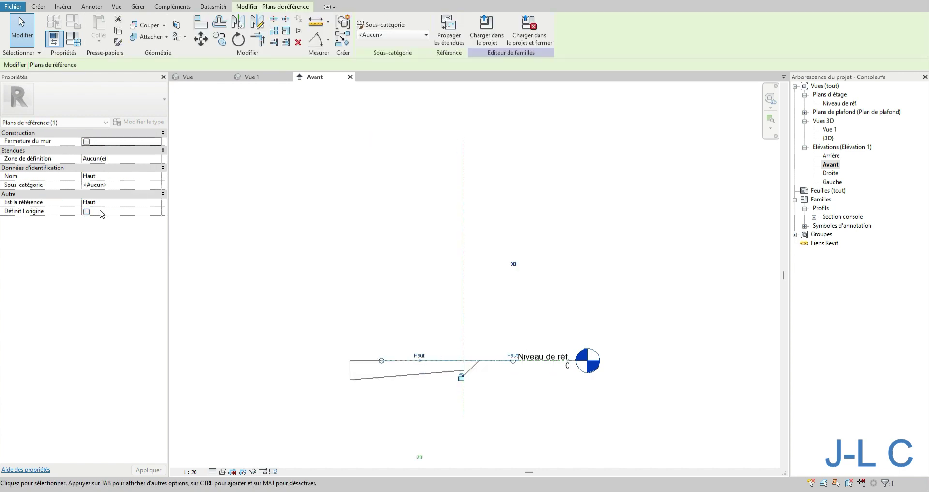
{"action": "scroll", "coordinate": [457, 380], "scroll_direction": "up", "scroll_amount": 3}
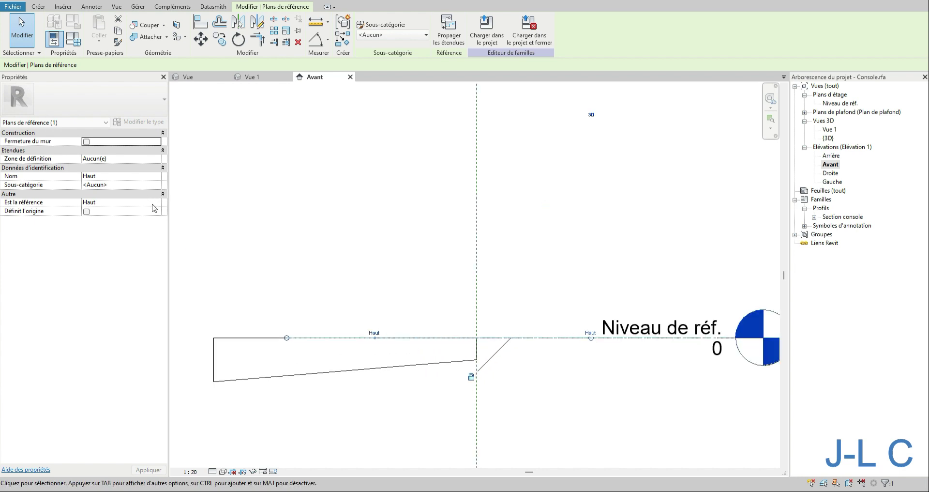
{"action": "left_click", "coordinate": [86, 212]}
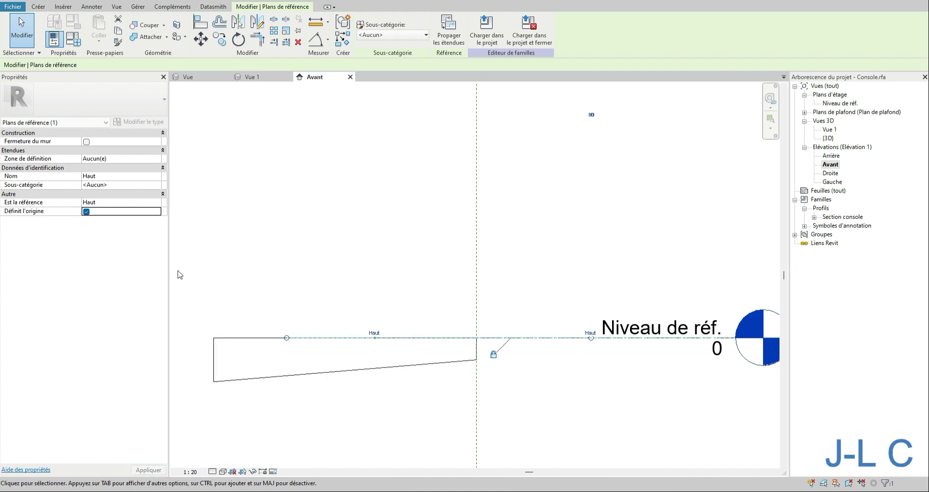
- Move the Haut reference plane up to about 287 above the reference level
{"action": "left_click_drag", "start_coordinate": [260, 316], "coordinate": [604, 353]}
{"action": "left_click_drag", "start_coordinate": [546, 338], "coordinate": [558, 275]}
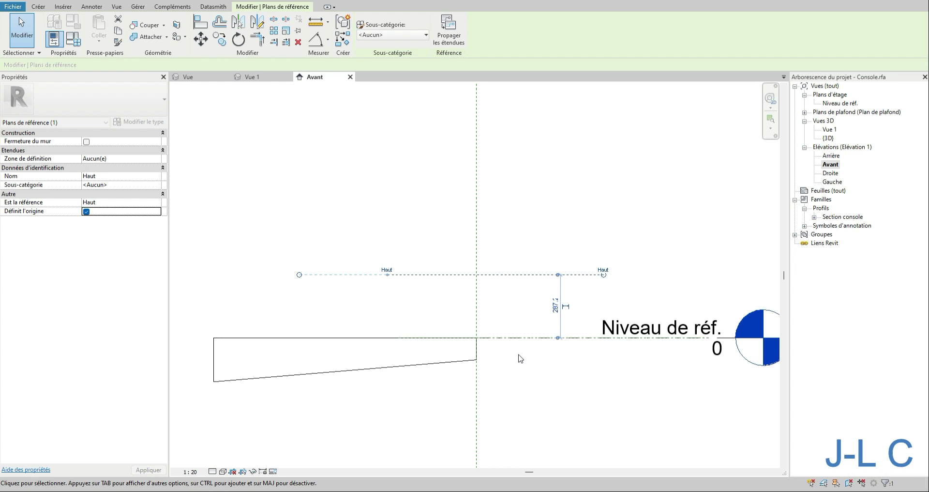
{"action": "left_click_drag", "start_coordinate": [339, 311], "coordinate": [488, 342]}
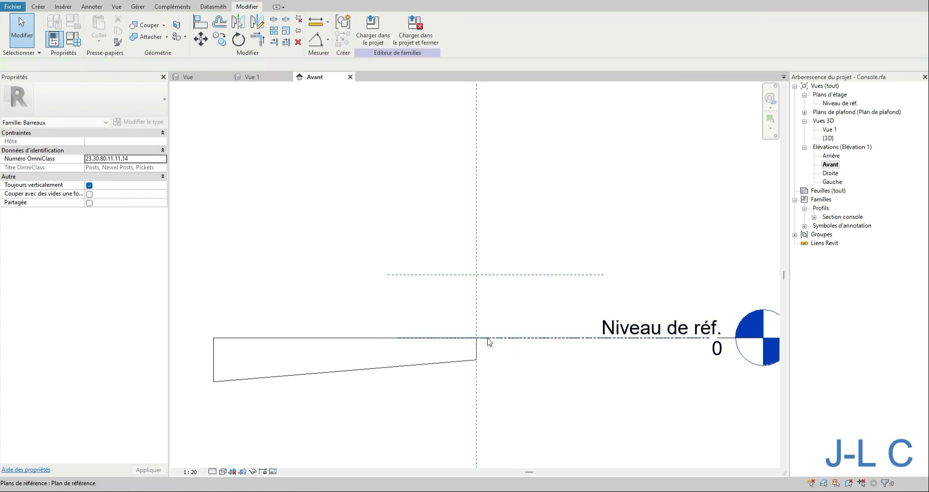
- Set the reference type of the unnamed plane along the bracket's upper edge to Centre (avant/arrière)
{"action": "left_click", "coordinate": [488, 342]}
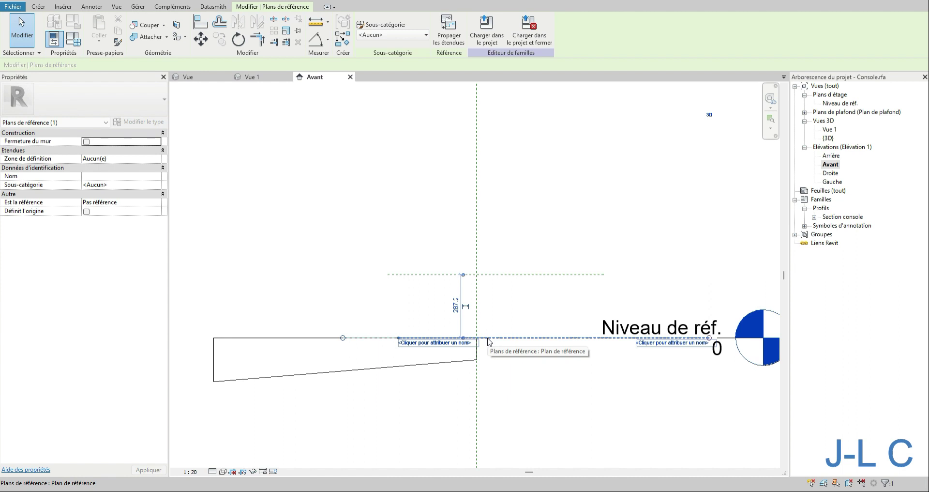
{"action": "left_click", "coordinate": [157, 205]}
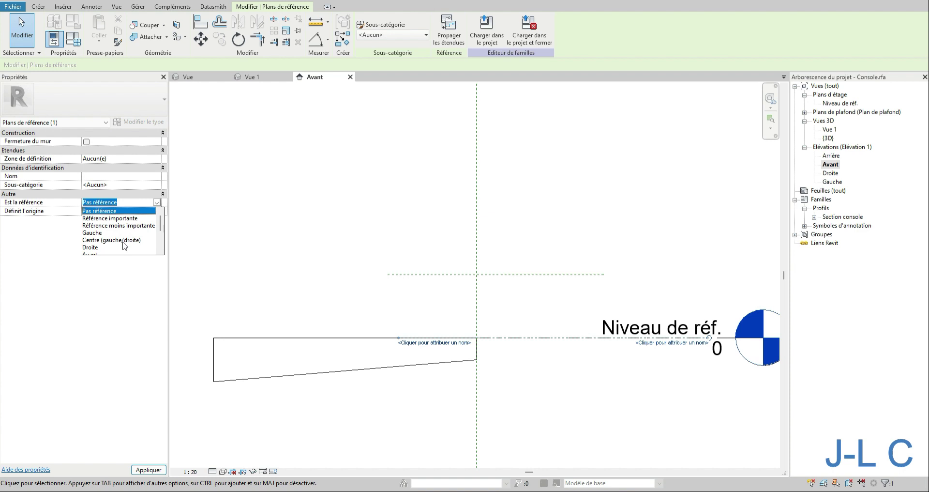
{"action": "scroll", "coordinate": [125, 244], "scroll_direction": "down", "scroll_amount": 2}
{"action": "left_click", "coordinate": [124, 226]}
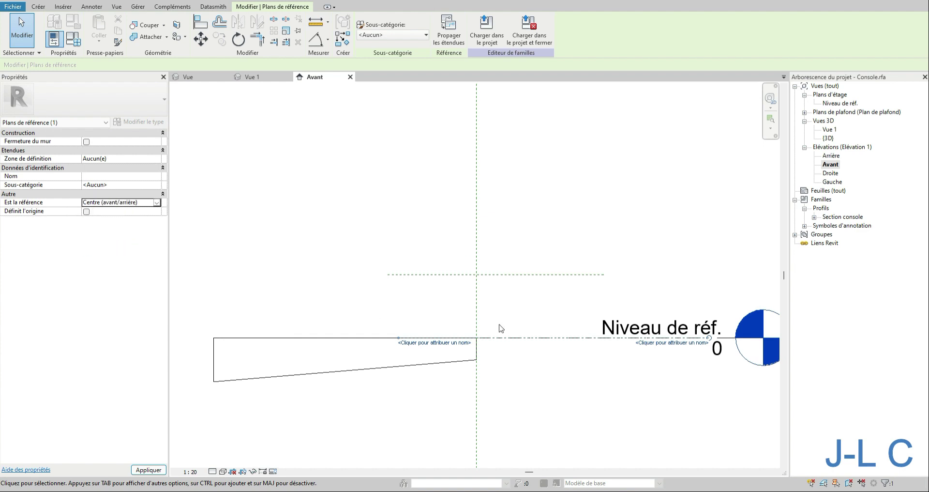
- Lower the Haut reference plane to about 180 above the reference level and deselect it
{"action": "left_click", "coordinate": [497, 274]}
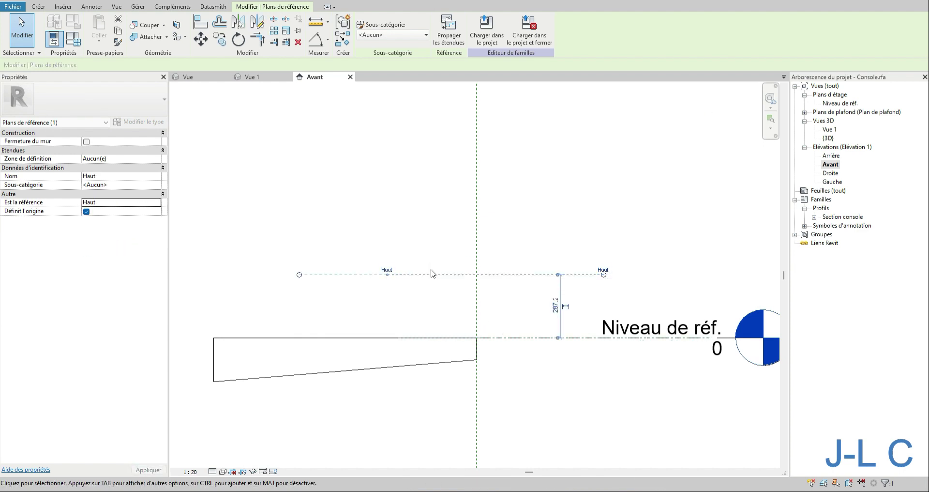
{"action": "left_click_drag", "start_coordinate": [428, 269], "coordinate": [416, 297]}
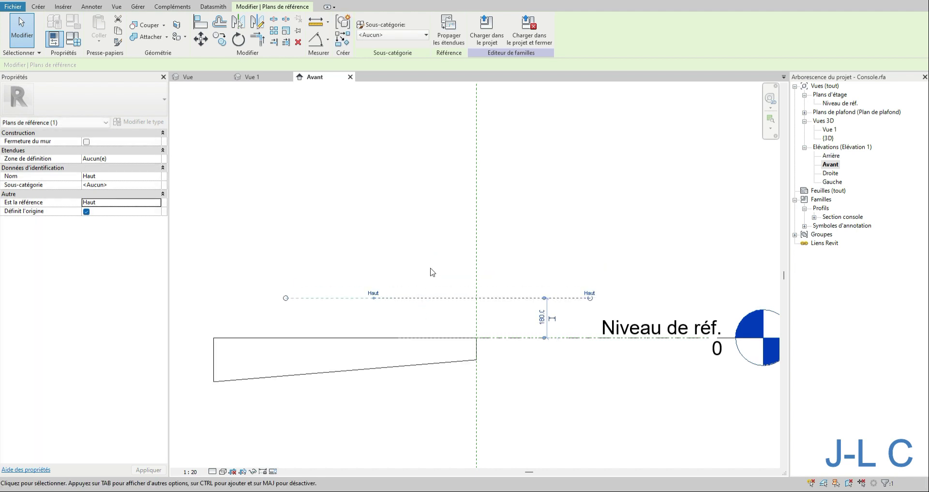
{"action": "left_click", "coordinate": [433, 272]}
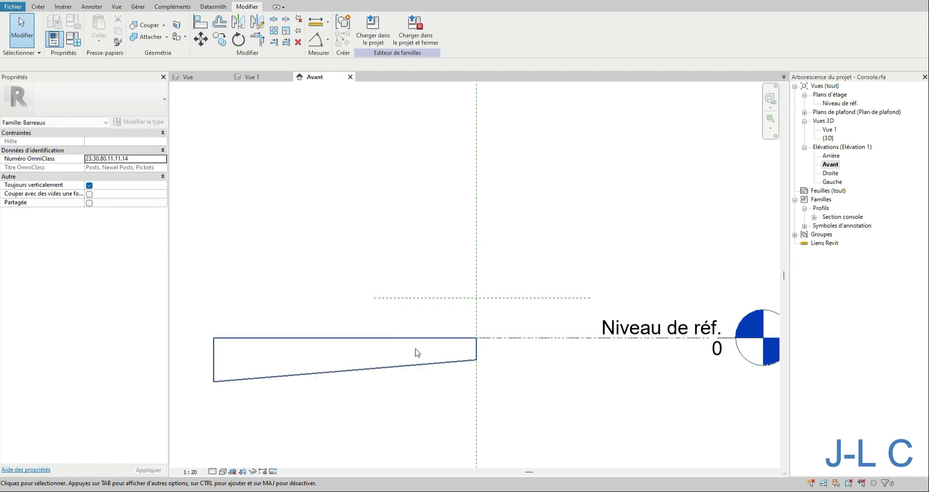
- Return to the Vue 1 3D view and examine the bracket in an orthographic isometric orientation
{"action": "double_click", "coordinate": [829, 131]}
{"action": "left_click", "coordinate": [762, 104]}
{"action": "right_click", "coordinate": [752, 118]}
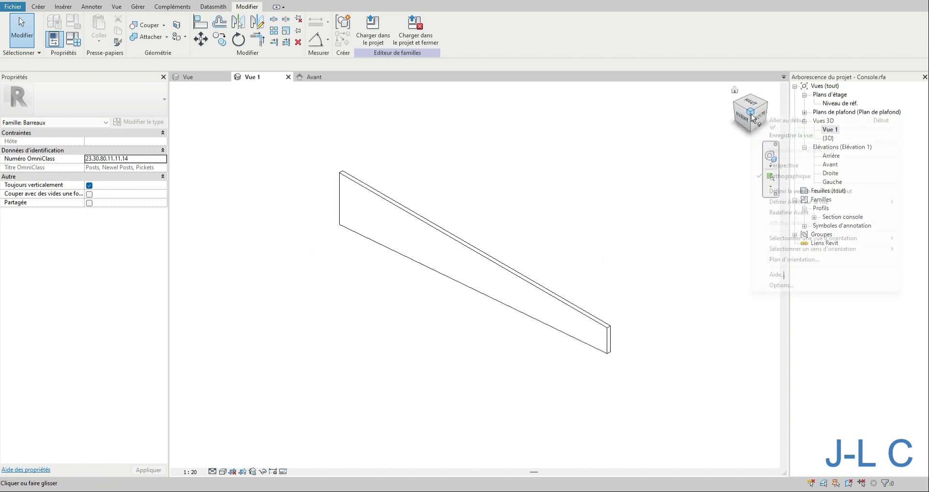
{"action": "left_click", "coordinate": [778, 177]}
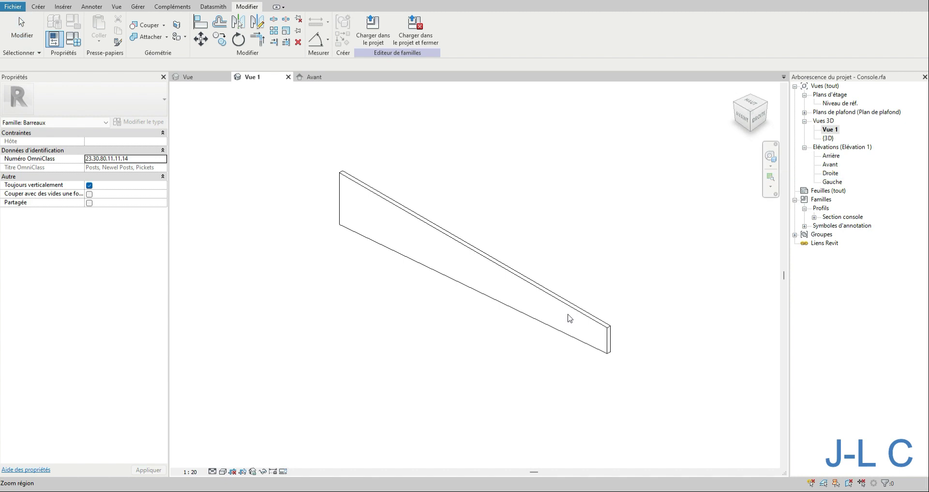
{"action": "scroll", "coordinate": [570, 318], "scroll_direction": "up", "scroll_amount": 2}
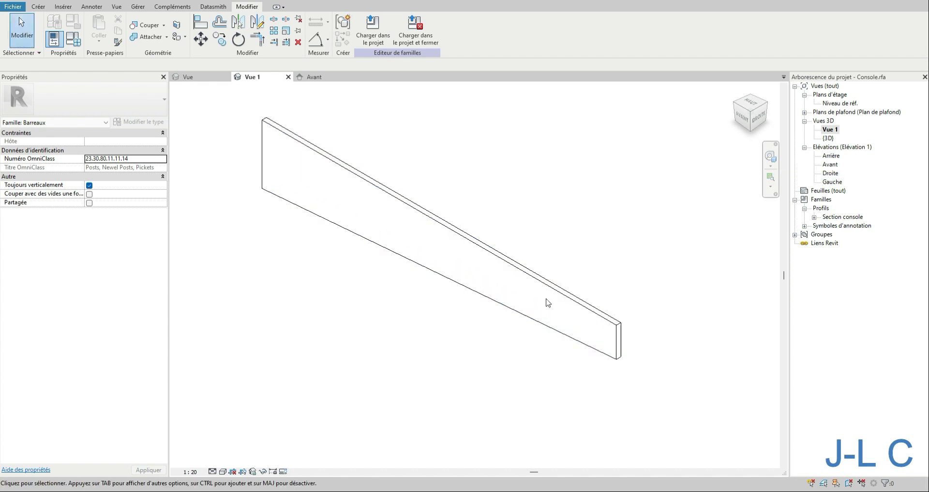
- Open the bracket's swept blend and its path sketch to examine the end planes, and leave both without changes
{"action": "double_click", "coordinate": [530, 279]}
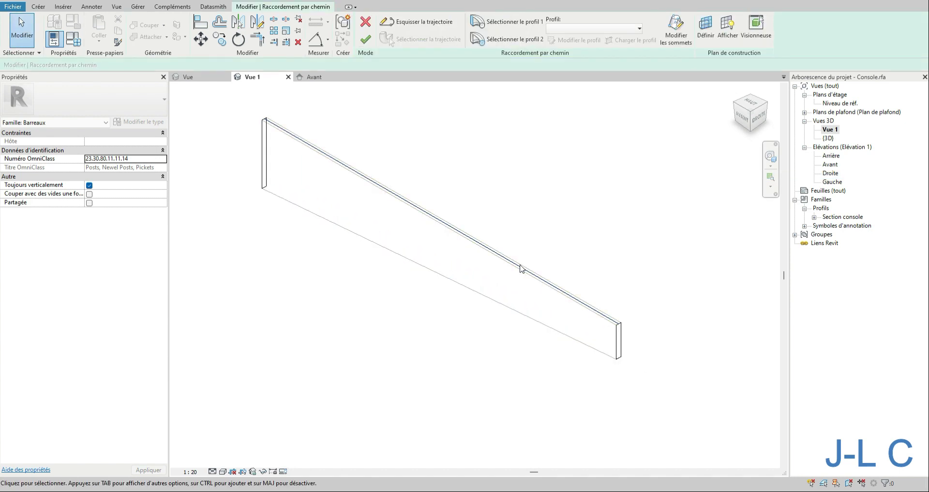
{"action": "double_click", "coordinate": [518, 269]}
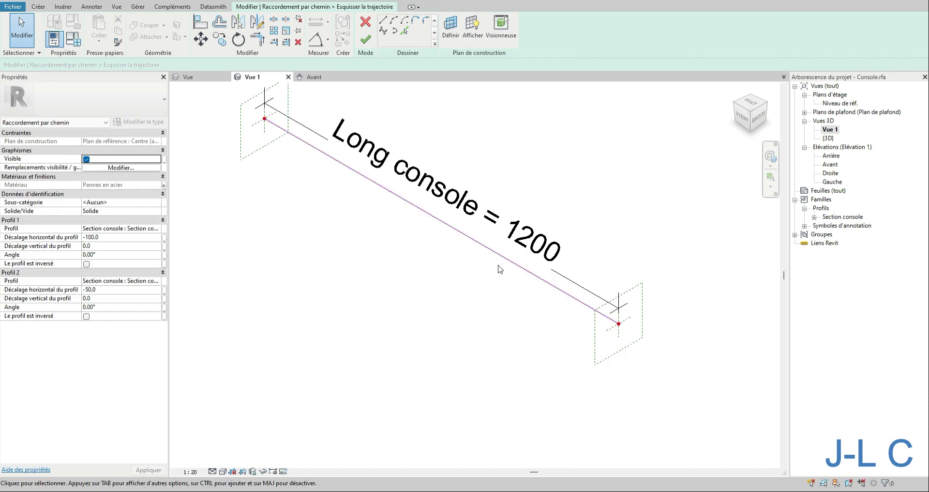
{"action": "scroll", "coordinate": [368, 298], "scroll_direction": "down", "scroll_amount": 2}
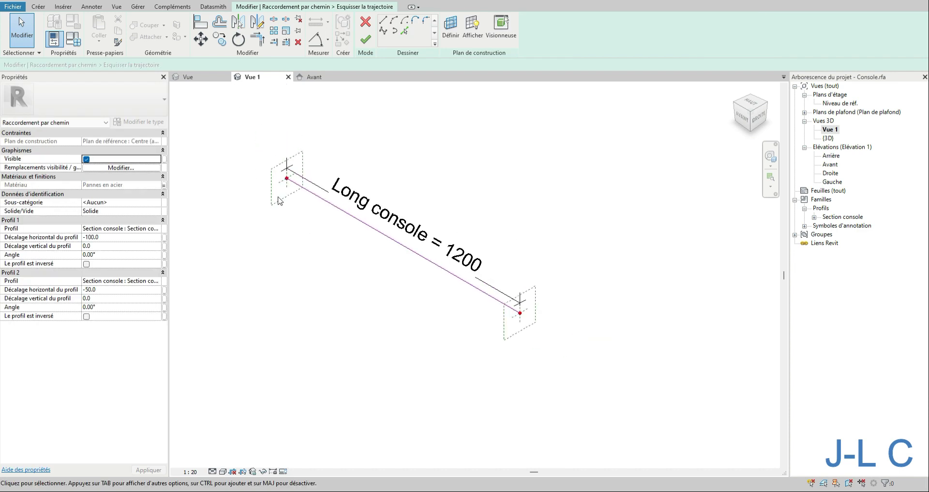
{"action": "left_click", "coordinate": [323, 206]}
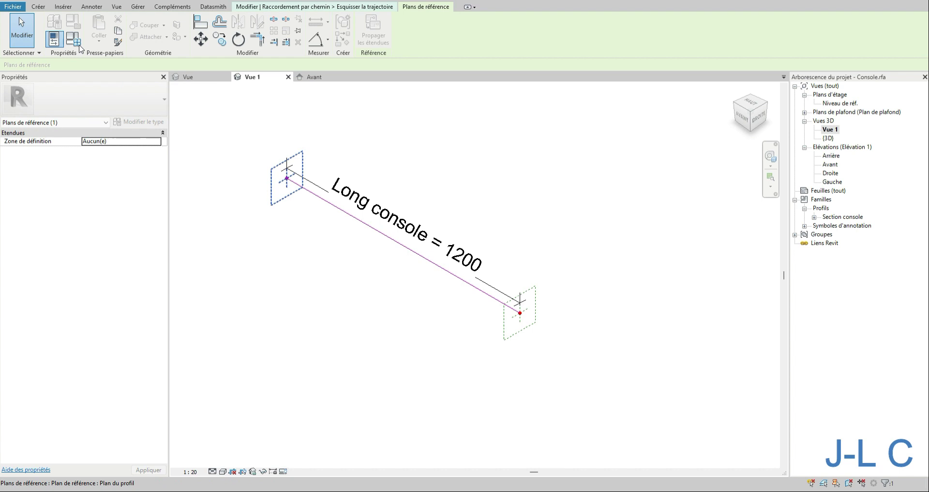
{"action": "left_click", "coordinate": [41, 8]}
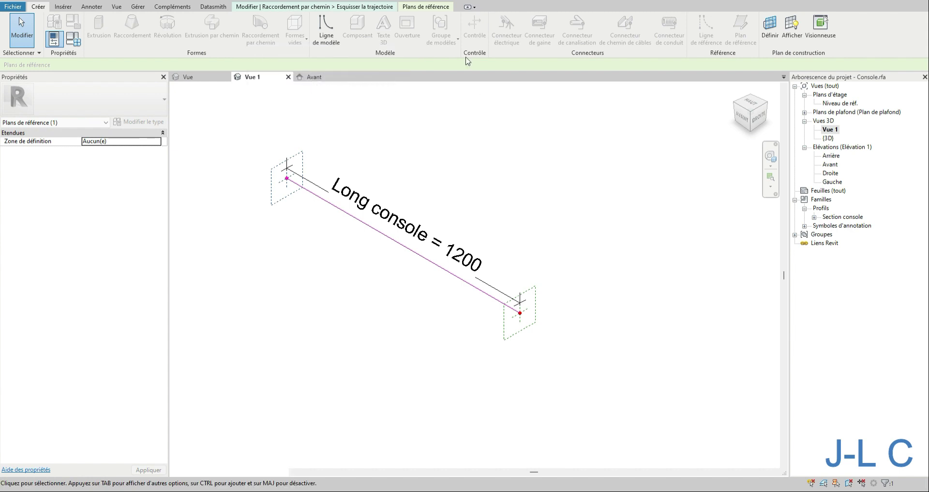
{"action": "key", "text": "Escape"}
{"action": "left_click", "coordinate": [366, 22]}
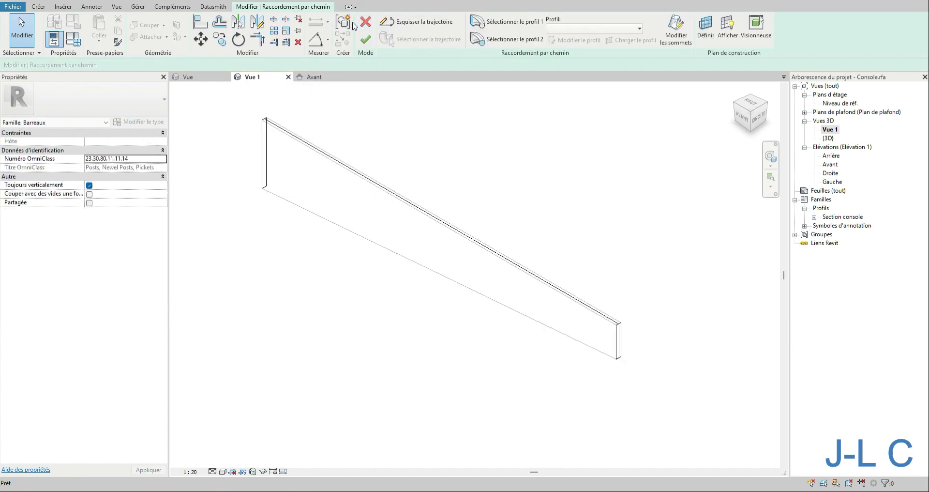
{"action": "left_click", "coordinate": [365, 39]}
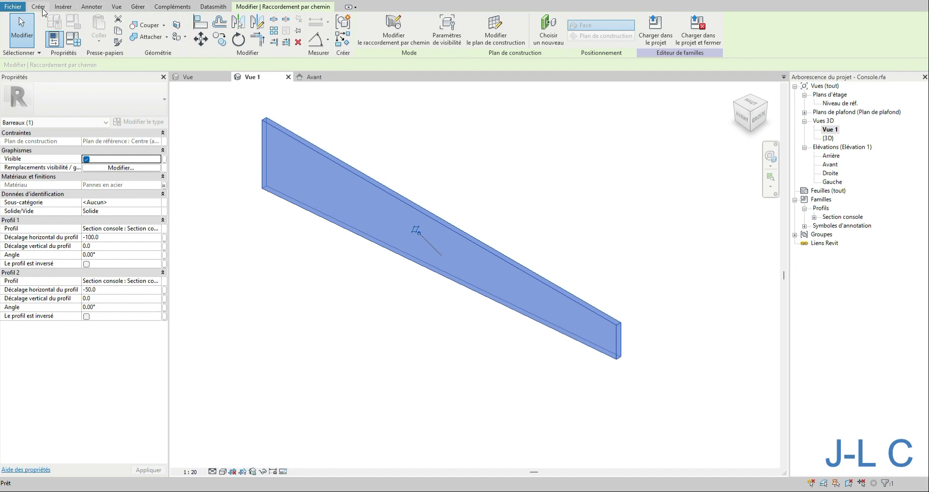
- Start a new swept blend and sketch a straight path about 295 long below the bracket
{"action": "left_click", "coordinate": [39, 7]}
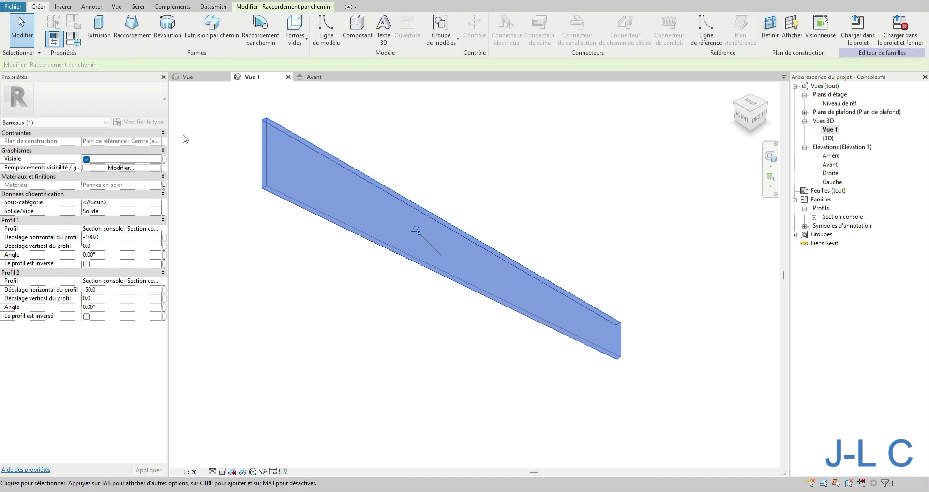
{"action": "left_click", "coordinate": [258, 32]}
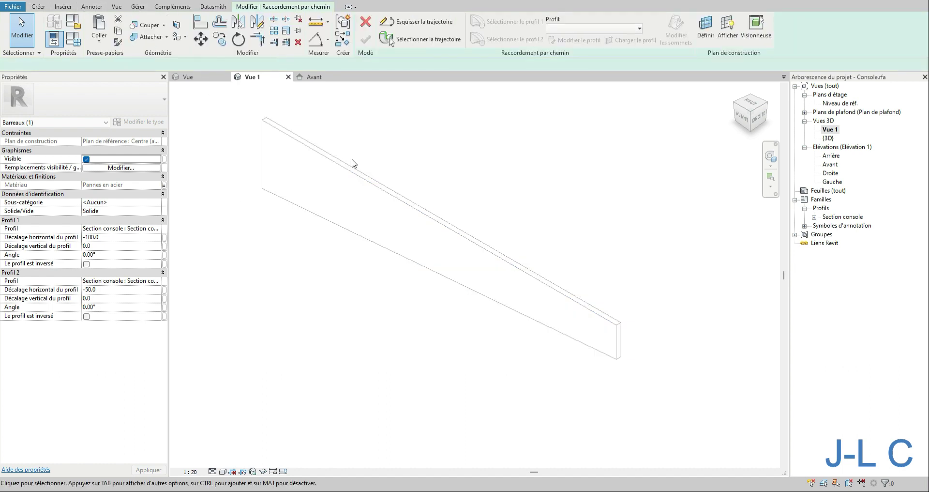
{"action": "left_click", "coordinate": [422, 21]}
{"action": "left_click", "coordinate": [275, 318]}
{"action": "left_click", "coordinate": [387, 346]}
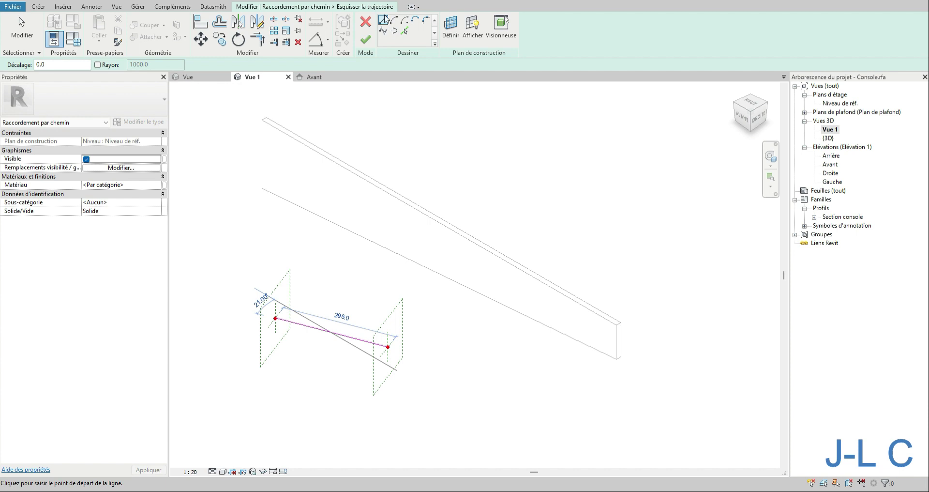
{"action": "left_click", "coordinate": [366, 41]}
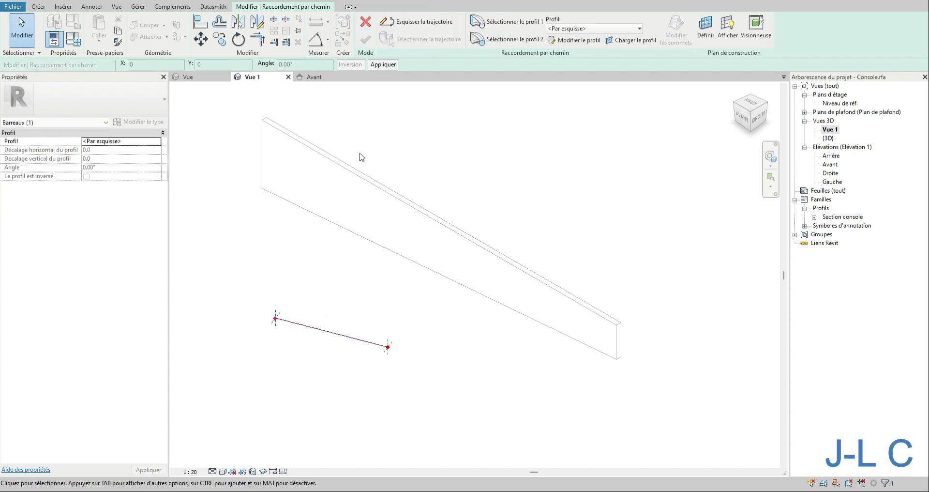
- Assign Section console 100 as profile 1 and Section console 200 as profile 2 of the new swept blend
{"action": "left_click", "coordinate": [563, 30]}
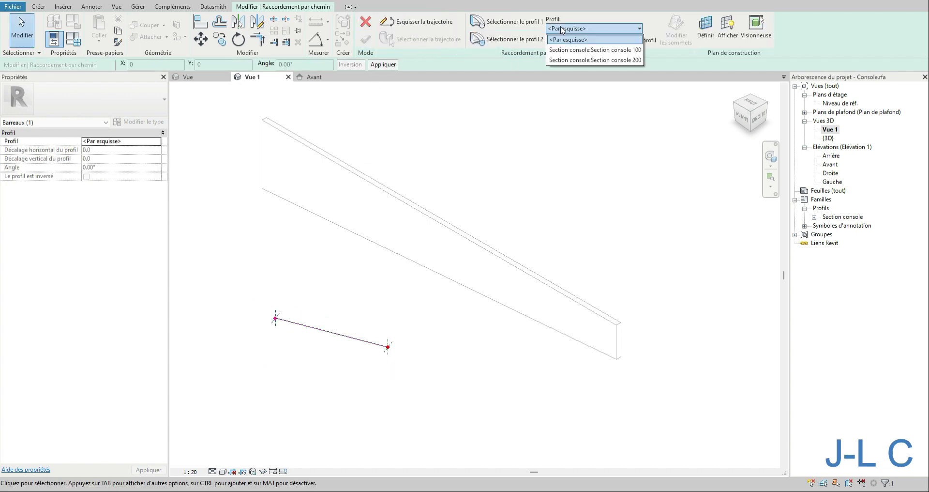
{"action": "left_click", "coordinate": [563, 50]}
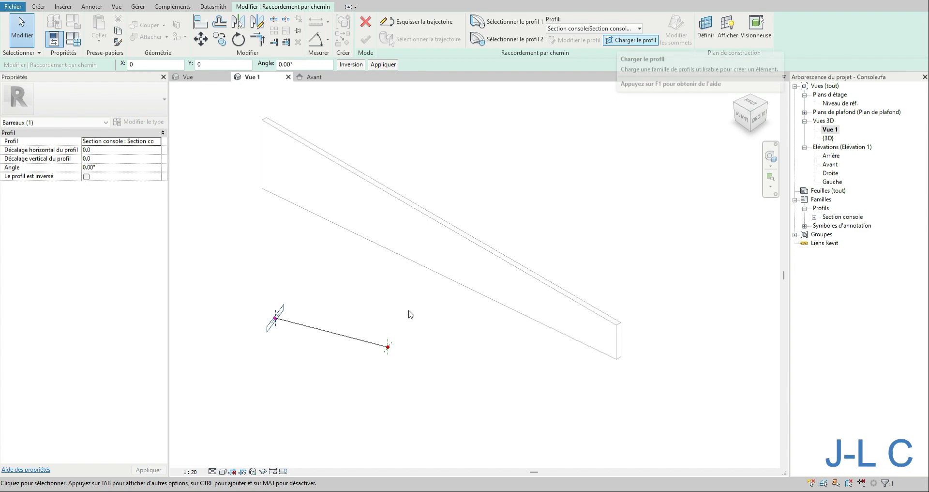
{"action": "left_click", "coordinate": [508, 38]}
{"action": "left_click", "coordinate": [595, 31]}
{"action": "left_click", "coordinate": [591, 60]}
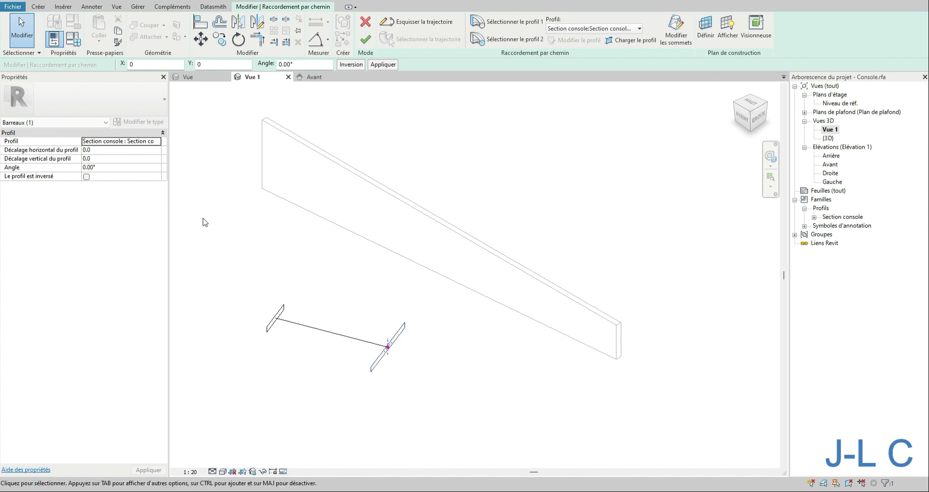
- Set the horizontal offset of profile 2 to 100 and of profile 1 to 50, and finish the swept blend
{"action": "left_click", "coordinate": [104, 151]}
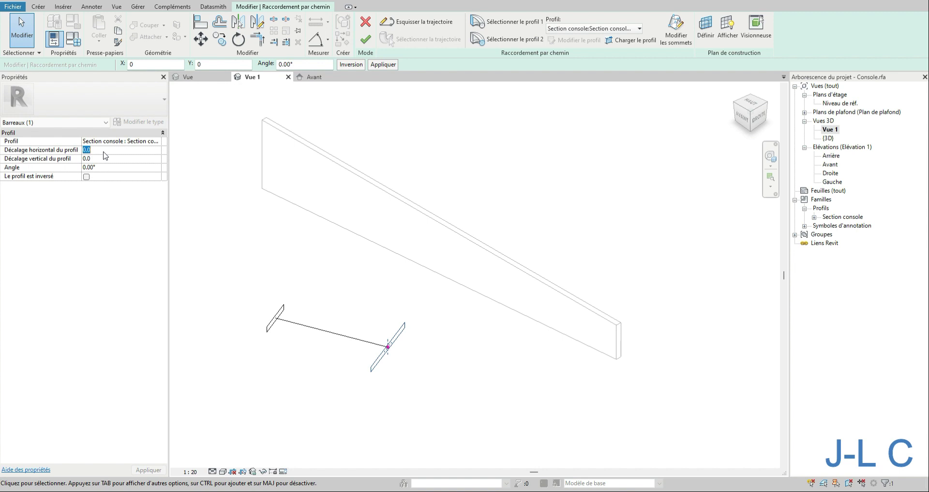
{"action": "type", "text": "100"}
{"action": "key", "text": "Return"}
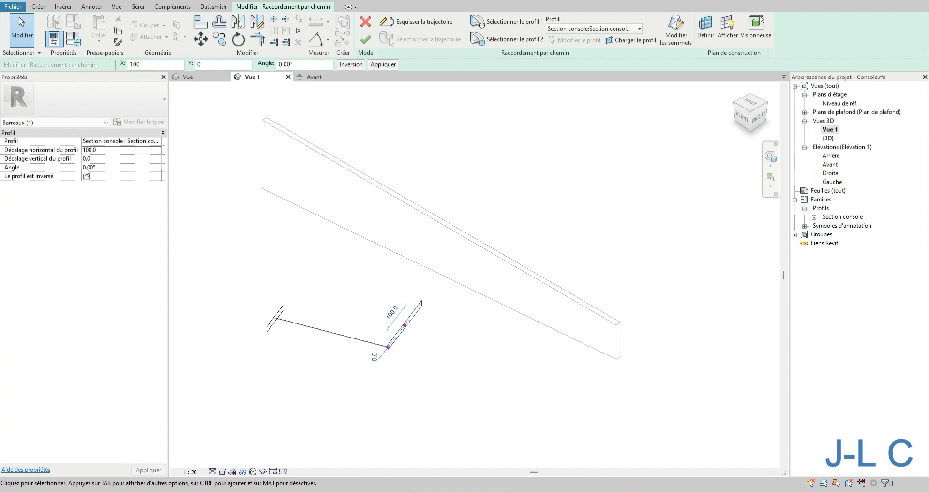
{"action": "left_click", "coordinate": [284, 310]}
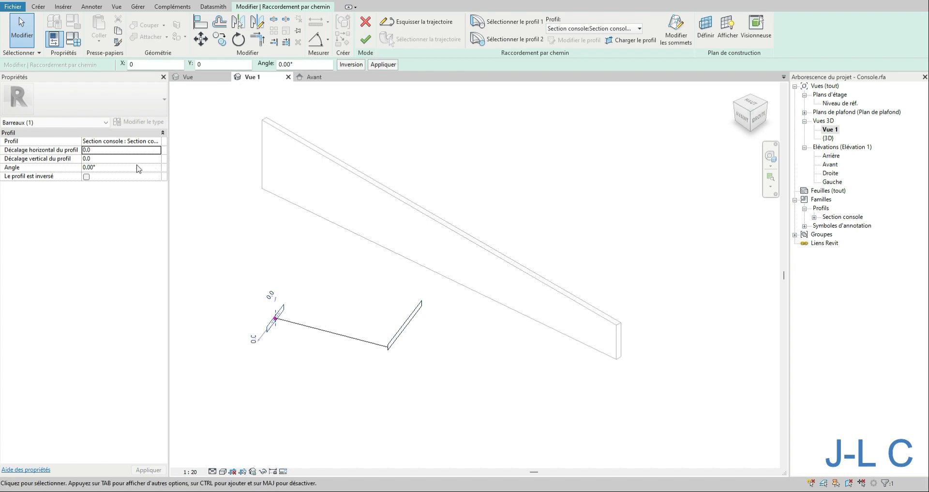
{"action": "left_click", "coordinate": [106, 151]}
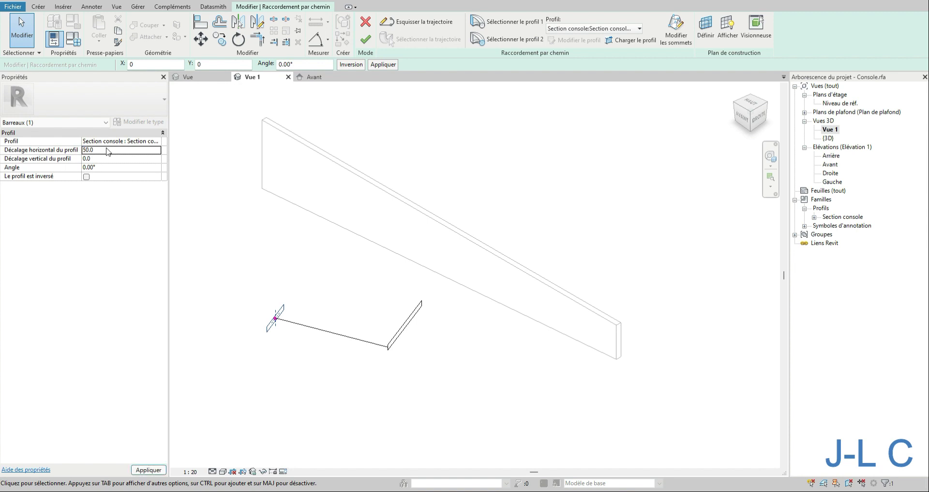
{"action": "left_click", "coordinate": [261, 324]}
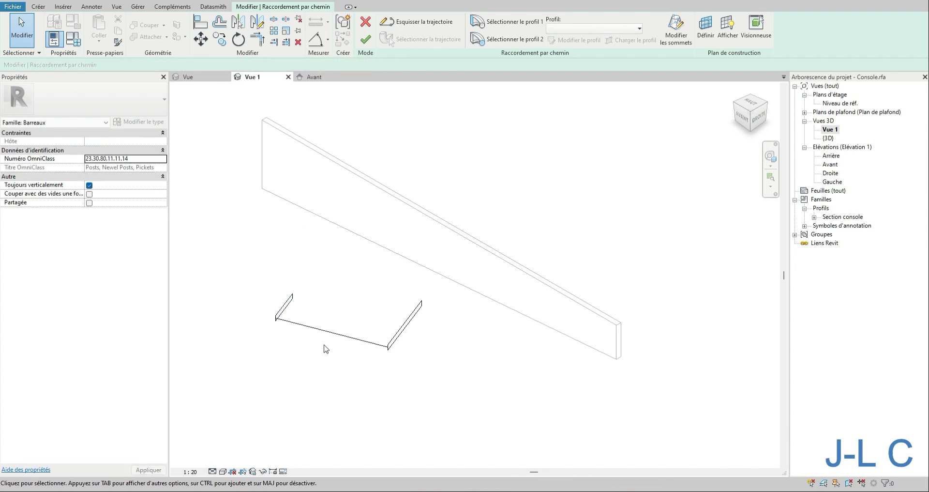
{"action": "left_click", "coordinate": [365, 39]}
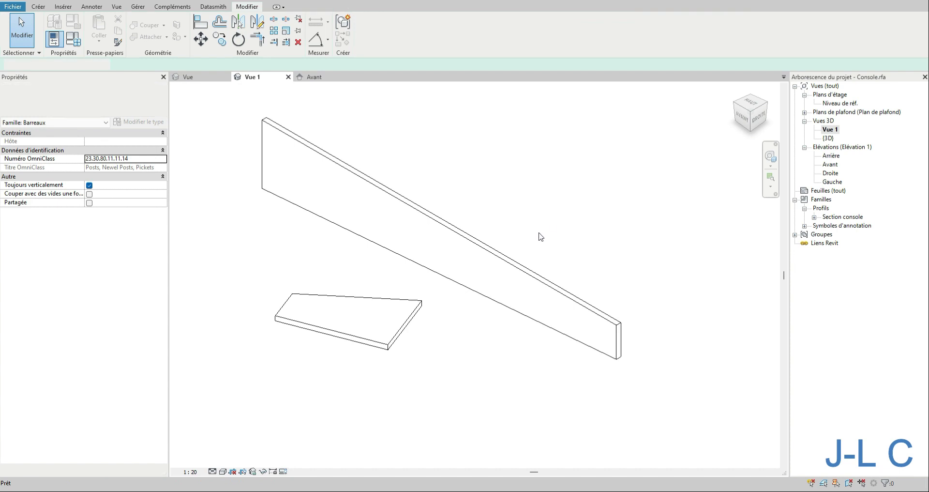
- Delete the small swept blend below the bracket
{"action": "left_click", "coordinate": [410, 406]}
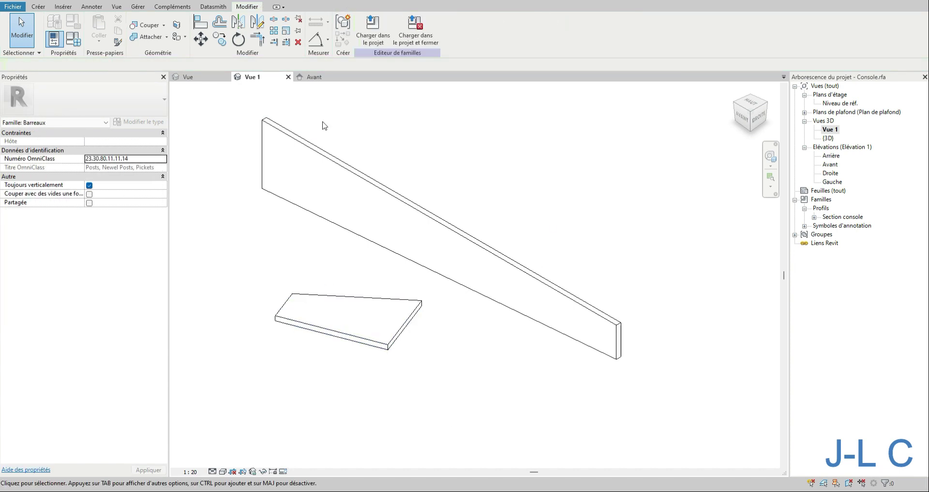
{"action": "left_click", "coordinate": [337, 298]}
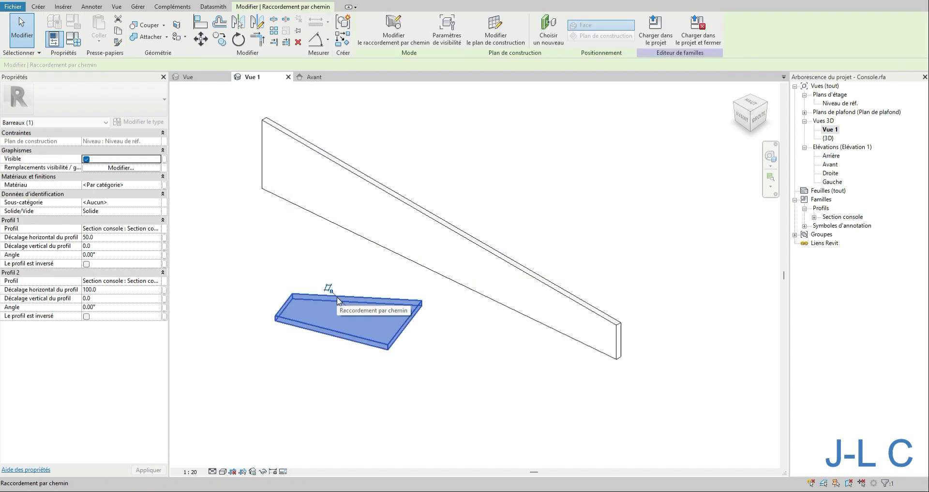
{"action": "key", "text": "Delete"}
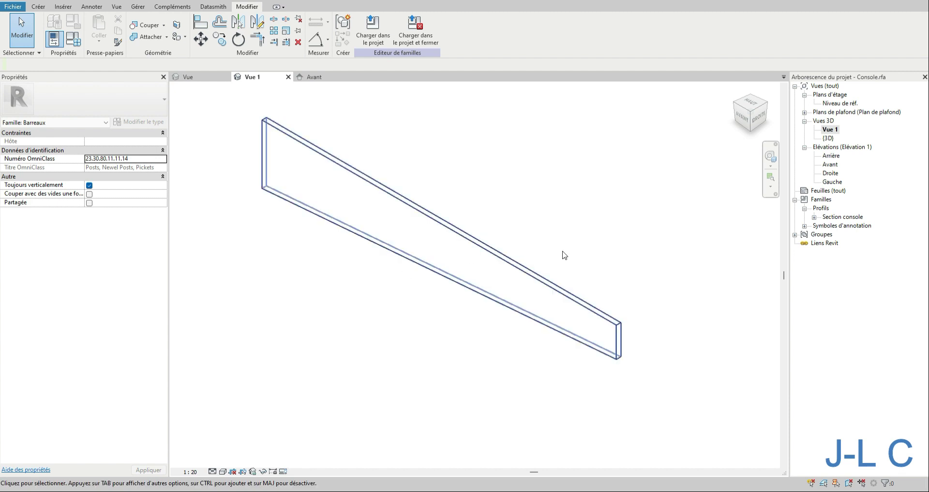
- Examine the type properties of the Section console 100 profile and close them without changes
{"action": "double_click", "coordinate": [826, 217]}
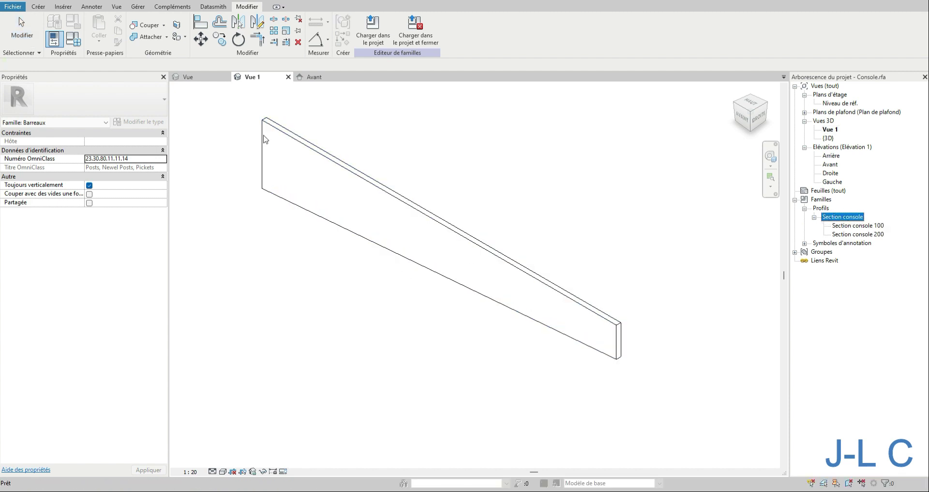
{"action": "double_click", "coordinate": [858, 226]}
{"action": "left_click", "coordinate": [294, 68]}
{"action": "left_click", "coordinate": [281, 68]}
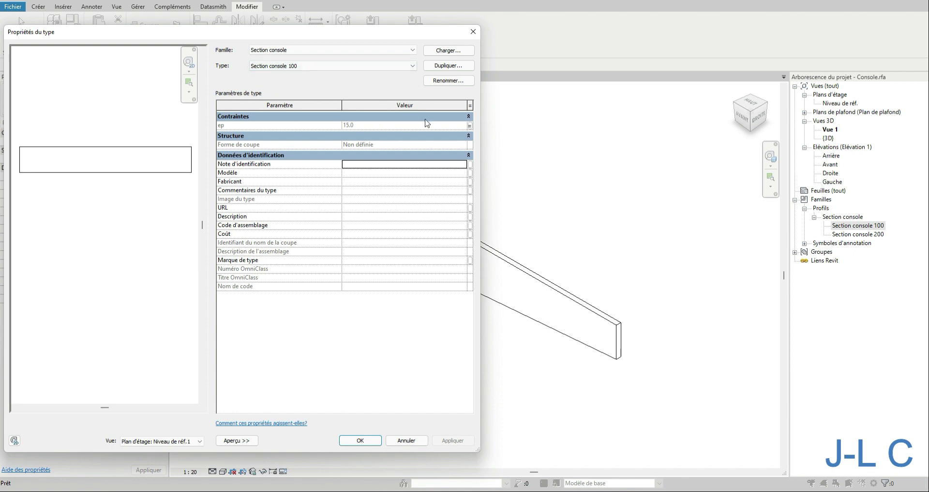
{"action": "left_click", "coordinate": [473, 32]}
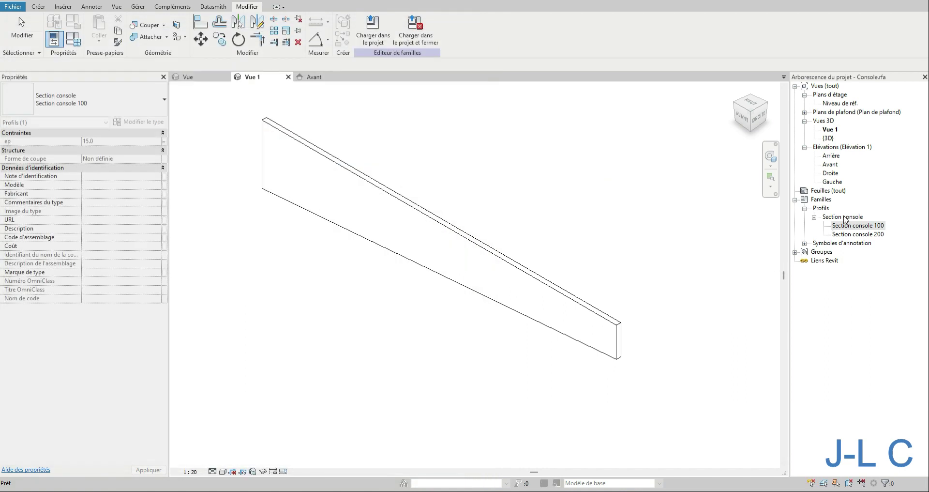
- Open the loaded Section console profile family for editing
{"action": "right_click", "coordinate": [845, 219]}
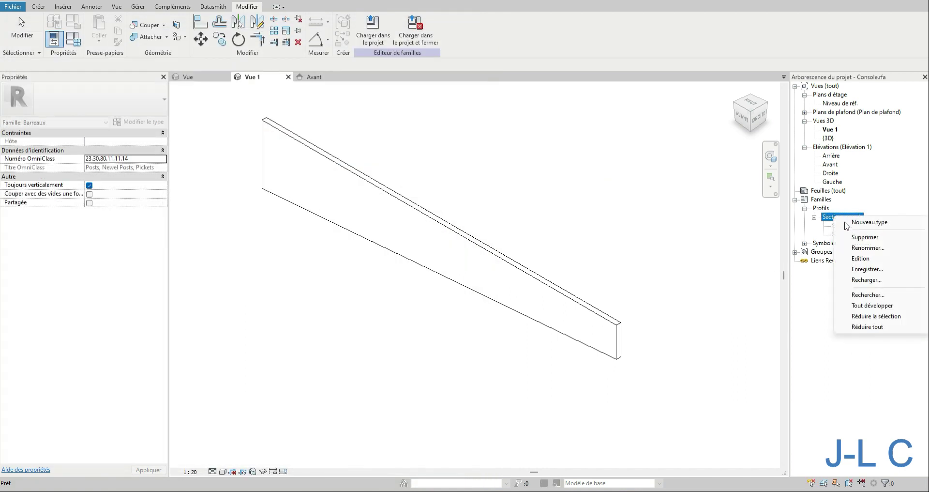
{"action": "left_click", "coordinate": [860, 258]}
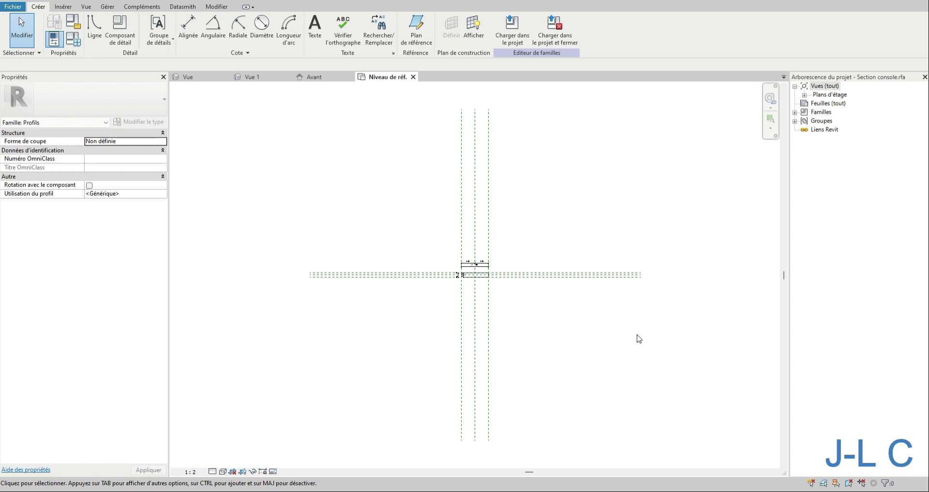
{"action": "scroll", "coordinate": [474, 297], "scroll_direction": "up", "scroll_amount": 5}
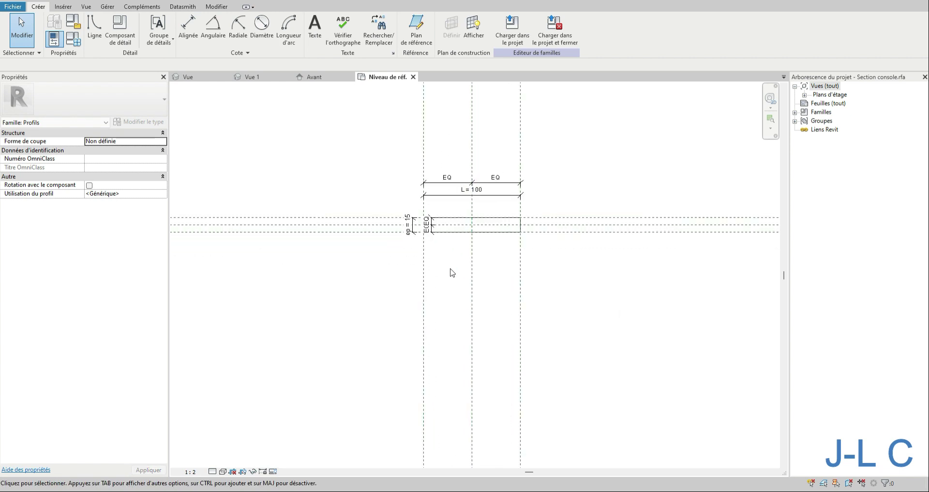
- Change the L parameter of the Section console profile to a type parameter and accept the family types
{"action": "left_click", "coordinate": [72, 41]}
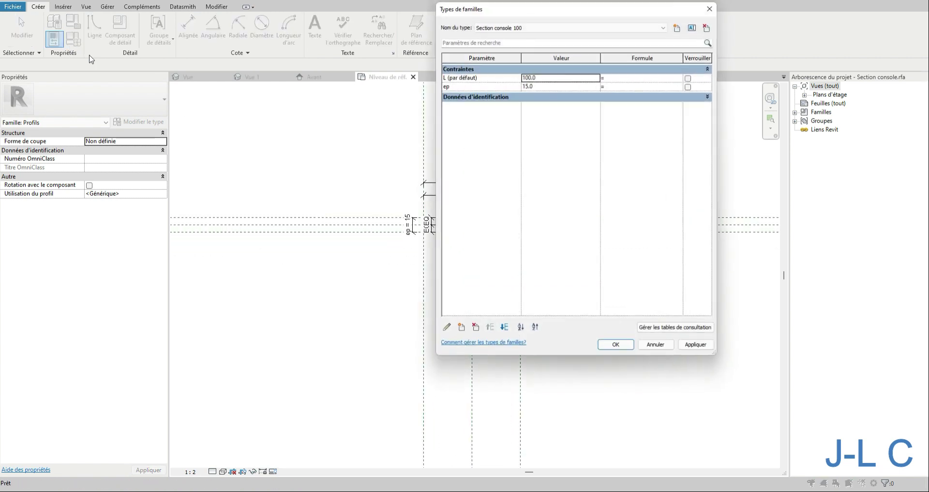
{"action": "left_click", "coordinate": [489, 78]}
{"action": "left_click", "coordinate": [446, 329]}
{"action": "left_click", "coordinate": [446, 329]}
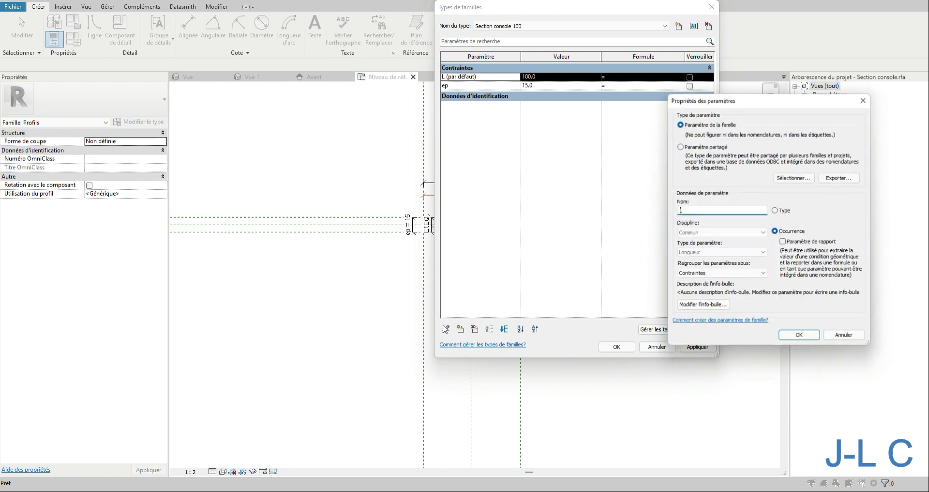
{"action": "left_click", "coordinate": [848, 339]}
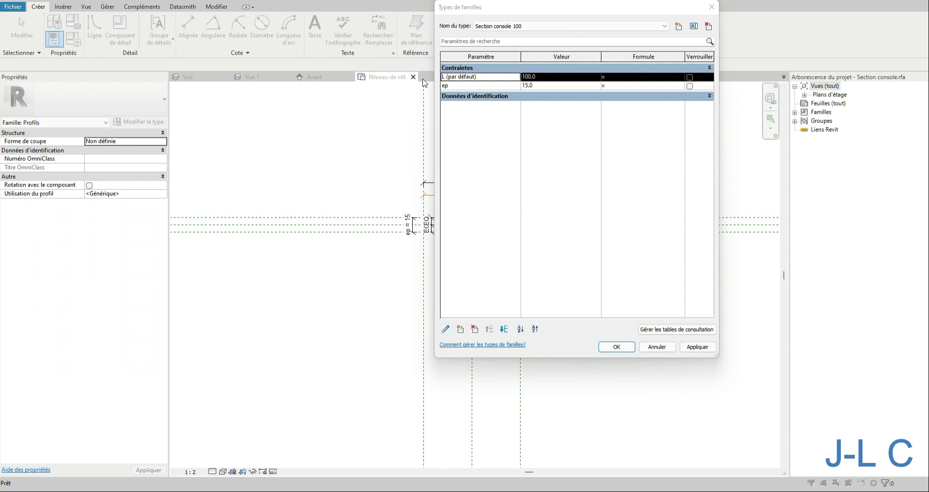
{"action": "left_click", "coordinate": [451, 329]}
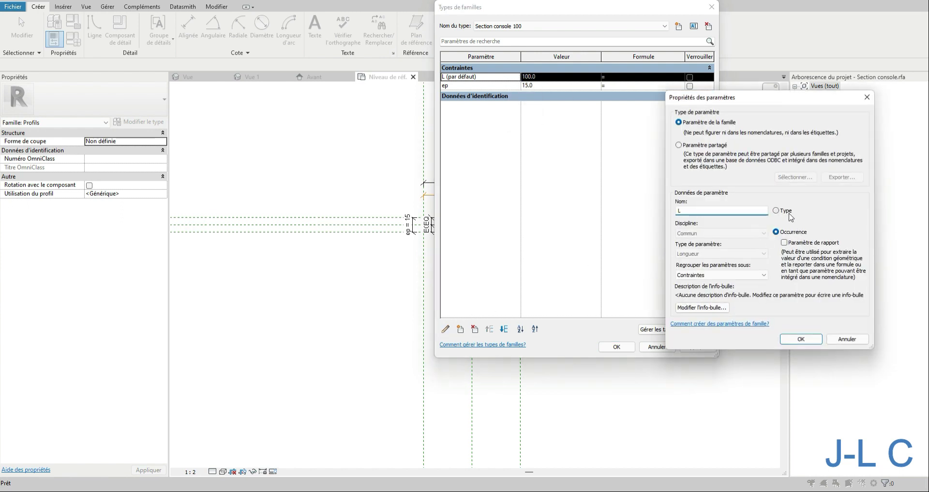
{"action": "left_click", "coordinate": [801, 339]}
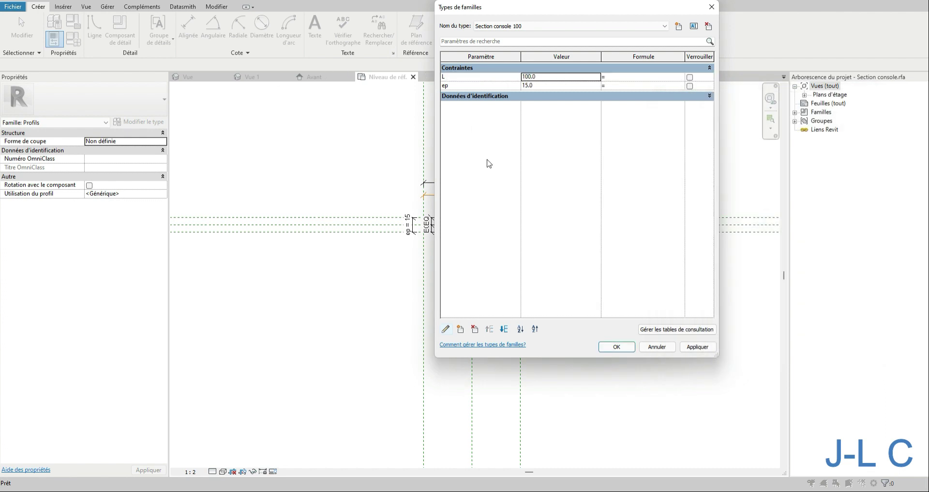
{"action": "left_click", "coordinate": [622, 347]}
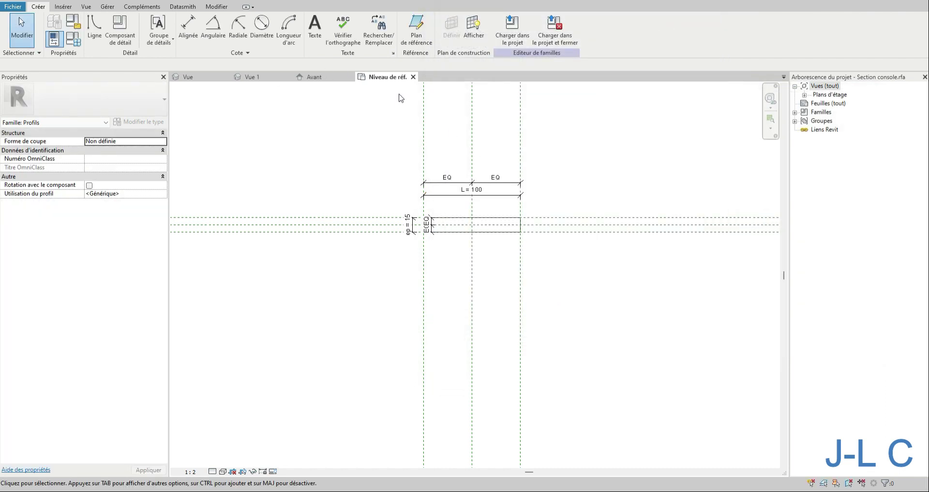
- Load the edited Section console profile into Console.rfa, replacing the existing version and its parameter values
{"action": "left_click", "coordinate": [508, 41]}
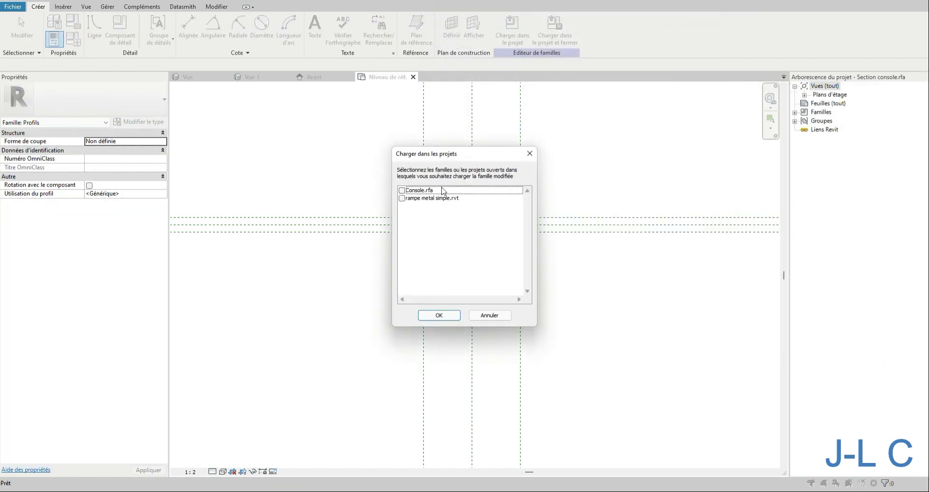
{"action": "left_click", "coordinate": [402, 191]}
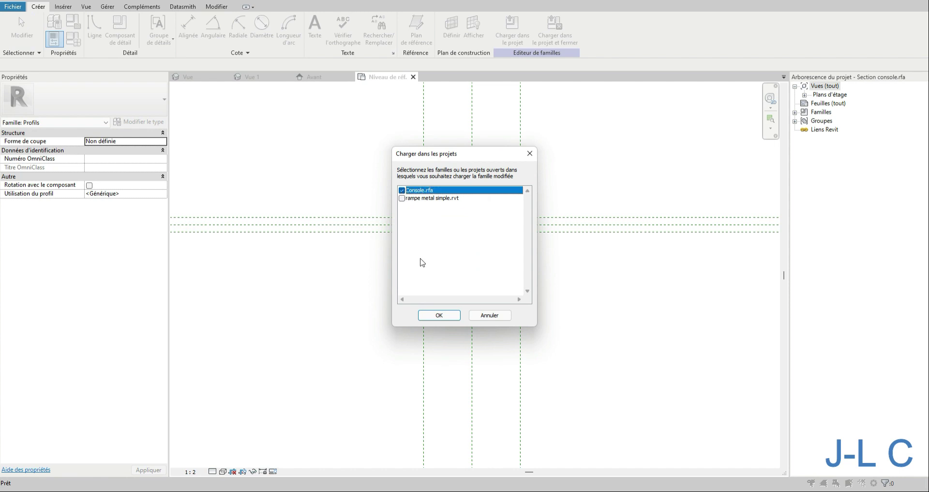
{"action": "left_click", "coordinate": [439, 315]}
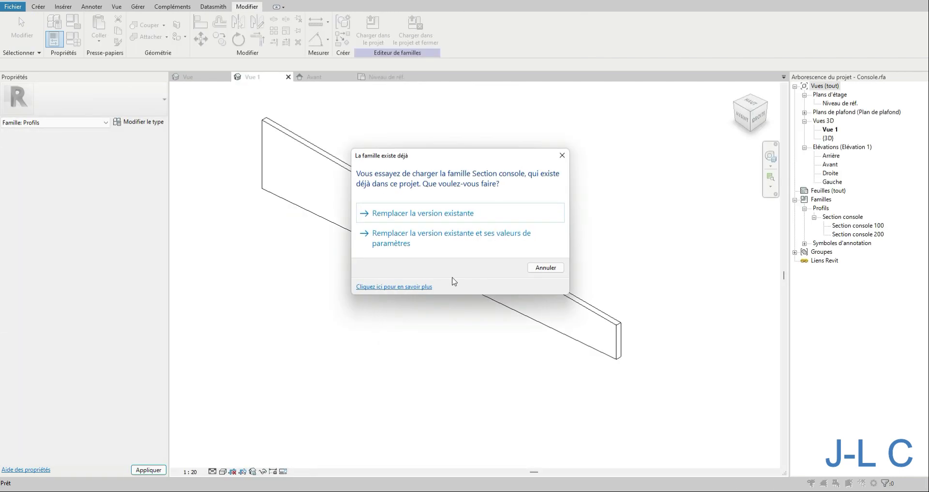
{"action": "left_click", "coordinate": [416, 242]}
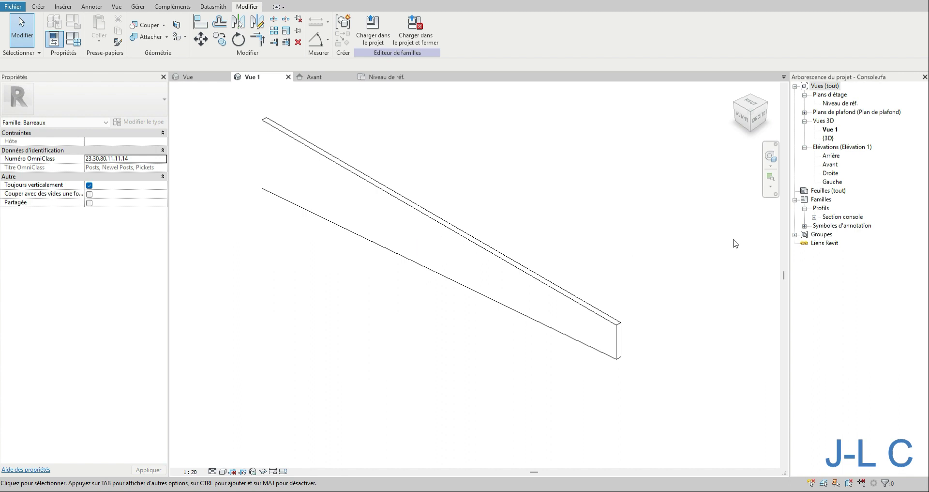
- Expand the Section console profile family and open the type properties of Section console 100
{"action": "double_click", "coordinate": [842, 216]}
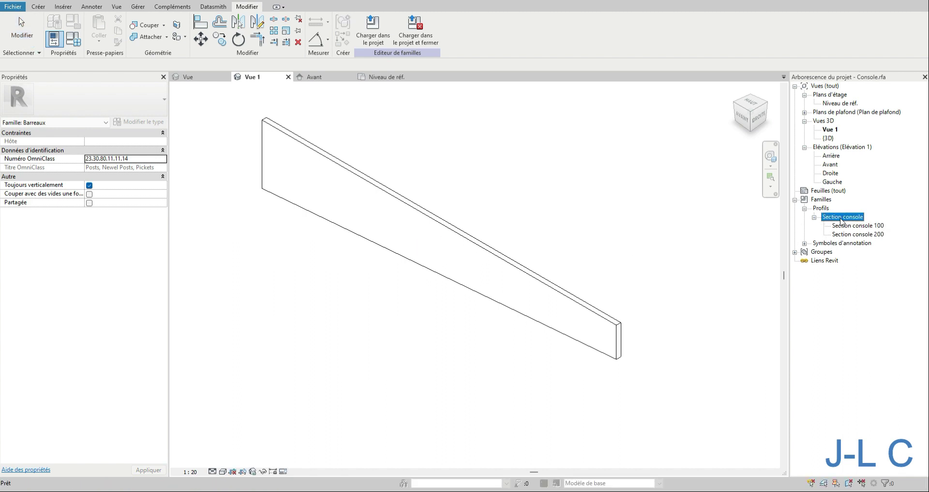
{"action": "right_click", "coordinate": [842, 221]}
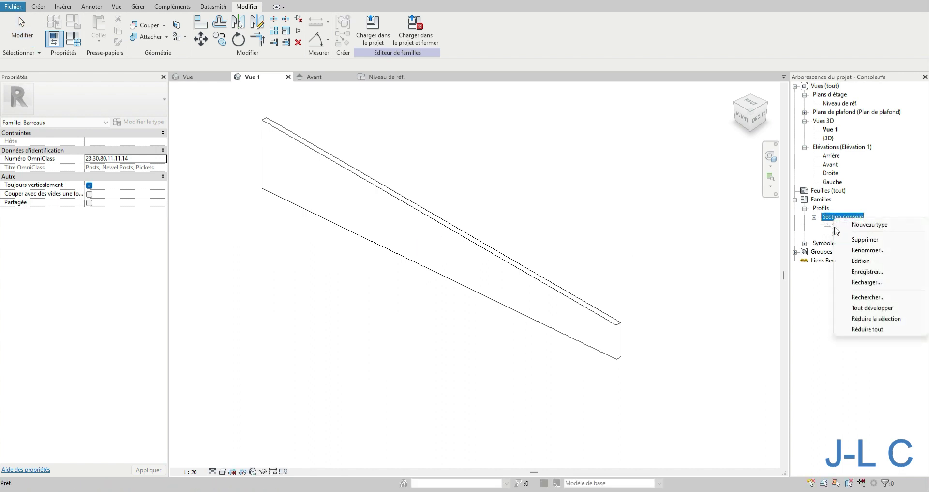
{"action": "left_click", "coordinate": [838, 227]}
{"action": "double_click", "coordinate": [837, 227]}
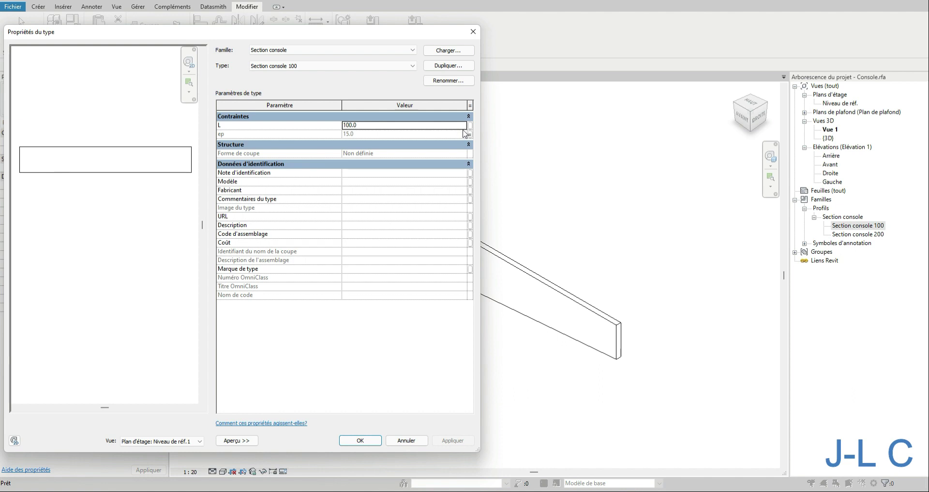
- Create a family type parameter named H 100, grouped under Contraintes, for the L parameter of Section console 100
{"action": "left_click", "coordinate": [471, 126]}
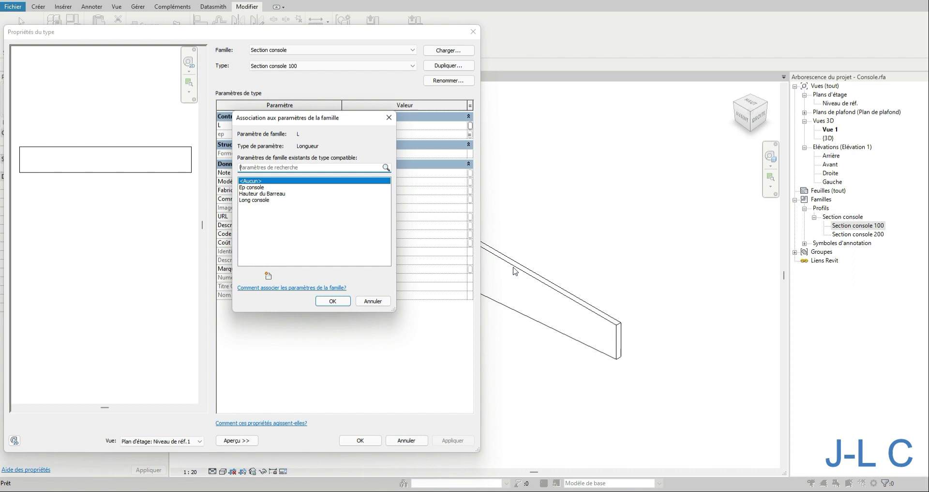
{"action": "left_click", "coordinate": [257, 200]}
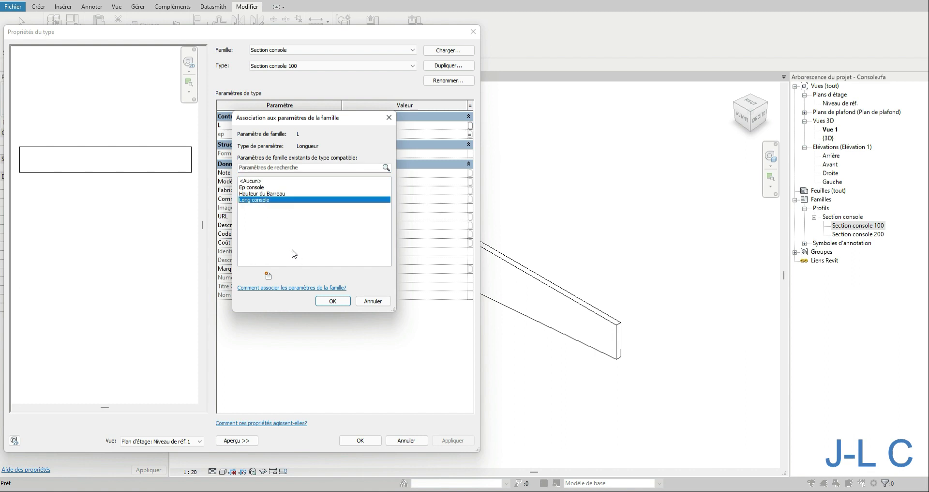
{"action": "left_click", "coordinate": [265, 276]}
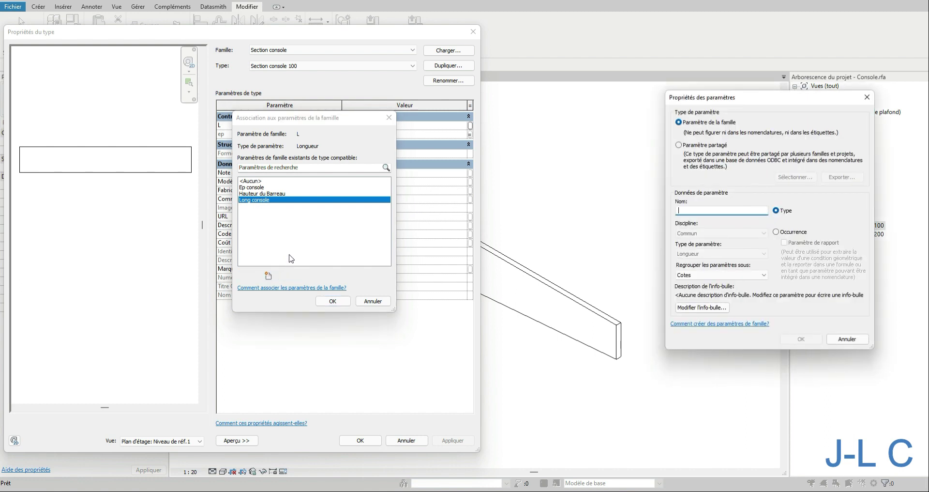
{"action": "type", "text": "H 100"}
{"action": "left_click", "coordinate": [328, 304]}
{"action": "left_click", "coordinate": [748, 275]}
{"action": "scroll", "coordinate": [747, 278], "scroll_direction": "up", "scroll_amount": 2}
{"action": "left_click", "coordinate": [725, 290]}
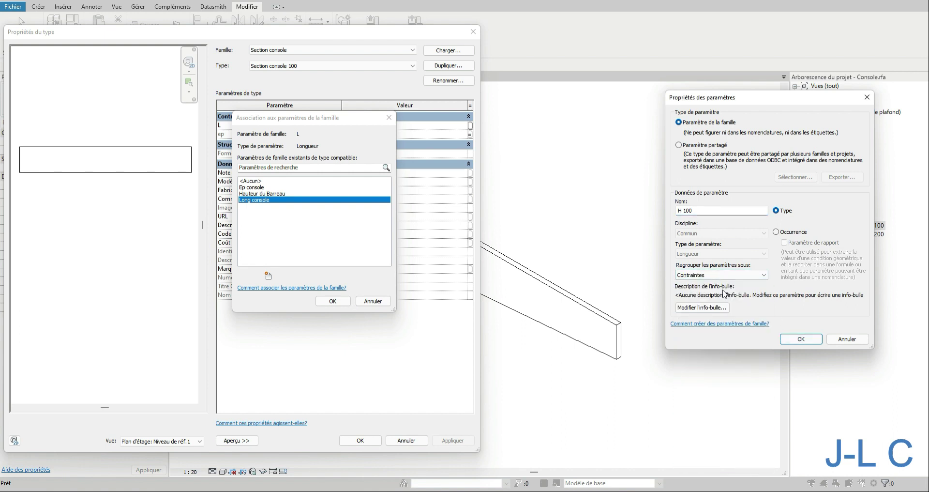
{"action": "left_click", "coordinate": [801, 339]}
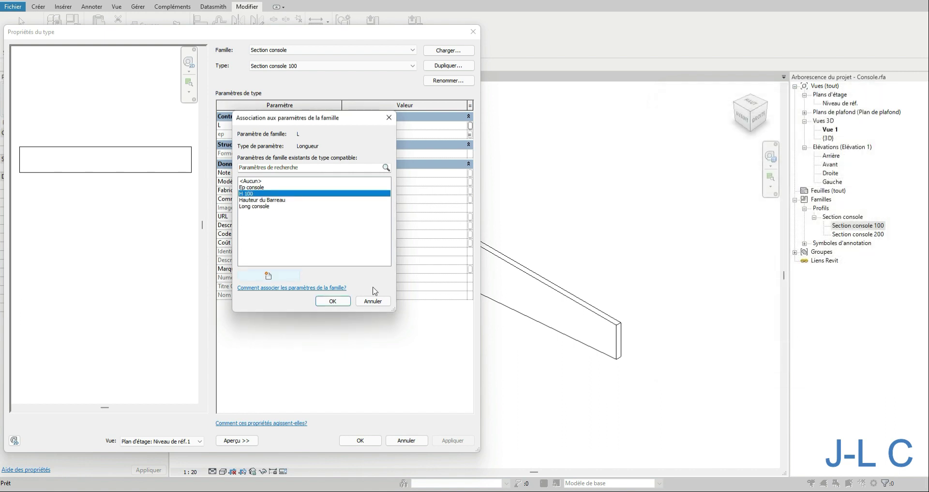
- Associate the L parameter of Section console 100 with H 100 and accept the type properties
{"action": "left_click", "coordinate": [339, 306]}
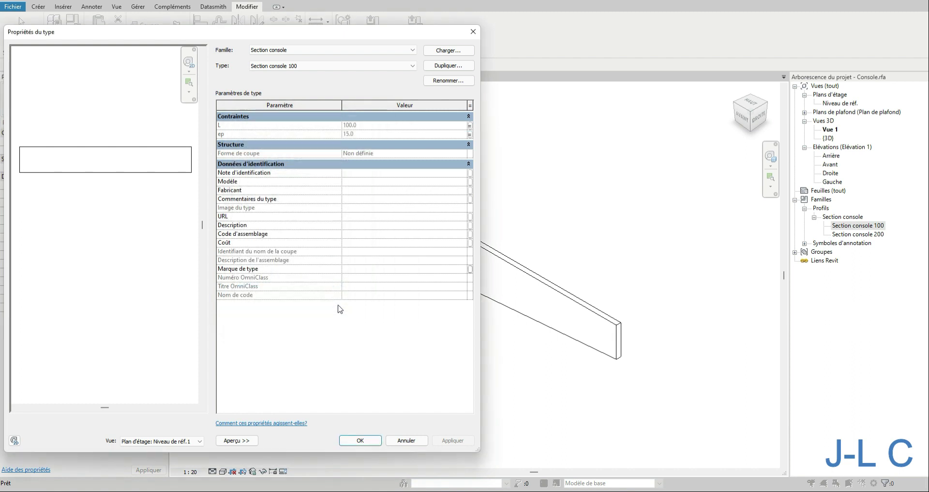
{"action": "left_click", "coordinate": [310, 66]}
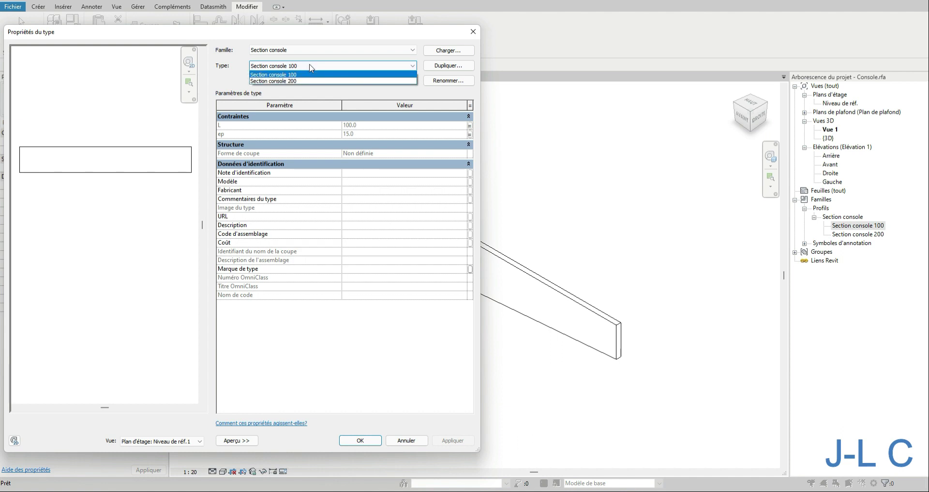
{"action": "left_click", "coordinate": [368, 441]}
{"action": "left_click", "coordinate": [367, 441]}
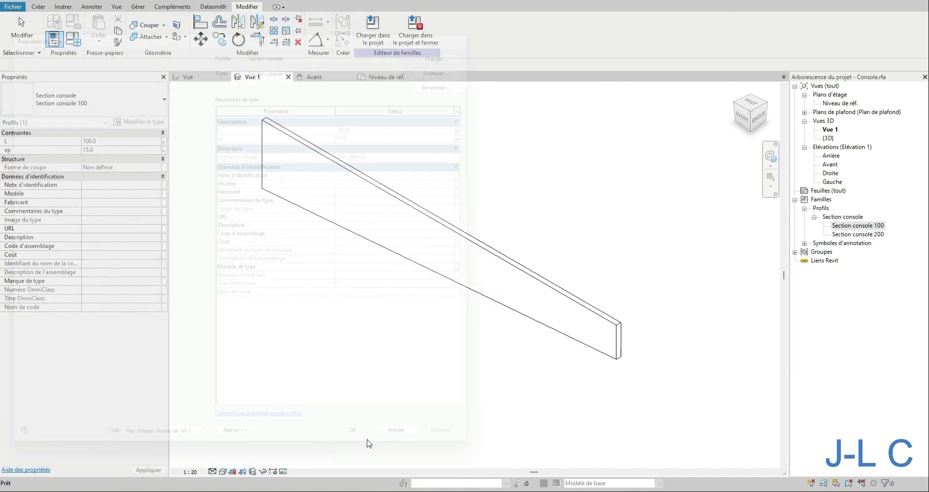
- Associate the L parameter of Section console 200 with a new family type parameter named H200 and accept the type properties
{"action": "double_click", "coordinate": [859, 234]}
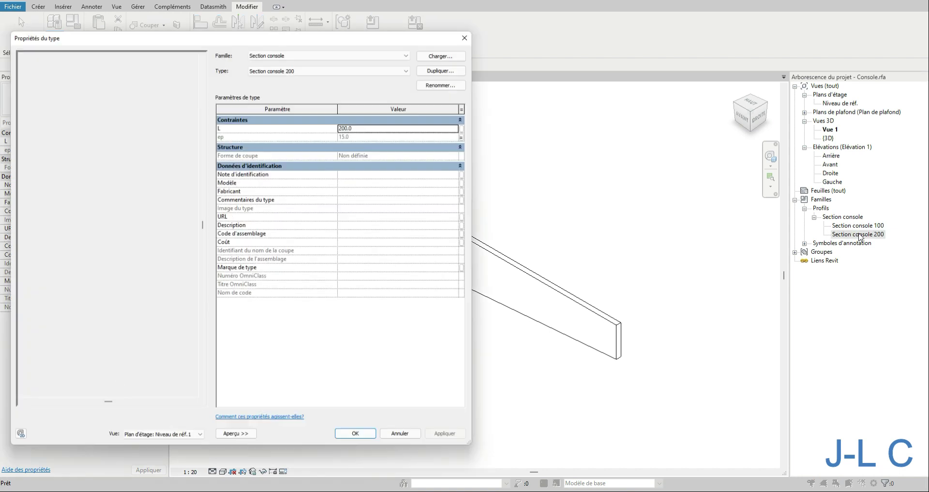
{"action": "left_click", "coordinate": [470, 125]}
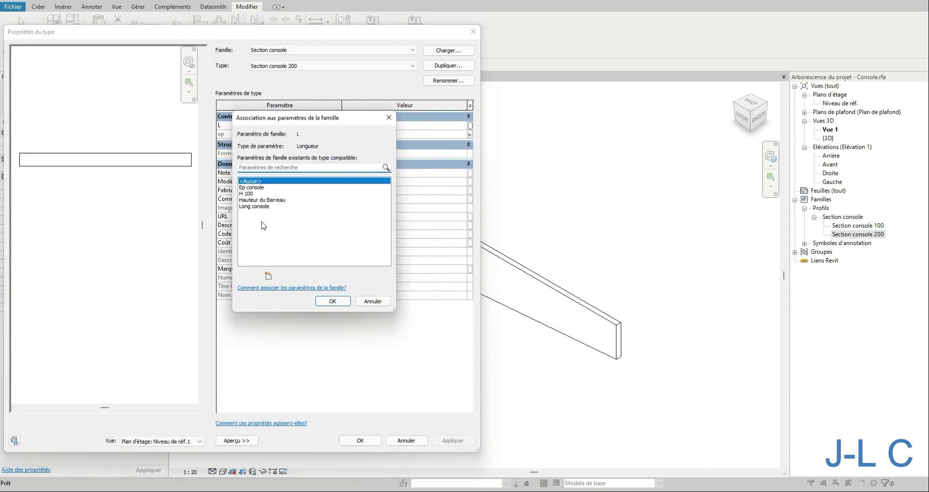
{"action": "left_click", "coordinate": [269, 277]}
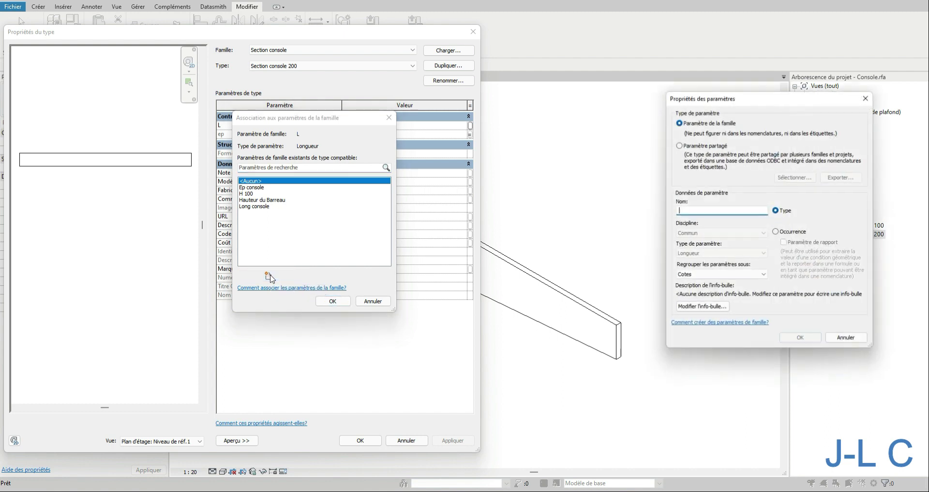
{"action": "type", "text": "H200"}
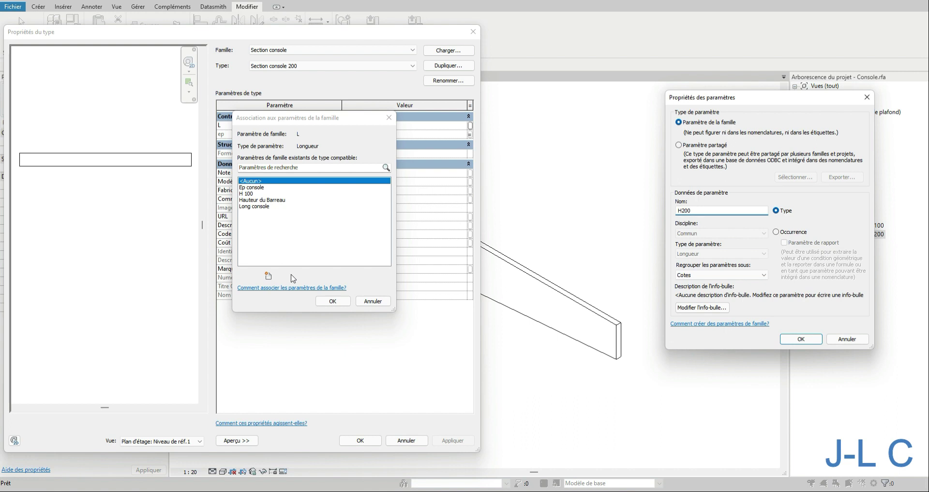
{"action": "left_click", "coordinate": [799, 339]}
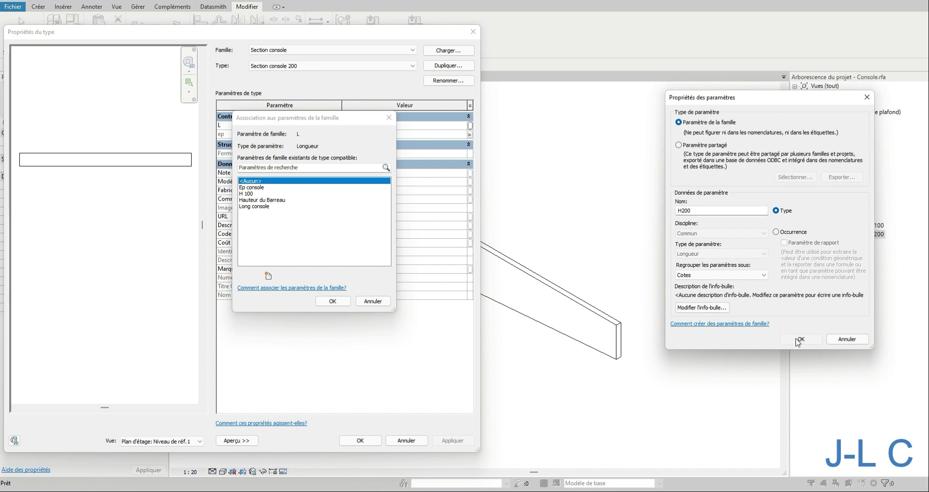
{"action": "left_click", "coordinate": [331, 302]}
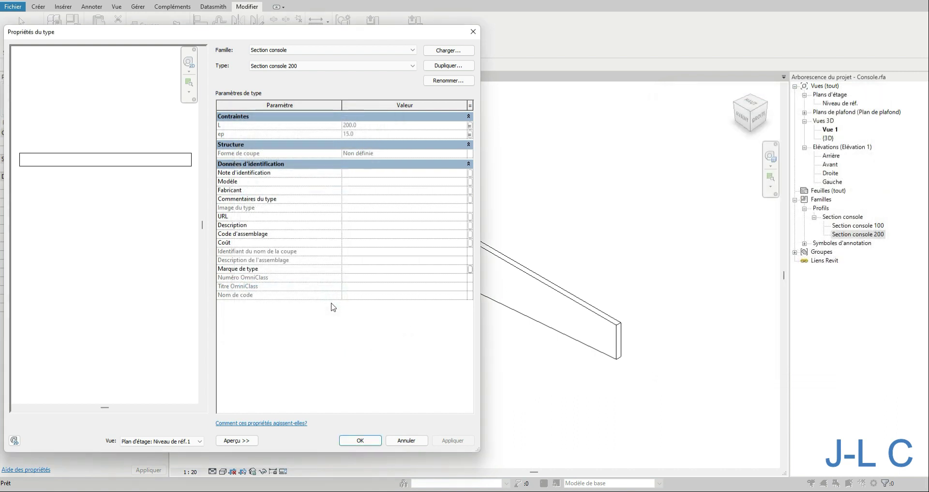
{"action": "left_click", "coordinate": [349, 440]}
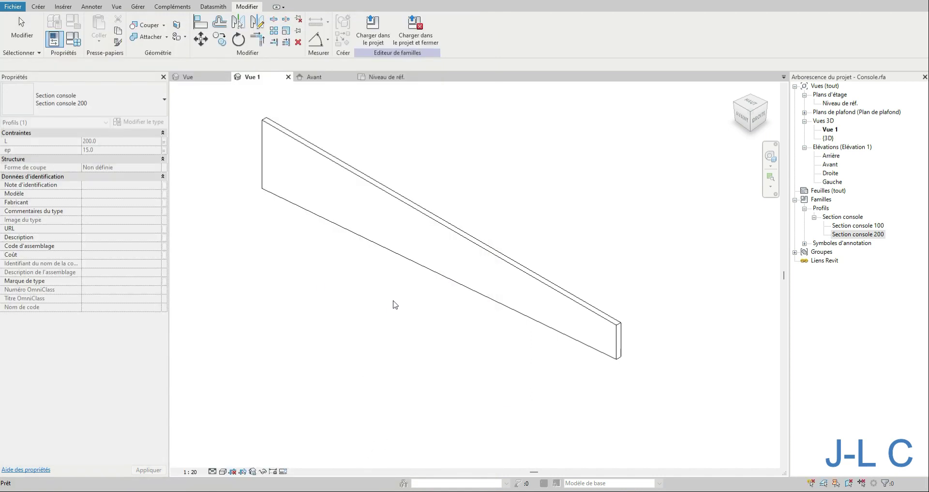
- Close the Avant view and open the bracket's swept blend for editing in the 3D view
{"action": "left_click", "coordinate": [346, 233]}
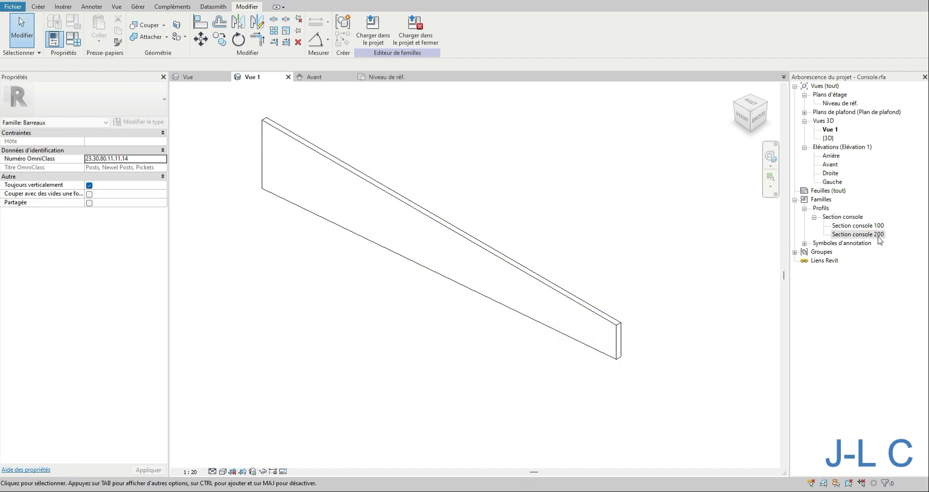
{"action": "left_click", "coordinate": [350, 77]}
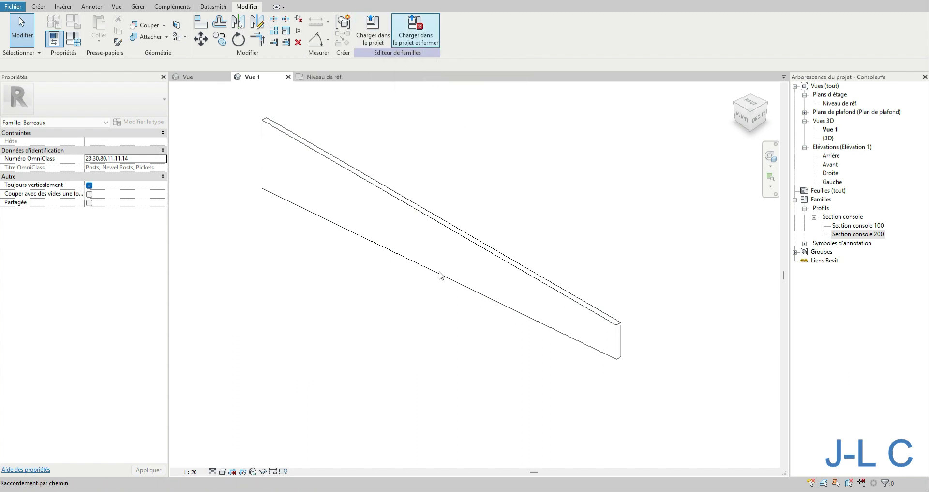
{"action": "double_click", "coordinate": [371, 183]}
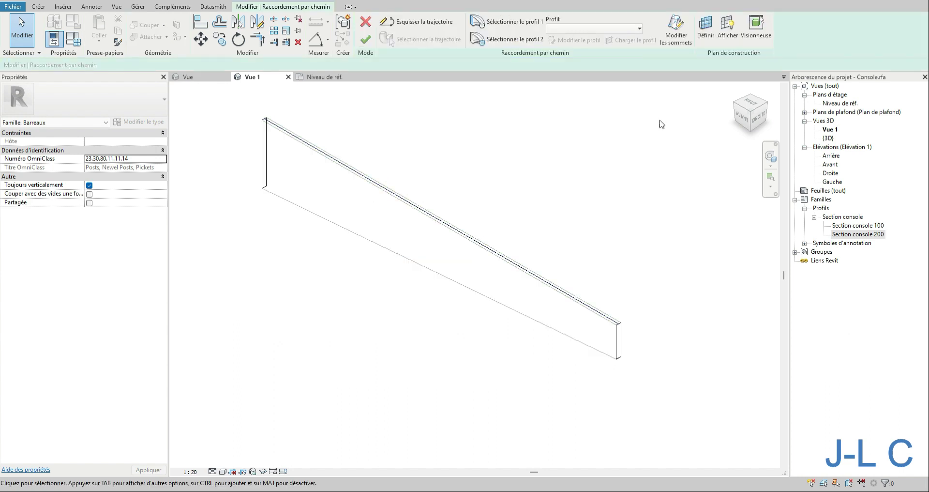
- Examine the swept blend's path sketch with its work plane shown and leave the sketch, discarding any changes
{"action": "double_click", "coordinate": [398, 199]}
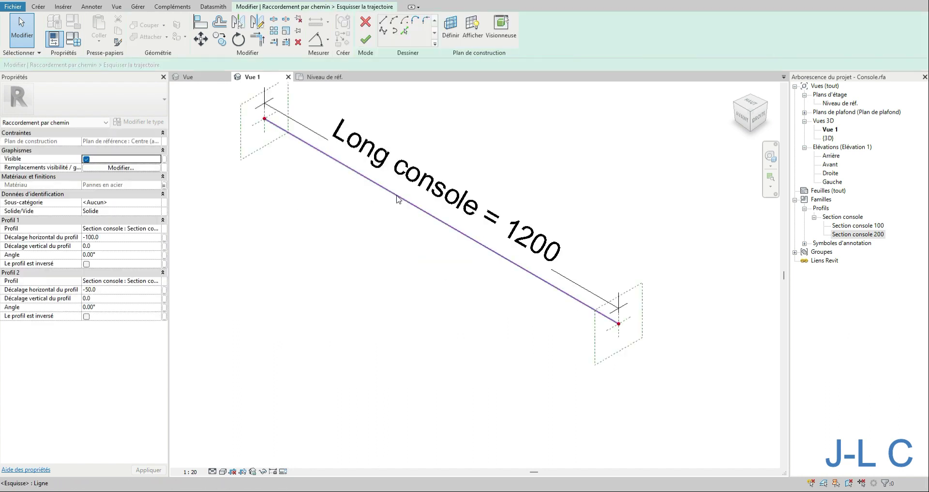
{"action": "left_click", "coordinate": [398, 199]}
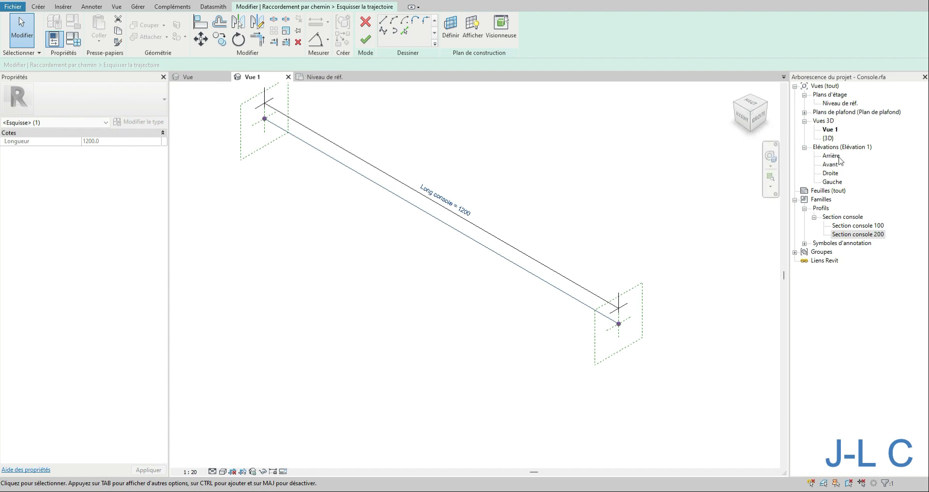
{"action": "left_click", "coordinate": [472, 29]}
{"action": "scroll", "coordinate": [459, 310], "scroll_direction": "down", "scroll_amount": 3}
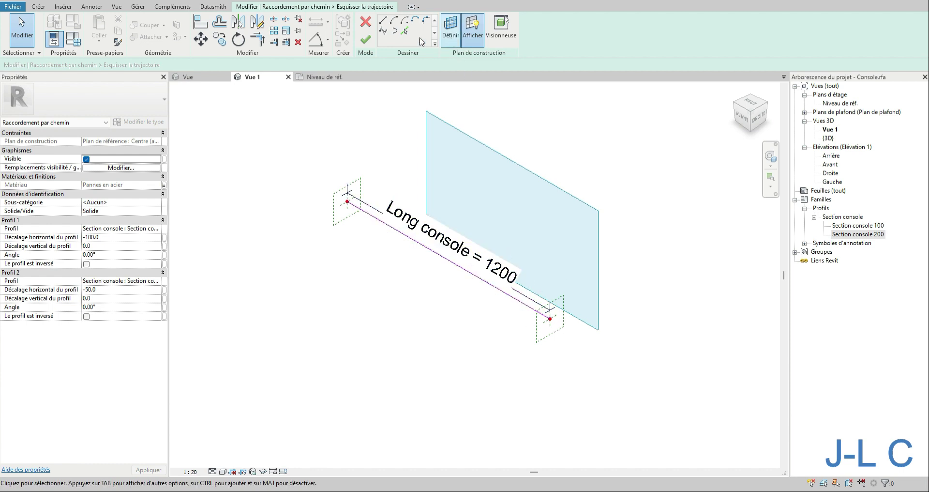
{"action": "left_click", "coordinate": [366, 22]}
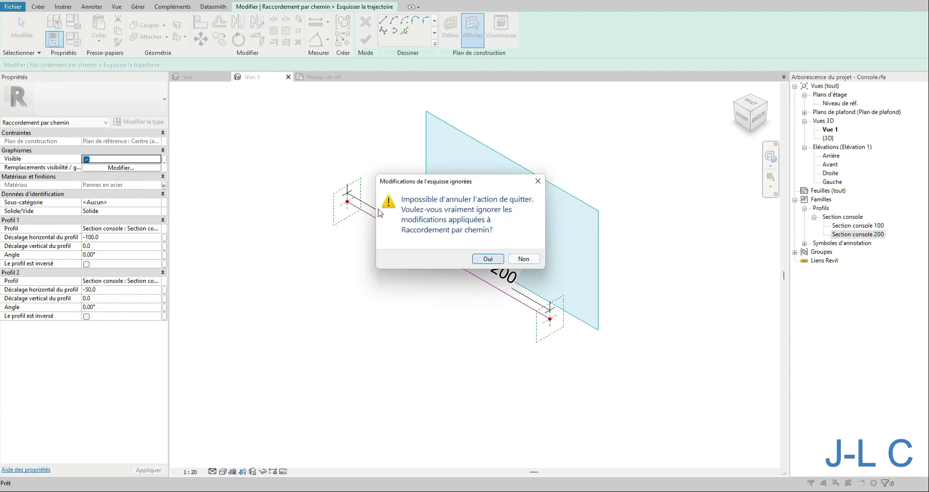
{"action": "left_click", "coordinate": [524, 259]}
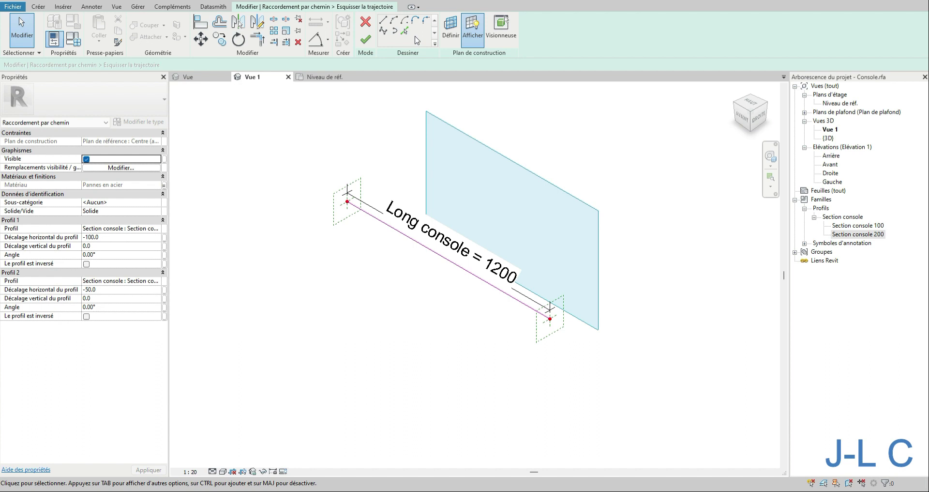
{"action": "left_click", "coordinate": [365, 22]}
{"action": "left_click", "coordinate": [487, 258]}
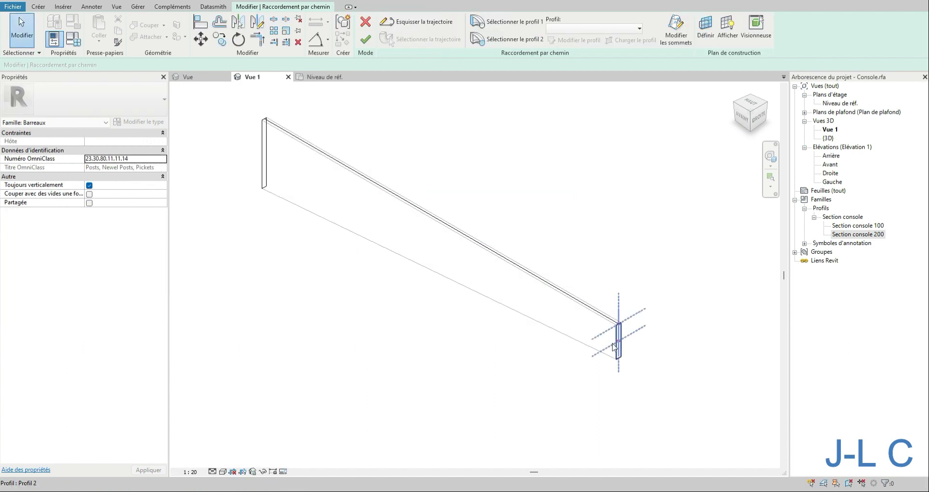
- Examine the settings of the swept blend's profile 1 and the type properties of Section console 200
{"action": "left_click", "coordinate": [265, 177]}
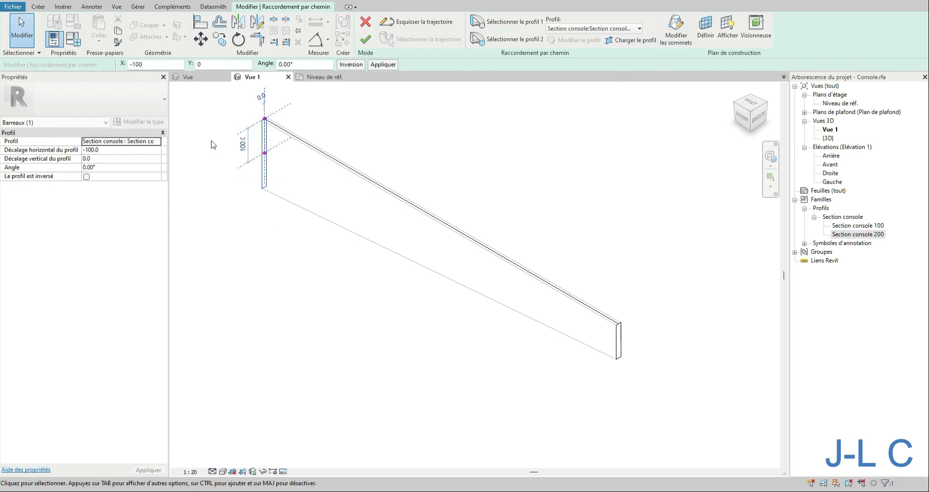
{"action": "double_click", "coordinate": [855, 235]}
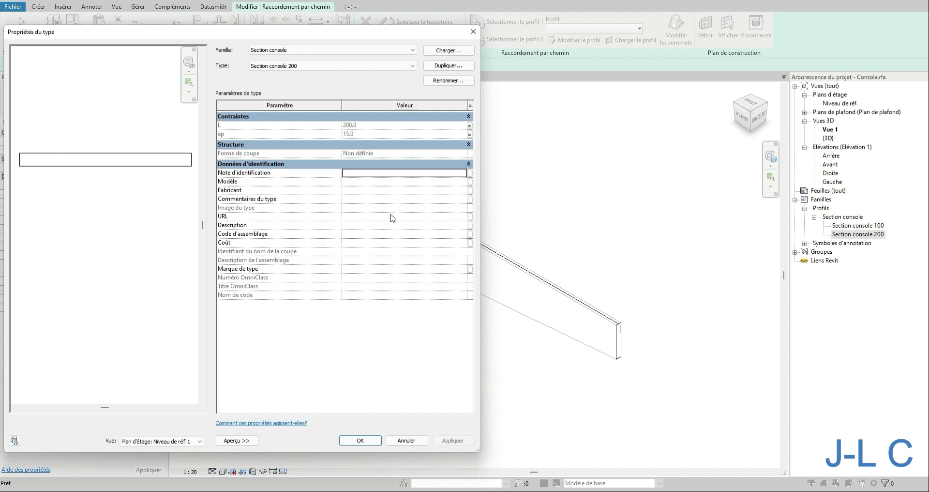
{"action": "left_click", "coordinate": [361, 440]}
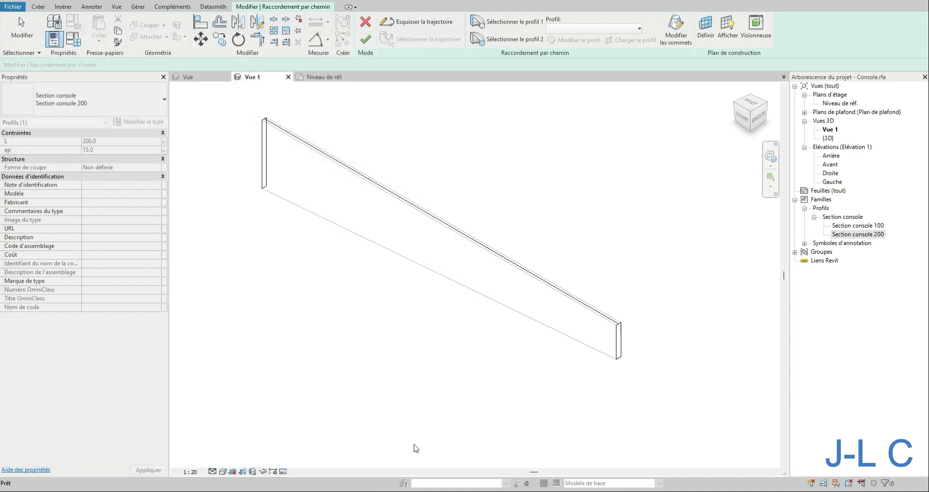
{"action": "left_click", "coordinate": [422, 421]}
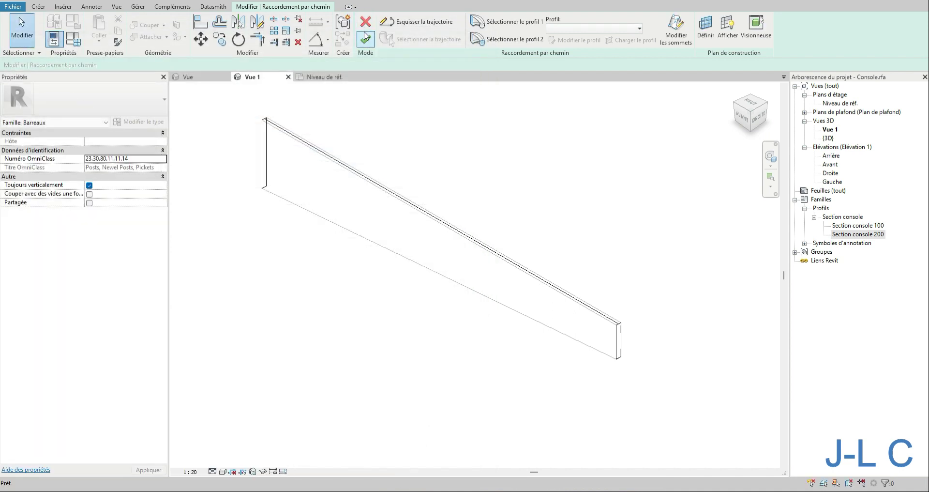
- Leave the swept blend's edit mode and discard the changes made in it
{"action": "left_click", "coordinate": [365, 27]}
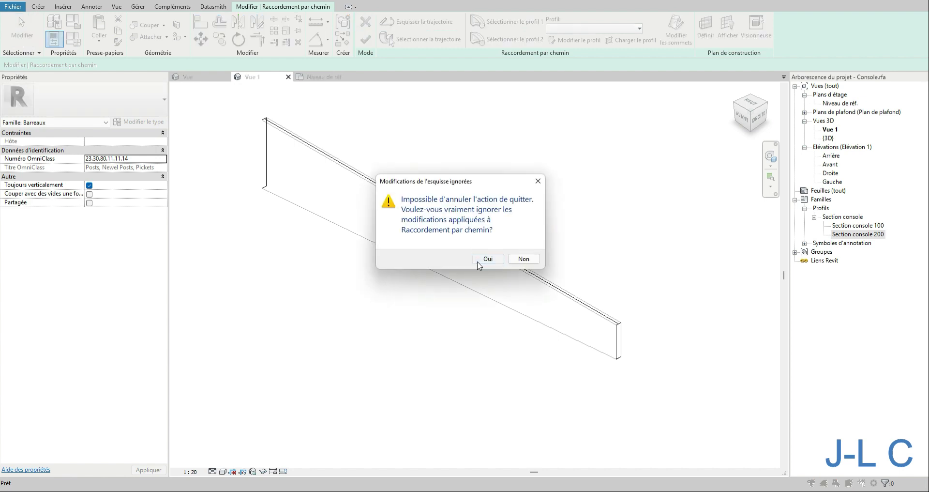
{"action": "left_click", "coordinate": [483, 260]}
{"action": "left_click", "coordinate": [428, 166]}
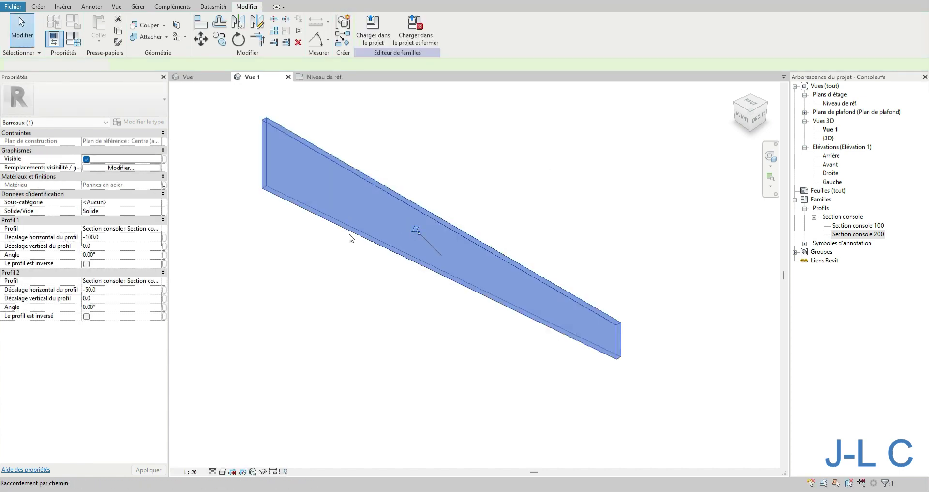
{"action": "left_click", "coordinate": [415, 30]}
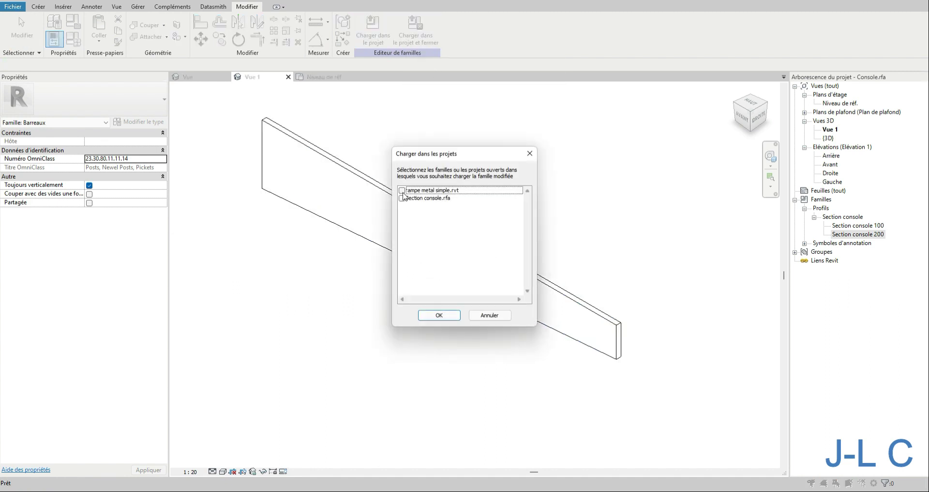
{"action": "left_click", "coordinate": [402, 191]}
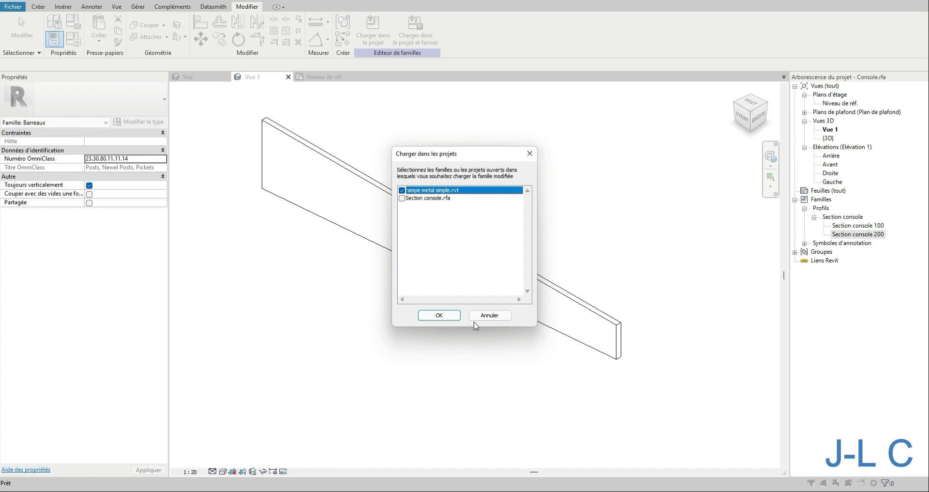
{"action": "left_click", "coordinate": [489, 315]}
- Close the Section console family with its changes saved, keeping the Console family open
{"action": "left_click", "coordinate": [323, 77]}
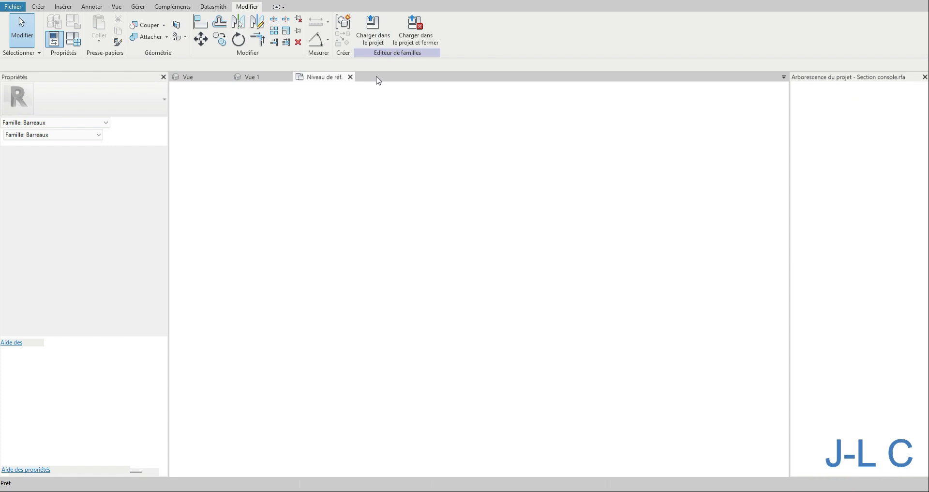
{"action": "left_click", "coordinate": [351, 77]}
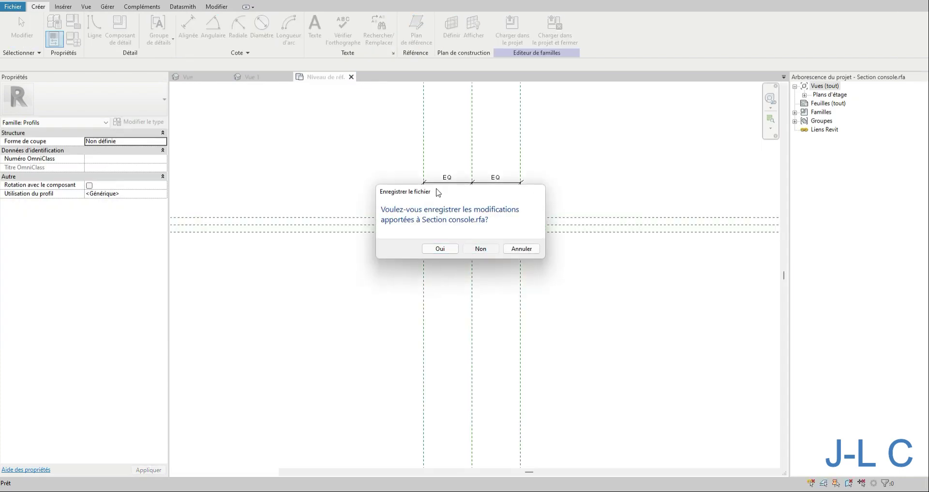
{"action": "left_click", "coordinate": [439, 248]}
{"action": "left_click", "coordinate": [288, 77]}
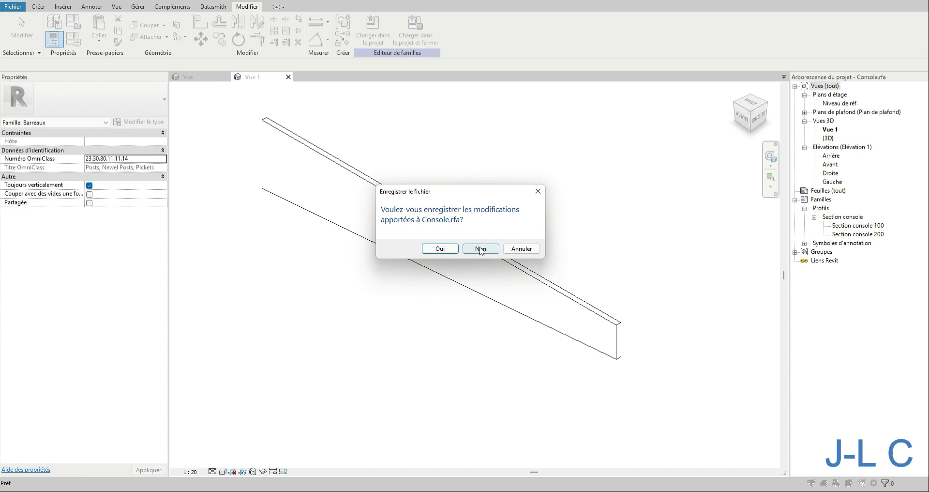
{"action": "left_click", "coordinate": [521, 248]}
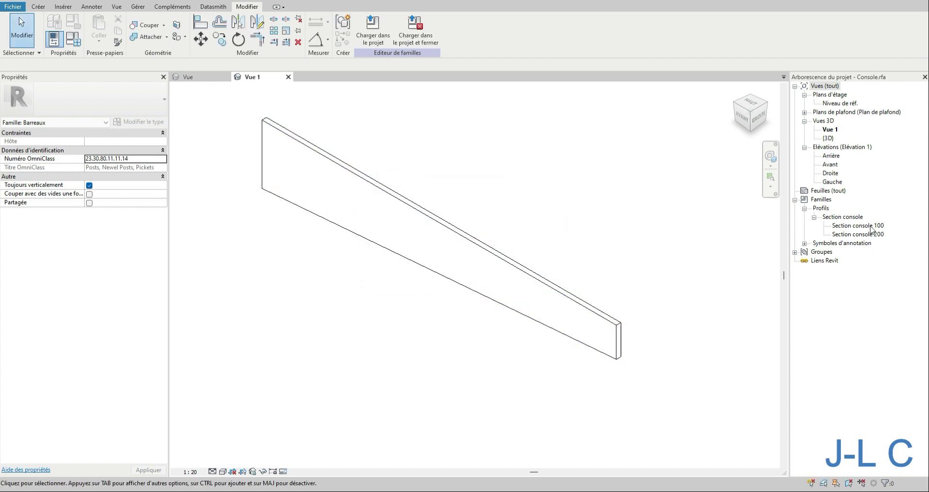
- Open the Section console profile family for editing from the Console family
{"action": "right_click", "coordinate": [849, 217]}
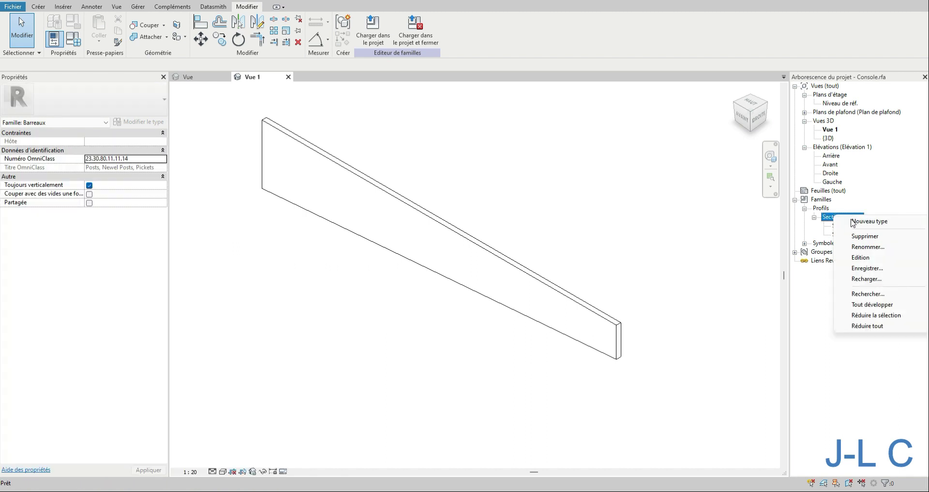
{"action": "left_click", "coordinate": [861, 259]}
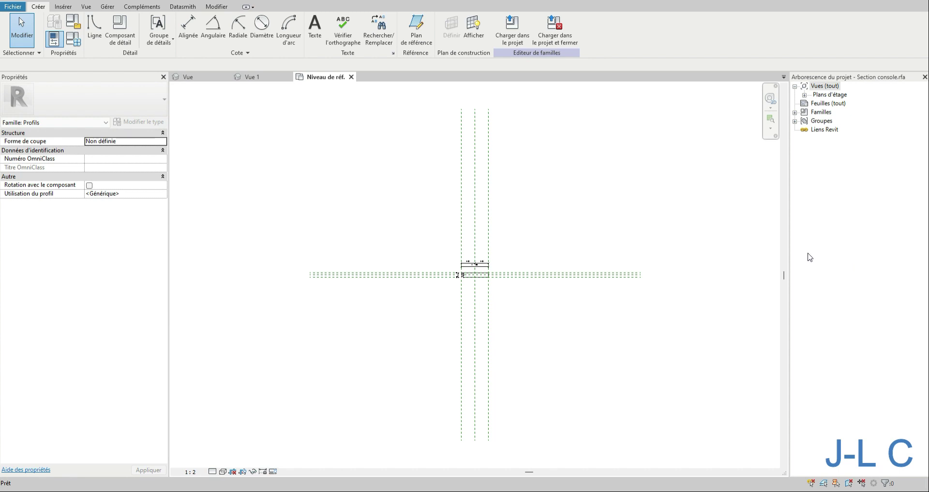
{"action": "scroll", "coordinate": [465, 278], "scroll_direction": "up", "scroll_amount": 6}
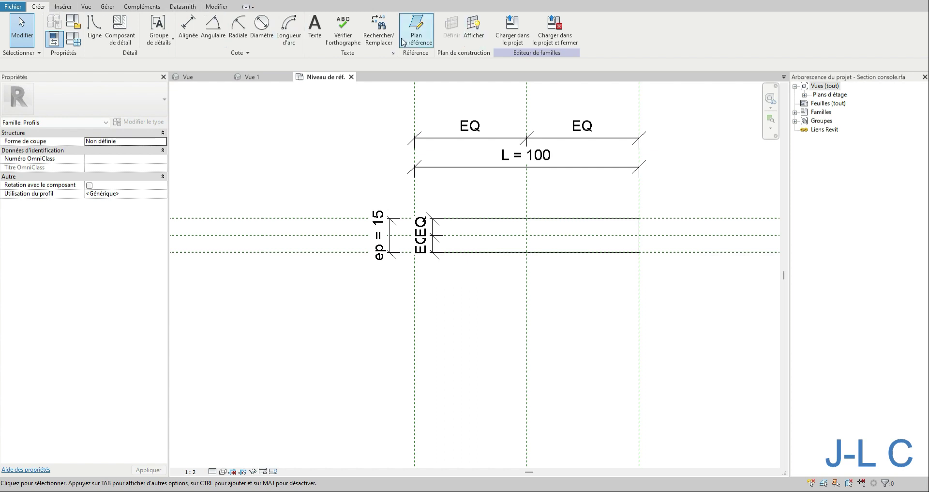
- Draw a vertical reference plane across the profile, about 21 mm inside its left edge
{"action": "left_click", "coordinate": [417, 29]}
{"action": "left_click", "coordinate": [461, 187]}
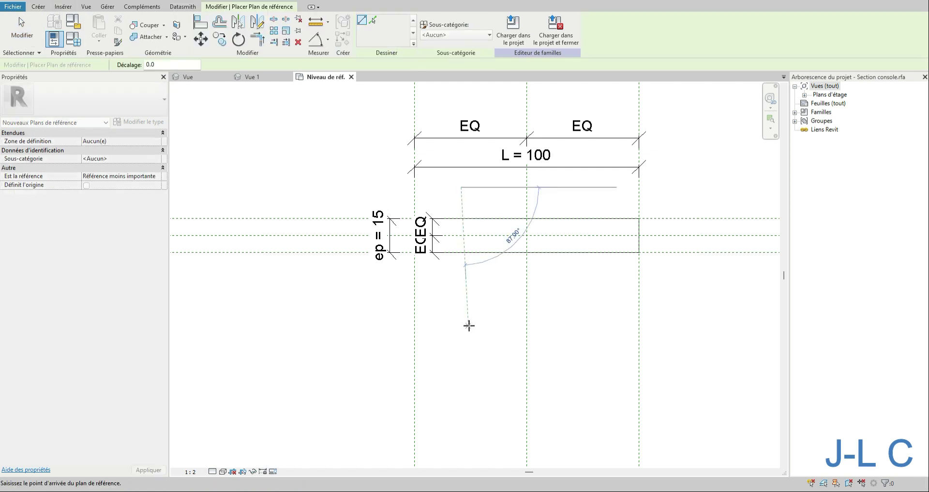
{"action": "left_click", "coordinate": [459, 323]}
{"action": "key", "text": "Escape"}
{"action": "key", "text": "Escape"}
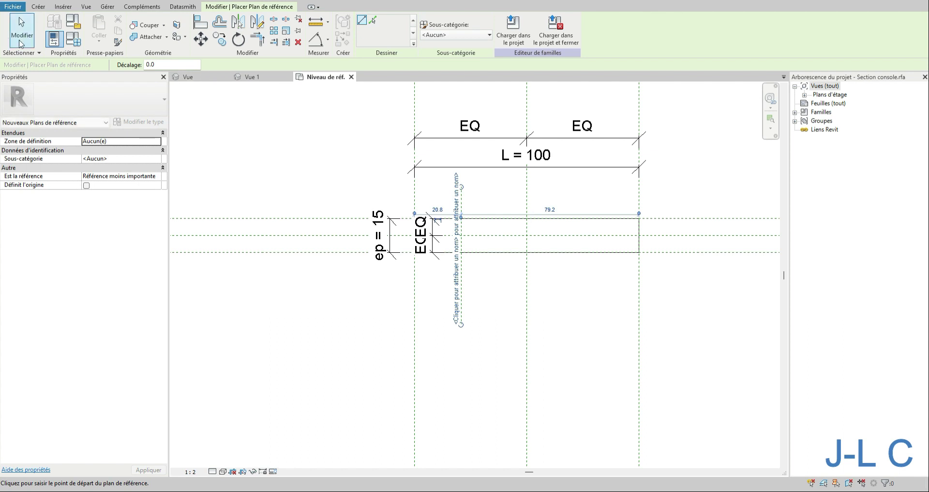
- Move the ep dimension and the vertical EQ dimension further out to the left of the profile
{"action": "left_click", "coordinate": [398, 226]}
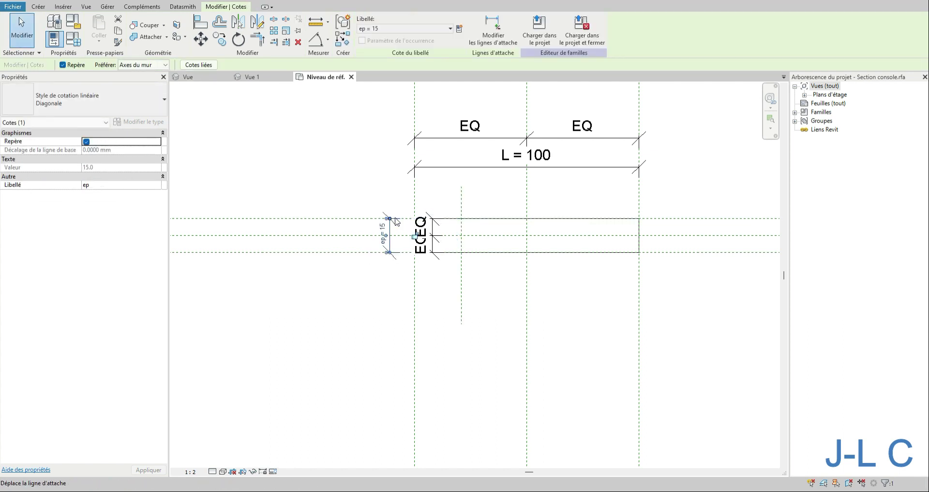
{"action": "left_click_drag", "start_coordinate": [378, 222], "coordinate": [337, 218]}
{"action": "left_click", "coordinate": [437, 227]}
{"action": "left_click_drag", "start_coordinate": [438, 227], "coordinate": [377, 206]}
{"action": "key", "text": "Escape"}
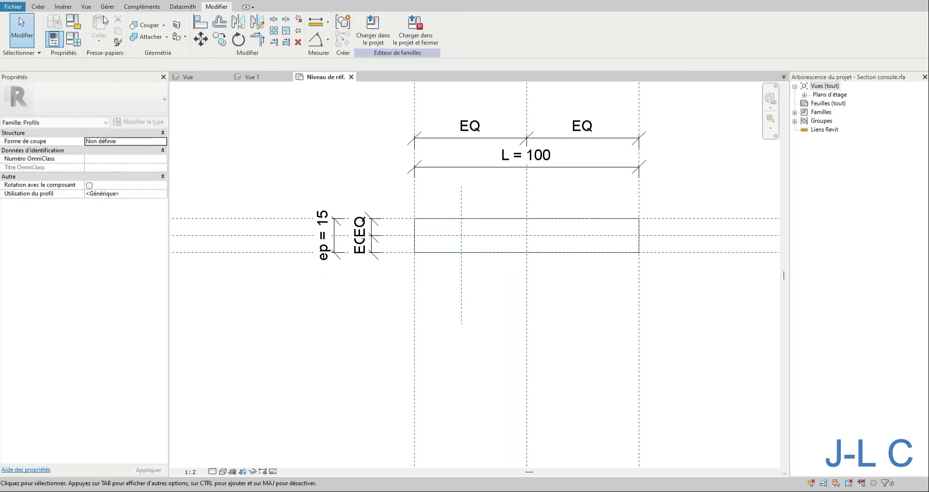
- Add an aligned dimension below the profile between its left reference plane and the new vertical reference plane
{"action": "left_click", "coordinate": [39, 7]}
{"action": "left_click", "coordinate": [192, 31]}
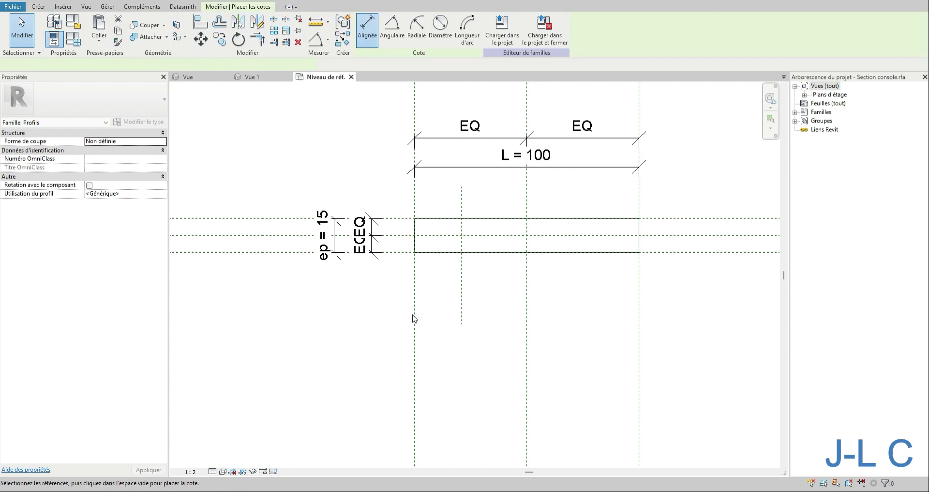
{"action": "left_click", "coordinate": [415, 295]}
{"action": "left_click", "coordinate": [460, 305]}
{"action": "left_click", "coordinate": [444, 321]}
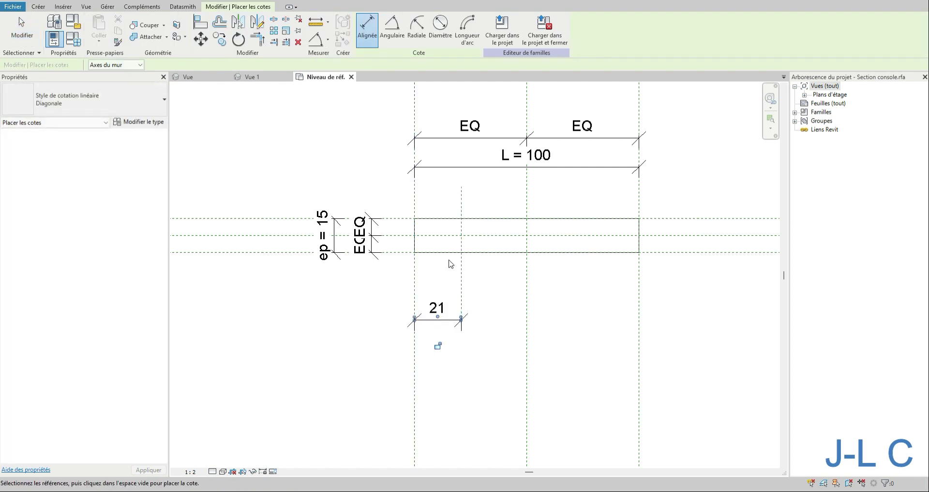
- Draw two short horizontal reference planes about 32 mm apart, one above and one below the left end of the profile
{"action": "left_click", "coordinate": [38, 7]}
{"action": "left_click", "coordinate": [416, 30]}
{"action": "left_click", "coordinate": [402, 199]}
{"action": "left_click", "coordinate": [475, 198]}
{"action": "left_click", "coordinate": [403, 269]}
{"action": "left_click", "coordinate": [475, 269]}
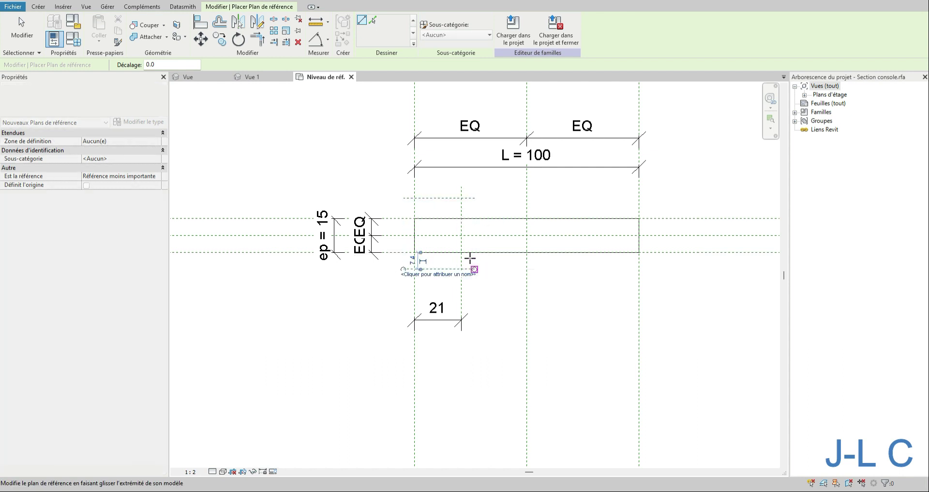
- Dimension the two short horizontal reference planes through the centre plane and constrain the segments to be equal
{"action": "left_click", "coordinate": [39, 6]}
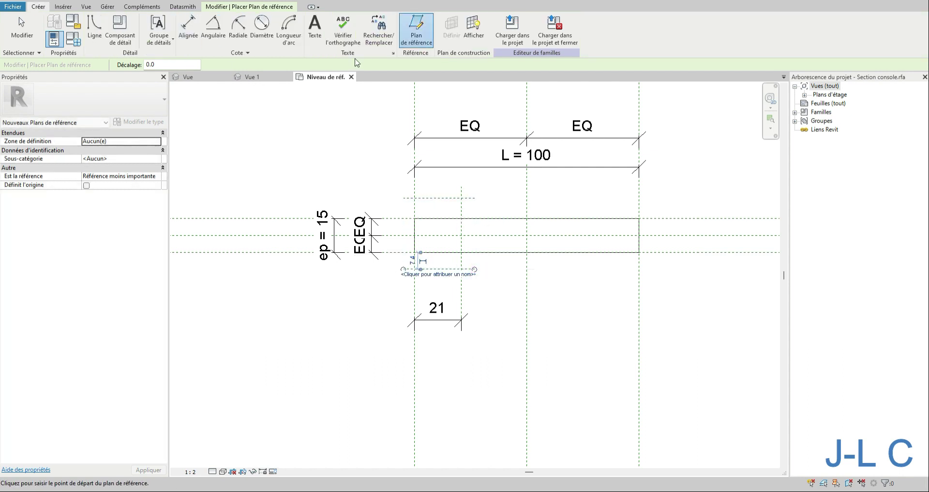
{"action": "left_click", "coordinate": [213, 28]}
{"action": "left_click", "coordinate": [441, 269]}
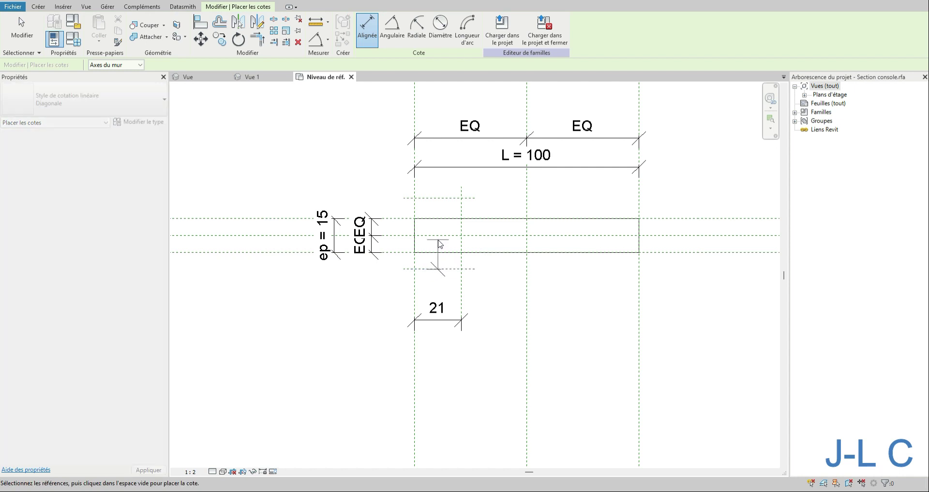
{"action": "left_click", "coordinate": [439, 235]}
{"action": "left_click", "coordinate": [440, 198]}
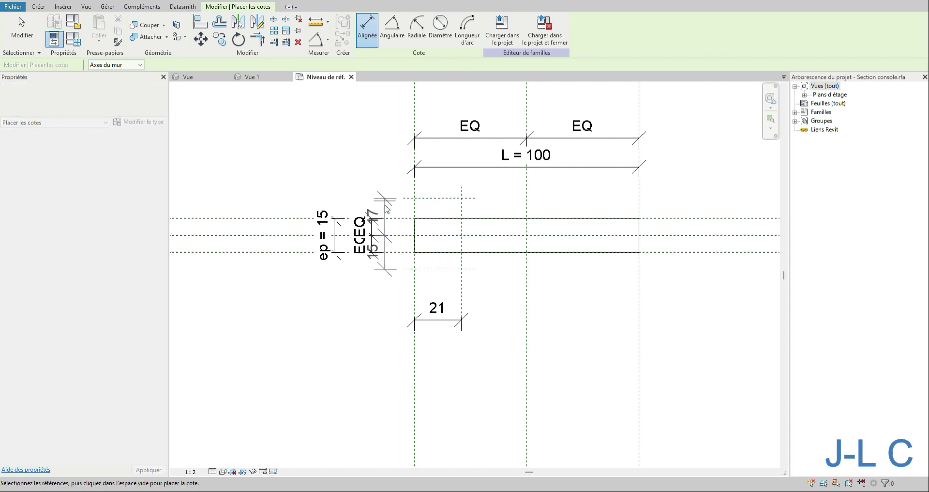
{"action": "left_click", "coordinate": [398, 213]}
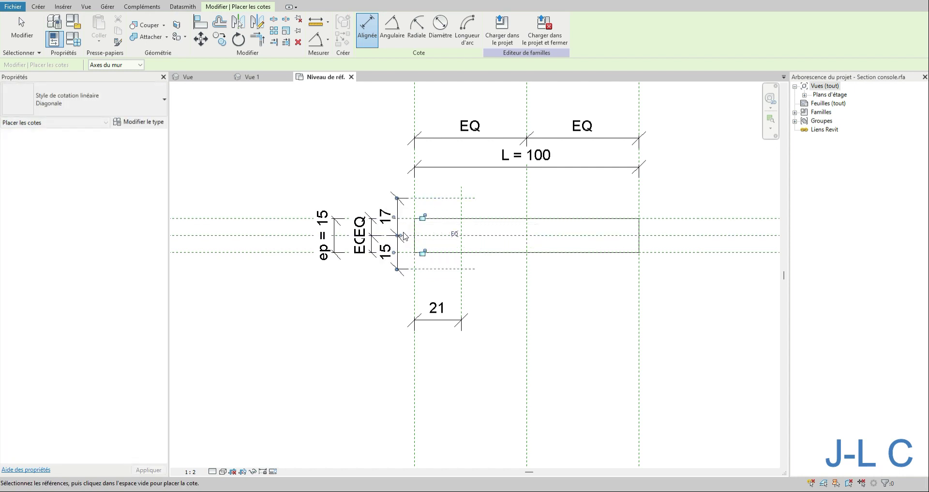
{"action": "left_click", "coordinate": [454, 234]}
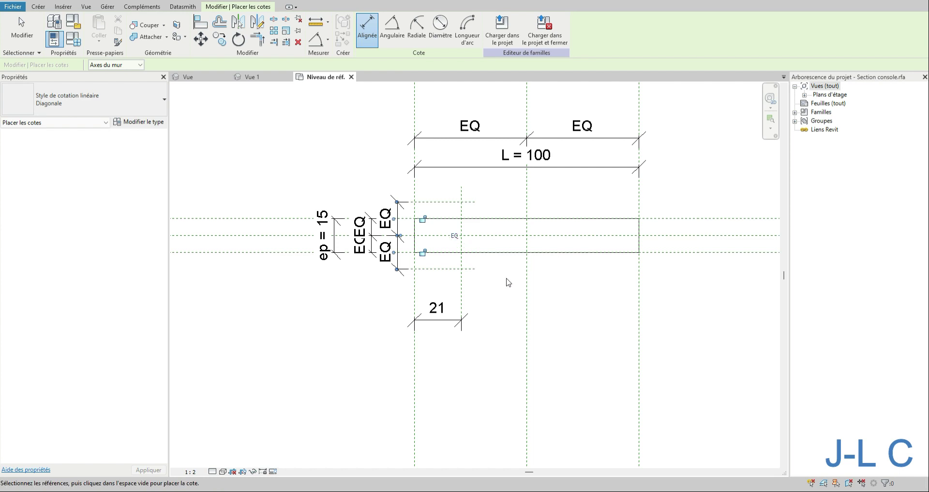
- Add an overall aligned dimension between the two short horizontal reference planes
{"action": "left_click", "coordinate": [456, 268]}
{"action": "left_click", "coordinate": [441, 202]}
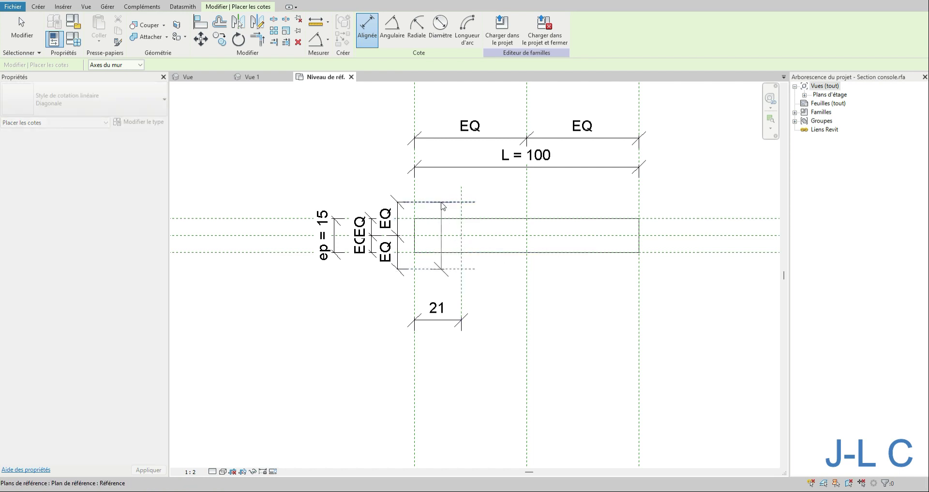
{"action": "left_click", "coordinate": [495, 206]}
{"action": "key", "text": "Escape"}
{"action": "key", "text": "Escape"}
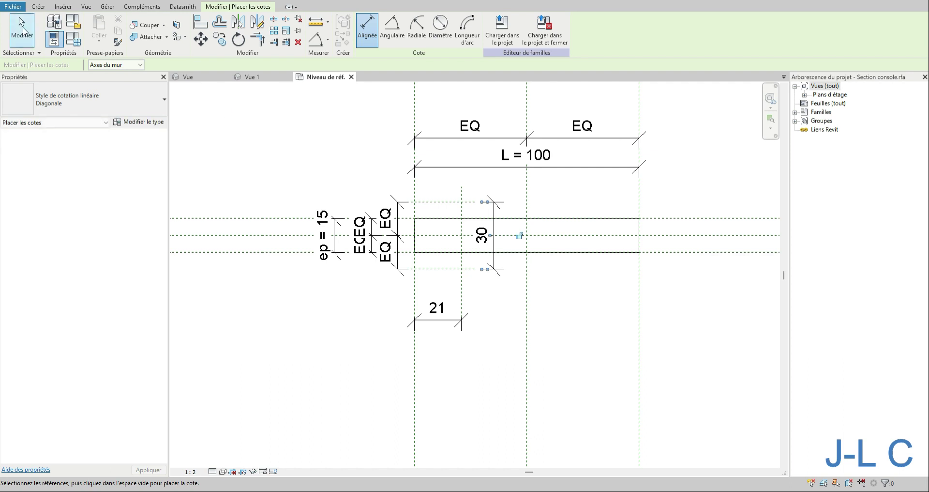
- Set the upper short reference plane's distance from the horizontal centre plane to 50 mm, and correct it to 25 mm
{"action": "left_click", "coordinate": [445, 203]}
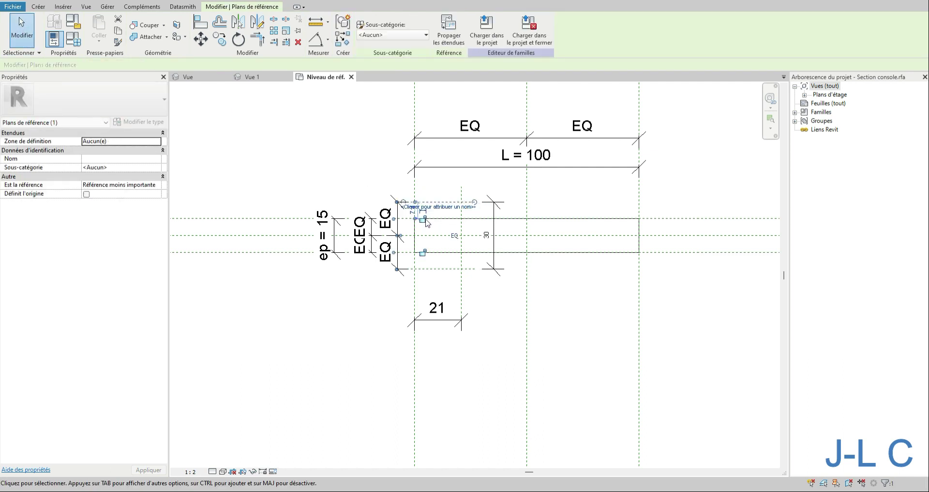
{"action": "scroll", "coordinate": [409, 220], "scroll_direction": "up", "scroll_amount": 5}
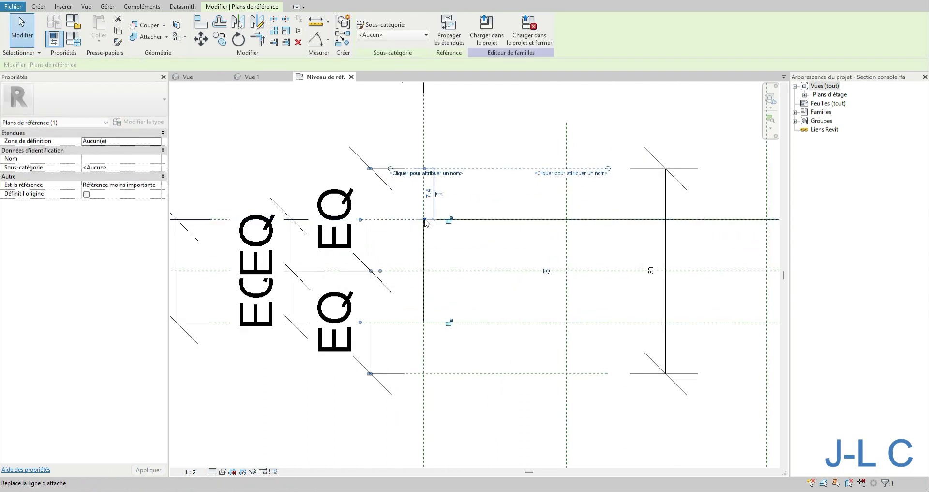
{"action": "left_click", "coordinate": [437, 272]}
{"action": "left_click", "coordinate": [428, 217]}
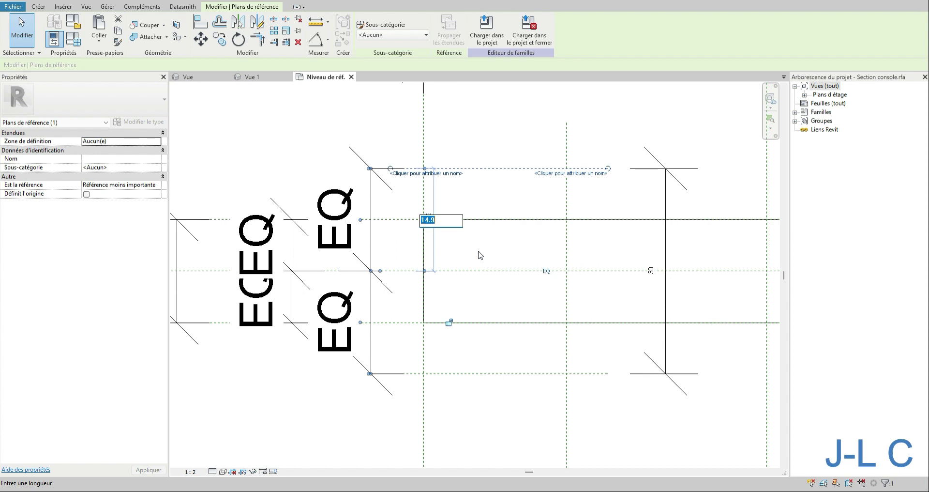
{"action": "type", "text": "50"}
{"action": "key", "text": "Return"}
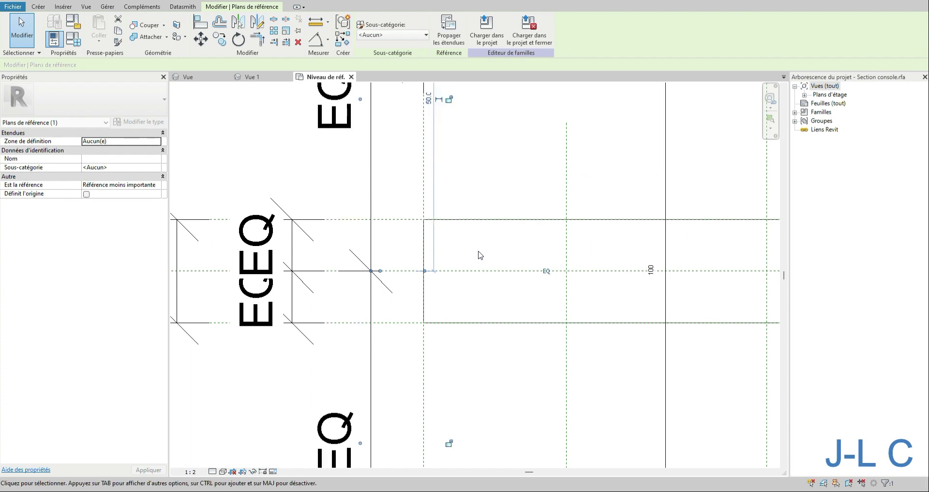
{"action": "left_click", "coordinate": [429, 99]}
{"action": "type", "text": "25"}
{"action": "key", "text": "Return"}
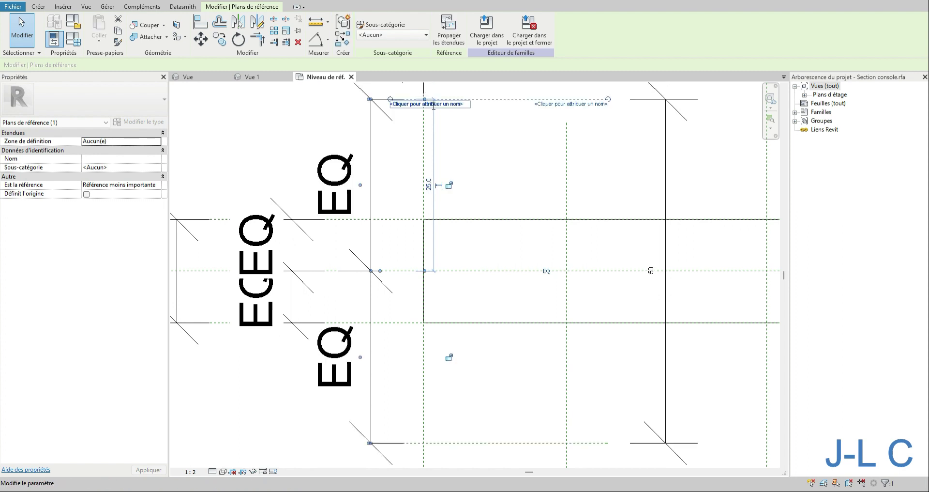
{"action": "scroll", "coordinate": [527, 285], "scroll_direction": "down", "scroll_amount": 4}
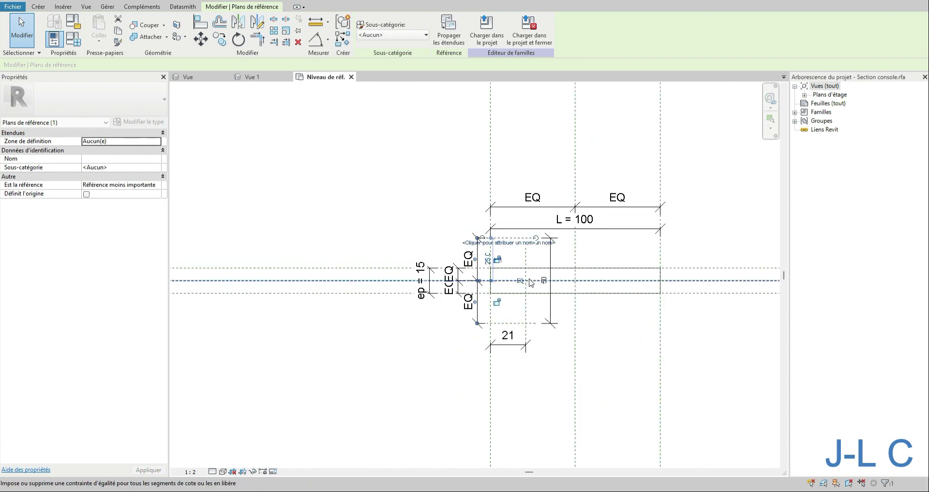
{"action": "left_click", "coordinate": [468, 184]}
- Adjust the short vertical reference plane's ends to reach just past the upper and lower short horizontal planes
{"action": "scroll", "coordinate": [550, 303], "scroll_direction": "up", "scroll_amount": 4}
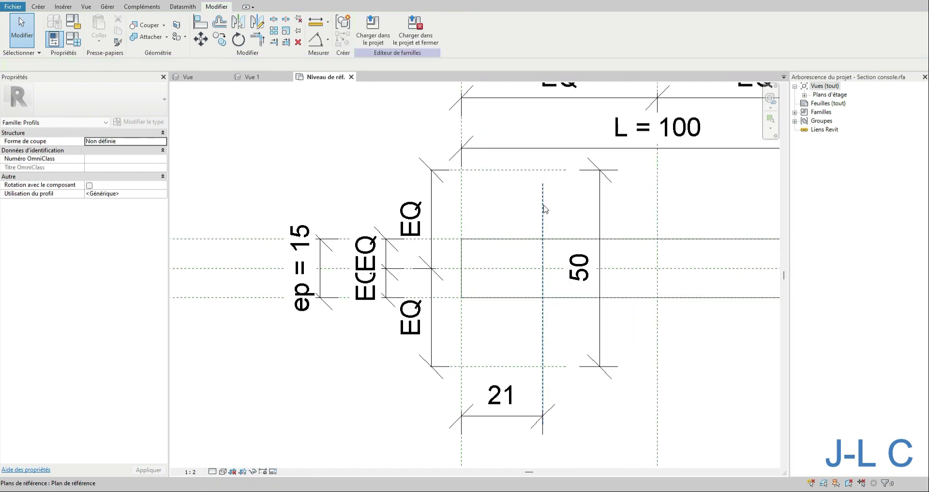
{"action": "left_click", "coordinate": [544, 189]}
{"action": "left_click_drag", "start_coordinate": [543, 160], "coordinate": [543, 160]}
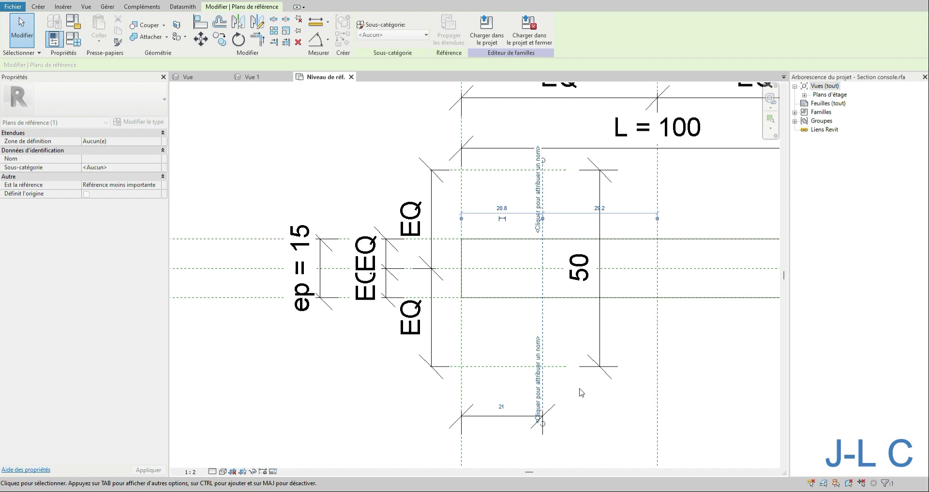
{"action": "left_click_drag", "start_coordinate": [543, 423], "coordinate": [546, 382]}
{"action": "left_click", "coordinate": [621, 419]}
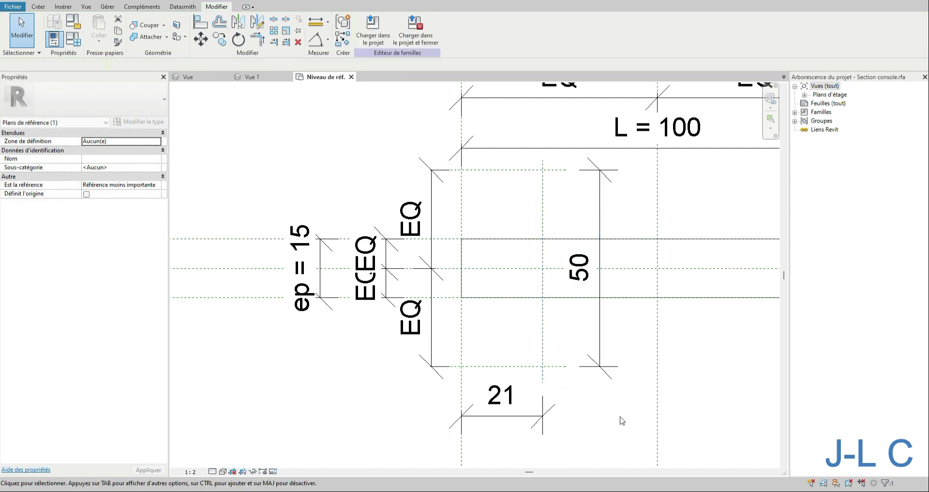
- Label the overall 50 mm dimension with a new type parameter named Aile, grouped under Contraintes
{"action": "left_click", "coordinate": [600, 353]}
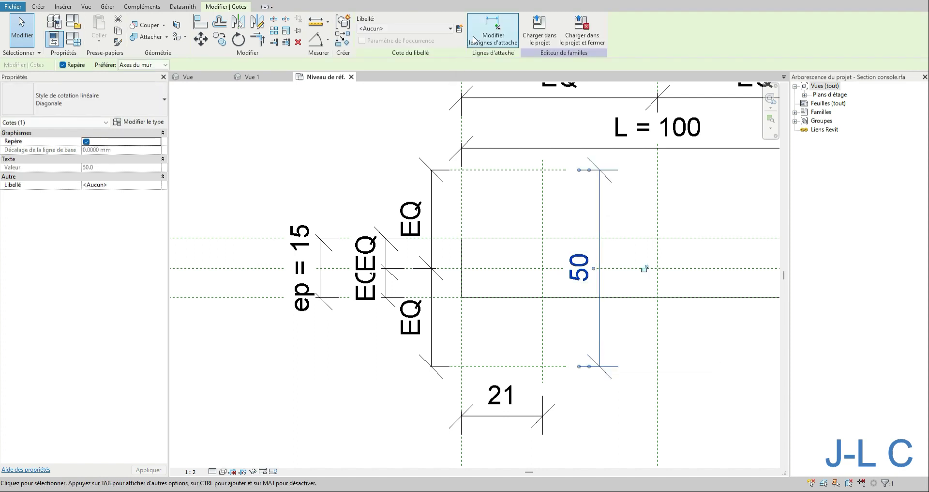
{"action": "left_click", "coordinate": [459, 29]}
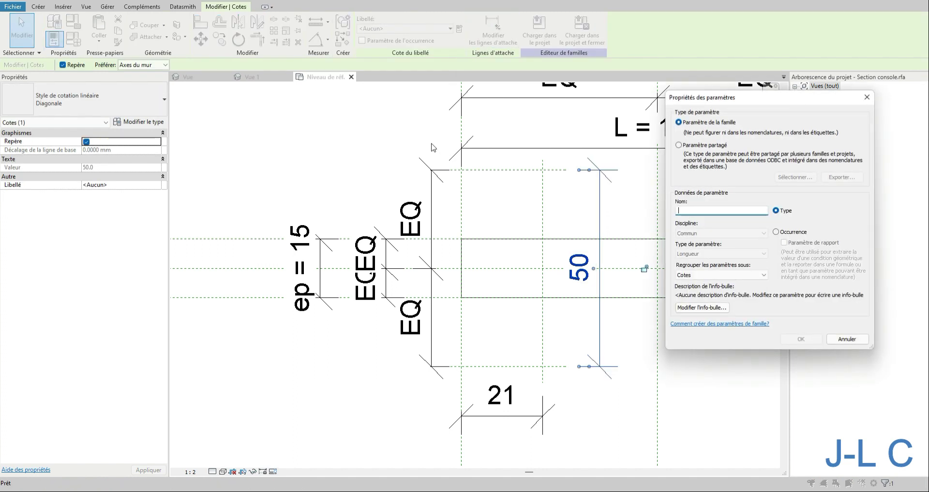
{"action": "type", "text": "Aile"}
{"action": "left_click", "coordinate": [740, 278]}
{"action": "scroll", "coordinate": [724, 298], "scroll_direction": "up", "scroll_amount": 2}
{"action": "left_click", "coordinate": [724, 296]}
{"action": "left_click", "coordinate": [806, 340]}
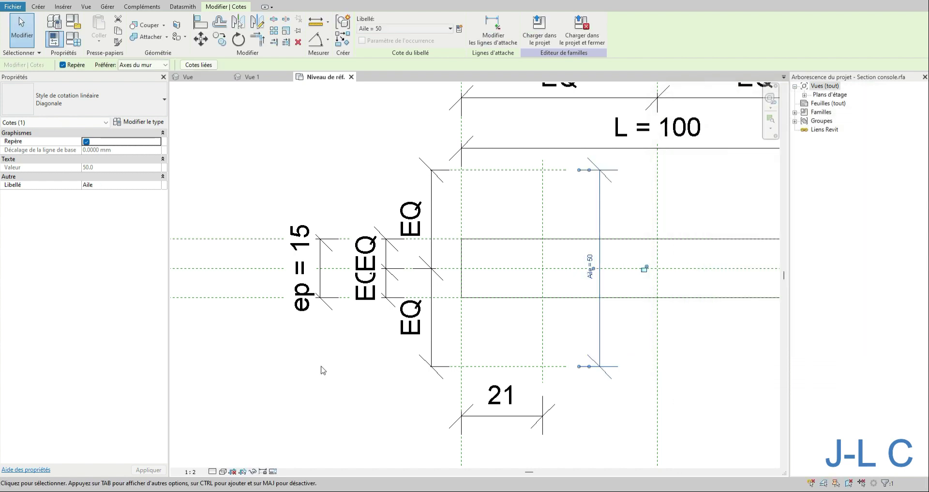
- Label the dimension to the short vertical reference plane with a new type parameter named Ep aile, grouped under Contraintes
{"action": "scroll", "coordinate": [383, 395], "scroll_direction": "down", "scroll_amount": 2}
{"action": "left_click", "coordinate": [468, 411]}
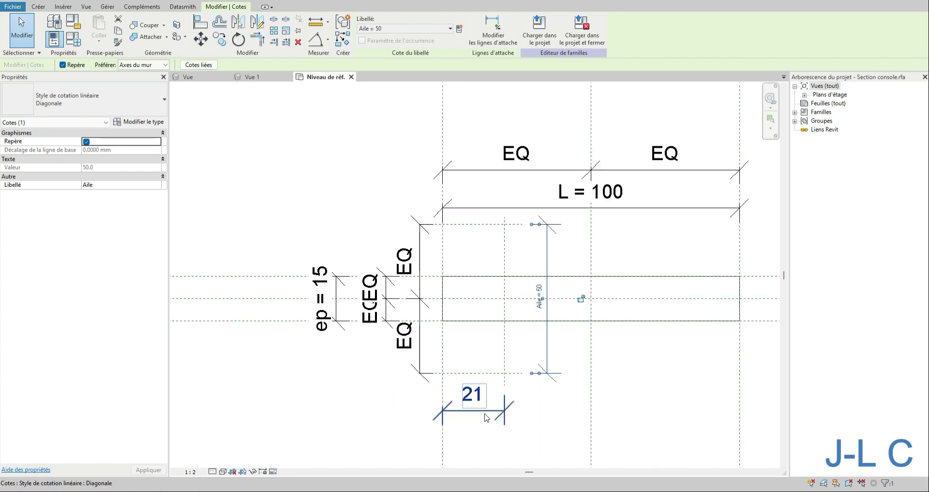
{"action": "left_click", "coordinate": [459, 28]}
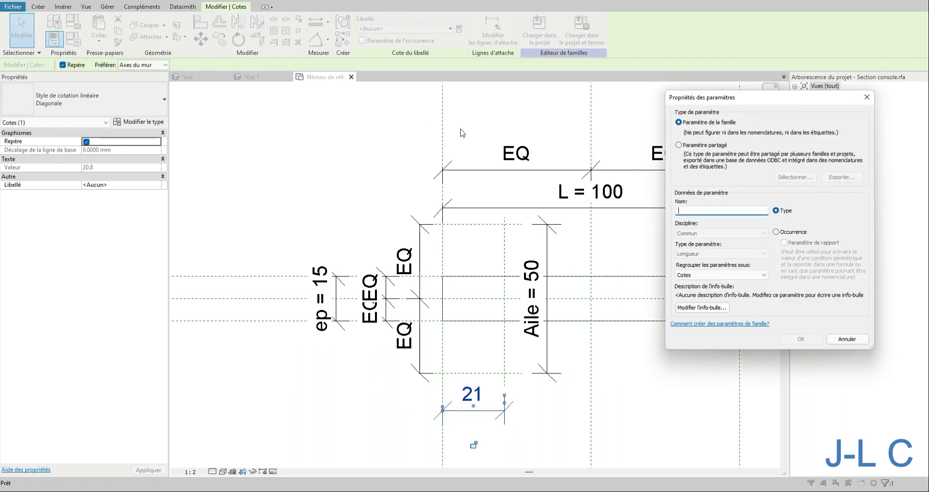
{"action": "type", "text": "Ep"}
{"action": "left_click", "coordinate": [701, 275]}
{"action": "scroll", "coordinate": [703, 277], "scroll_direction": "up", "scroll_amount": 3}
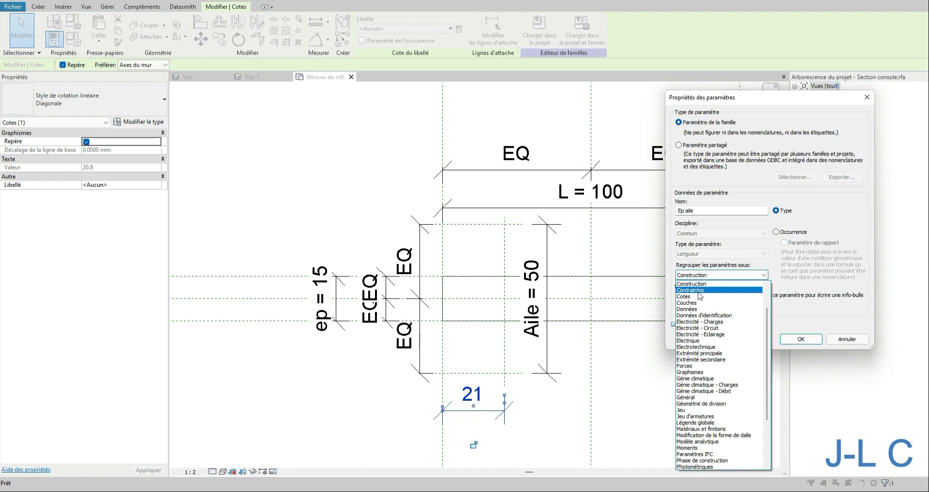
{"action": "left_click", "coordinate": [699, 290]}
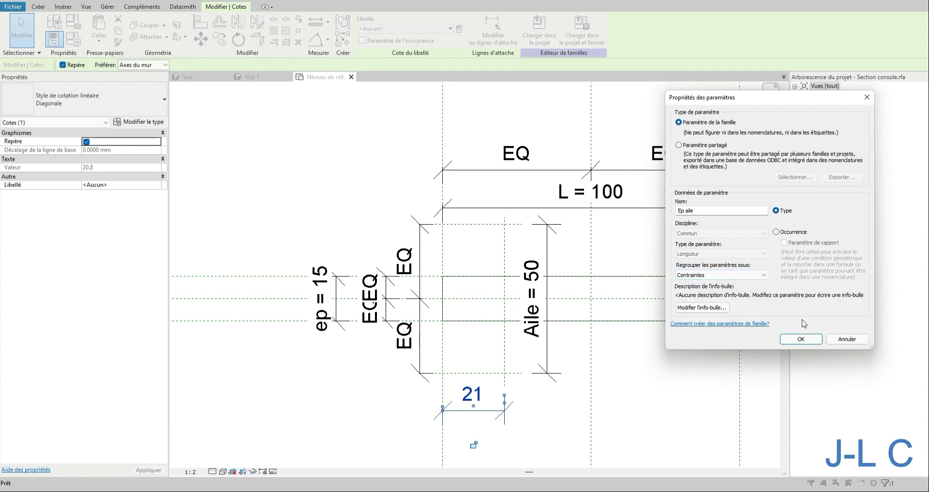
{"action": "left_click", "coordinate": [801, 340]}
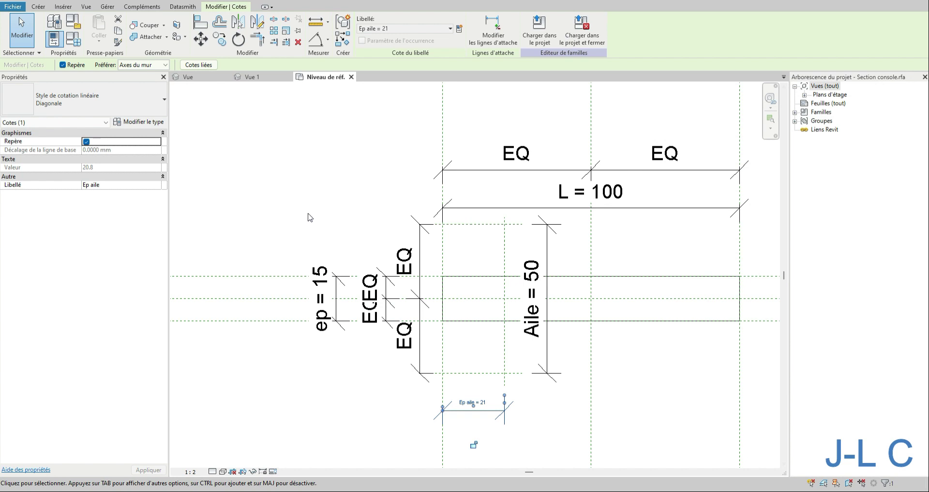
- Reorder the family parameters so that L comes first and ep second, ahead of Aile and Ep aile
{"action": "left_click", "coordinate": [73, 39]}
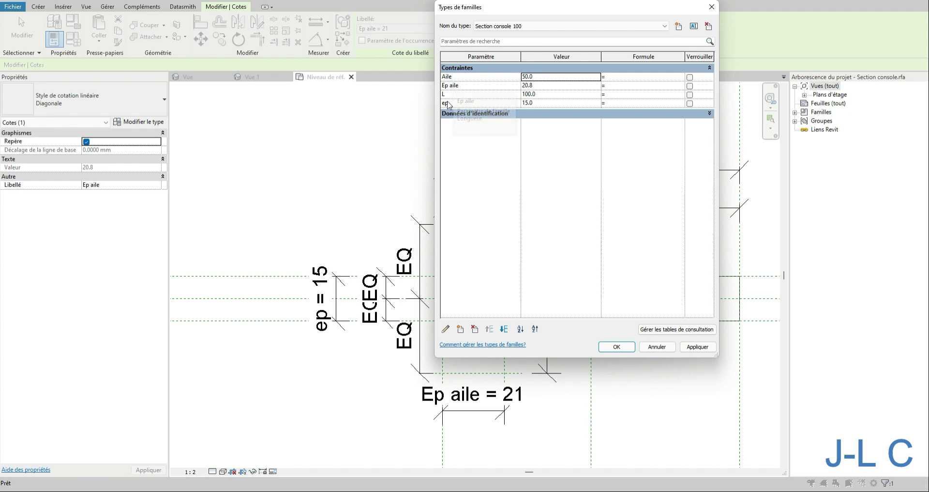
{"action": "left_click", "coordinate": [450, 94]}
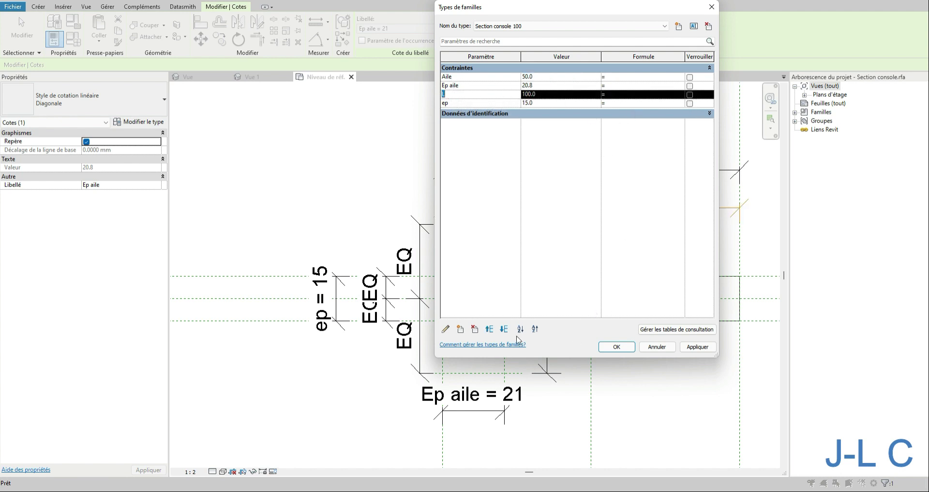
{"action": "left_click", "coordinate": [489, 329]}
{"action": "left_click", "coordinate": [489, 329]}
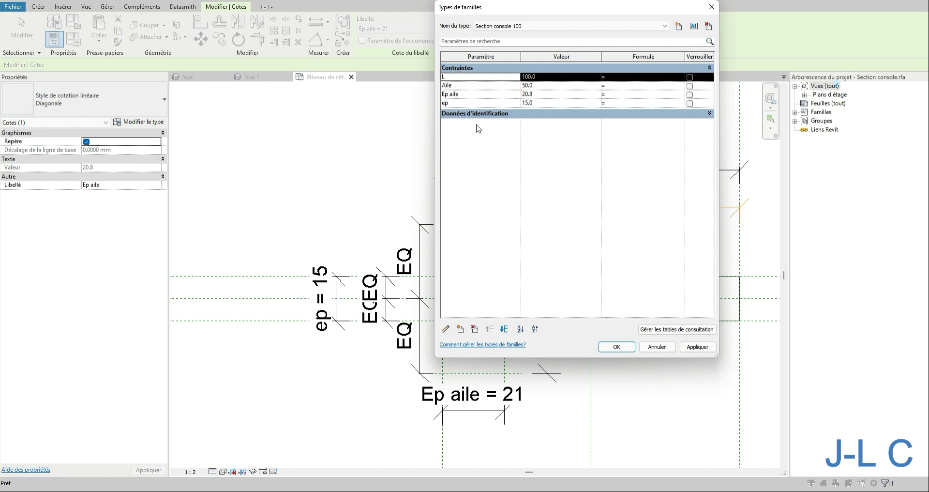
{"action": "left_click", "coordinate": [455, 103]}
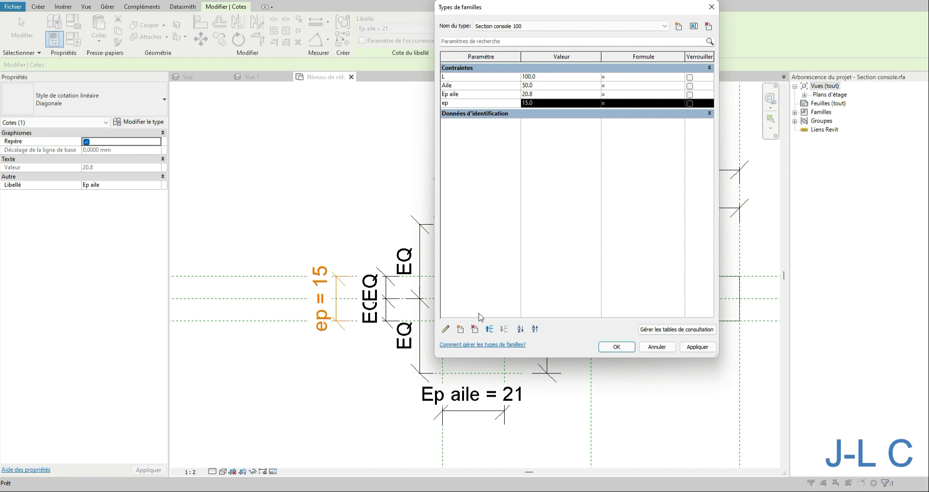
{"action": "left_click", "coordinate": [491, 330]}
{"action": "left_click", "coordinate": [490, 330]}
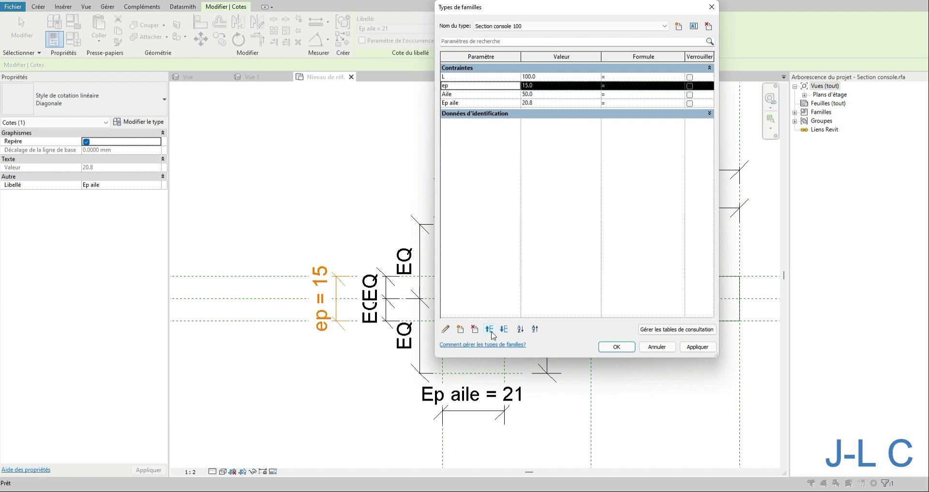
- Rename the ep parameter as Ep and apply the family type changes
{"action": "left_click", "coordinate": [446, 330]}
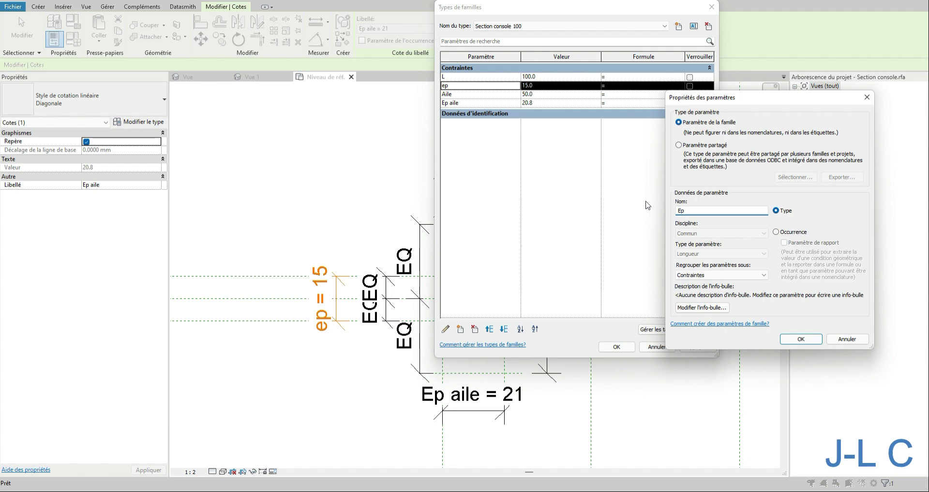
{"action": "left_click", "coordinate": [801, 339]}
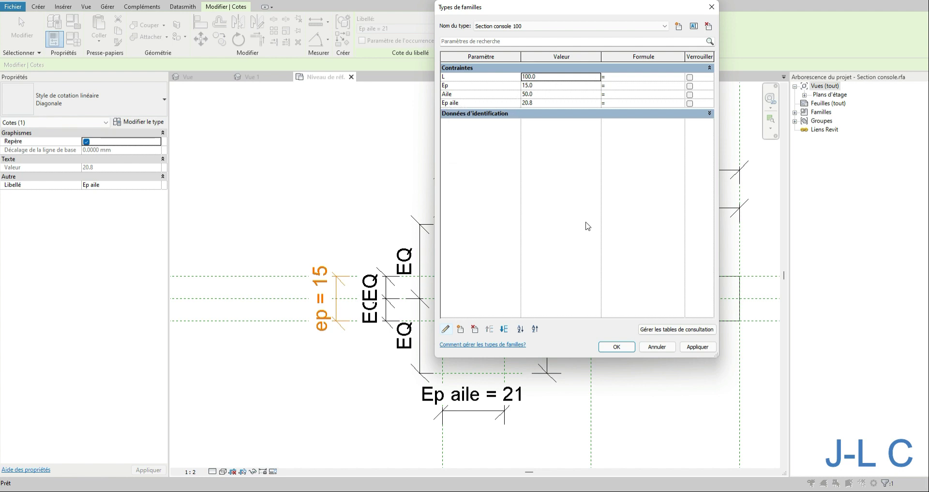
{"action": "left_click", "coordinate": [617, 347]}
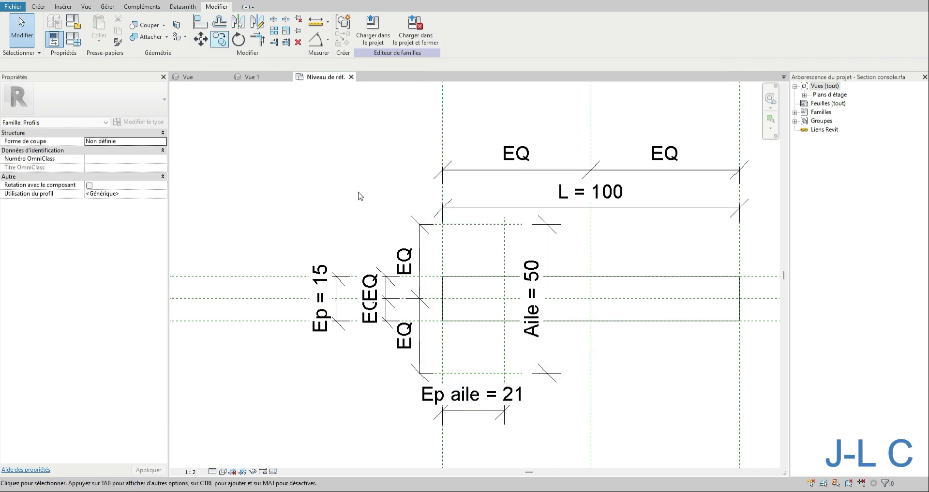
- Give the Ep aile parameter the formula Ep in the family types and apply it
{"action": "left_click", "coordinate": [474, 411]}
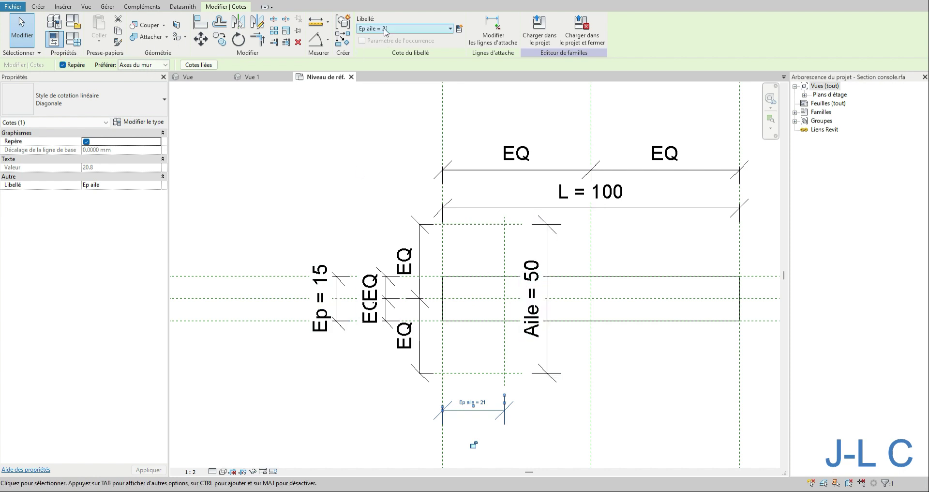
{"action": "left_click", "coordinate": [76, 40]}
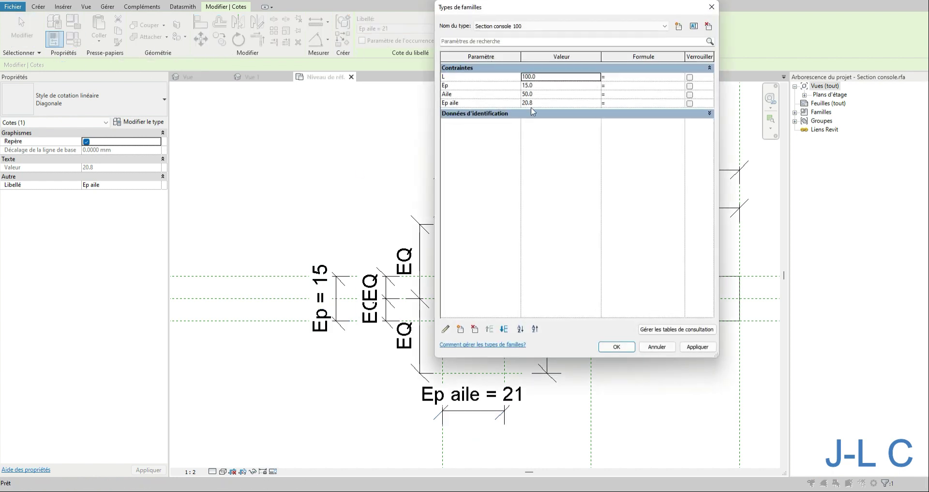
{"action": "left_click", "coordinate": [619, 103]}
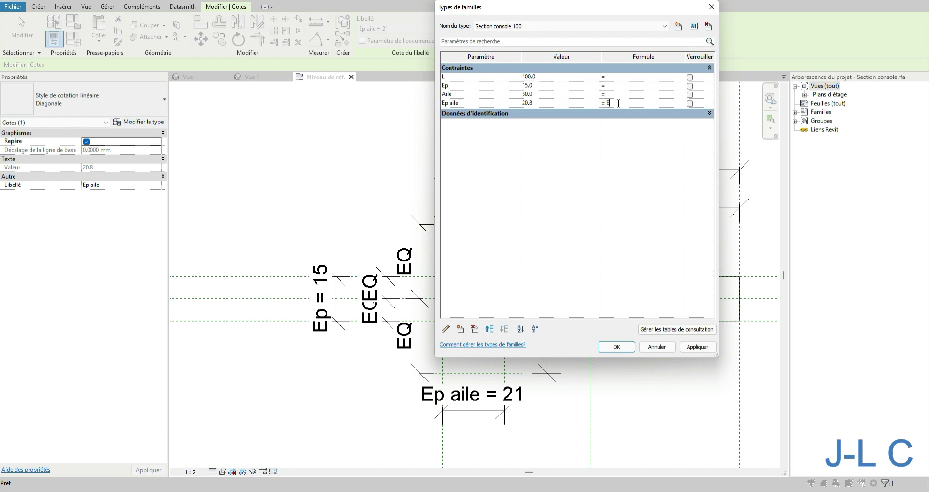
{"action": "key", "text": "Tab"}
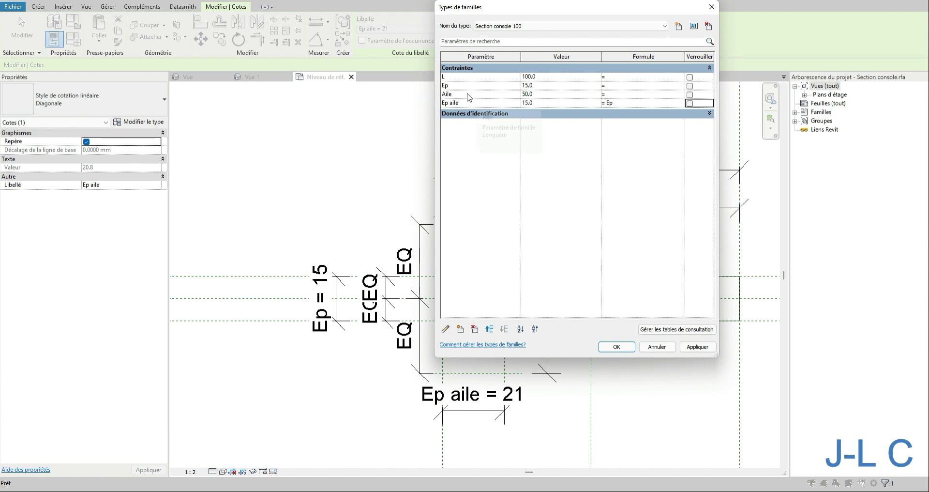
{"action": "left_click", "coordinate": [538, 86]}
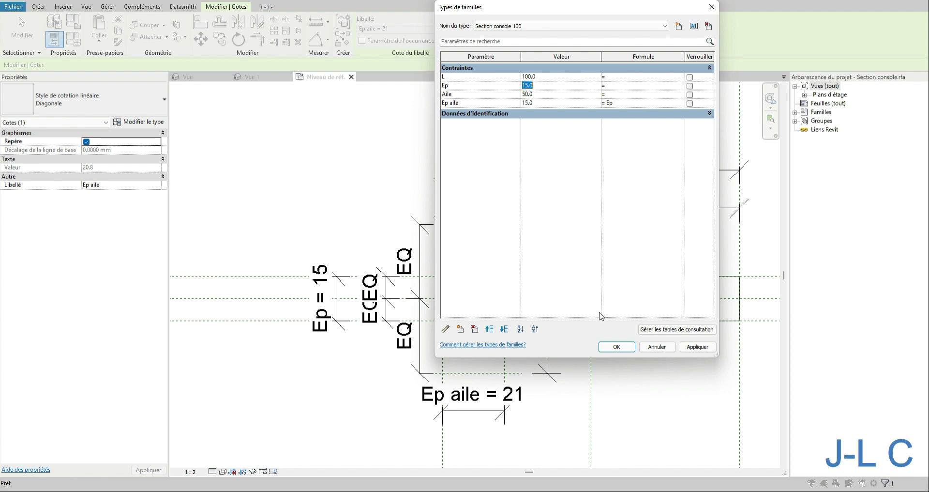
{"action": "left_click", "coordinate": [617, 346]}
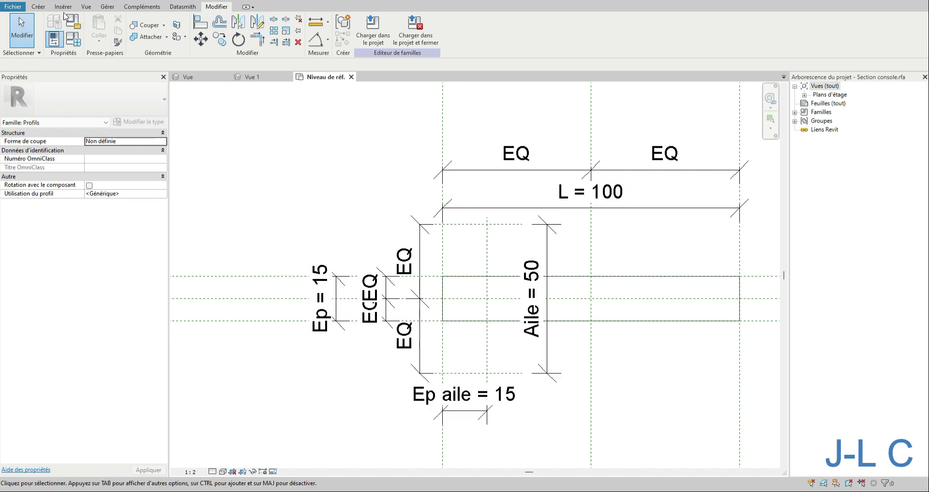
- Stretch the profile's left vertical line at both ends to the upper and lower short horizontal reference planes
{"action": "left_click", "coordinate": [445, 280]}
{"action": "left_click_drag", "start_coordinate": [443, 277], "coordinate": [443, 224]}
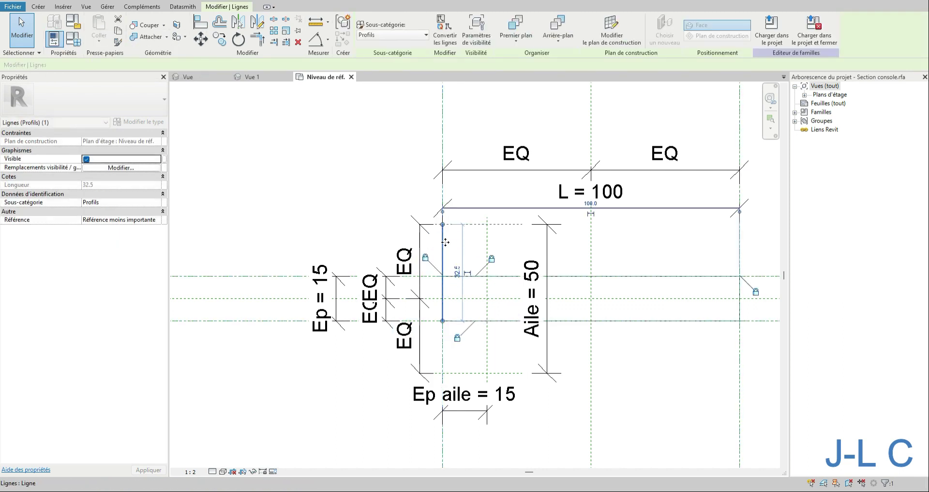
{"action": "left_click_drag", "start_coordinate": [443, 322], "coordinate": [443, 373]}
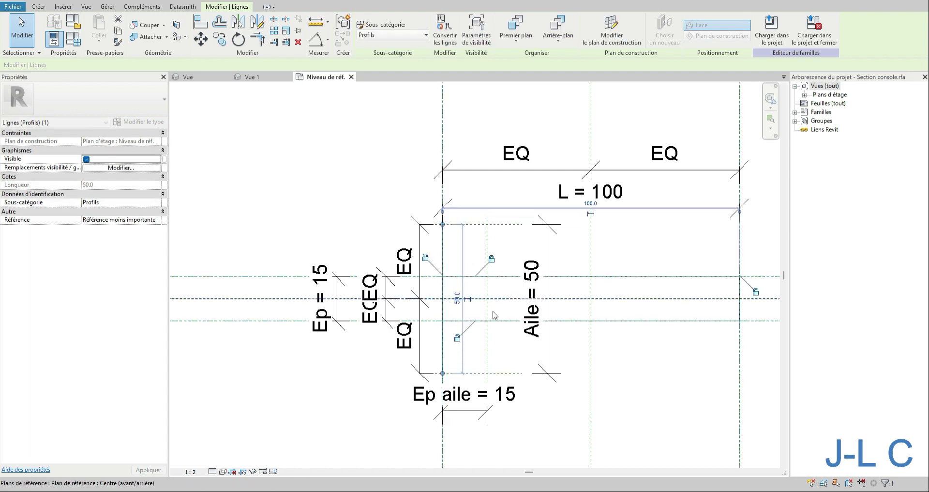
- Shorten the profile's two long horizontal lines so they start at the short vertical reference plane
{"action": "left_click", "coordinate": [479, 321]}
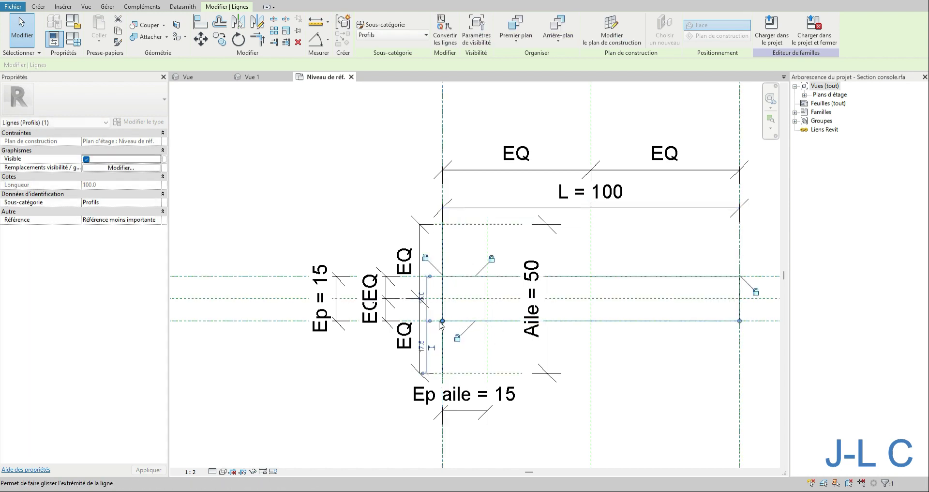
{"action": "left_click_drag", "start_coordinate": [444, 322], "coordinate": [487, 320]}
{"action": "left_click", "coordinate": [445, 277]}
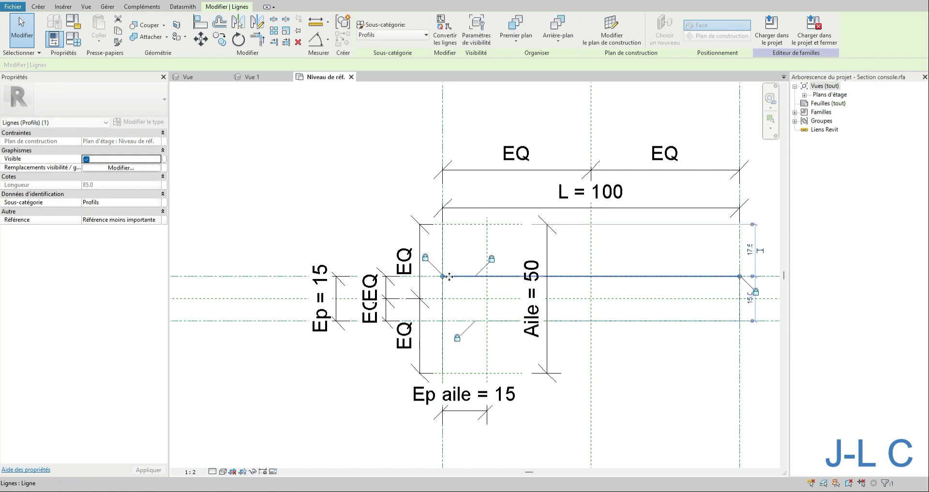
{"action": "left_click_drag", "start_coordinate": [443, 277], "coordinate": [487, 276]}
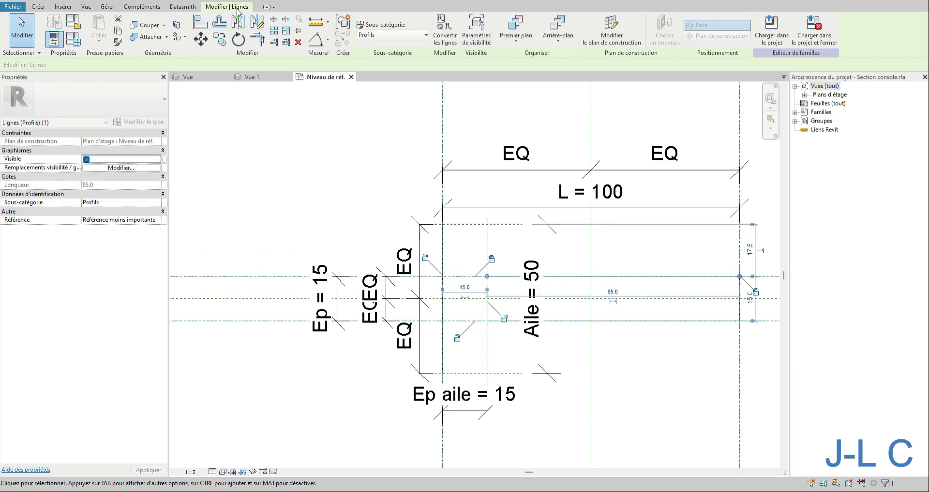
- Draw the flange's top edge and the inner edge down to the web as profile lines, locked to the reference planes
{"action": "left_click", "coordinate": [38, 7]}
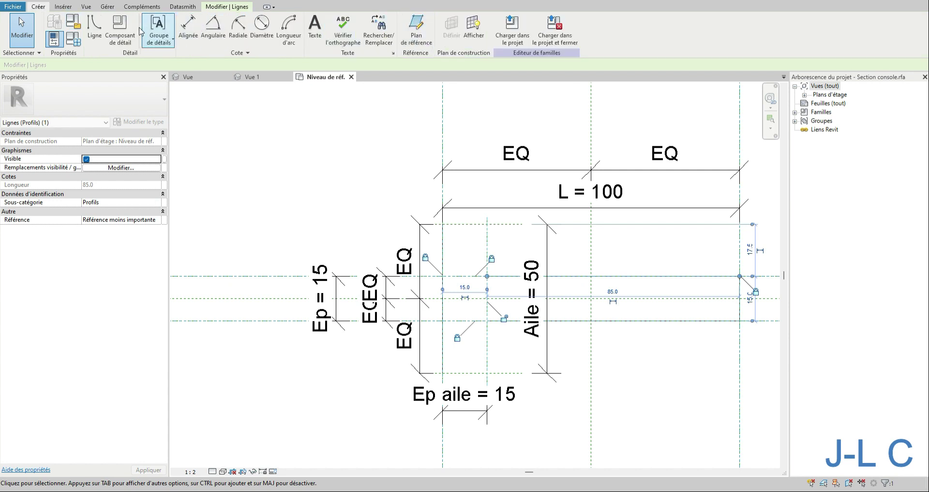
{"action": "left_click", "coordinate": [92, 37]}
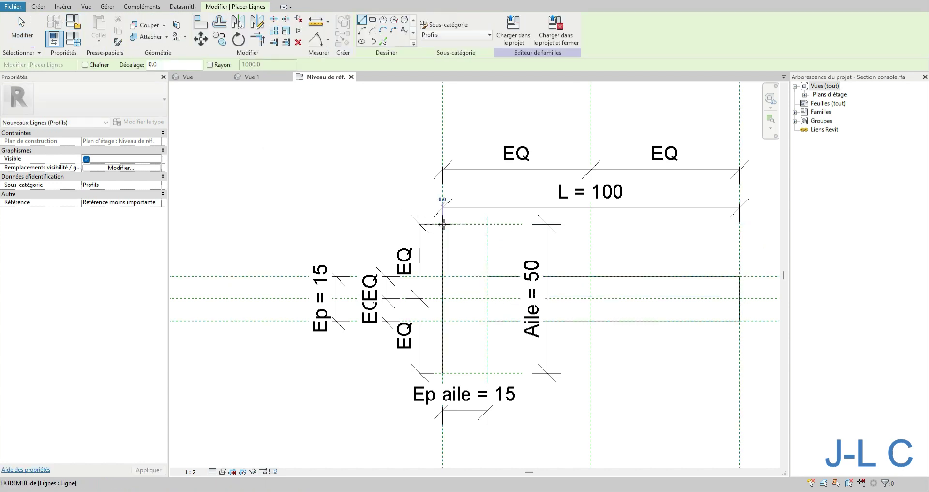
{"action": "left_click", "coordinate": [487, 224]}
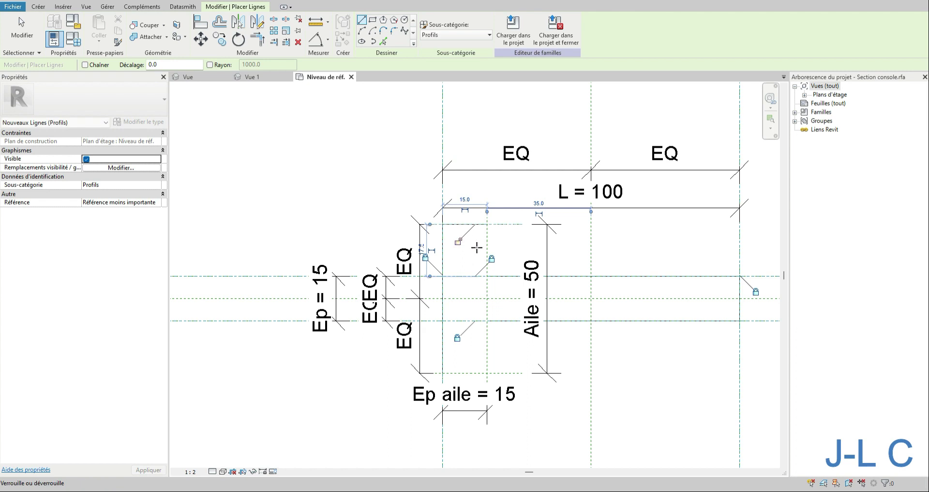
{"action": "left_click", "coordinate": [487, 225]}
{"action": "left_click", "coordinate": [487, 275]}
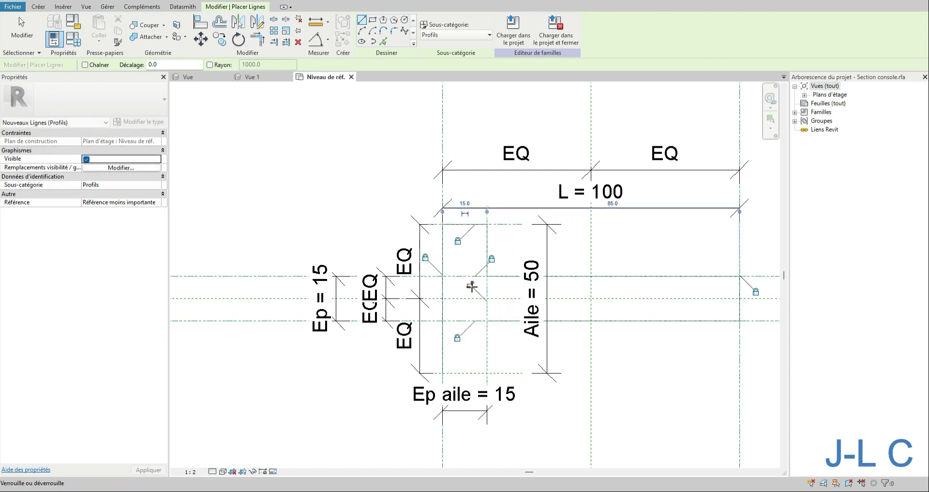
- Draw the flange's lower inner edge and bottom edge to close the T-shaped profile, locking both lines to the reference planes
{"action": "left_click", "coordinate": [487, 373]}
{"action": "left_click", "coordinate": [487, 321]}
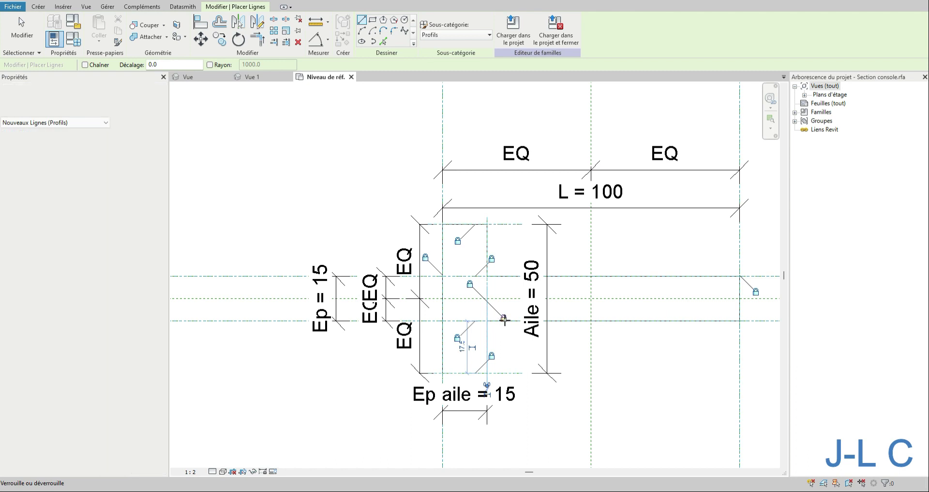
{"action": "left_click", "coordinate": [442, 373]}
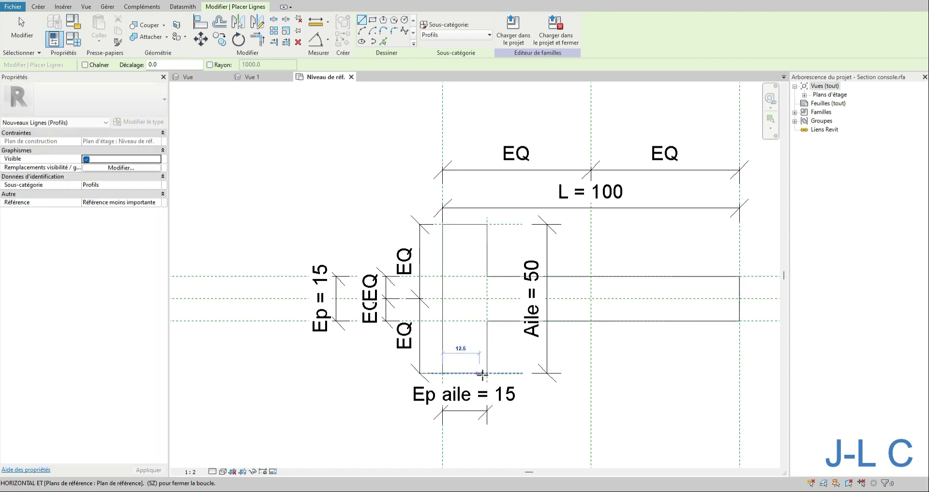
{"action": "left_click", "coordinate": [487, 373]}
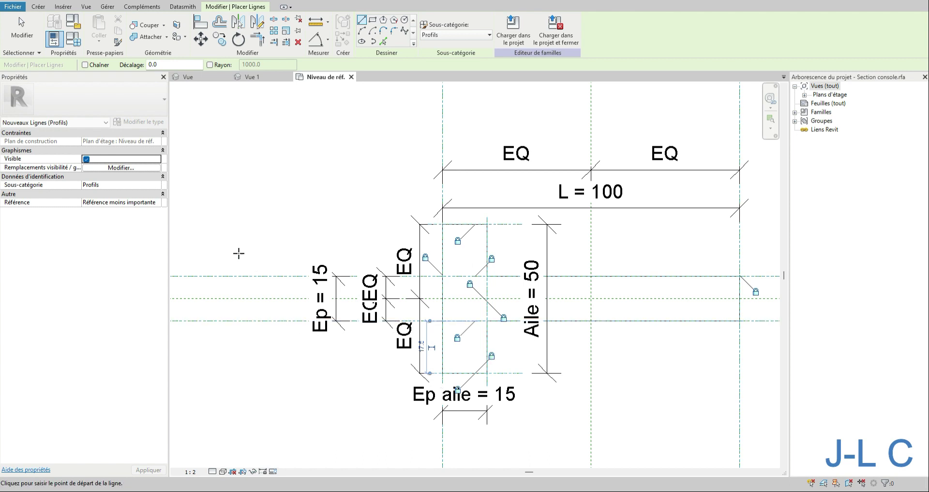
{"action": "left_click", "coordinate": [28, 37]}
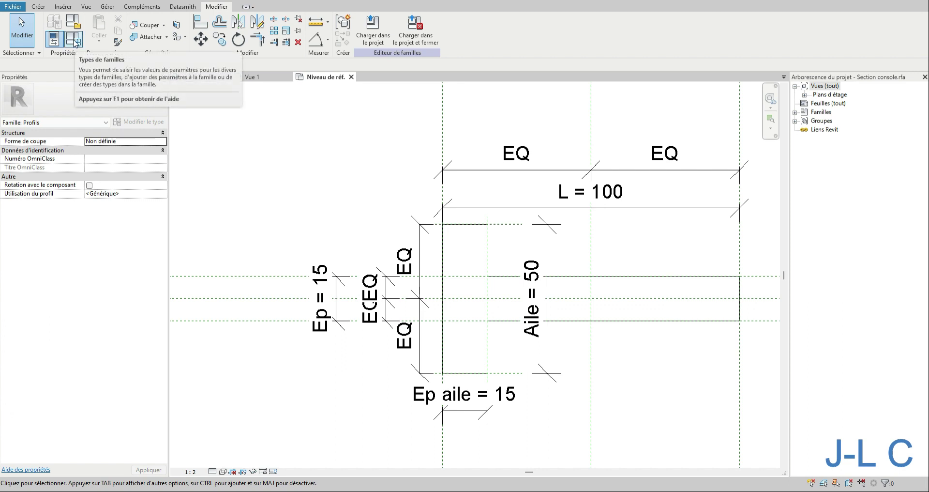
- Save the Section console profile family, close it and load it only into Console.rfa, replacing the existing version and its parameter values
{"action": "left_click", "coordinate": [411, 39]}
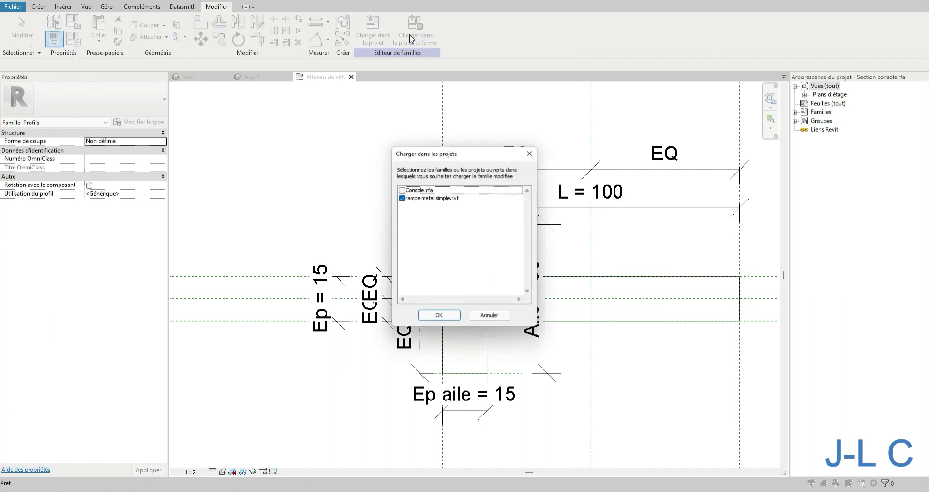
{"action": "left_click", "coordinate": [402, 198]}
{"action": "left_click", "coordinate": [401, 190]}
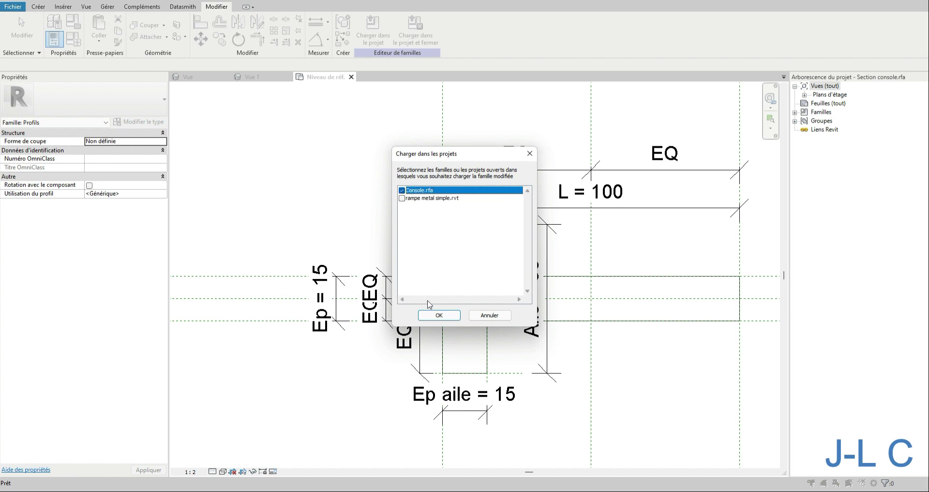
{"action": "left_click", "coordinate": [445, 321]}
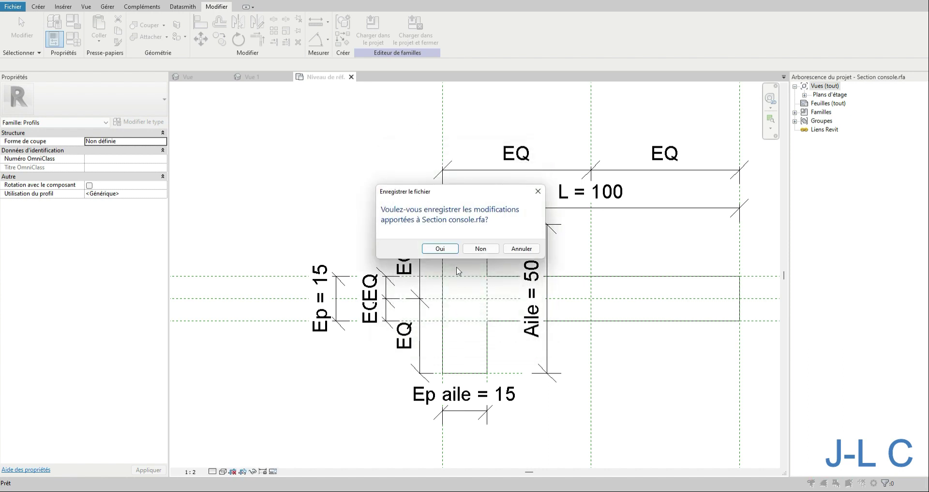
{"action": "left_click", "coordinate": [445, 253]}
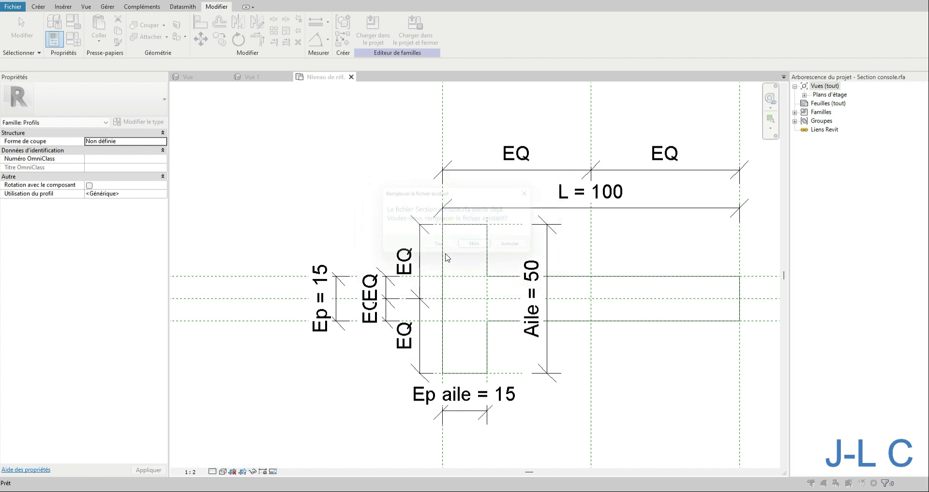
{"action": "left_click", "coordinate": [441, 247]}
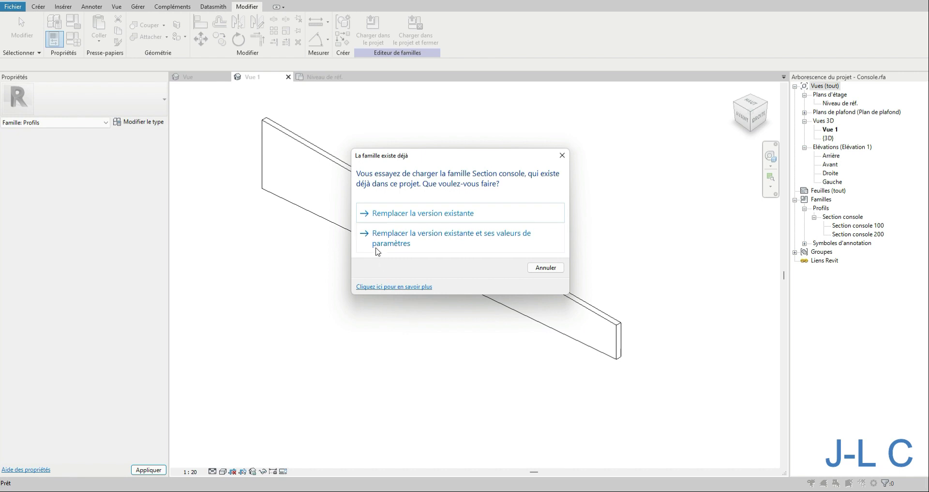
{"action": "left_click", "coordinate": [385, 241]}
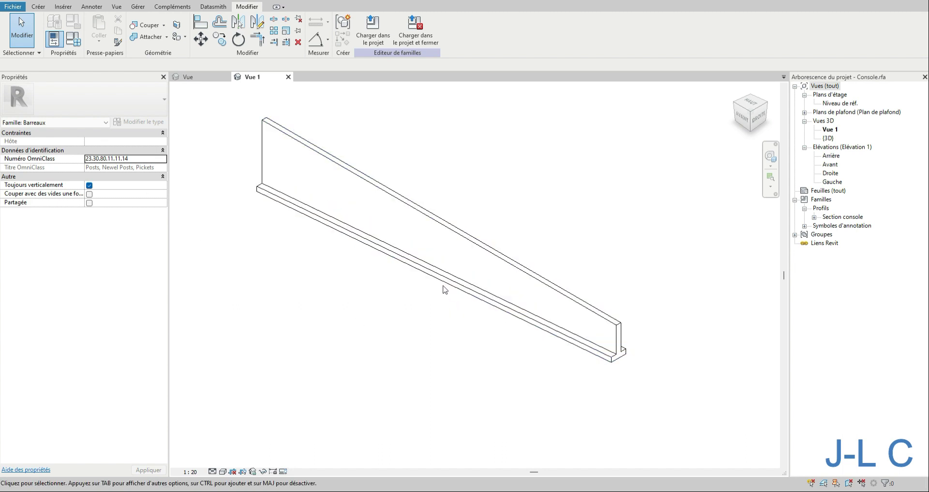
- Edit the Console's swept blend so the profiles at both ends are inverted, placing the T's flange along the top edge
{"action": "double_click", "coordinate": [390, 193]}
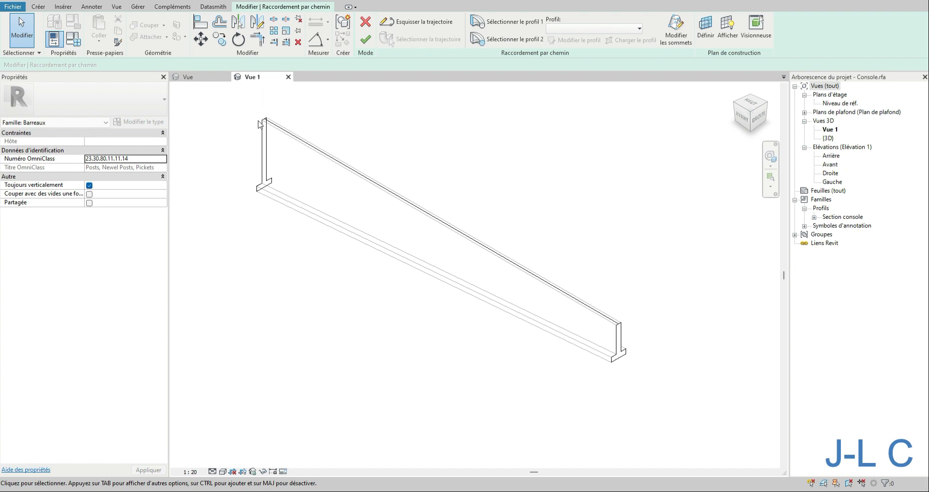
{"action": "left_click", "coordinate": [262, 136]}
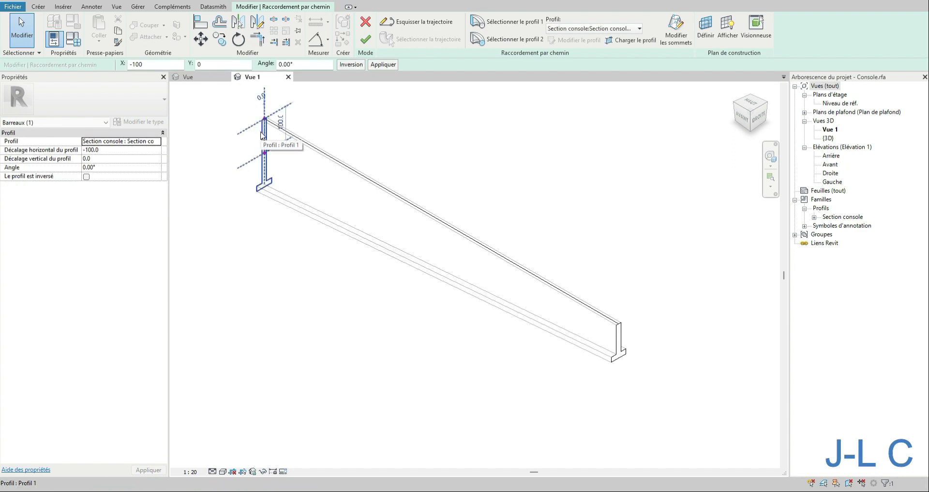
{"action": "left_click", "coordinate": [122, 167]}
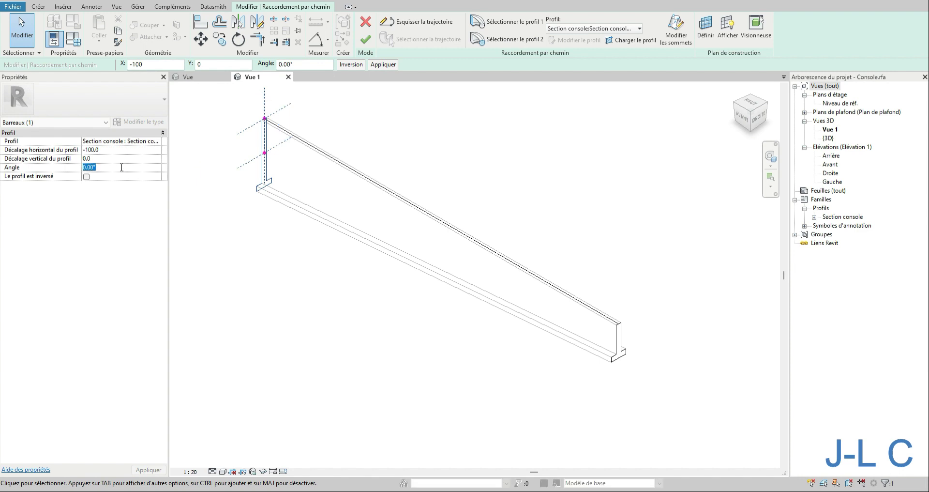
{"action": "left_click", "coordinate": [86, 177]}
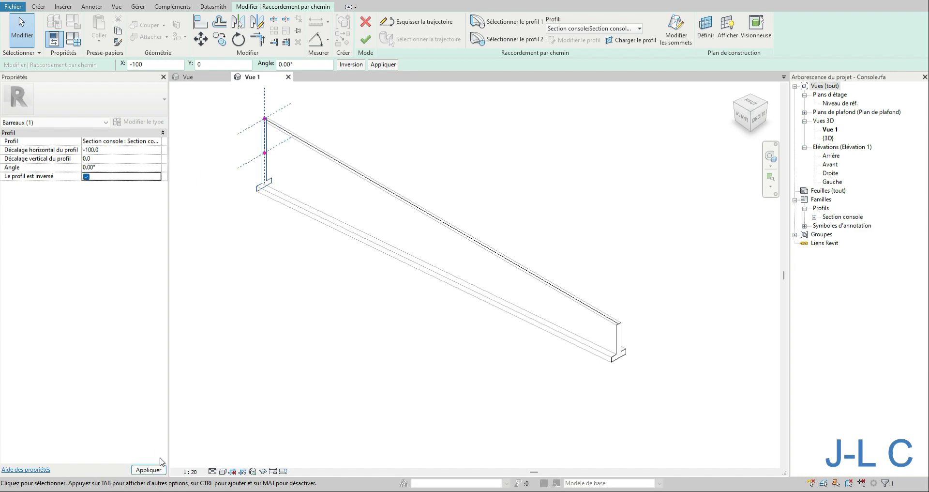
{"action": "left_click", "coordinate": [149, 470]}
{"action": "left_click", "coordinate": [618, 356]}
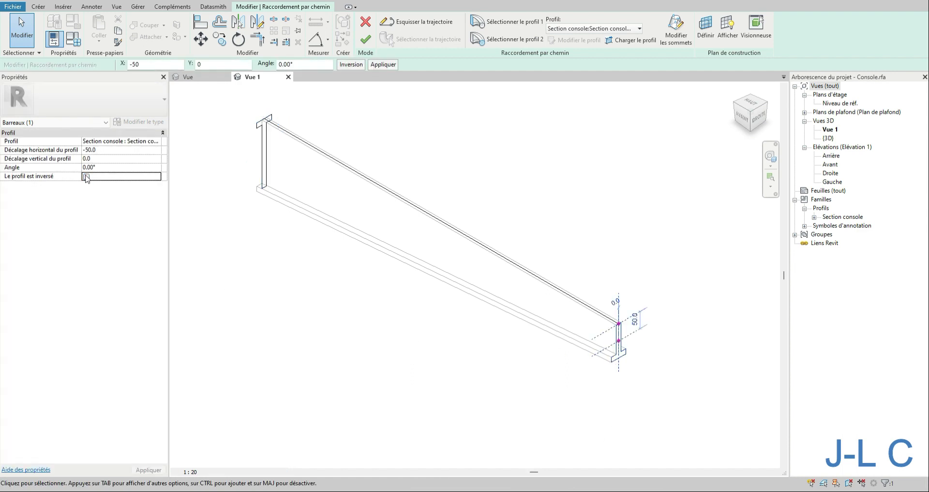
{"action": "left_click", "coordinate": [331, 359]}
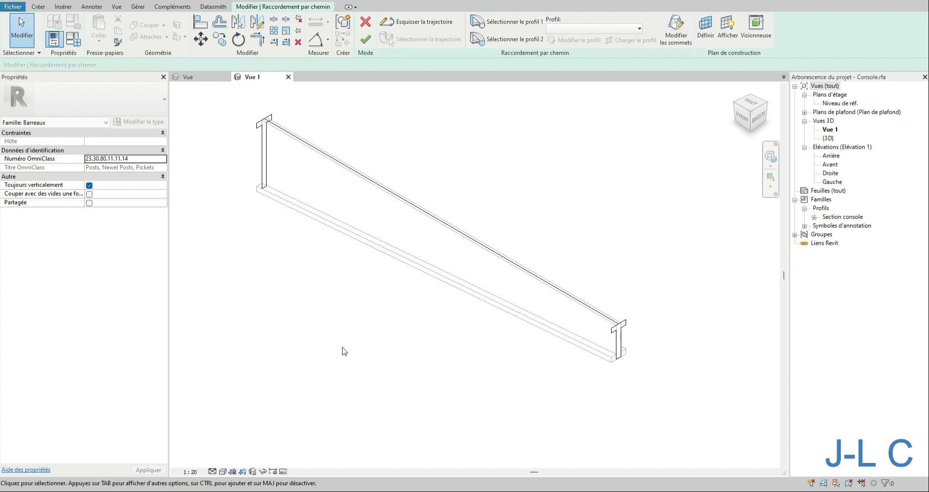
{"action": "left_click", "coordinate": [366, 40]}
{"action": "left_click", "coordinate": [439, 307]}
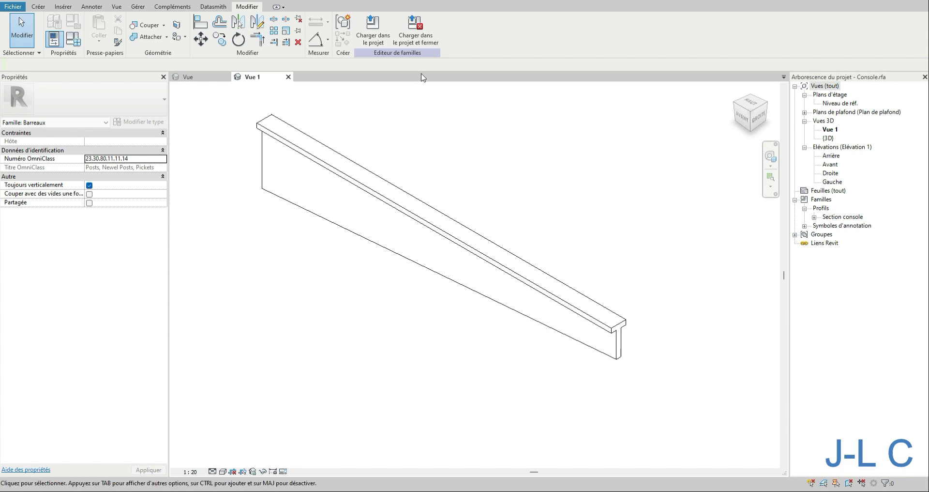
- Save the Console family, close it and load it into rampe metal simple.rvt, replacing the existing version and its parameter values
{"action": "left_click", "coordinate": [410, 47]}
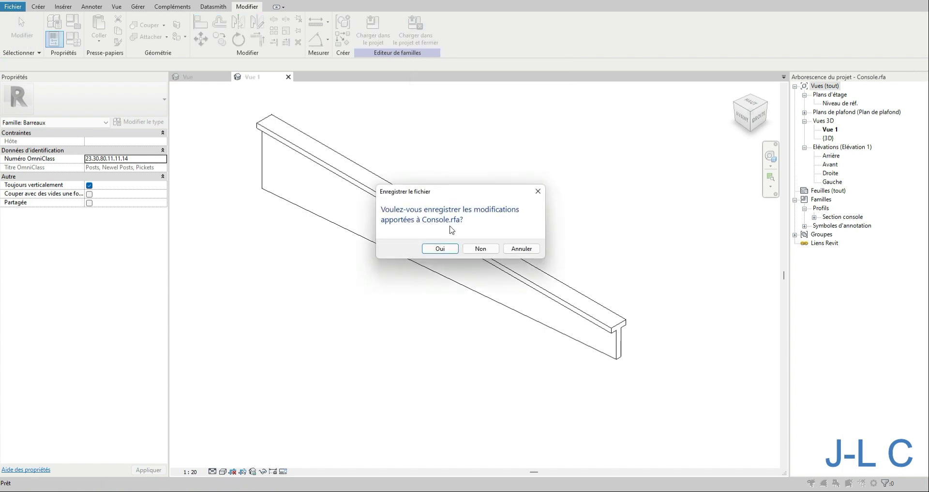
{"action": "left_click", "coordinate": [440, 247]}
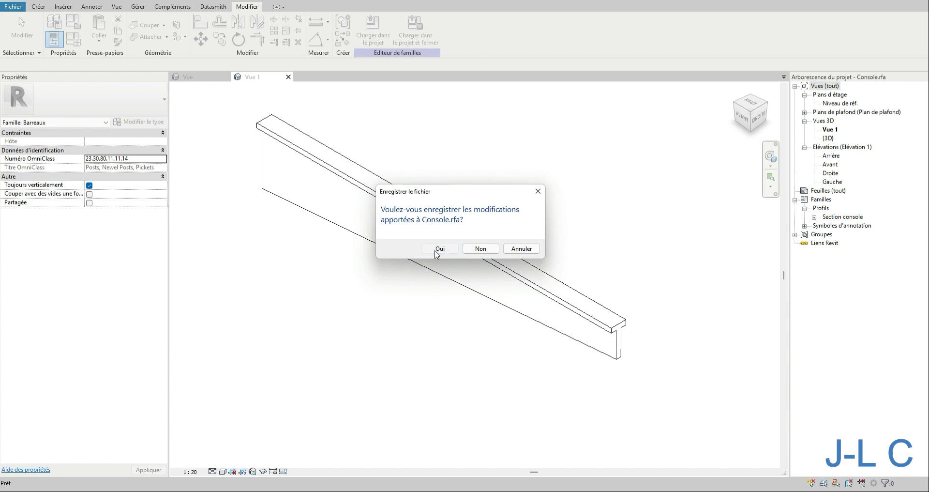
{"action": "left_click", "coordinate": [437, 250]}
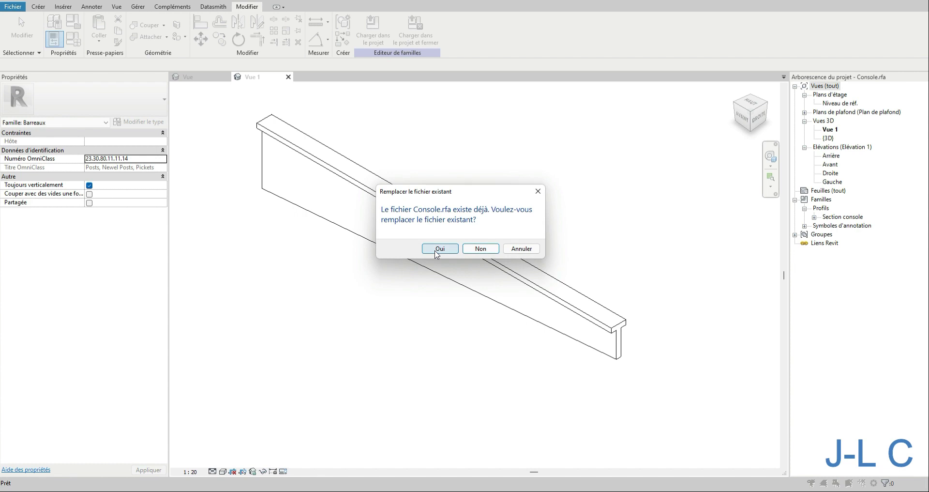
{"action": "left_click", "coordinate": [439, 248]}
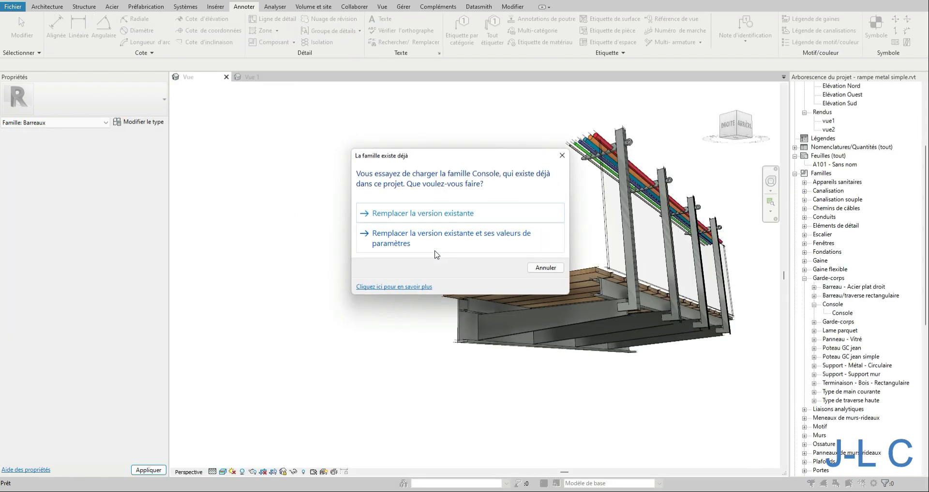
{"action": "left_click", "coordinate": [425, 235]}
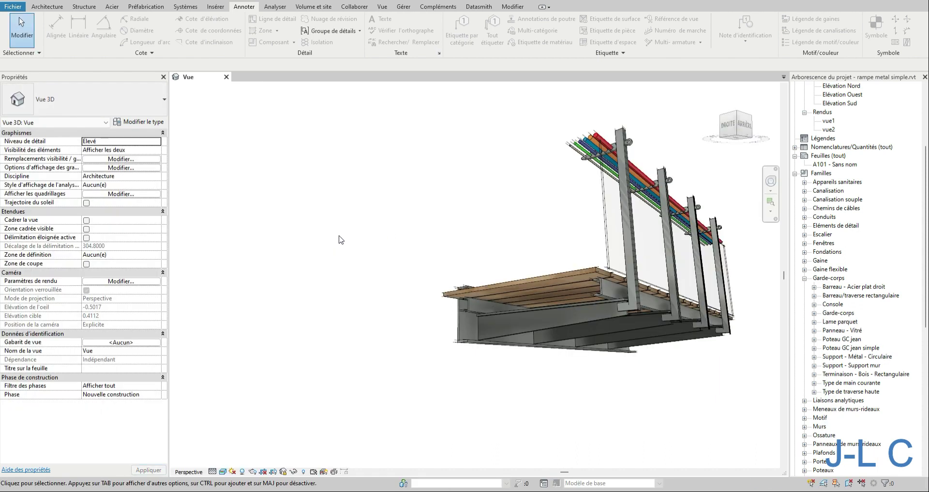
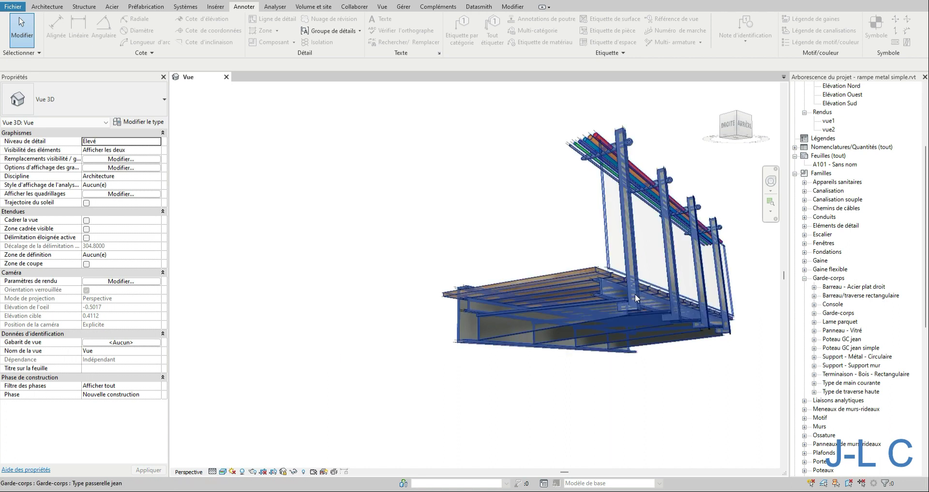
{"action": "left_click", "coordinate": [552, 273]}
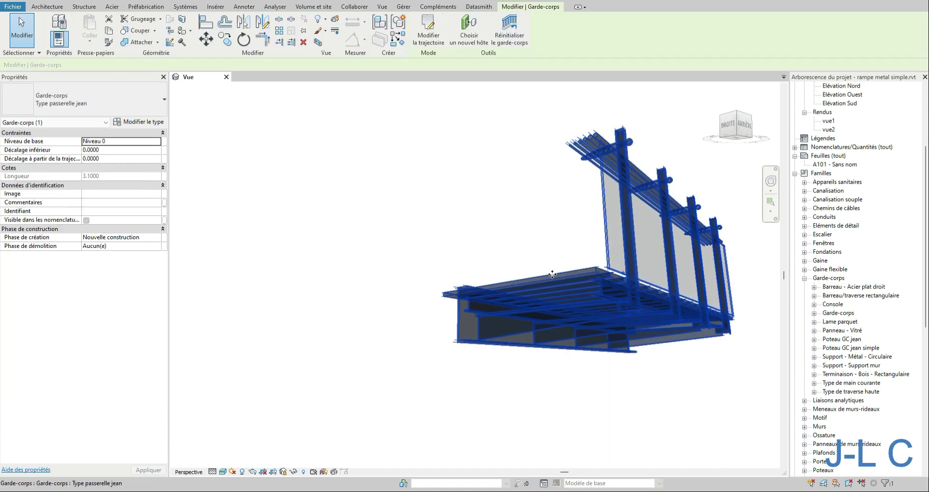
{"action": "left_click", "coordinate": [536, 233]}
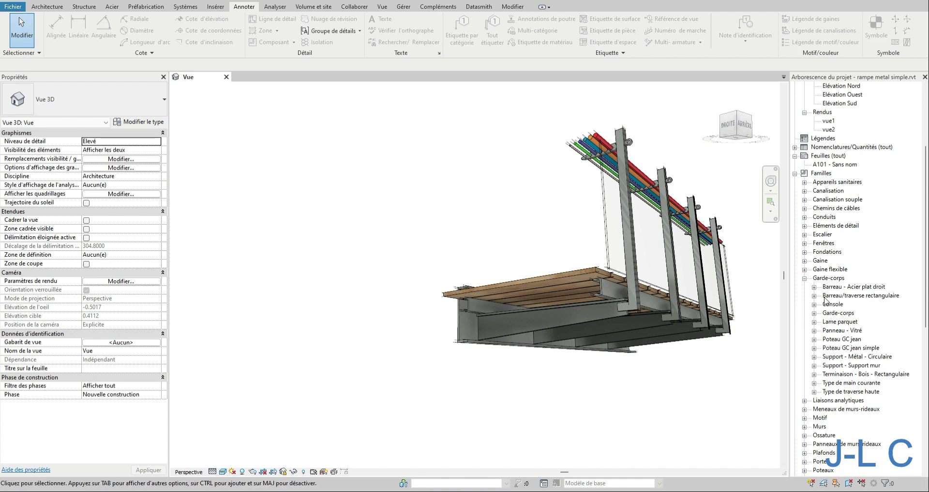
- Open the Lame parquet railing family for editing from the project
{"action": "double_click", "coordinate": [839, 321]}
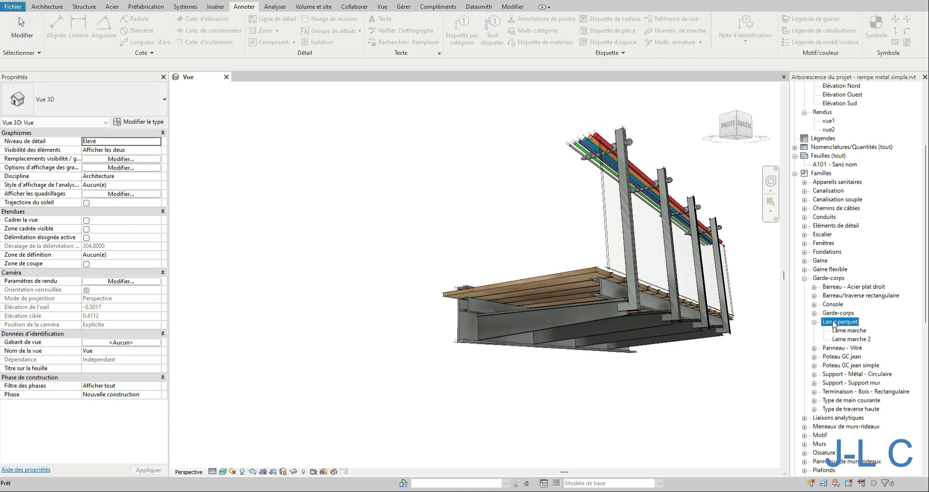
{"action": "right_click", "coordinate": [833, 322]}
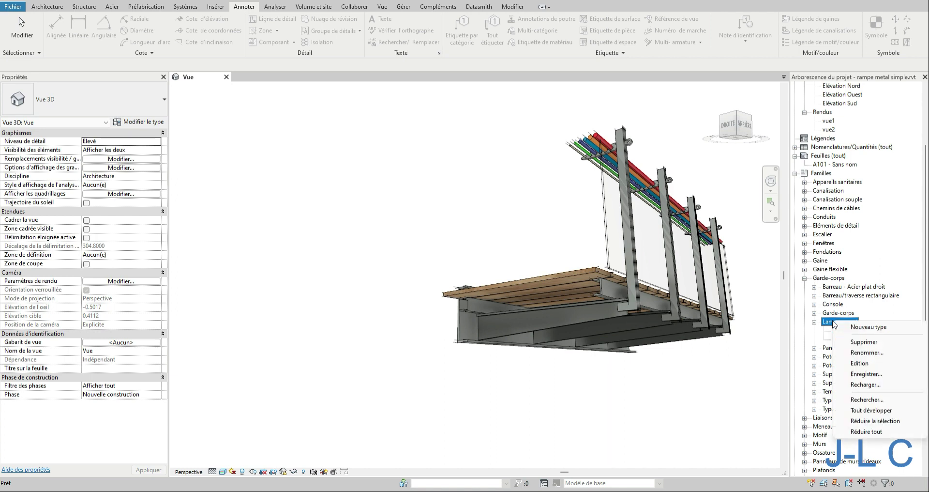
{"action": "left_click", "coordinate": [860, 365]}
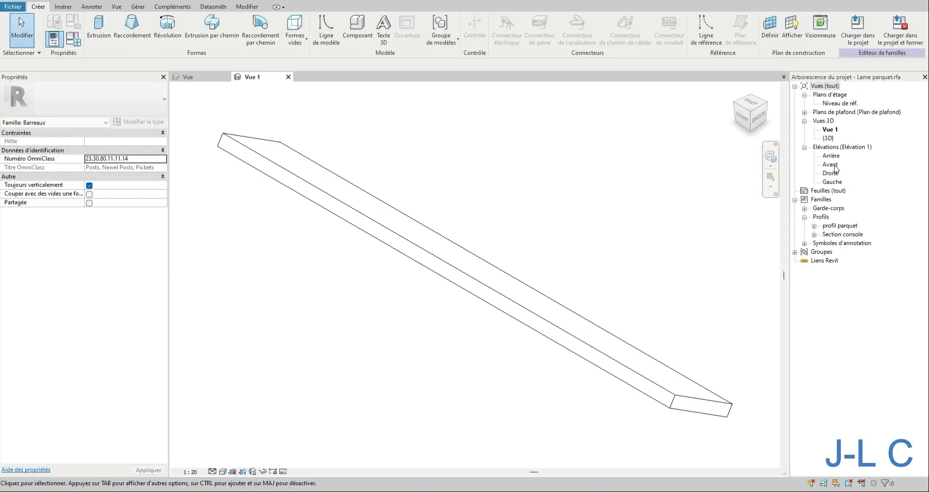
- Examine the plank in the Avant and Droite elevations, including its reference planes, labelled dimensions and nested Lame parquet face component
{"action": "left_click", "coordinate": [829, 165]}
{"action": "left_click", "coordinate": [830, 165]}
{"action": "left_click", "coordinate": [879, 191]}
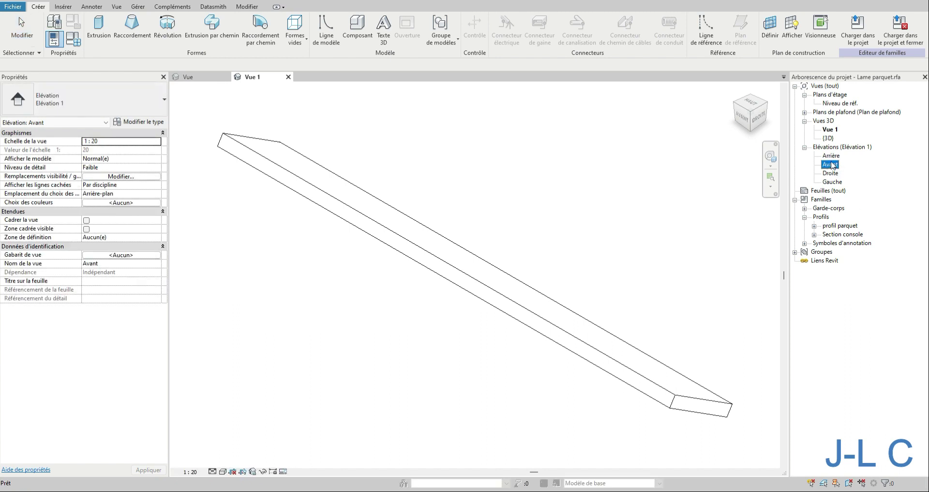
{"action": "double_click", "coordinate": [830, 165]}
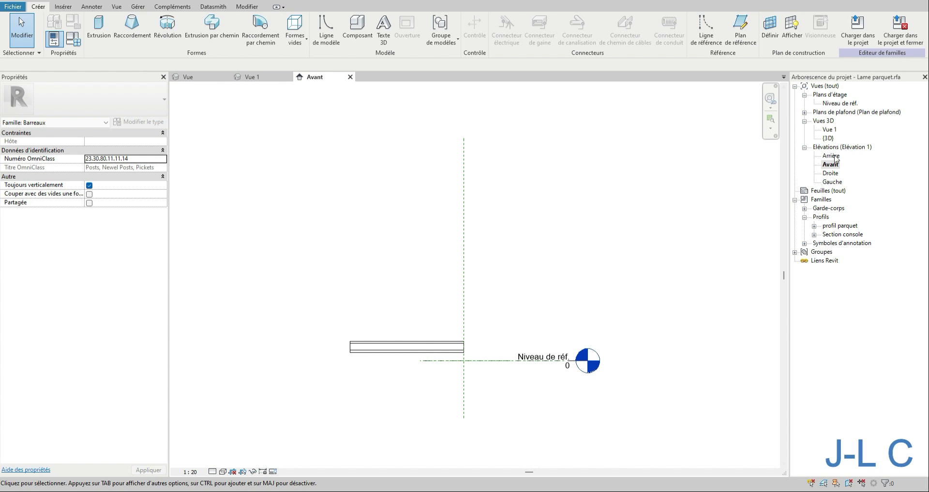
{"action": "double_click", "coordinate": [831, 173]}
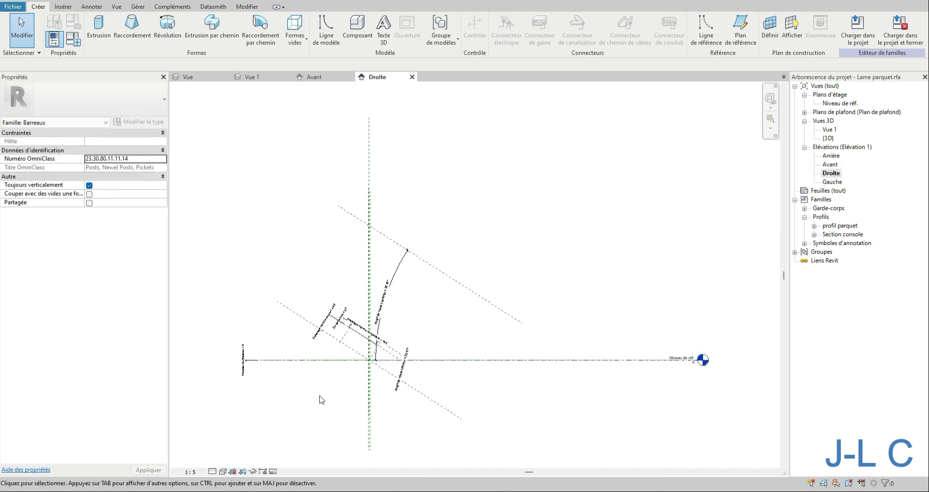
{"action": "scroll", "coordinate": [321, 399], "scroll_direction": "up", "scroll_amount": 4}
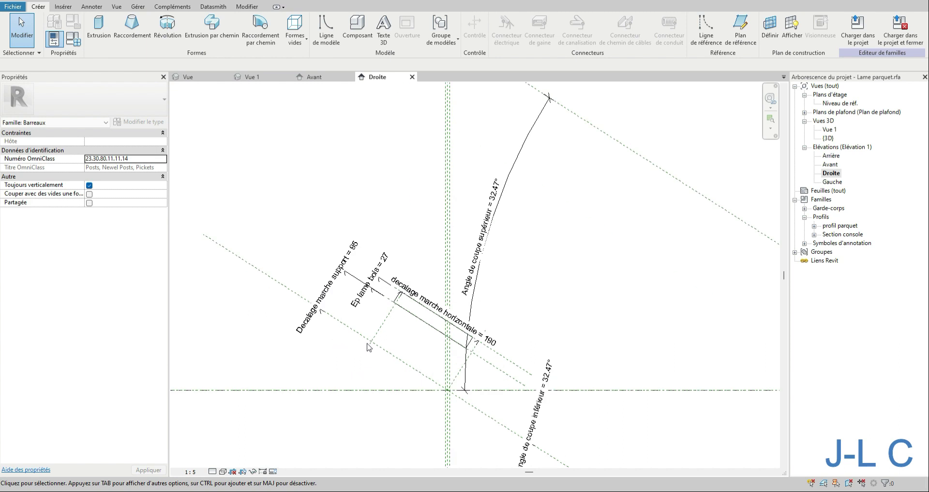
{"action": "scroll", "coordinate": [368, 347], "scroll_direction": "down", "scroll_amount": 1}
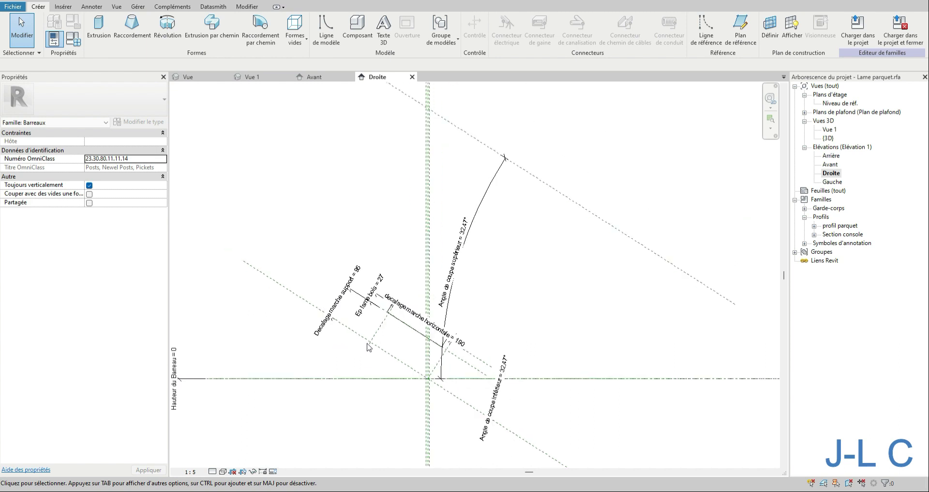
{"action": "left_click", "coordinate": [429, 373]}
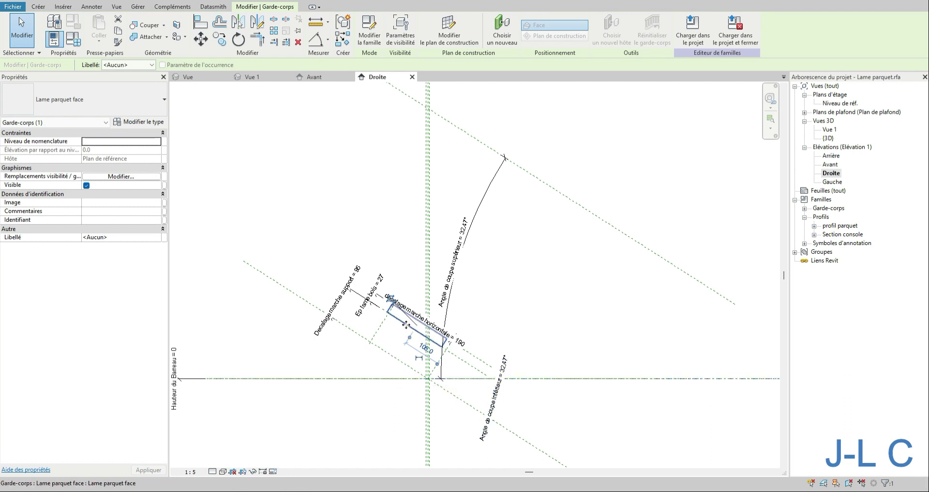
- Delete the nested Section console profile family from the Lame parquet family
{"action": "left_click", "coordinate": [814, 235]}
{"action": "right_click", "coordinate": [843, 234]}
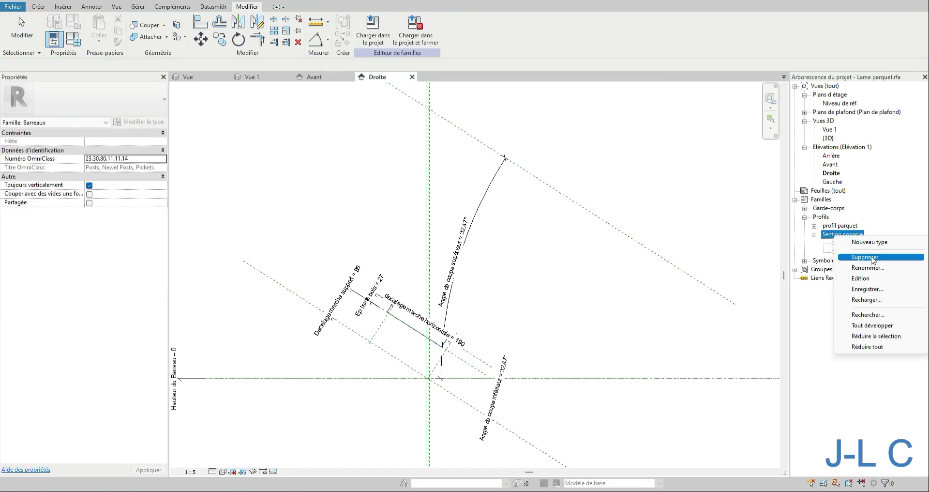
{"action": "left_click", "coordinate": [866, 257]}
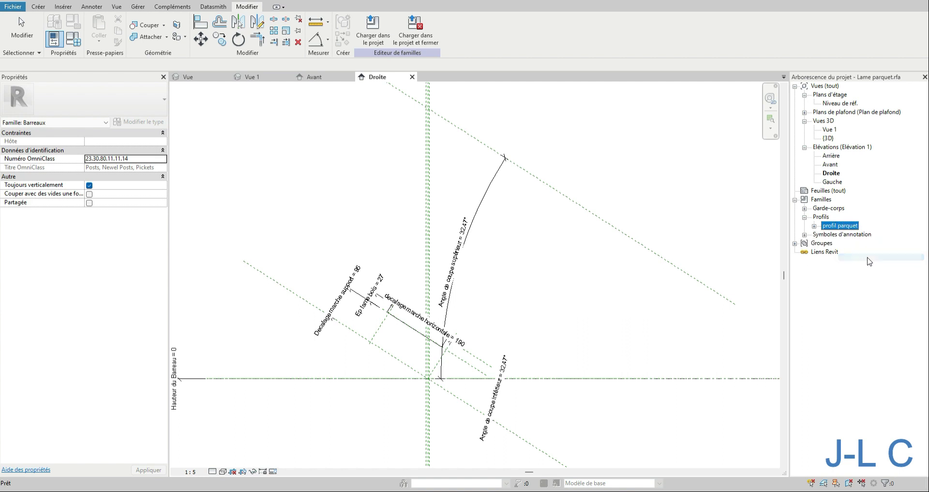
- Check the type properties of the nested profil parquet 180 profile without changing them
{"action": "left_click", "coordinate": [814, 226]}
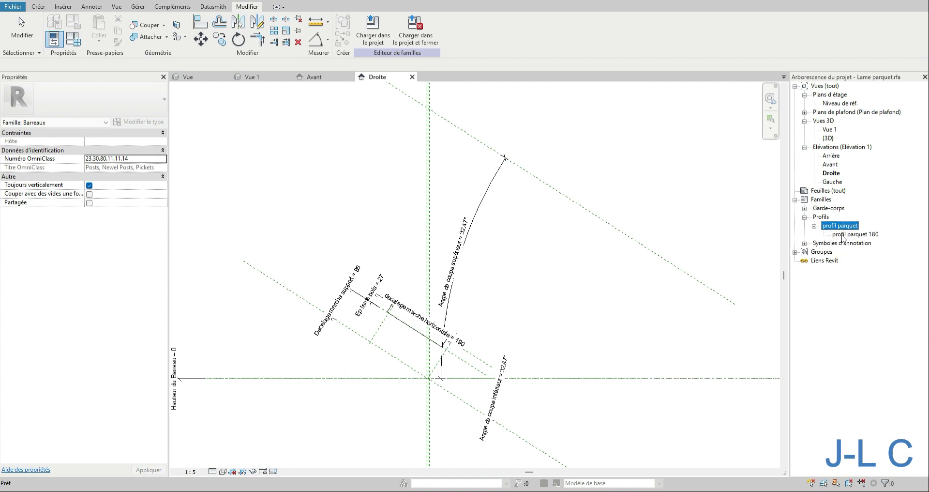
{"action": "double_click", "coordinate": [837, 236]}
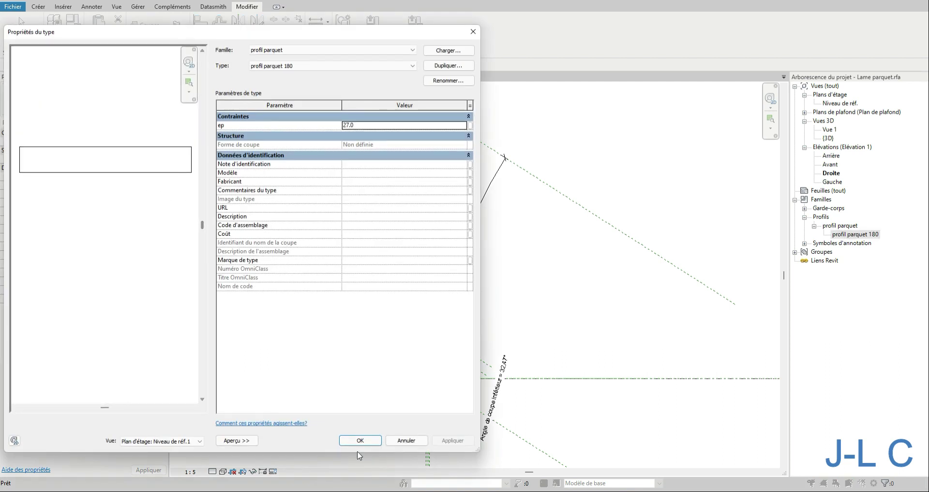
{"action": "left_click", "coordinate": [419, 441]}
- Open the nested profil parquet family for editing and display its family category and parameters
{"action": "right_click", "coordinate": [839, 226]}
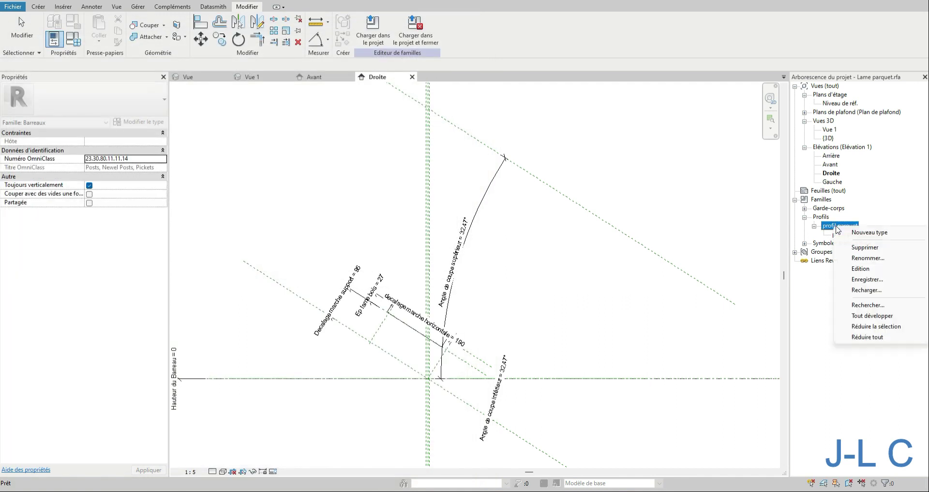
{"action": "left_click", "coordinate": [864, 268]}
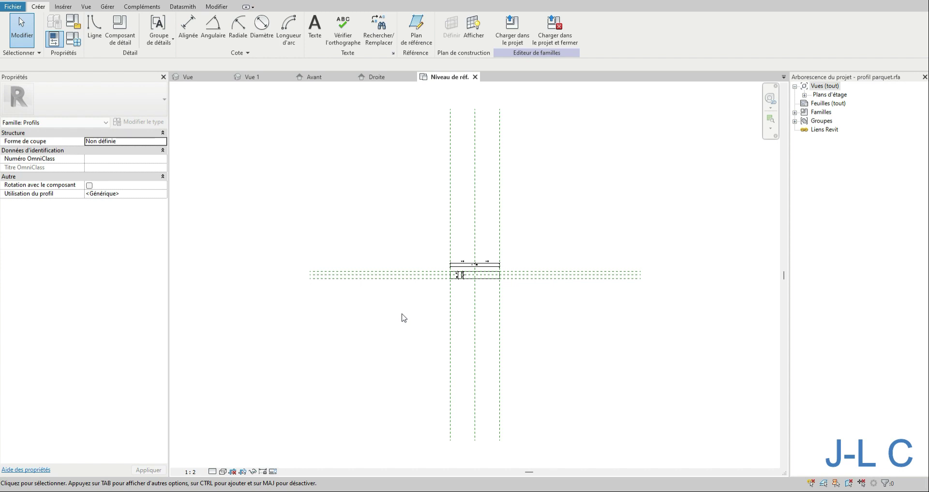
{"action": "left_click", "coordinate": [73, 23]}
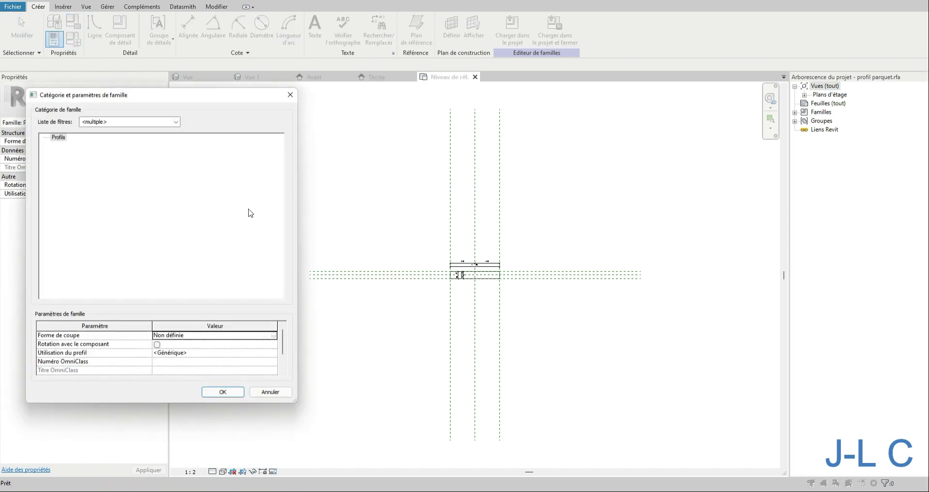
- Dismiss the family category settings and move the L width dimension above the EQ dimension of the parquet profile
{"action": "left_click", "coordinate": [265, 394]}
{"action": "scroll", "coordinate": [456, 293], "scroll_direction": "up", "scroll_amount": 5}
{"action": "middle_click_drag", "start_coordinate": [523, 348], "coordinate": [520, 349]}
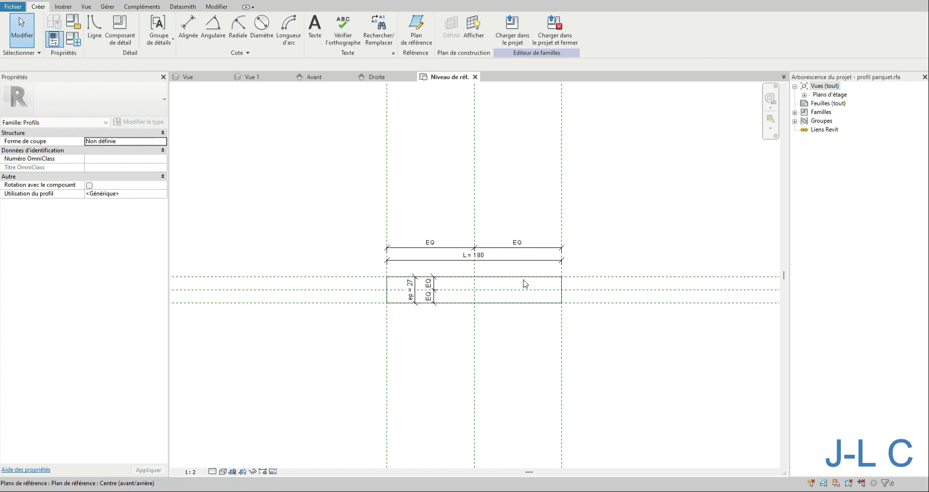
{"action": "left_click", "coordinate": [527, 263]}
{"action": "left_click_drag", "start_coordinate": [517, 239], "coordinate": [516, 195]}
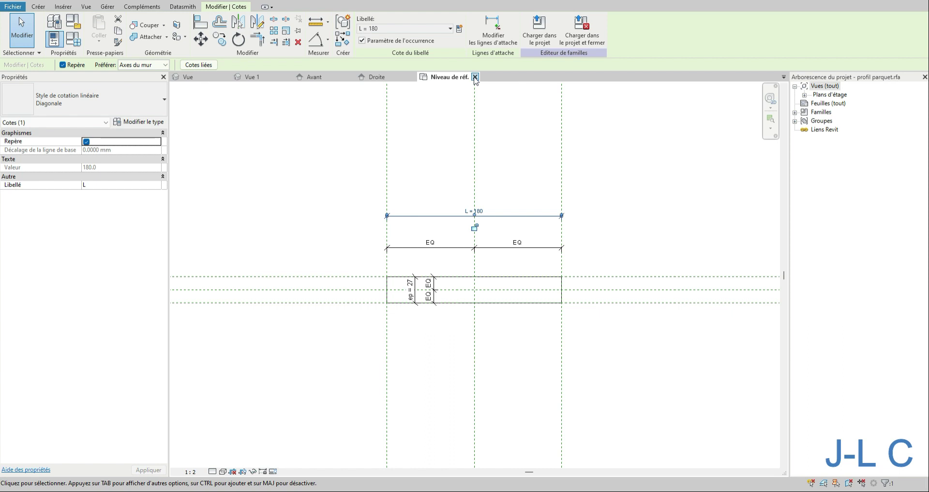
- Close the profil parquet family without saving its changes
{"action": "left_click", "coordinate": [475, 76]}
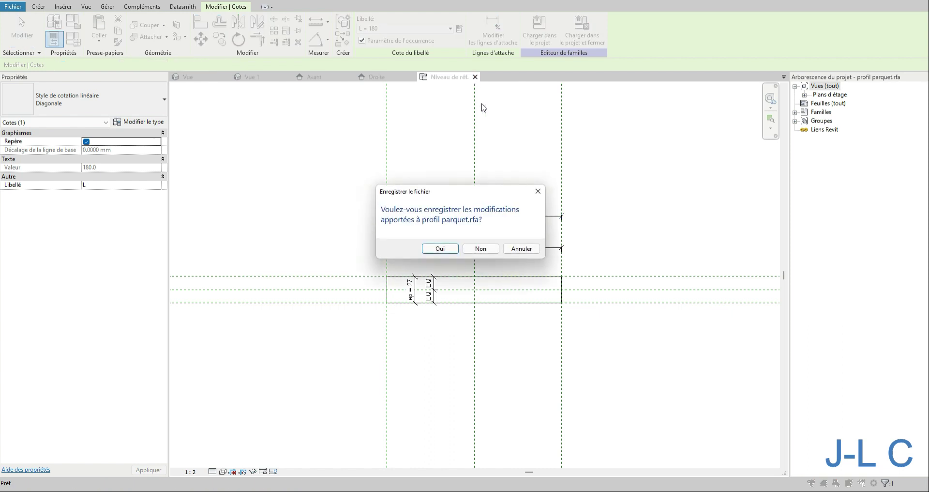
{"action": "left_click", "coordinate": [478, 249]}
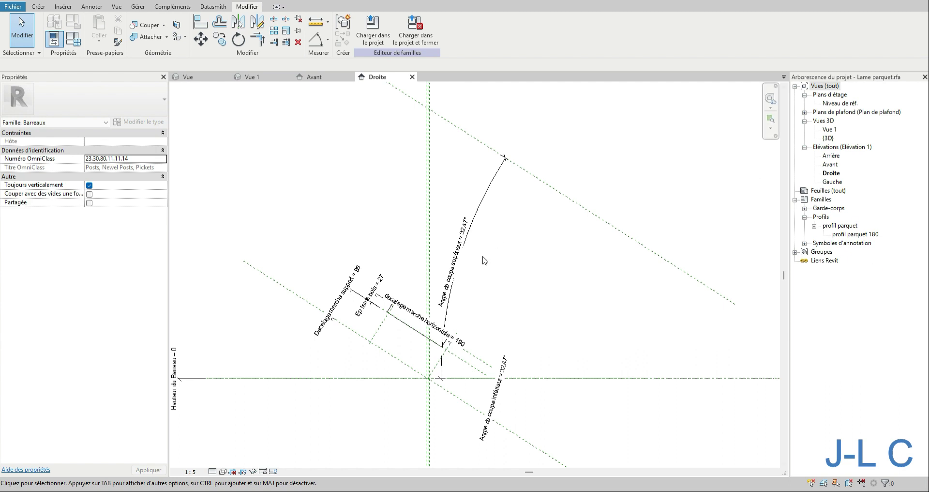
- Expand the Garde-corps families in the project browser and examine the nested plank placed in the Droite elevation
{"action": "left_click", "coordinate": [805, 209]}
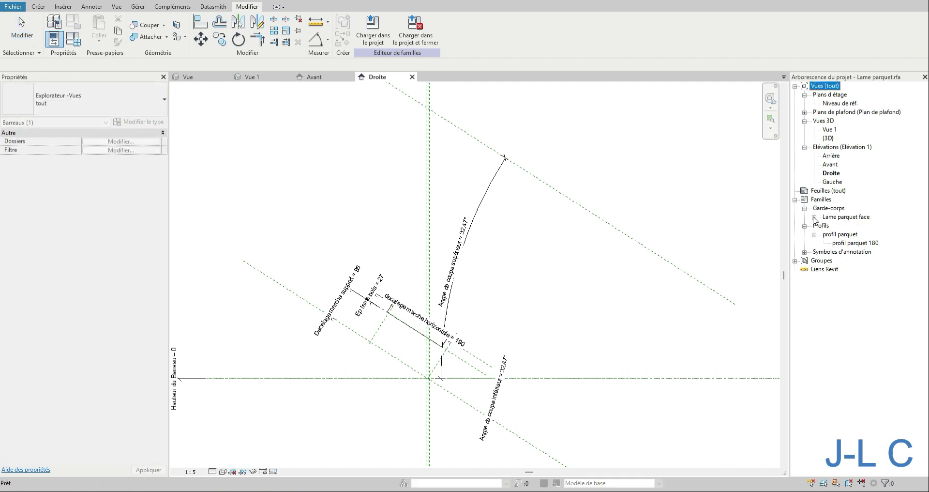
{"action": "left_click", "coordinate": [815, 217]}
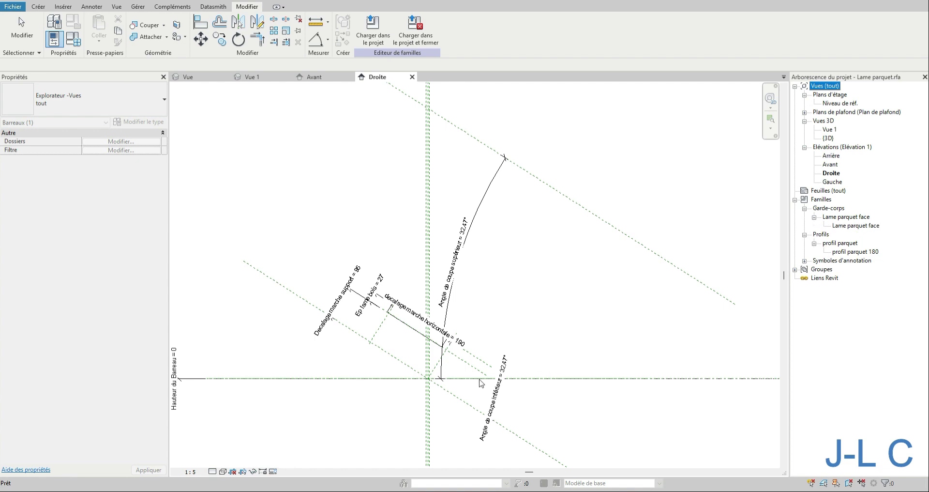
{"action": "left_click", "coordinate": [415, 333]}
{"action": "left_click", "coordinate": [415, 333]}
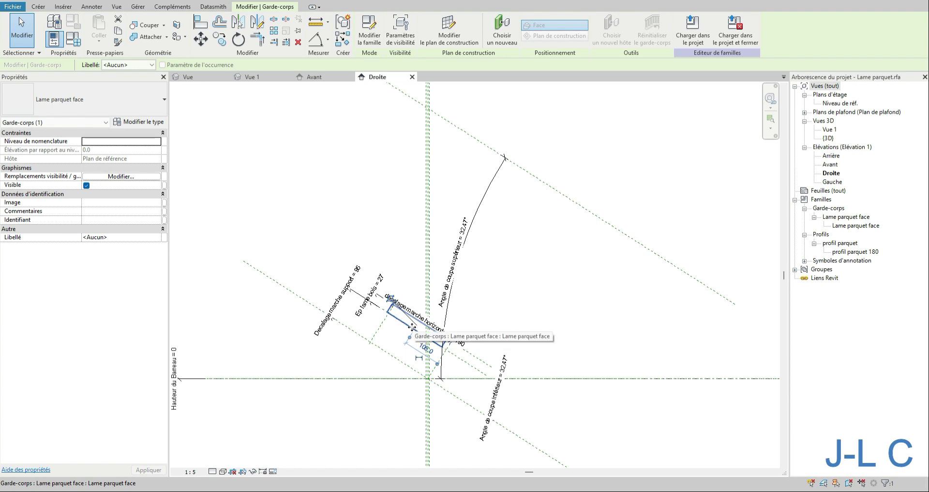
{"action": "left_click", "coordinate": [400, 251]}
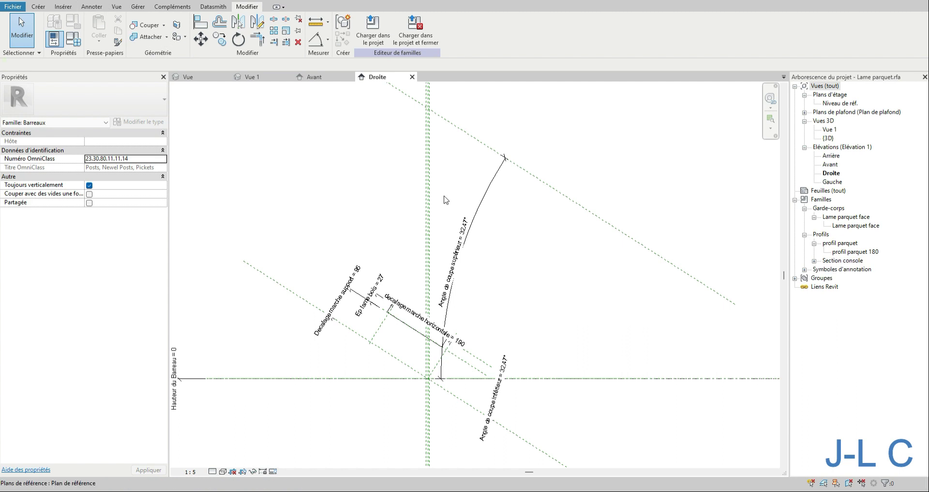
{"action": "scroll", "coordinate": [438, 387], "scroll_direction": "up", "scroll_amount": 3}
{"action": "scroll", "coordinate": [428, 349], "scroll_direction": "up", "scroll_amount": 1}
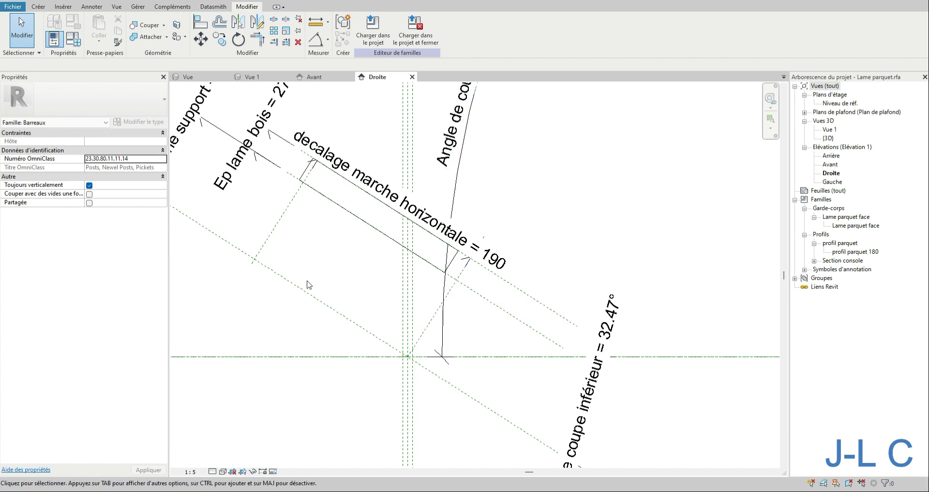
{"action": "scroll", "coordinate": [300, 286], "scroll_direction": "down", "scroll_amount": 3}
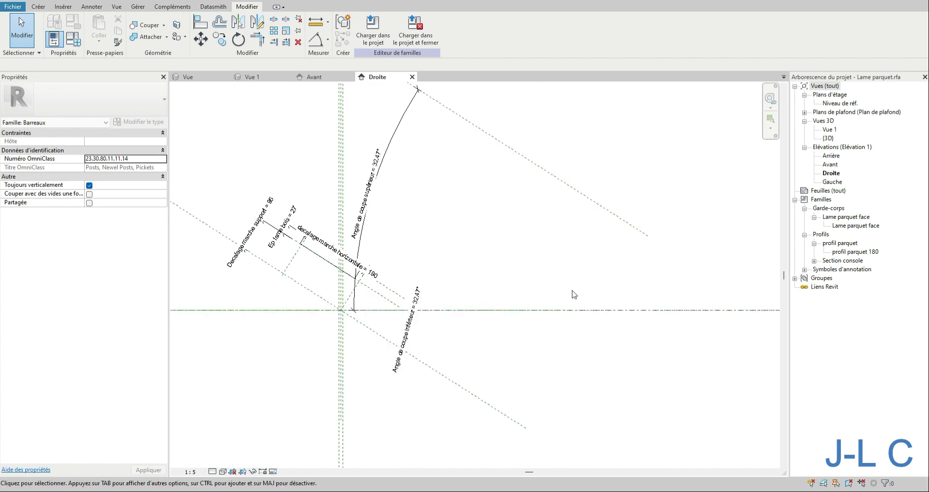
{"action": "middle_click_drag", "start_coordinate": [571, 293], "coordinate": [501, 305]}
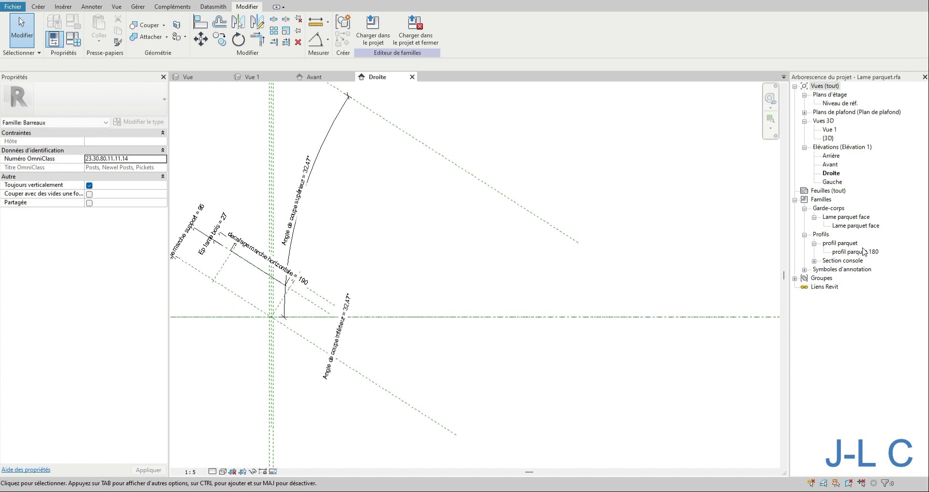
- Open the nested Garde-corps family Lame parquet face for editing
{"action": "left_click", "coordinate": [843, 218]}
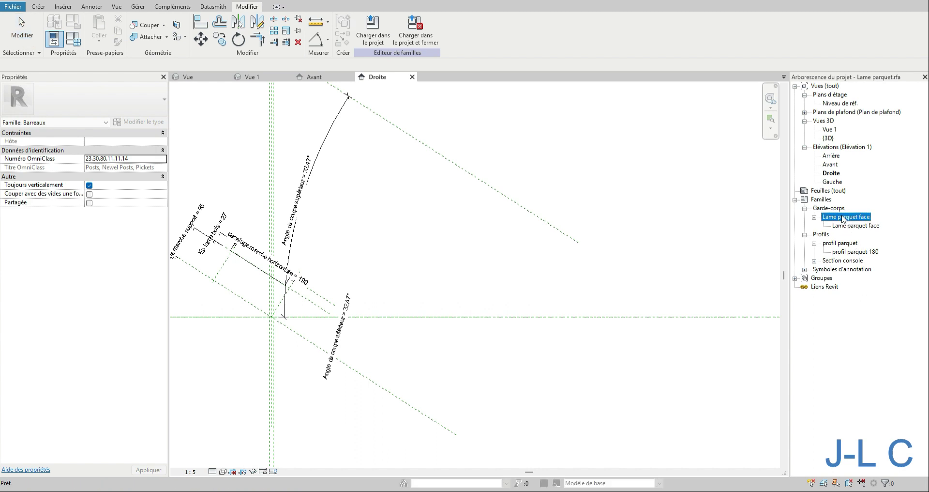
{"action": "right_click", "coordinate": [843, 218]}
{"action": "key", "text": "Escape"}
{"action": "right_click", "coordinate": [844, 220]}
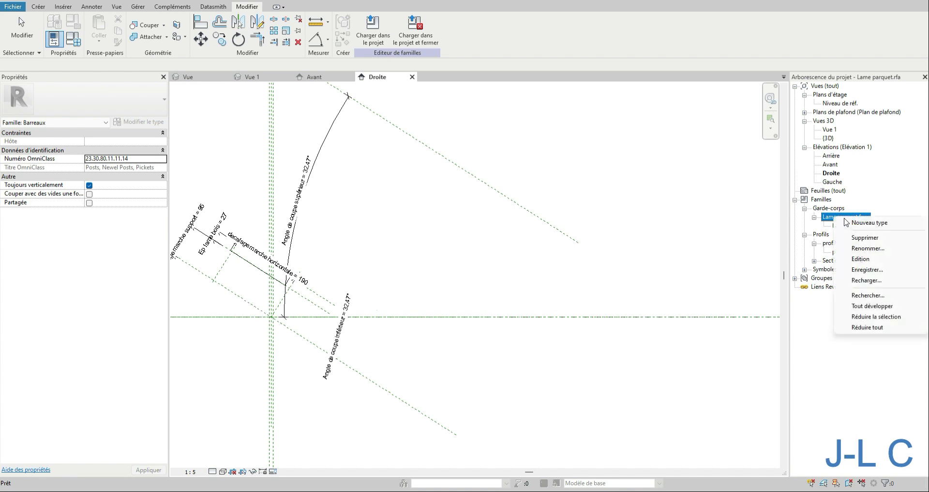
{"action": "left_click", "coordinate": [873, 260]}
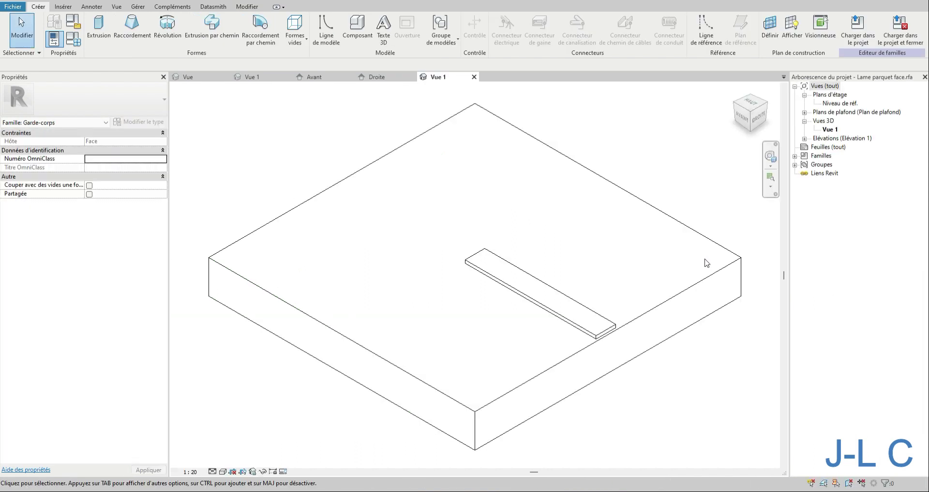
- Open the plank extrusion's sketch for editing and close the inactive views
{"action": "double_click", "coordinate": [547, 306]}
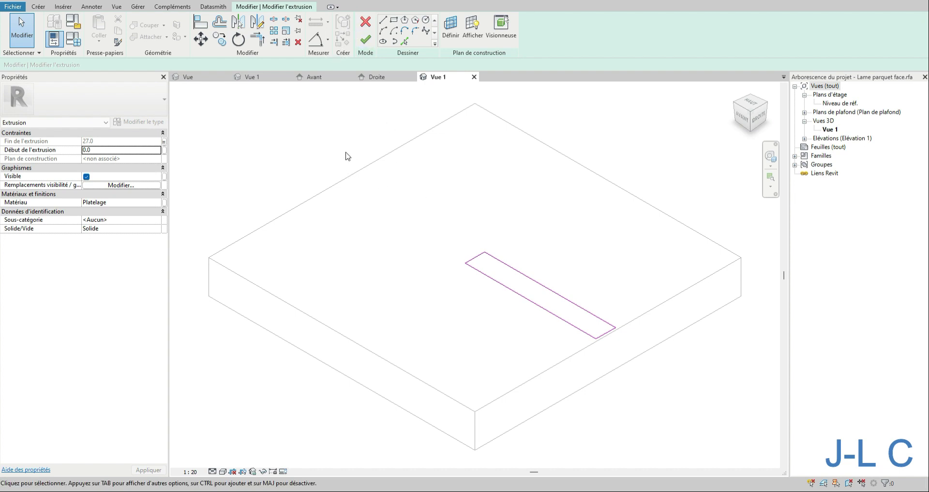
{"action": "left_click", "coordinate": [228, 0]}
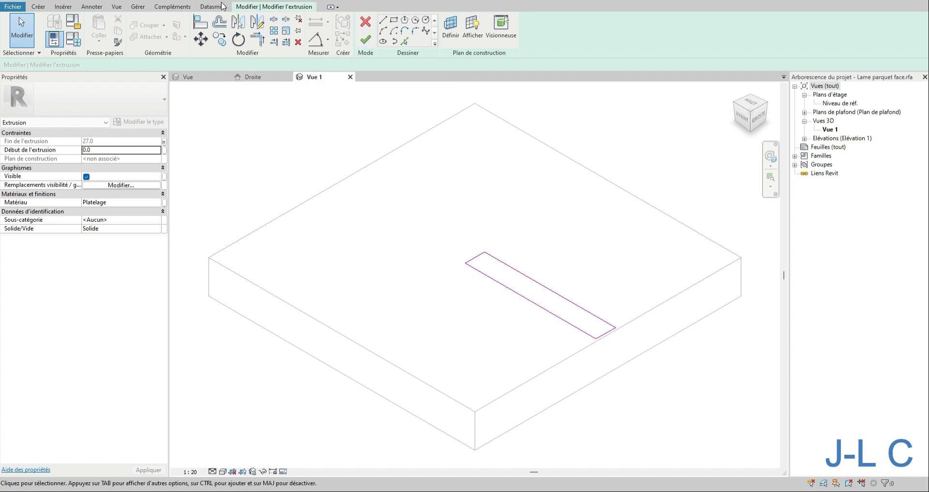
{"action": "left_click", "coordinate": [251, 83]}
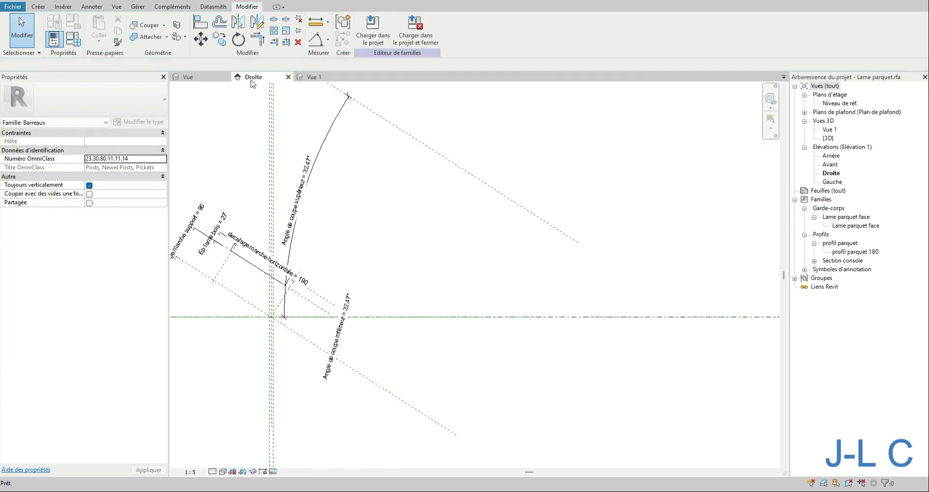
{"action": "left_click", "coordinate": [313, 77]}
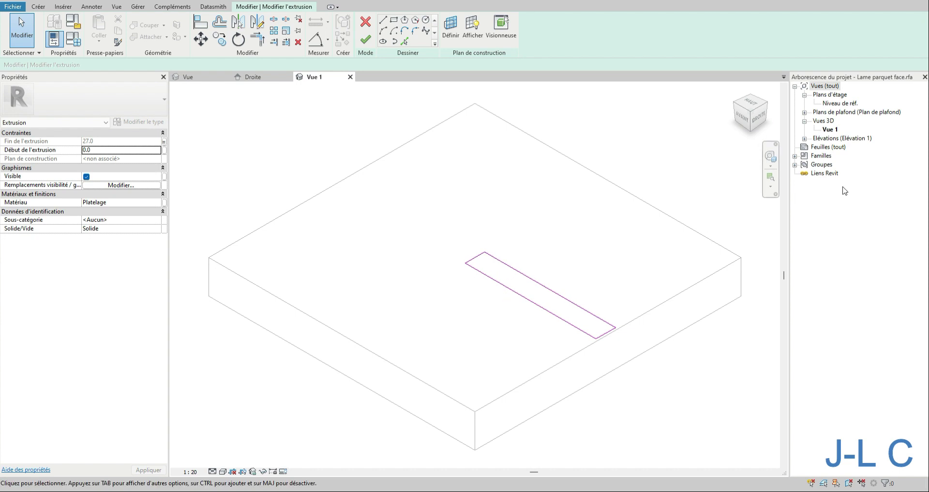
- Open the Niveau de réf. floor plan, finish the sketch edit and delete the plank extrusion
{"action": "double_click", "coordinate": [839, 107]}
{"action": "scroll", "coordinate": [613, 326], "scroll_direction": "up", "scroll_amount": 3}
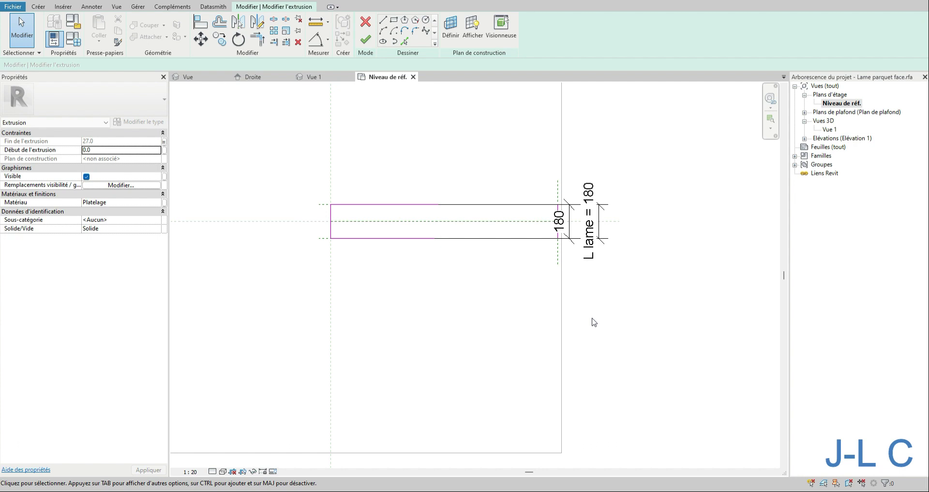
{"action": "left_click_drag", "start_coordinate": [300, 194], "coordinate": [464, 235]}
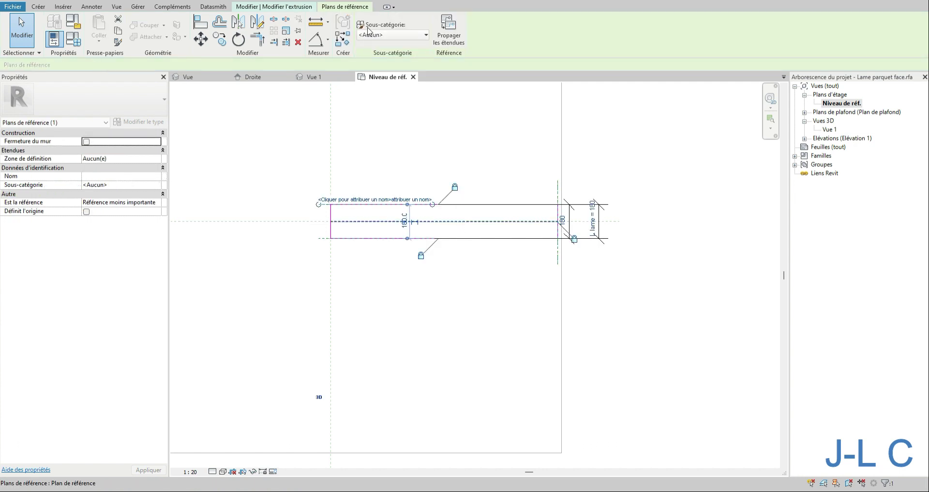
{"action": "left_click", "coordinate": [366, 128]}
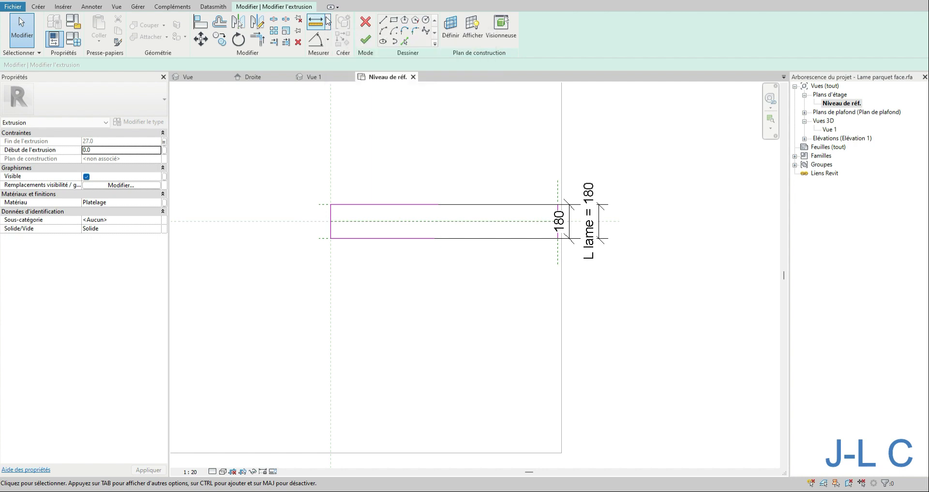
{"action": "left_click", "coordinate": [225, 0]}
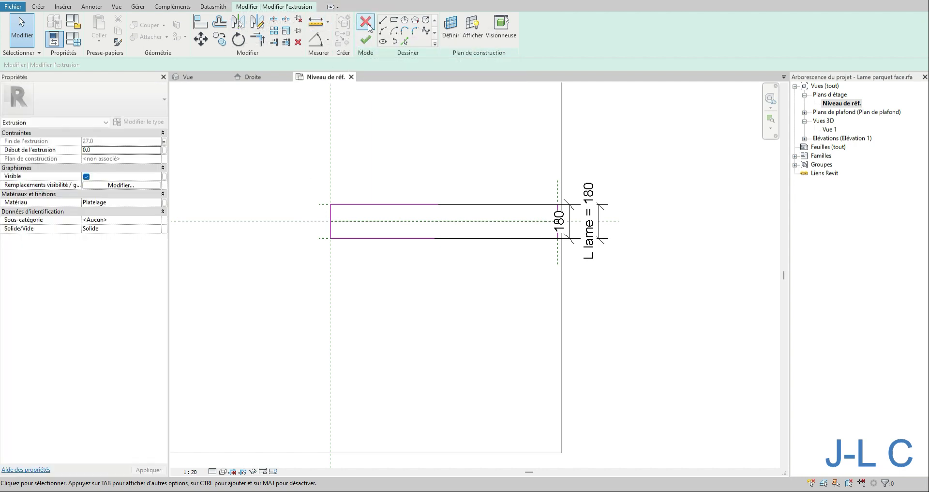
{"action": "left_click", "coordinate": [366, 40]}
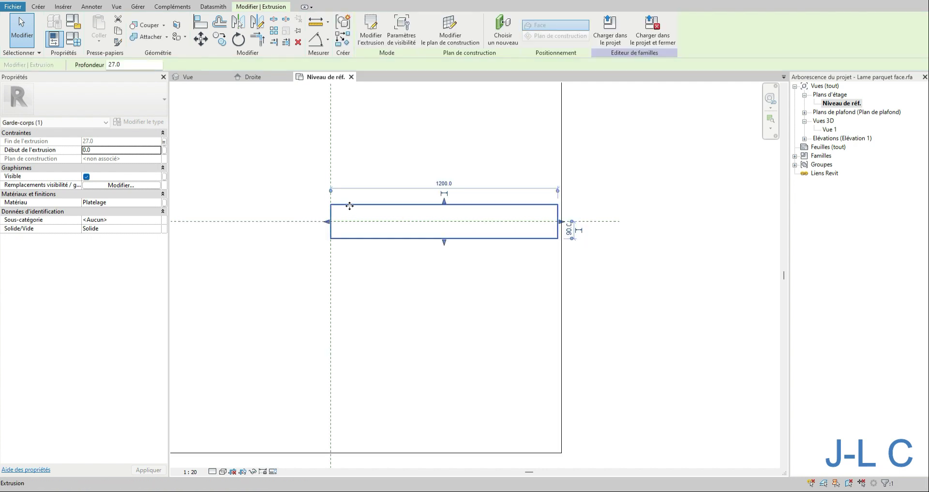
{"action": "key", "text": "Delete"}
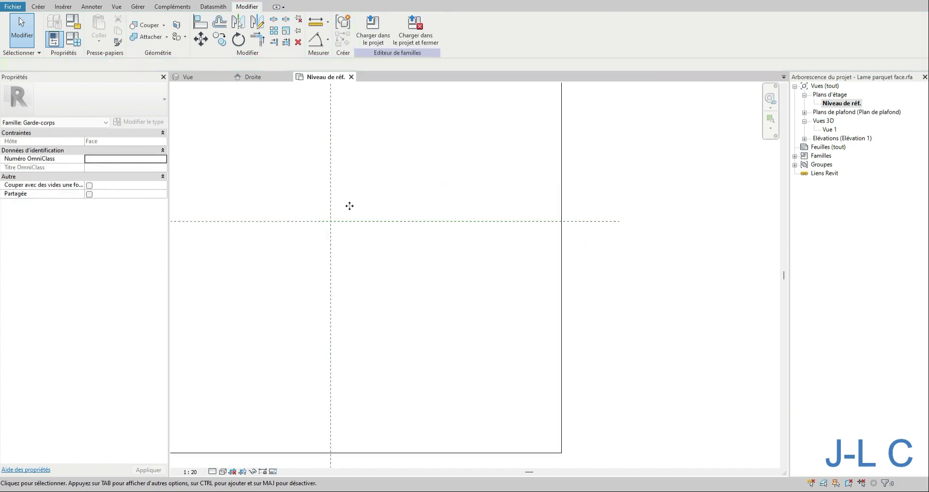
- Draw a vertical reference plane about 1116 mm right of the centre plane and make its temporary dimension permanent
{"action": "left_click", "coordinate": [37, 8]}
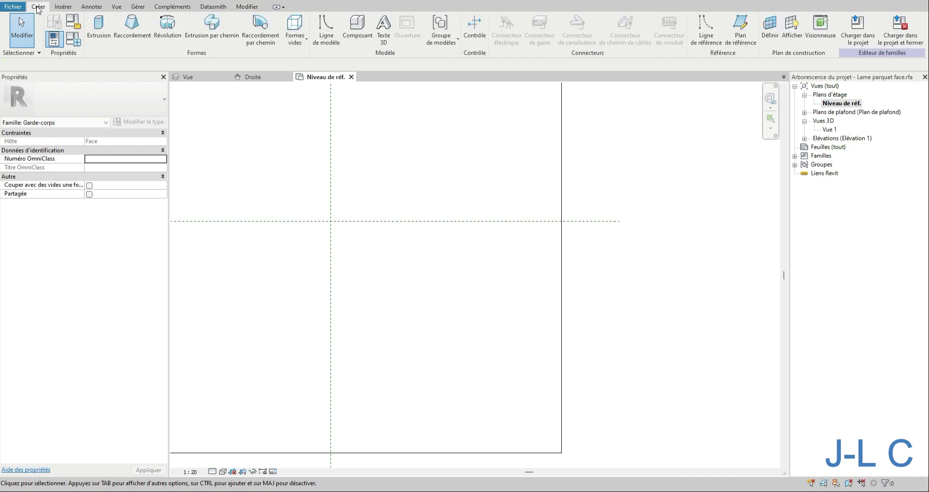
{"action": "left_click", "coordinate": [740, 29]}
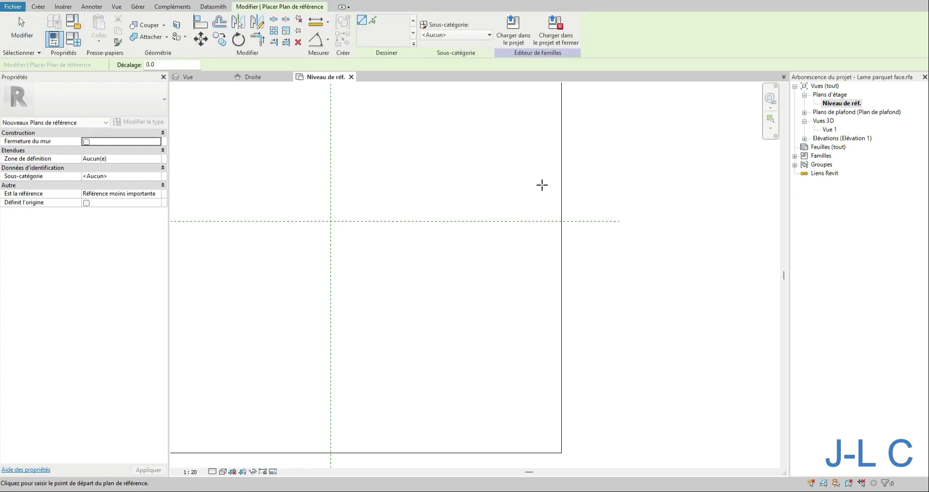
{"action": "left_click", "coordinate": [542, 184]}
{"action": "left_click", "coordinate": [542, 275]}
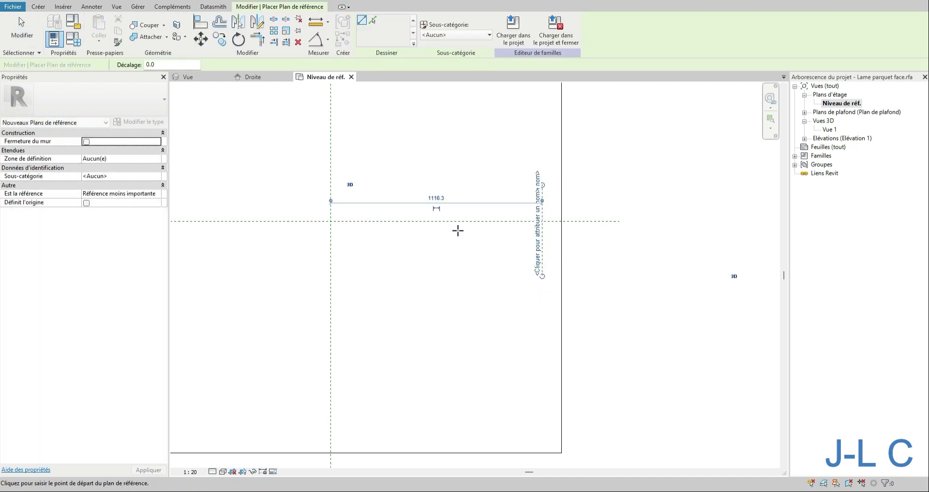
{"action": "left_click", "coordinate": [437, 208]}
{"action": "left_click", "coordinate": [29, 39]}
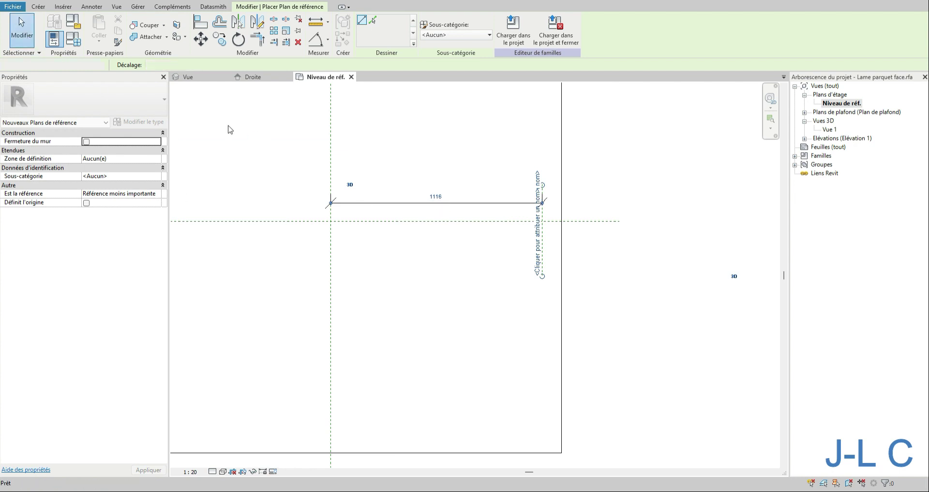
- Move the new reference plane's dimension higher up and label it with the Long lame = 1200 parameter
{"action": "left_click", "coordinate": [400, 205]}
{"action": "left_click_drag", "start_coordinate": [399, 204], "coordinate": [399, 161]}
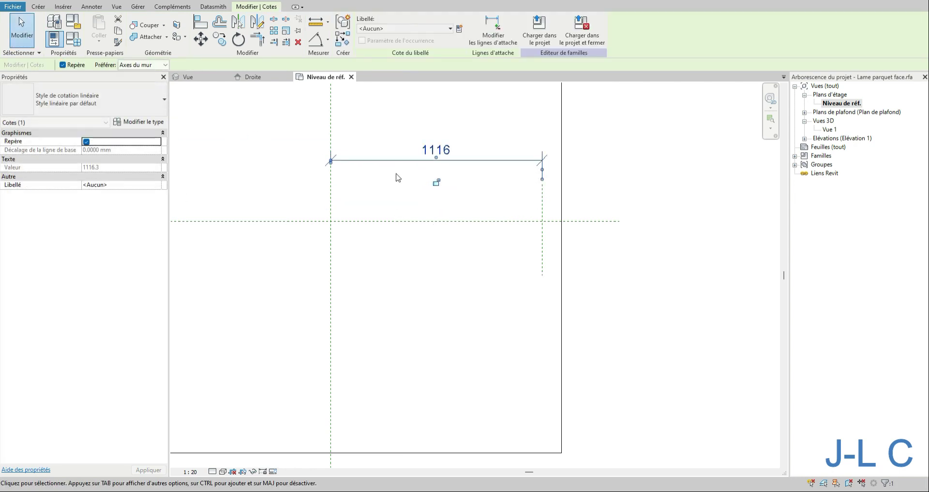
{"action": "left_click", "coordinate": [385, 29]}
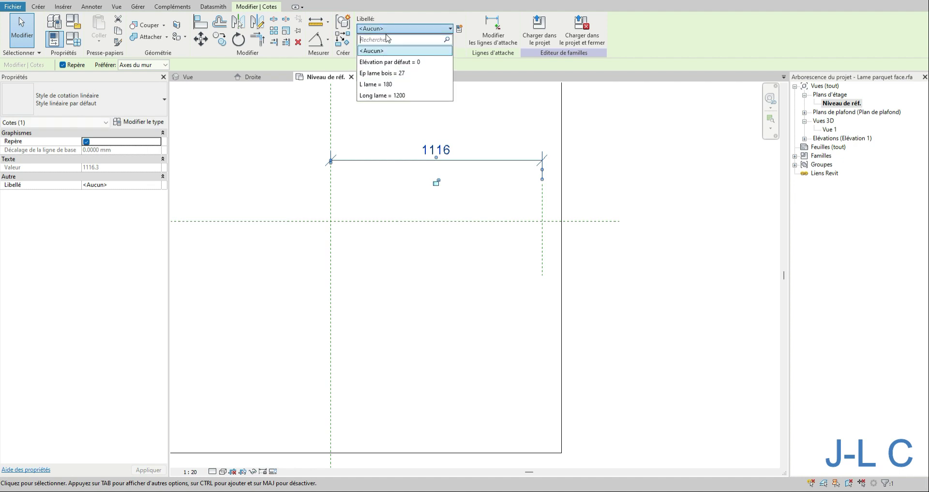
{"action": "left_click", "coordinate": [381, 95]}
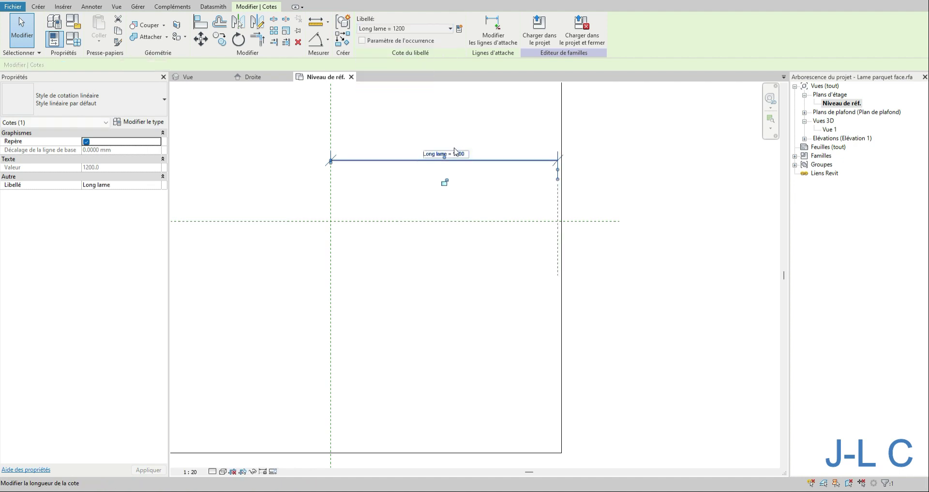
{"action": "left_click", "coordinate": [490, 202]}
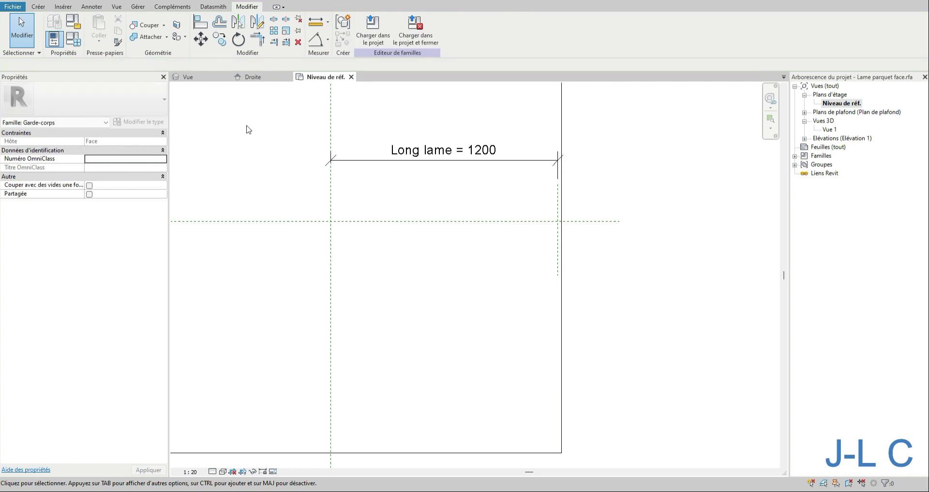
- Check the family's category and parameters, leaving them as they are
{"action": "left_click", "coordinate": [77, 29]}
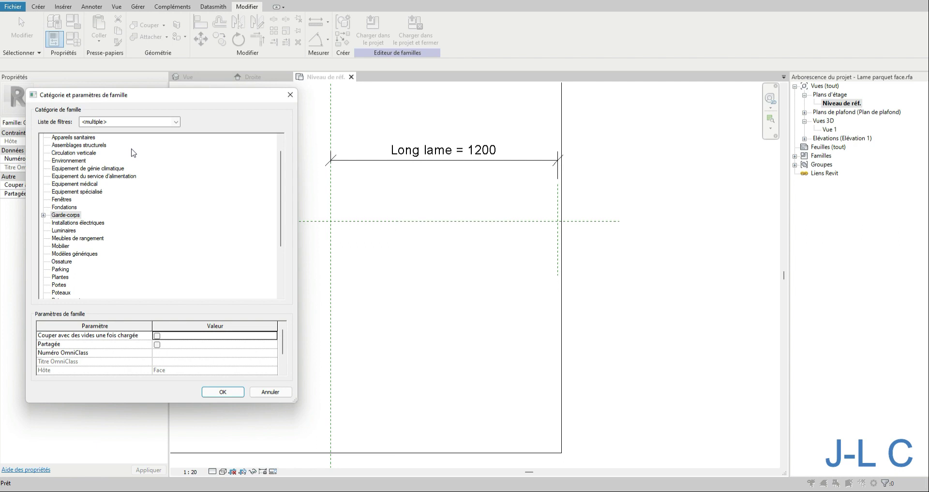
{"action": "left_click", "coordinate": [270, 393]}
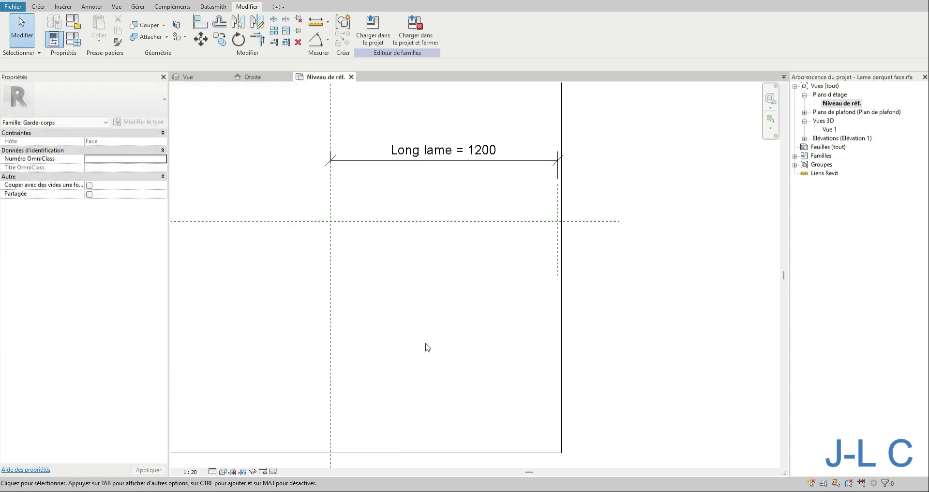
- Start a sweep and sketch its horizontal path along the centre plane, from the vertical centre plane to the Long lame reference plane
{"action": "left_click", "coordinate": [39, 7]}
{"action": "left_click", "coordinate": [224, 41]}
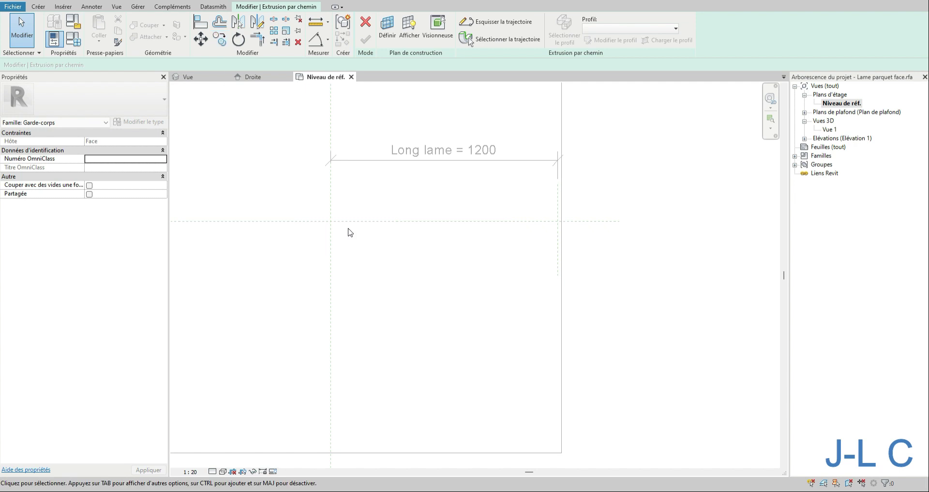
{"action": "left_click", "coordinate": [498, 22]}
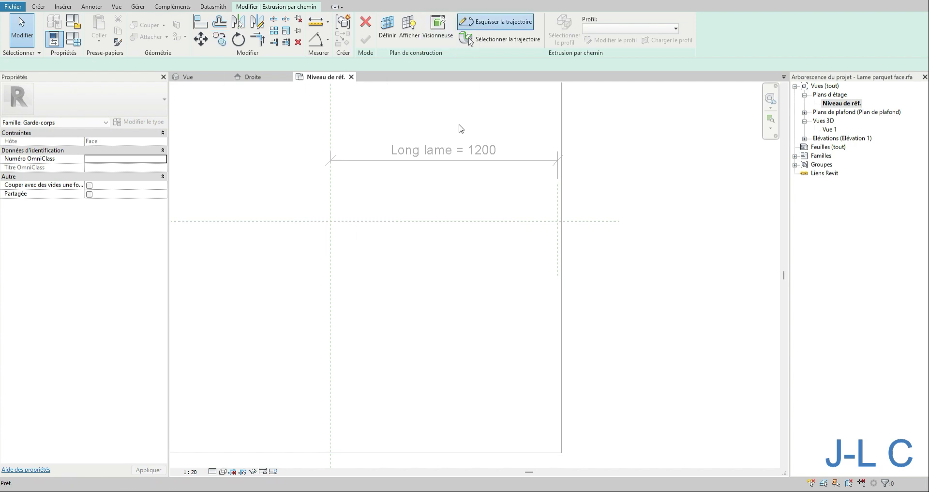
{"action": "left_click", "coordinate": [331, 221]}
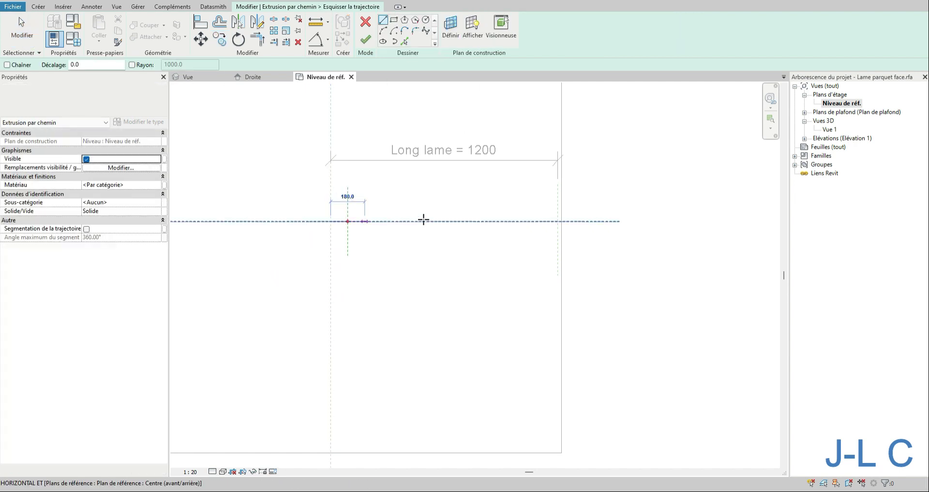
{"action": "left_click", "coordinate": [557, 222]}
{"action": "left_click", "coordinate": [376, 238]}
{"action": "left_click", "coordinate": [347, 291]}
- Align the path's endpoint with the Long lame reference plane and lock the alignment
{"action": "left_click", "coordinate": [200, 22]}
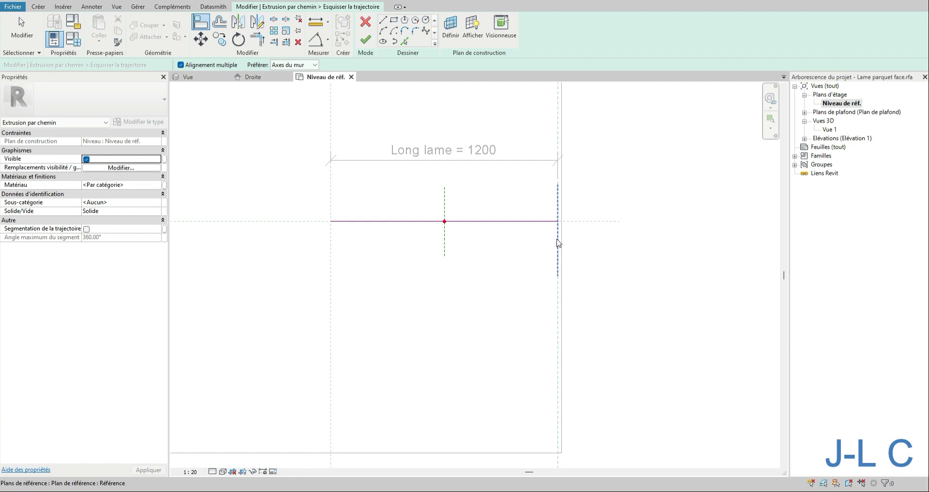
{"action": "left_click", "coordinate": [556, 222]}
{"action": "left_click", "coordinate": [575, 248]}
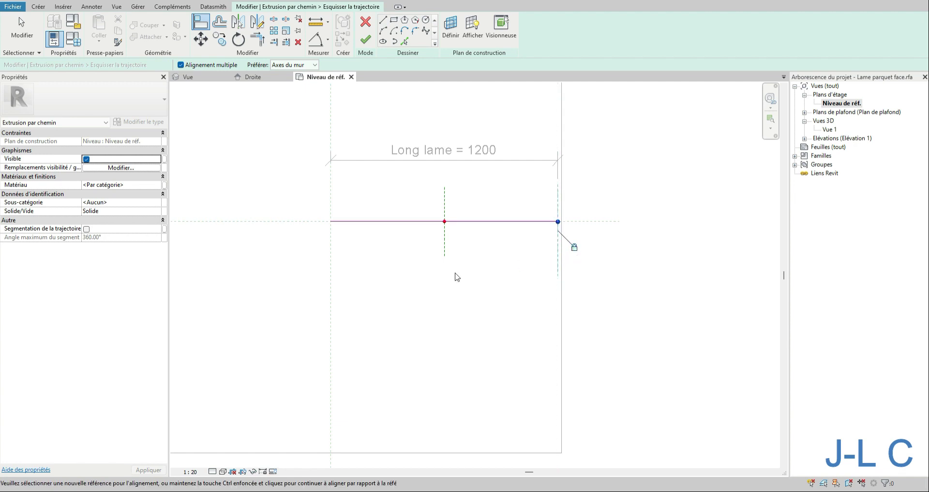
{"action": "key", "text": "Escape"}
{"action": "key", "text": "Escape"}
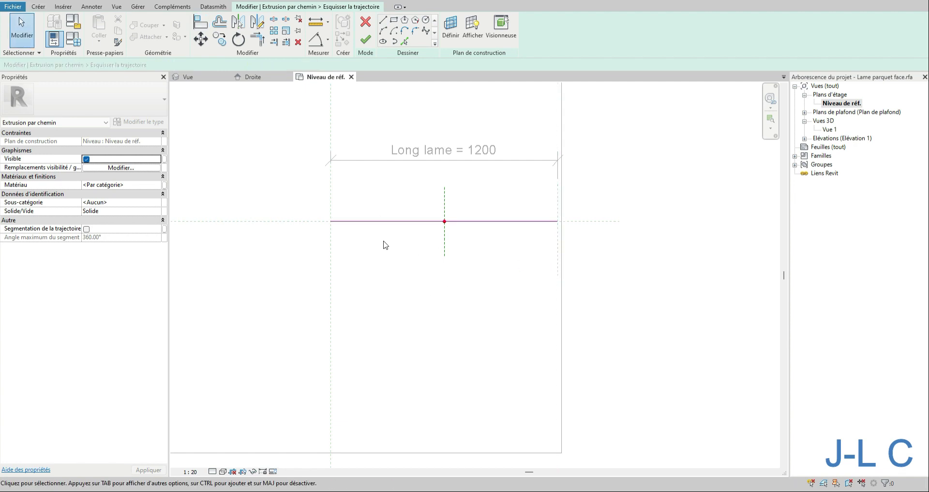
- Finish the sweep path and check which profiles are available for the sweep
{"action": "left_click", "coordinate": [444, 251]}
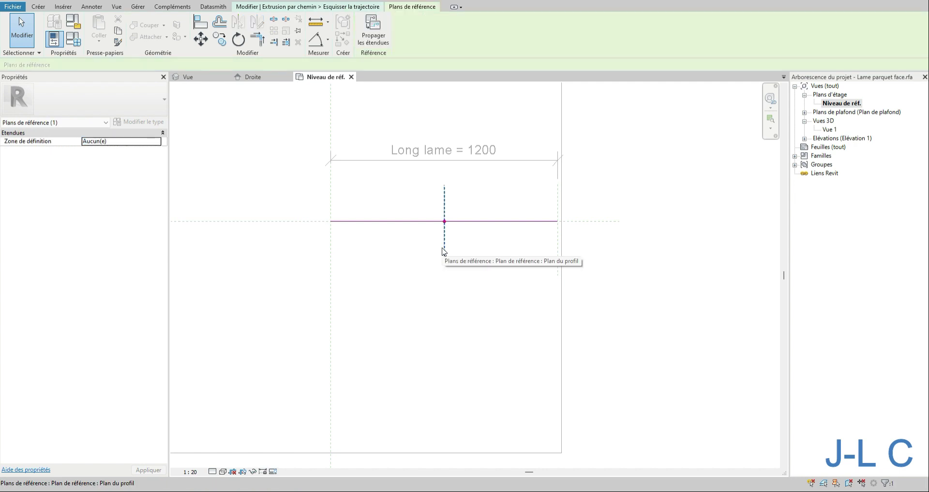
{"action": "key", "text": "Escape"}
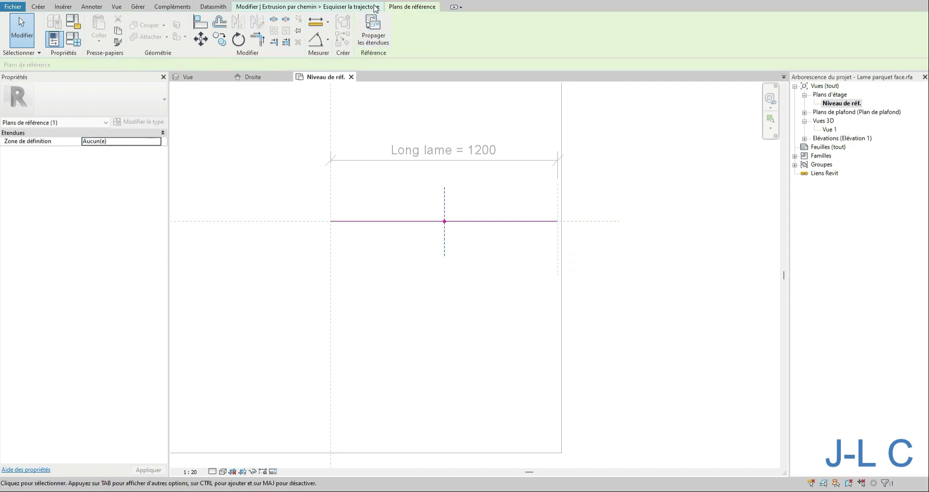
{"action": "left_click", "coordinate": [366, 40]}
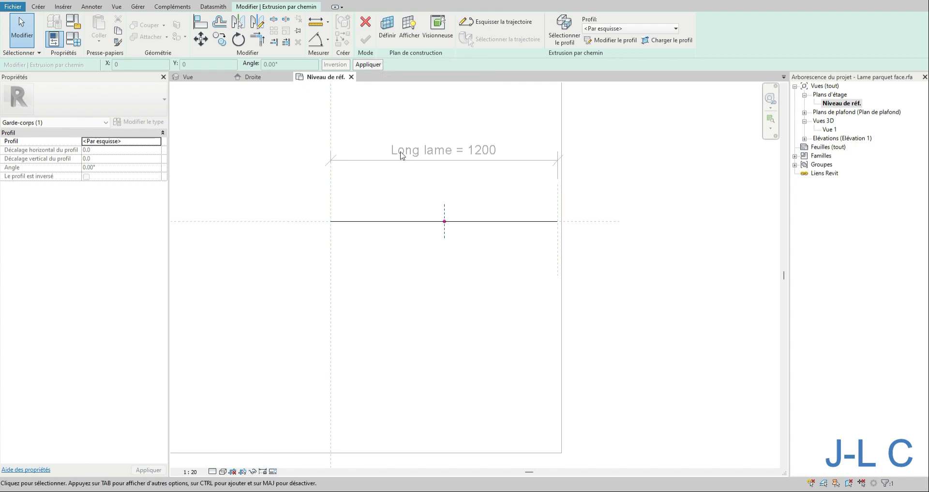
{"action": "left_click", "coordinate": [624, 28]}
{"action": "left_click", "coordinate": [605, 36]}
- Switch to the Droite view of the Lame parquet family and open its nested profil parquet family for editing
{"action": "left_click", "coordinate": [268, 77]}
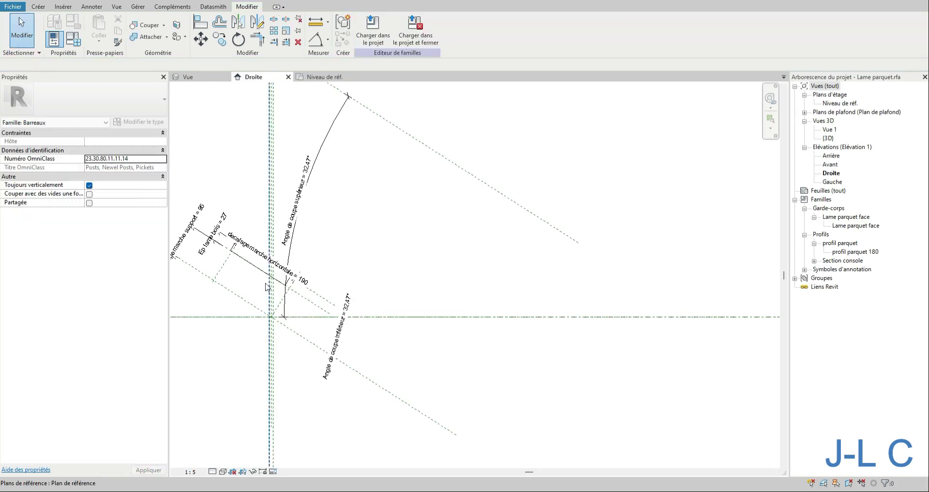
{"action": "right_click", "coordinate": [842, 255]}
{"action": "key", "text": "Escape"}
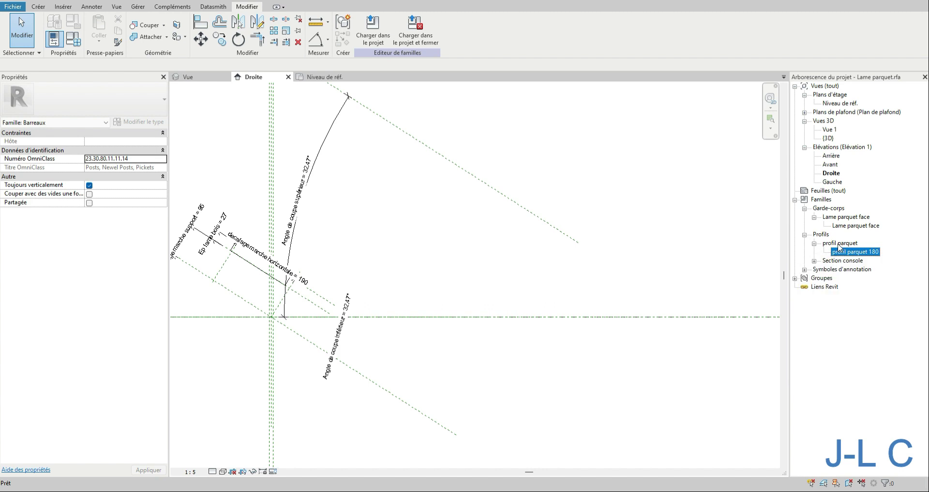
{"action": "right_click", "coordinate": [838, 243]}
{"action": "left_click", "coordinate": [859, 288]}
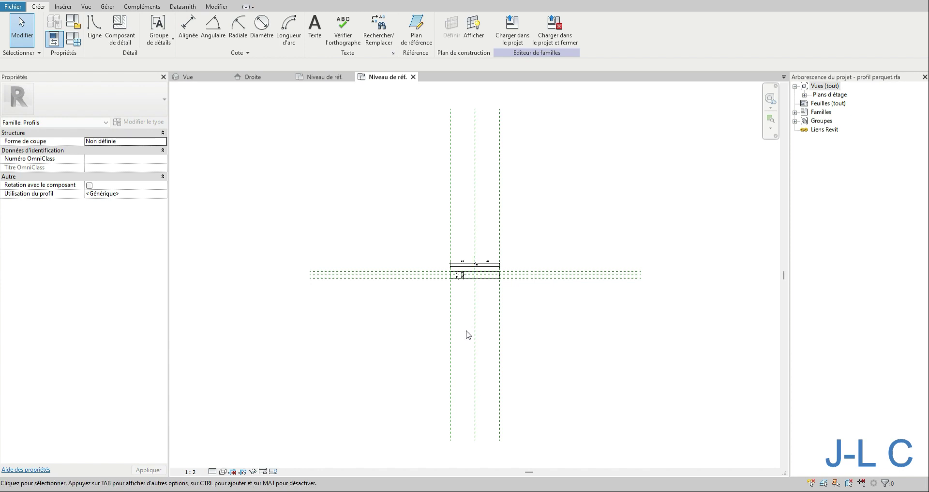
- Move the profile rectangle up so its lower edge lies on the Centre (avant/arrière) plane, removing the conflicting constraints
{"action": "scroll", "coordinate": [467, 331], "scroll_direction": "up", "scroll_amount": 2}
{"action": "scroll", "coordinate": [514, 254], "scroll_direction": "up", "scroll_amount": 2}
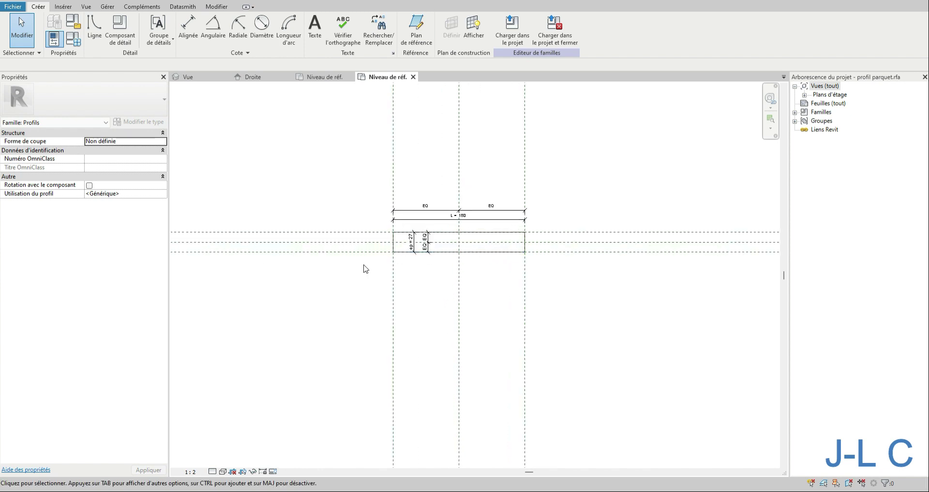
{"action": "left_click", "coordinate": [352, 251]}
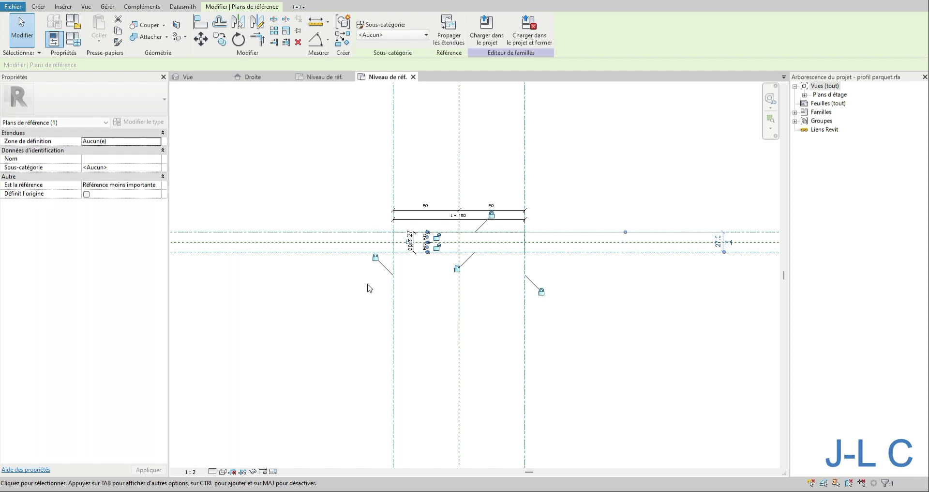
{"action": "left_click", "coordinate": [371, 243]}
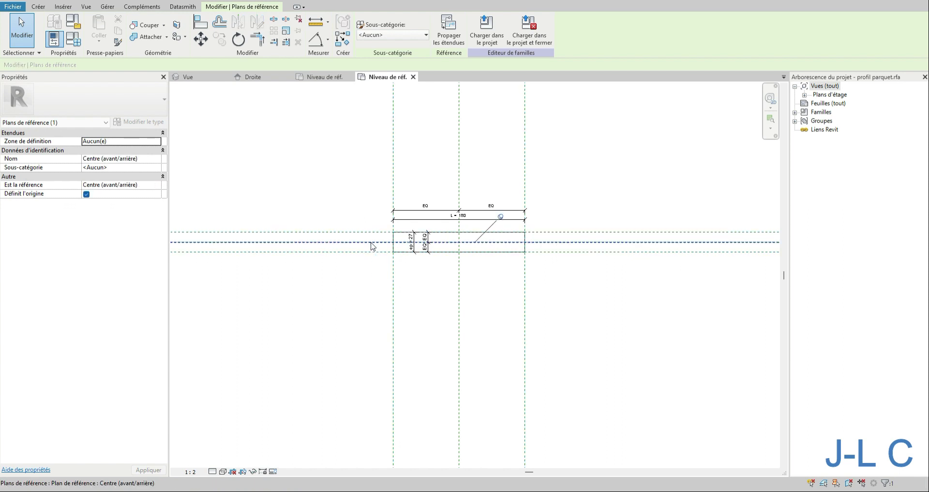
{"action": "scroll", "coordinate": [442, 270], "scroll_direction": "down", "scroll_amount": 3}
{"action": "left_click_drag", "start_coordinate": [420, 229], "coordinate": [551, 306]}
{"action": "left_click", "coordinate": [203, 42]}
{"action": "scroll", "coordinate": [525, 301], "scroll_direction": "up", "scroll_amount": 5}
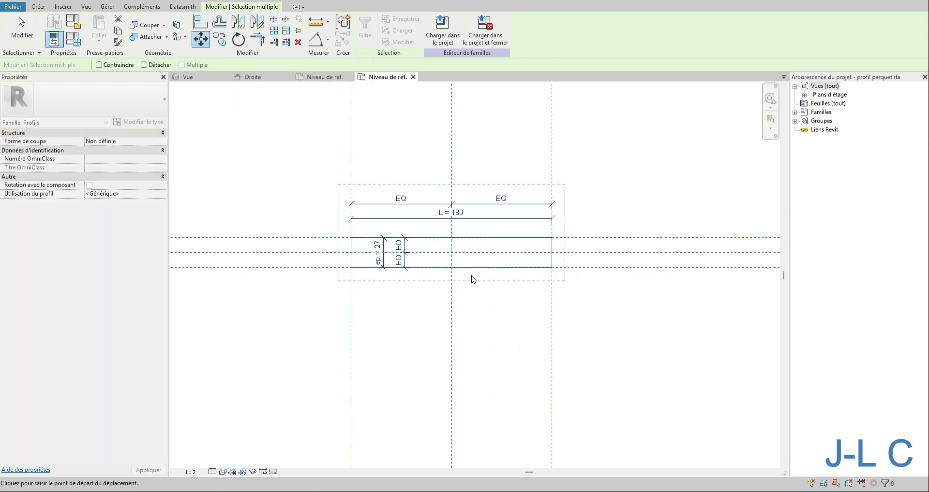
{"action": "left_click", "coordinate": [451, 267]}
{"action": "left_click", "coordinate": [450, 253]}
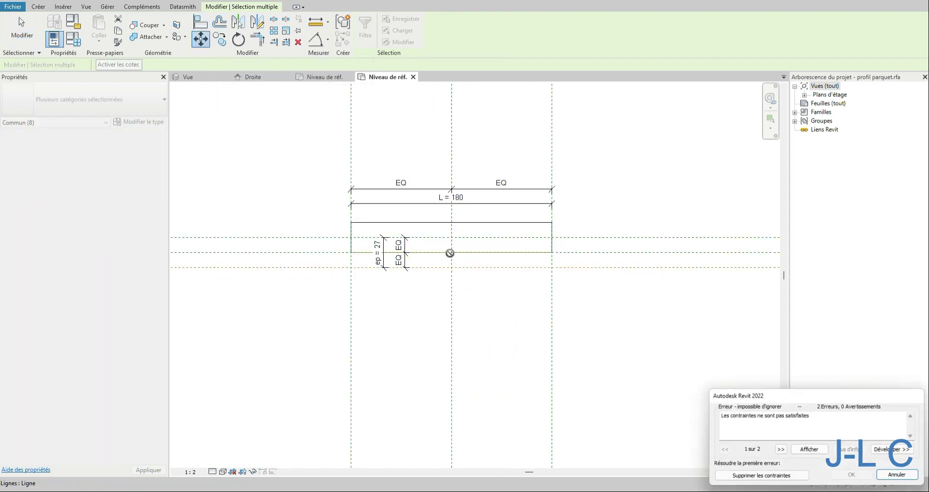
{"action": "left_click", "coordinate": [767, 475]}
- Delete the lowest horizontal reference plane and reattach the thickness dimension to the rectangle's upper edge, placing it outside the profile
{"action": "scroll", "coordinate": [517, 319], "scroll_direction": "down", "scroll_amount": 2}
{"action": "scroll", "coordinate": [518, 318], "scroll_direction": "down", "scroll_amount": 1}
{"action": "left_click", "coordinate": [406, 290]}
{"action": "key", "text": "Delete"}
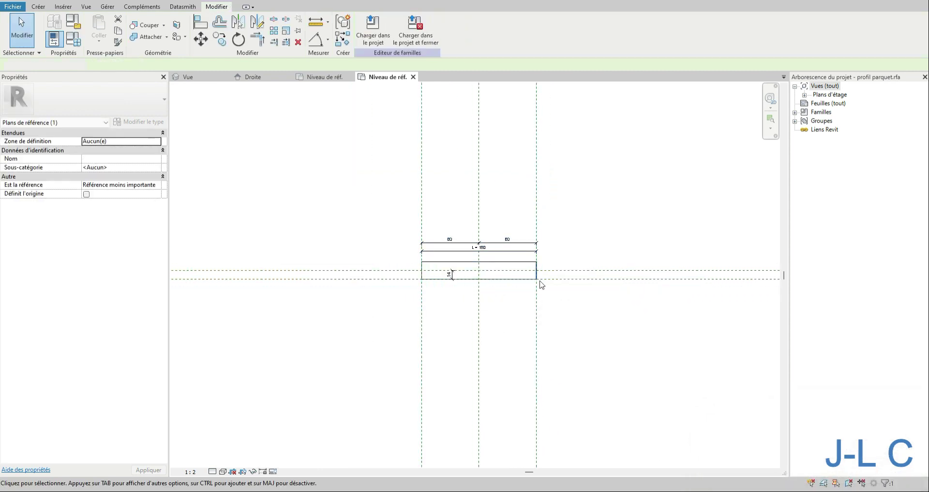
{"action": "scroll", "coordinate": [484, 288], "scroll_direction": "up", "scroll_amount": 3}
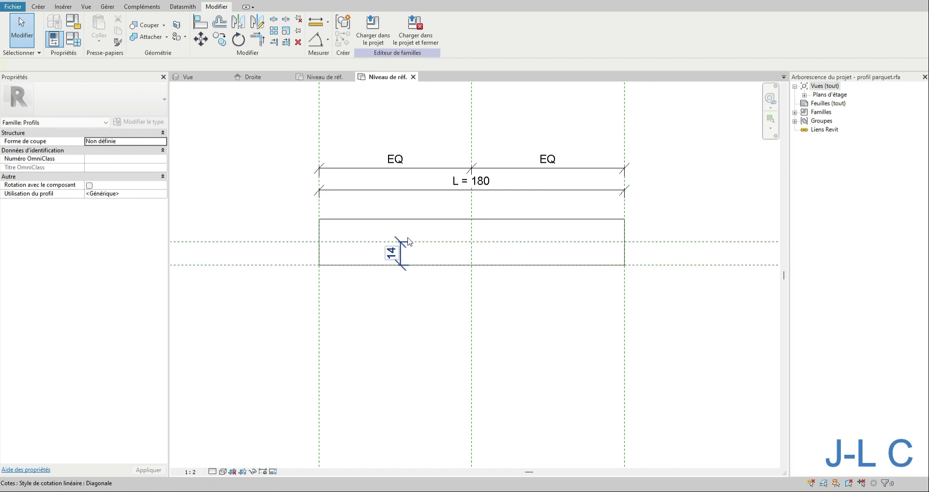
{"action": "left_click", "coordinate": [405, 254]}
{"action": "left_click_drag", "start_coordinate": [400, 242], "coordinate": [287, 225]}
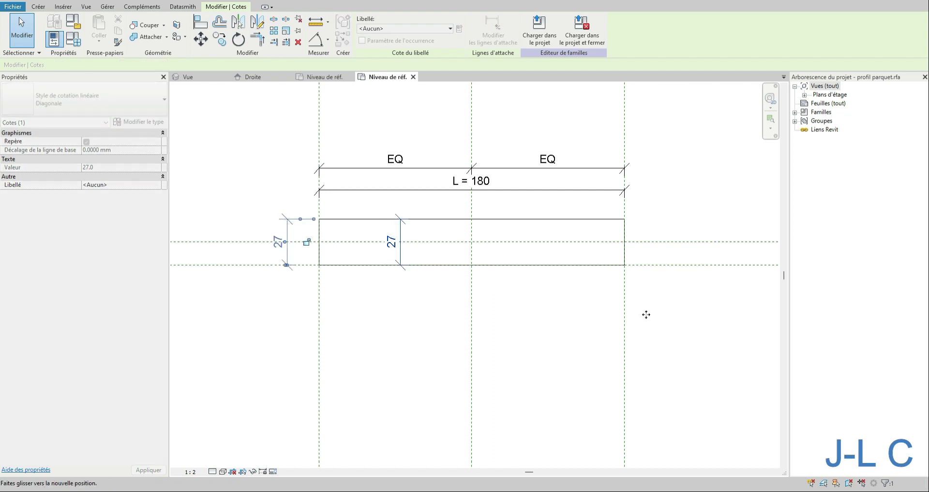
- Delete the unnamed horizontal reference plane that no longer matches the profile's upper edge
{"action": "scroll", "coordinate": [659, 314], "scroll_direction": "down", "scroll_amount": 5}
{"action": "left_click", "coordinate": [500, 286]}
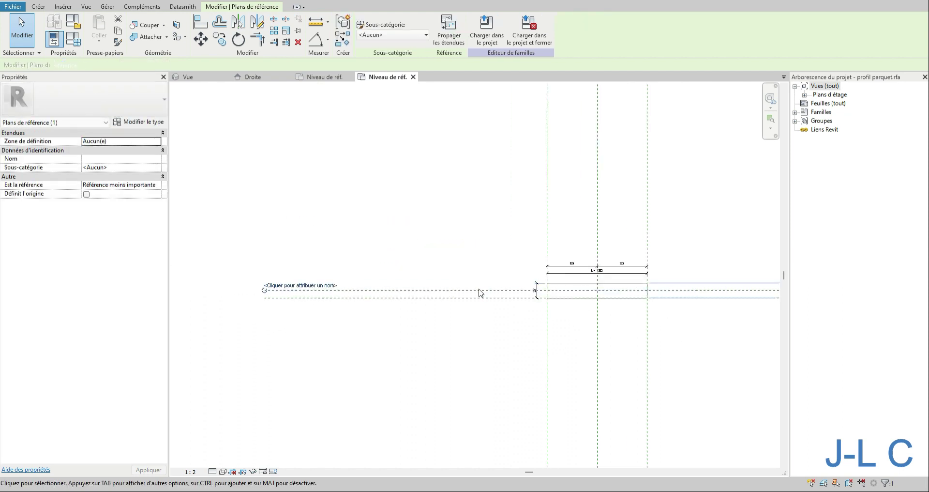
{"action": "key", "text": "Delete"}
- Move the L = 180 dimension above the EQ dimension and label the profile's thickness dimension with the ep = 27 parameter
{"action": "scroll", "coordinate": [677, 303], "scroll_direction": "up", "scroll_amount": 3}
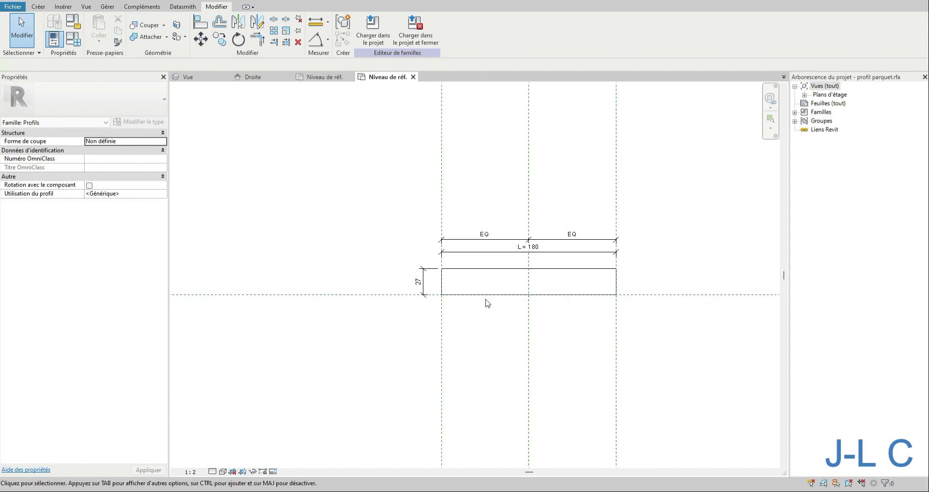
{"action": "left_click", "coordinate": [488, 252]}
{"action": "left_click_drag", "start_coordinate": [488, 252], "coordinate": [485, 213]}
{"action": "left_click", "coordinate": [417, 271]}
{"action": "left_click", "coordinate": [444, 28]}
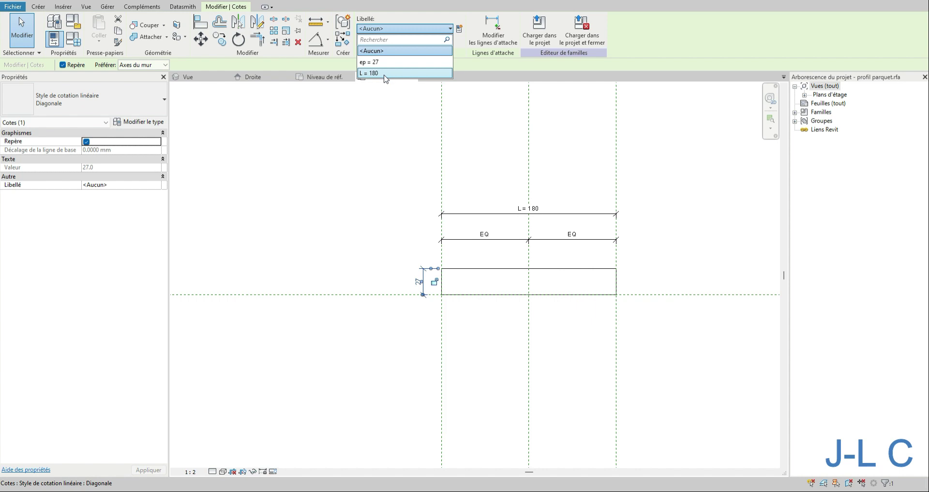
{"action": "left_click", "coordinate": [381, 63]}
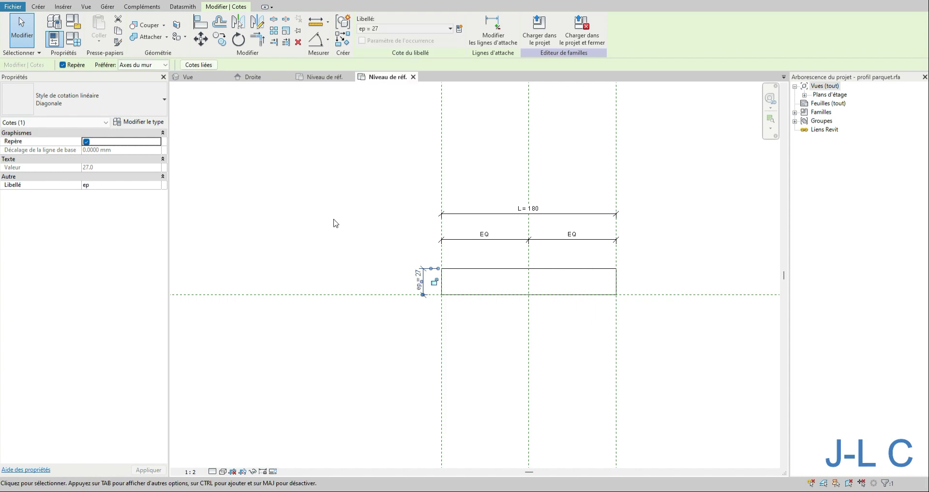
{"action": "left_click", "coordinate": [336, 223]}
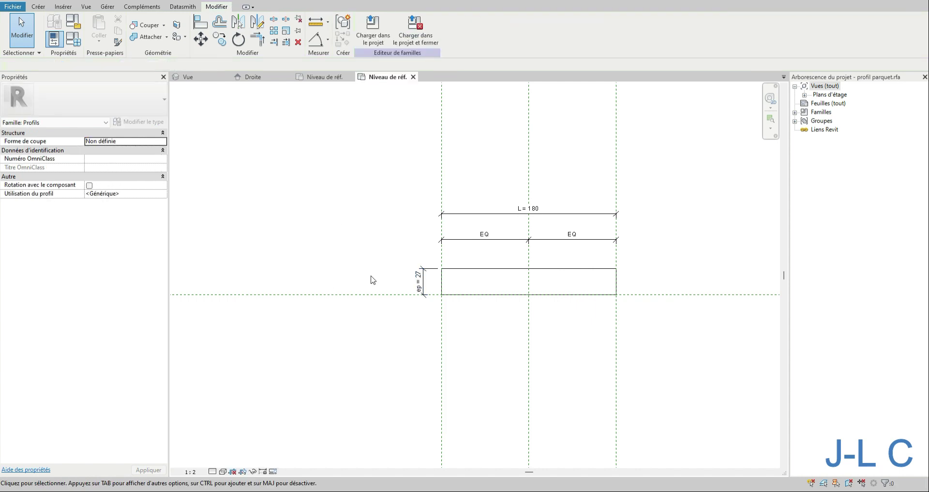
- Create a new reference plane subcategory named Axes for the Centre (avant/arrière) plane
{"action": "left_click", "coordinate": [339, 294]}
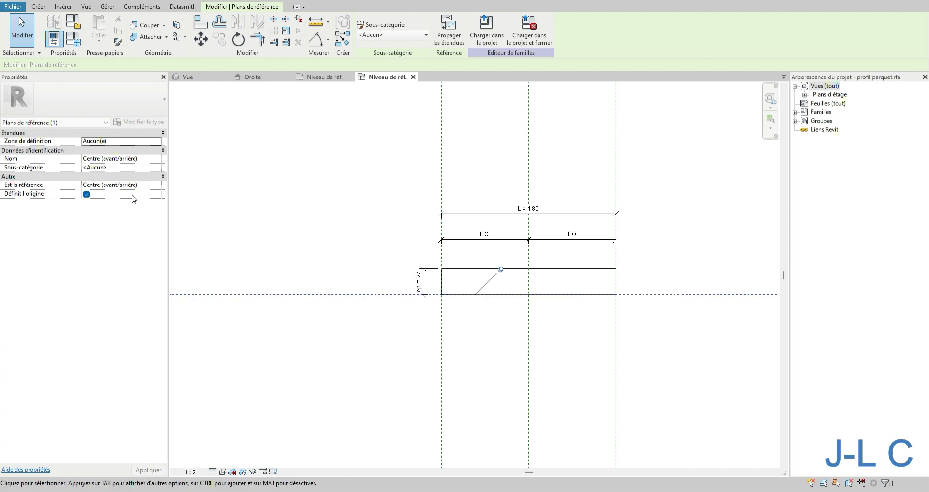
{"action": "left_click", "coordinate": [409, 35]}
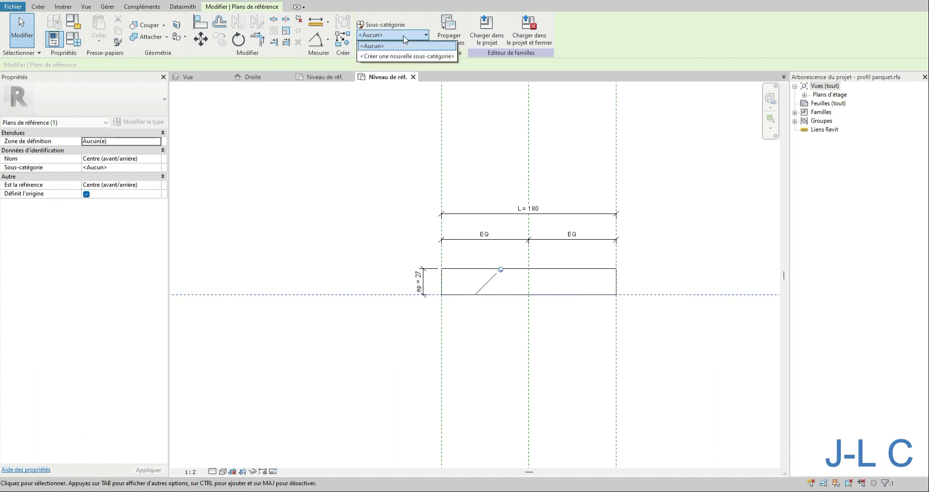
{"action": "left_click", "coordinate": [390, 57]}
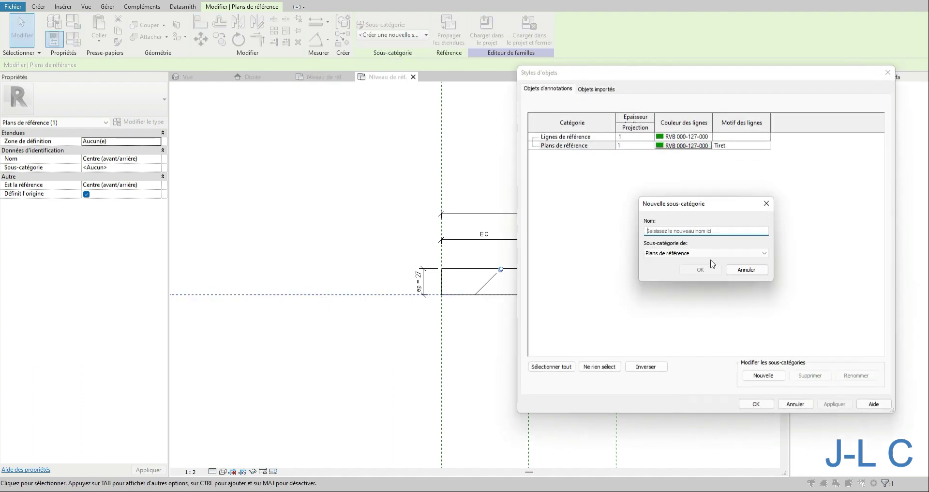
{"action": "type", "text": "Axes"}
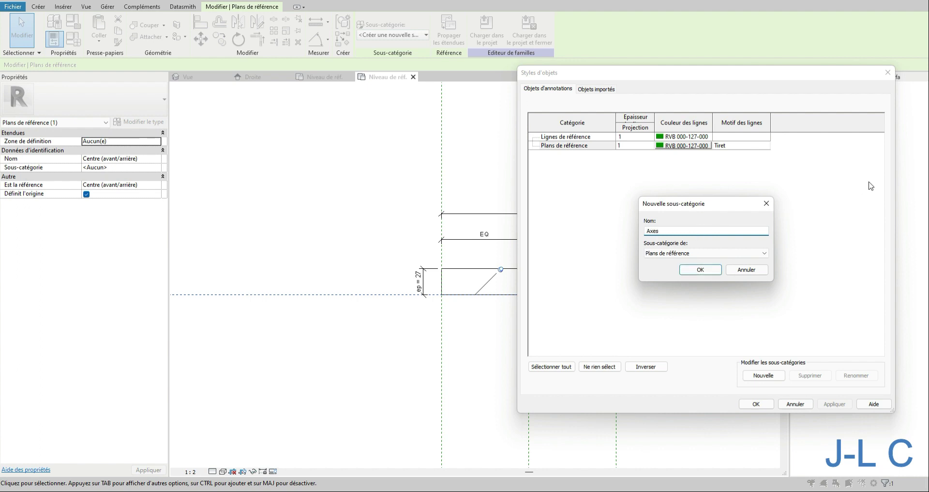
{"action": "left_click", "coordinate": [700, 269]}
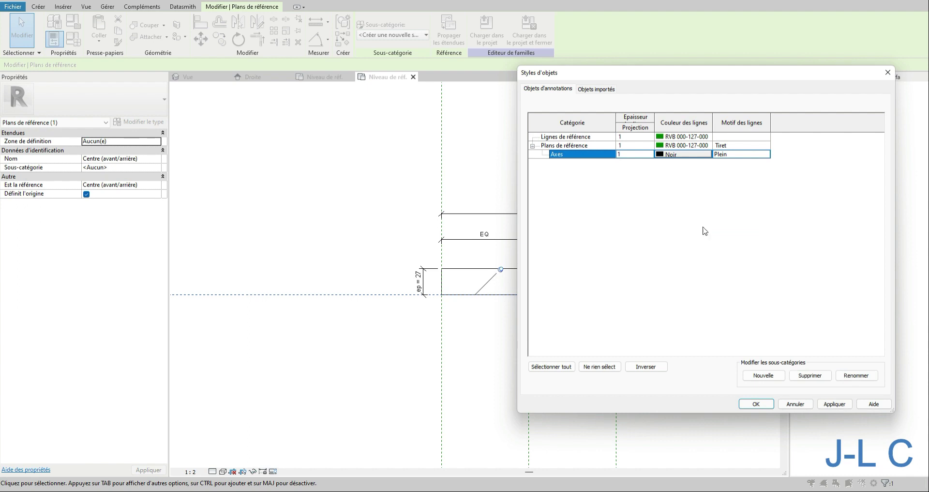
- Set the Axes subcategory's line colour to Magenta and its line pattern to Tiret point
{"action": "left_click", "coordinate": [679, 156]}
{"action": "left_click", "coordinate": [693, 183]}
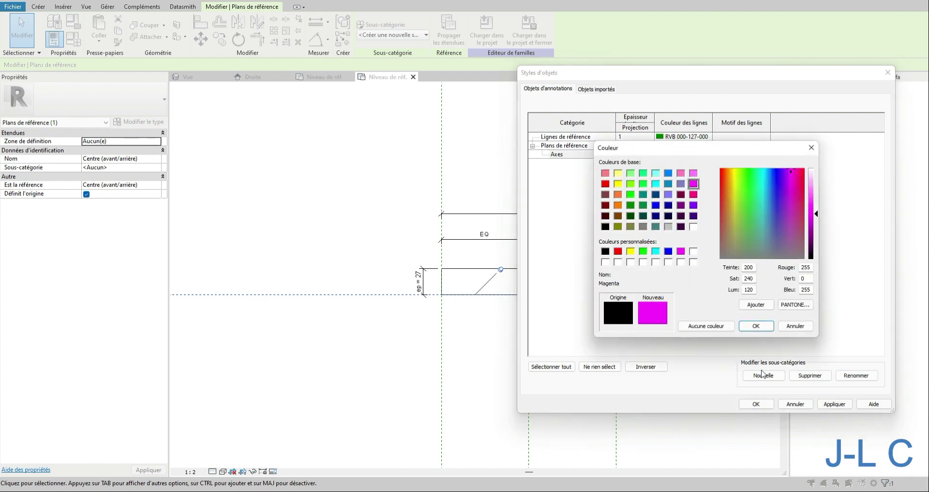
{"action": "left_click", "coordinate": [756, 325]}
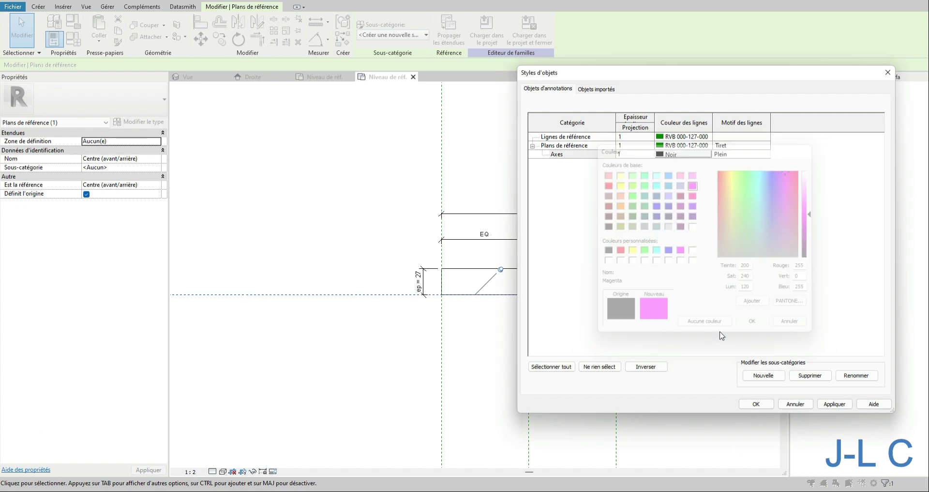
{"action": "left_click", "coordinate": [765, 155]}
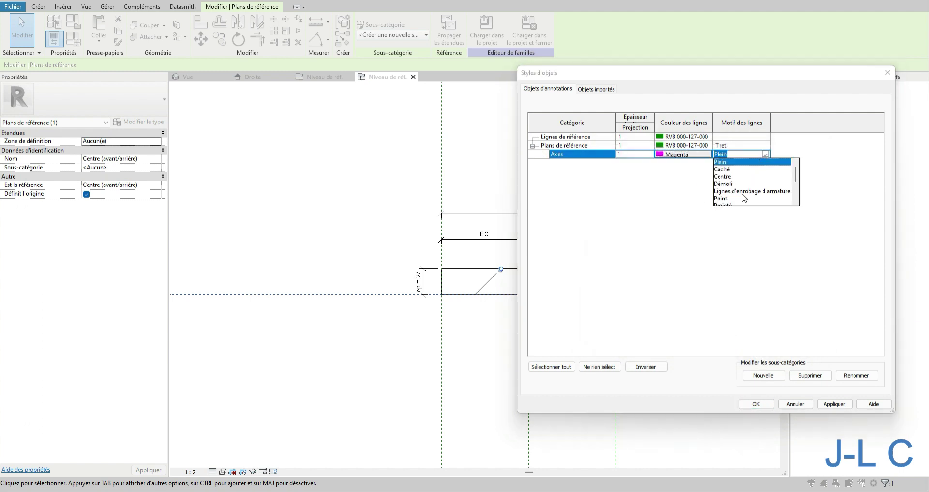
{"action": "left_click_drag", "start_coordinate": [797, 182], "coordinate": [797, 192]}
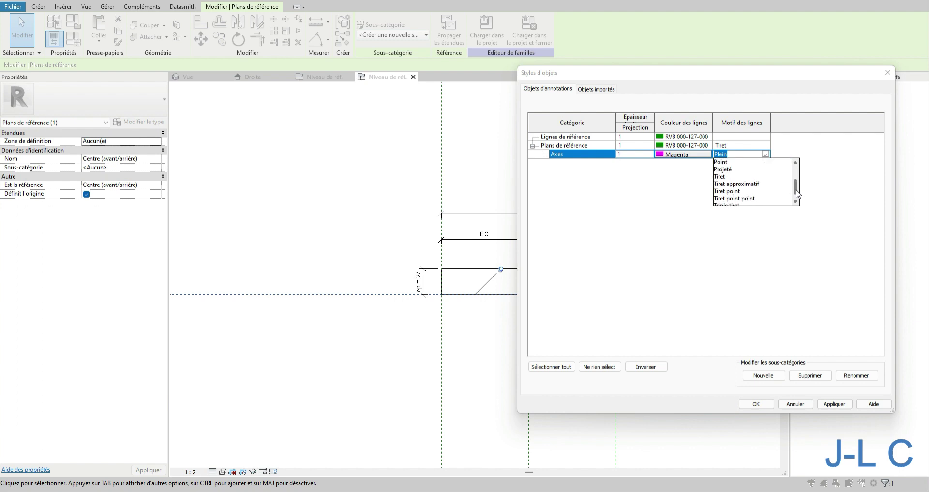
{"action": "left_click", "coordinate": [731, 191]}
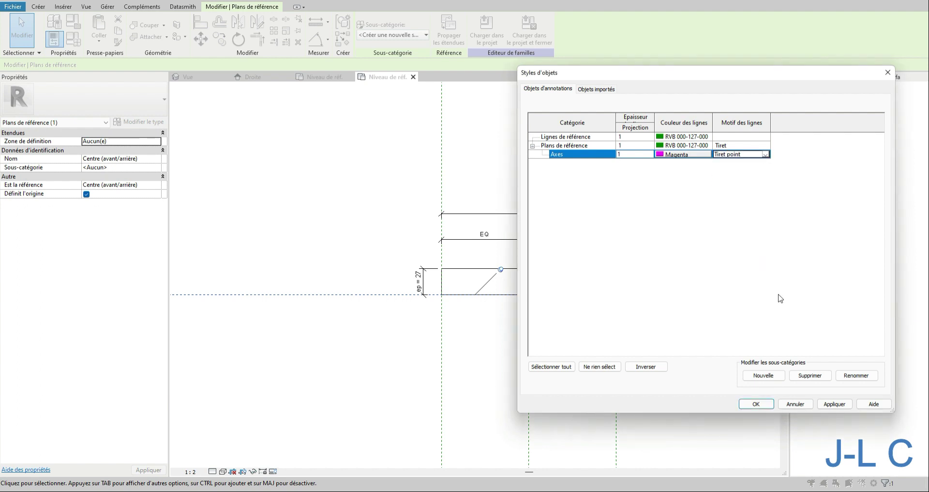
- Apply the Axes line style and assign the Axes subcategory to the Centre (gauche/droite) reference plane
{"action": "left_click", "coordinate": [835, 403]}
{"action": "left_click", "coordinate": [756, 404]}
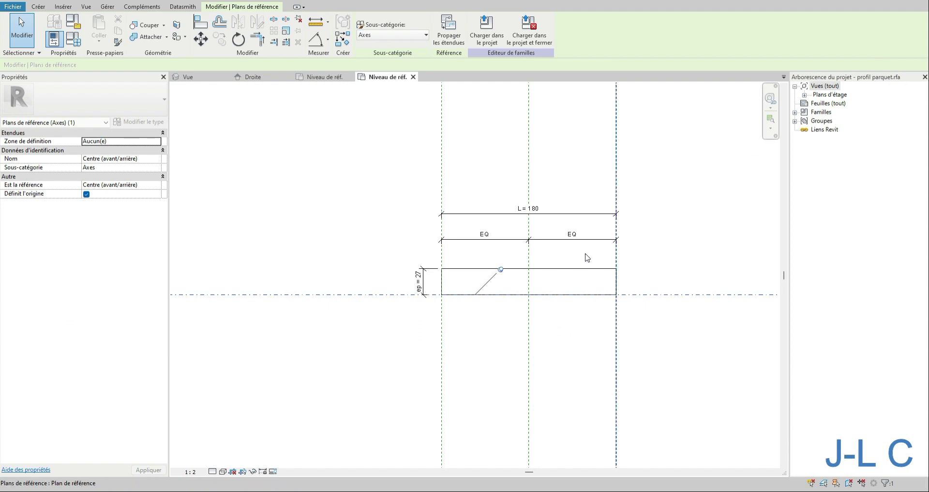
{"action": "left_click", "coordinate": [529, 263]}
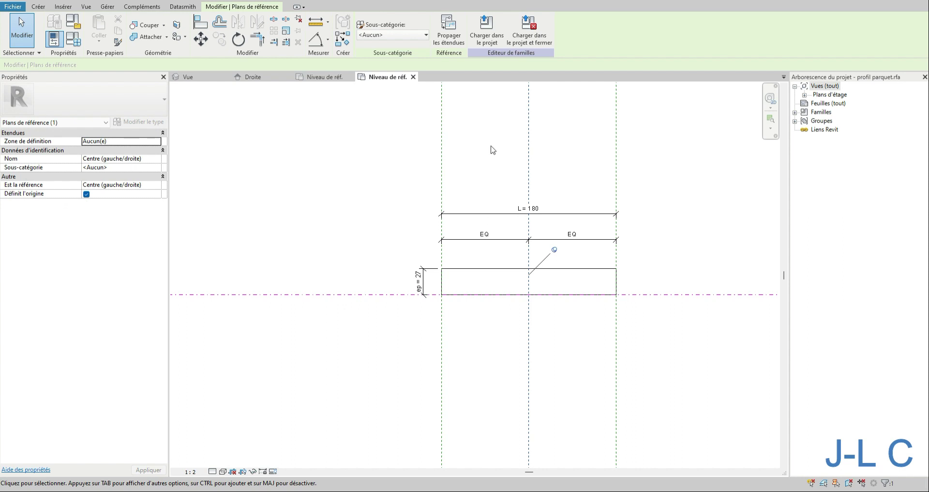
{"action": "left_click", "coordinate": [404, 35]}
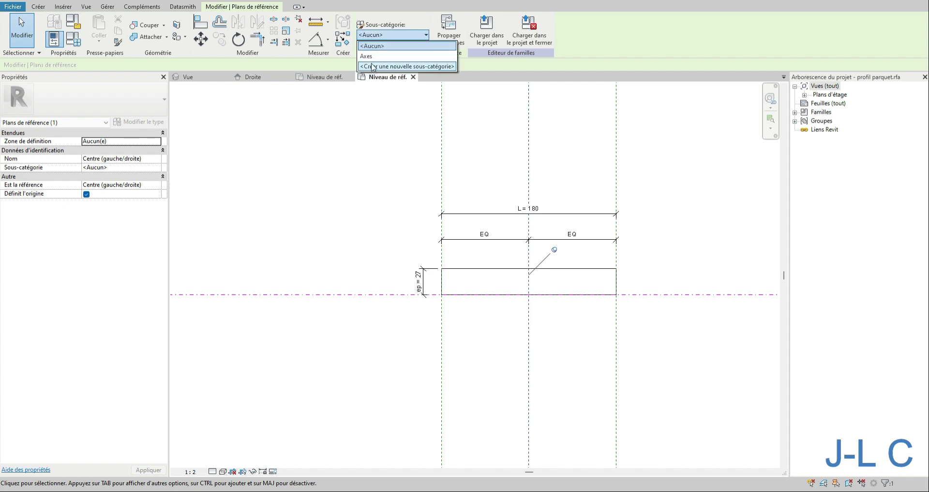
{"action": "left_click", "coordinate": [378, 51]}
{"action": "left_click", "coordinate": [544, 349]}
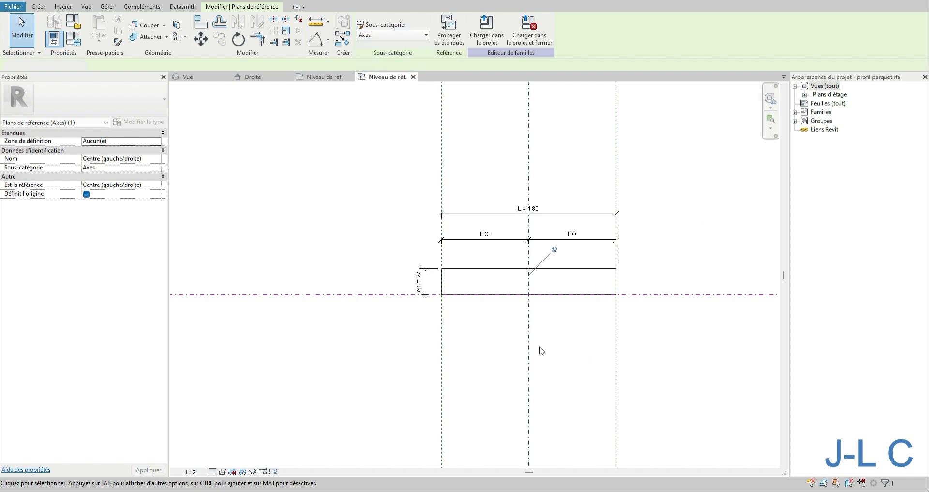
{"action": "scroll", "coordinate": [544, 348], "scroll_direction": "down", "scroll_amount": 3}
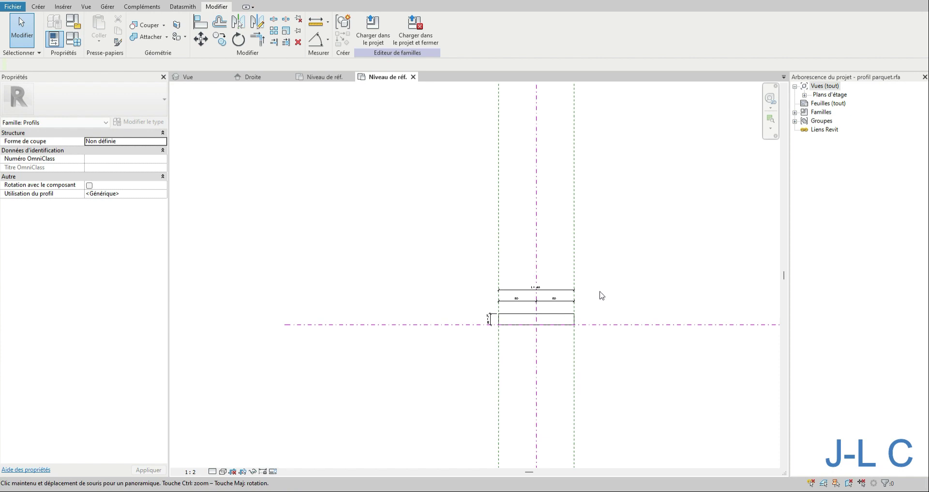
{"action": "middle_click_drag", "start_coordinate": [664, 296], "coordinate": [577, 292]}
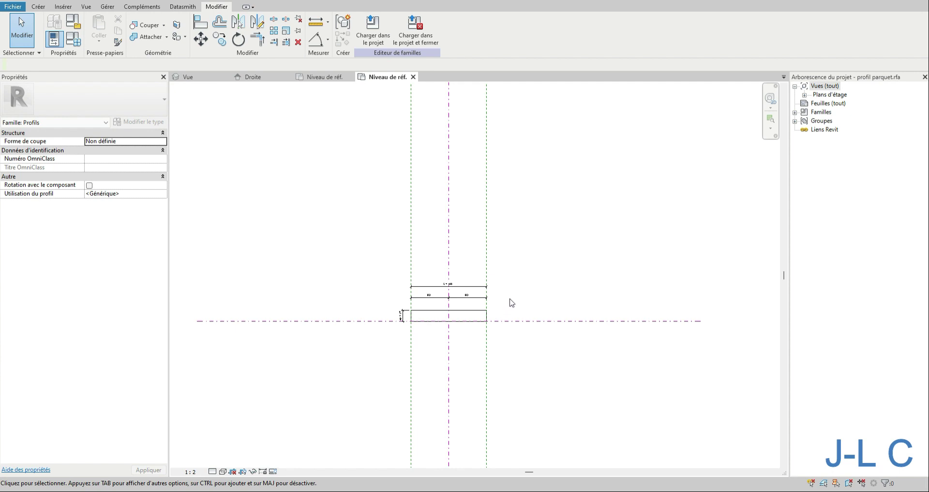
{"action": "left_click", "coordinate": [411, 258]}
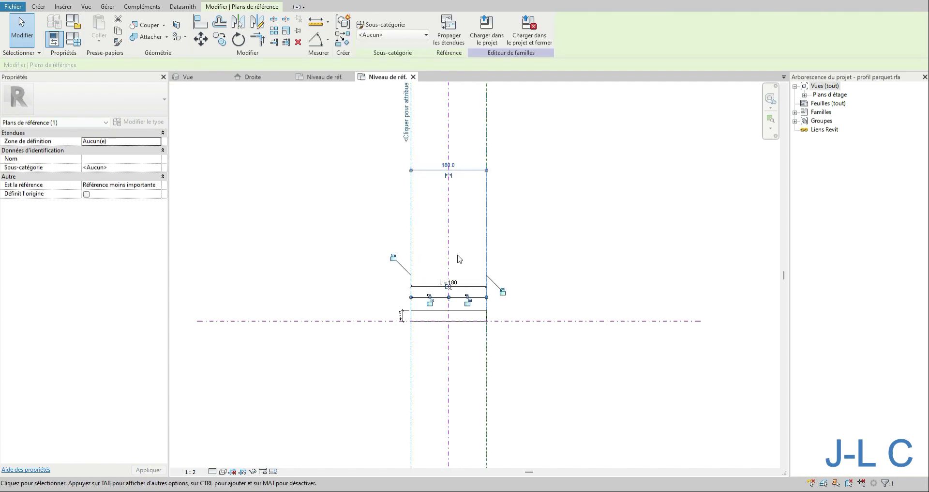
{"action": "left_click", "coordinate": [550, 256]}
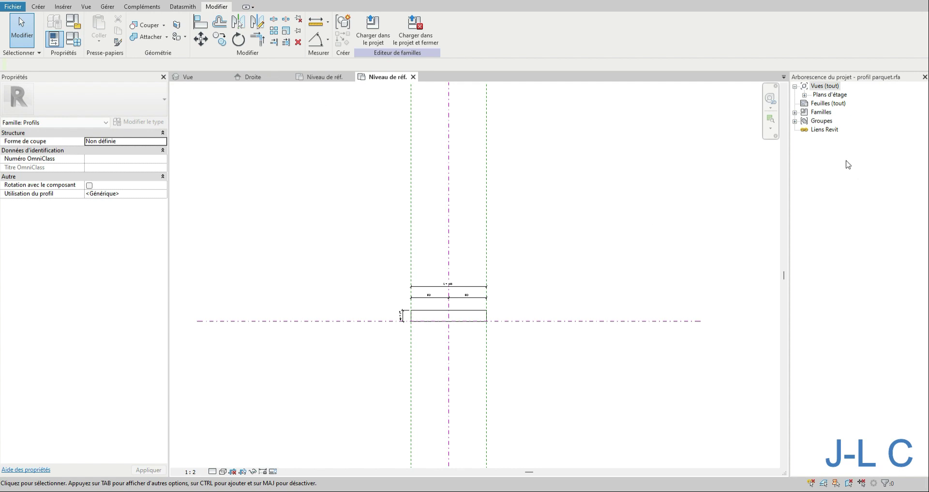
- Load the finished profile family into Lame parquet face.rfa only, leaving out rampe metal simple.rvt, and close the profile file
{"action": "left_click", "coordinate": [419, 36]}
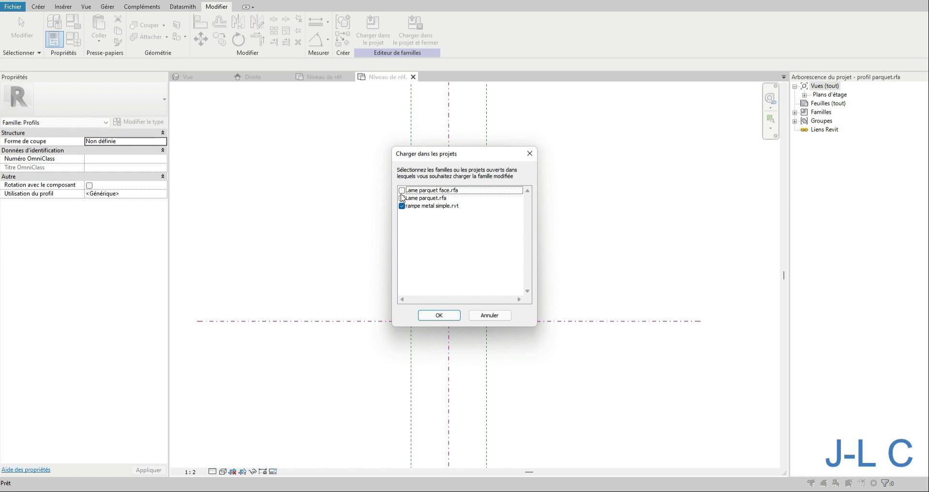
{"action": "left_click", "coordinate": [402, 192]}
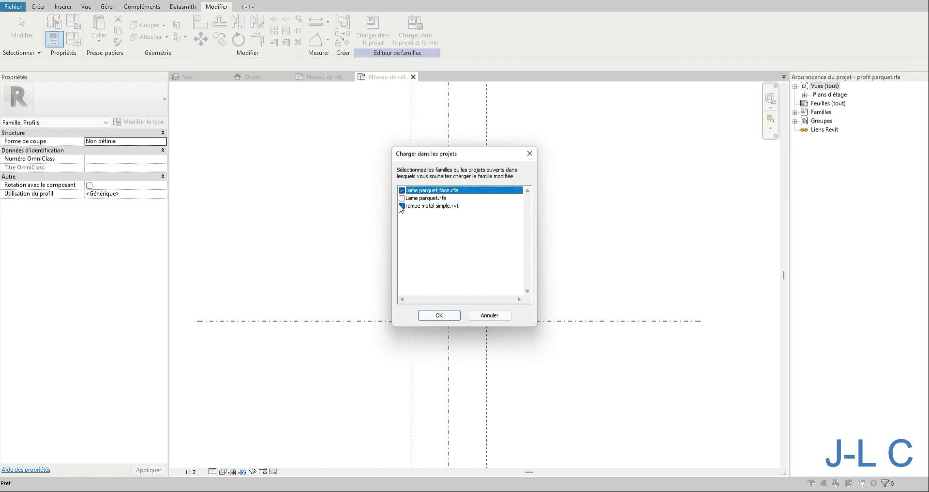
{"action": "left_click", "coordinate": [401, 206]}
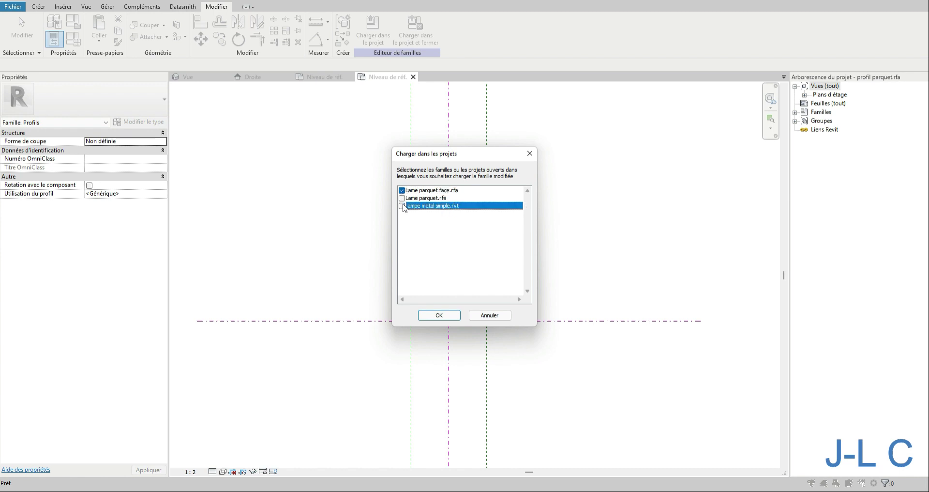
{"action": "left_click", "coordinate": [453, 318]}
{"action": "left_click", "coordinate": [449, 251]}
{"action": "left_click", "coordinate": [441, 248]}
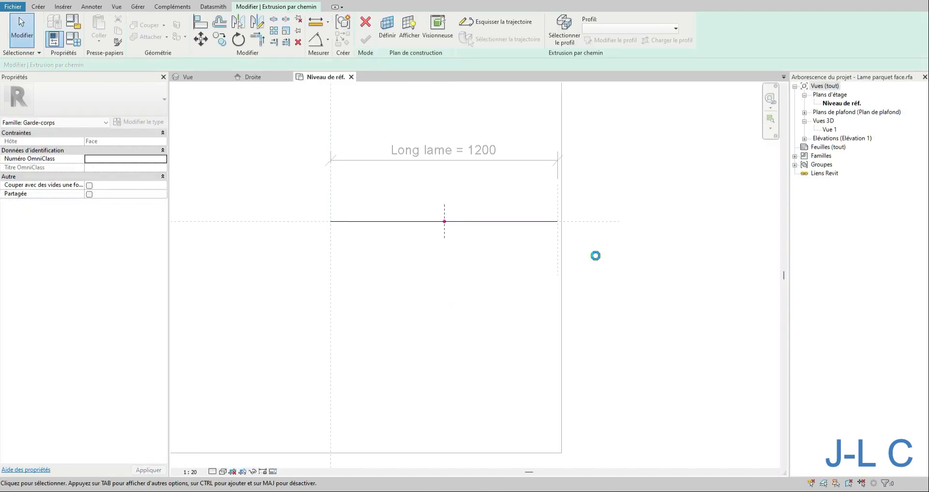
- Check the loaded profile families and assign profil parquet 180 as the profile of the plank's sweep
{"action": "left_click", "coordinate": [795, 155]}
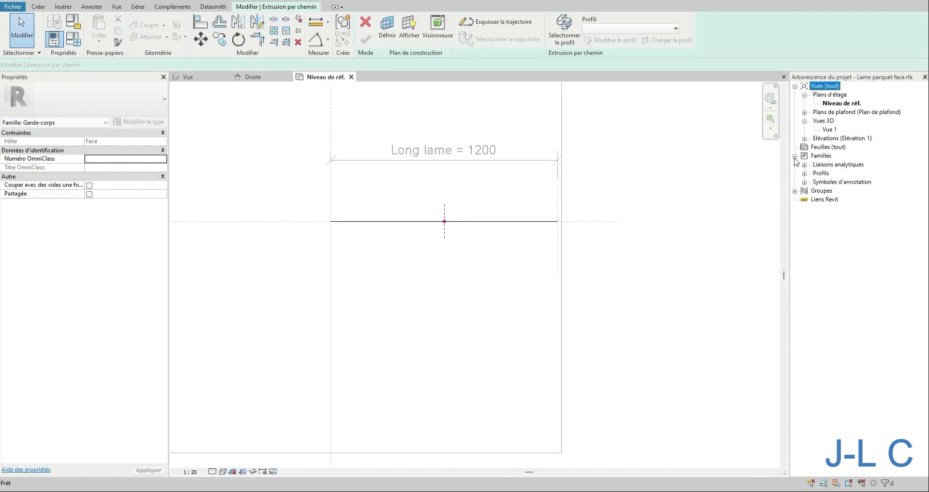
{"action": "left_click", "coordinate": [804, 173]}
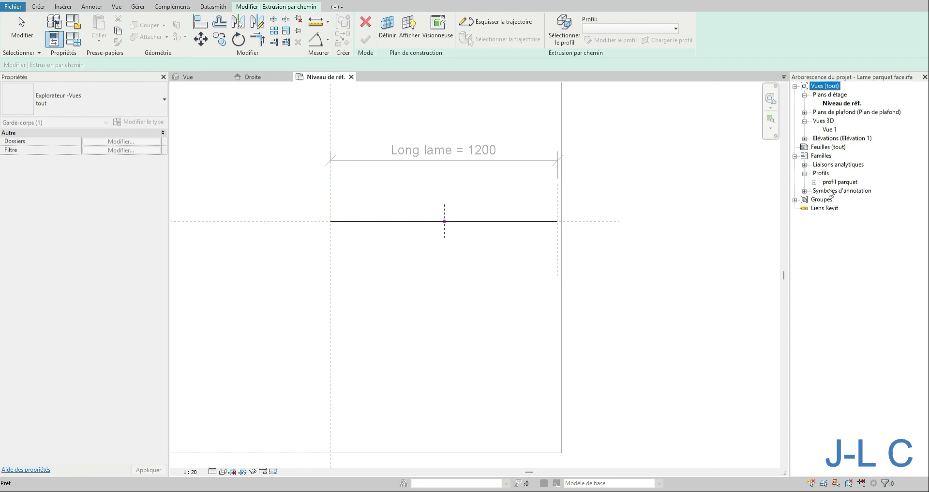
{"action": "left_click", "coordinate": [814, 182]}
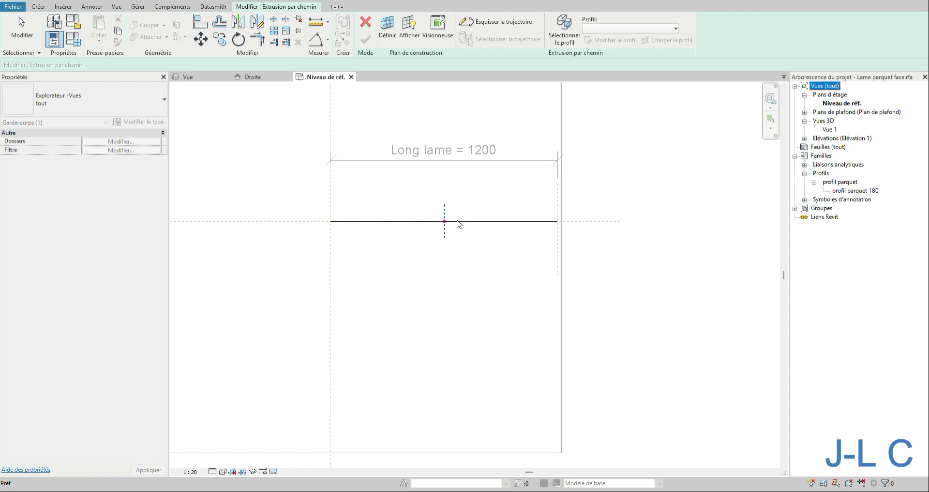
{"action": "left_click", "coordinate": [443, 241]}
{"action": "left_click", "coordinate": [445, 223]}
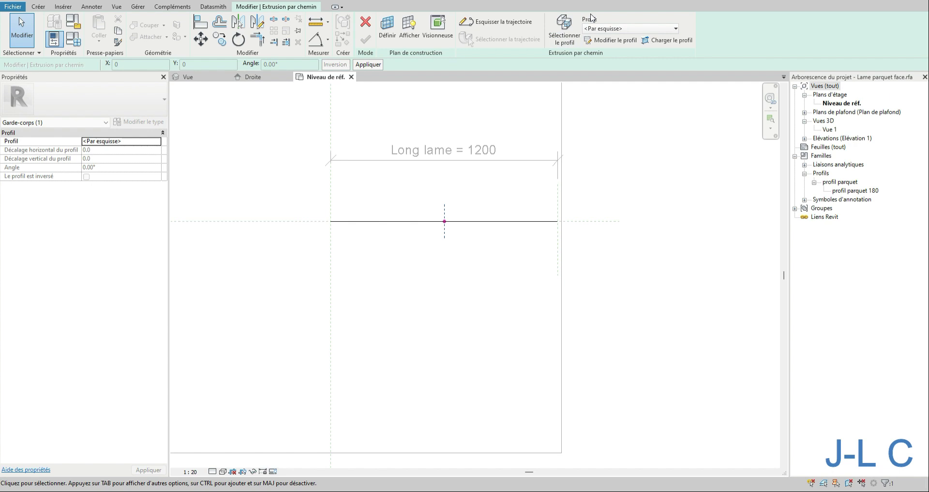
{"action": "left_click", "coordinate": [609, 30]}
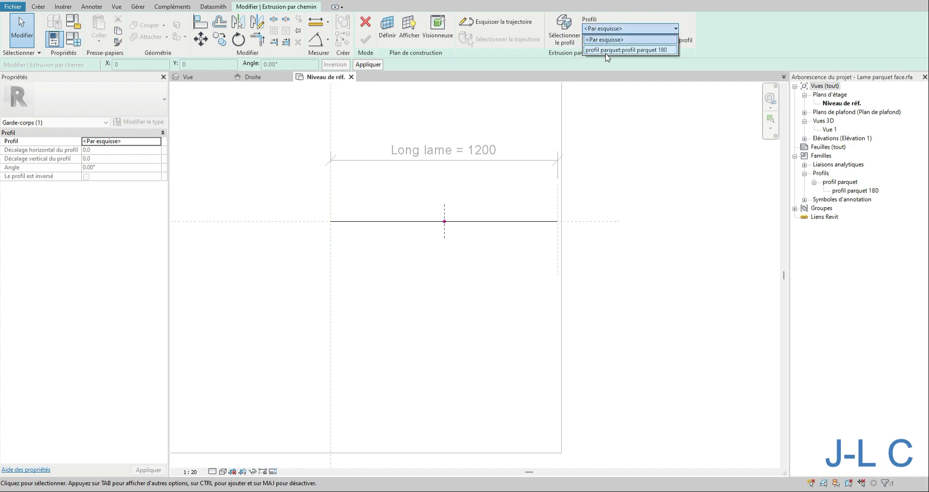
{"action": "left_click", "coordinate": [609, 50]}
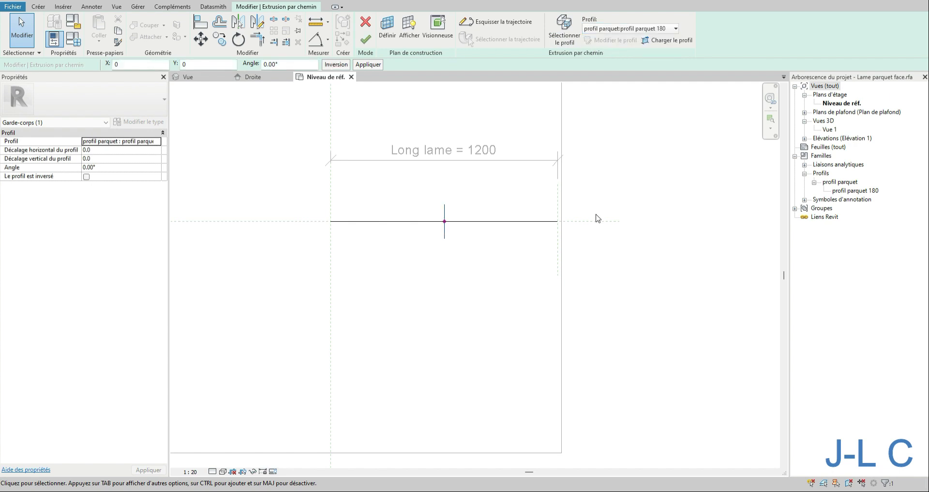
{"action": "left_click", "coordinate": [474, 293]}
- Check the profile on its path in the 3D view Vue 1 and finish the sweep
{"action": "left_click", "coordinate": [830, 129]}
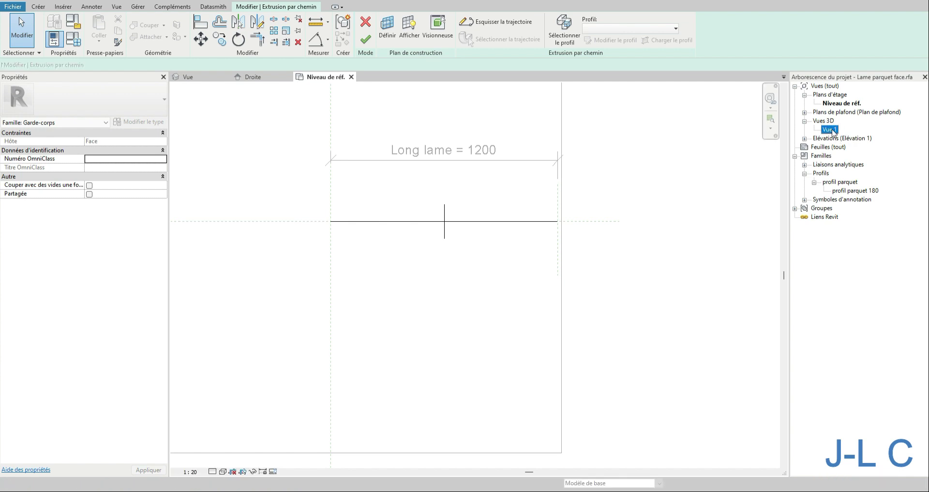
{"action": "double_click", "coordinate": [829, 130]}
{"action": "scroll", "coordinate": [581, 297], "scroll_direction": "up", "scroll_amount": 5}
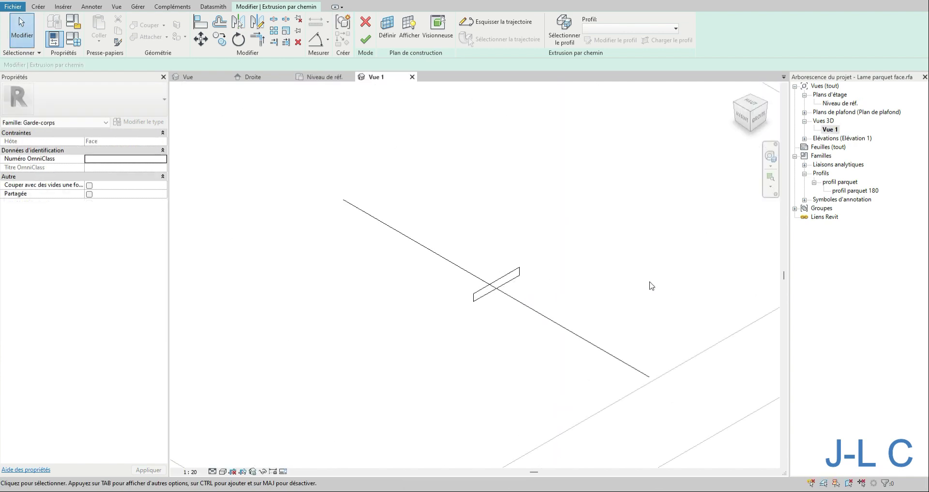
{"action": "left_click", "coordinate": [365, 39]}
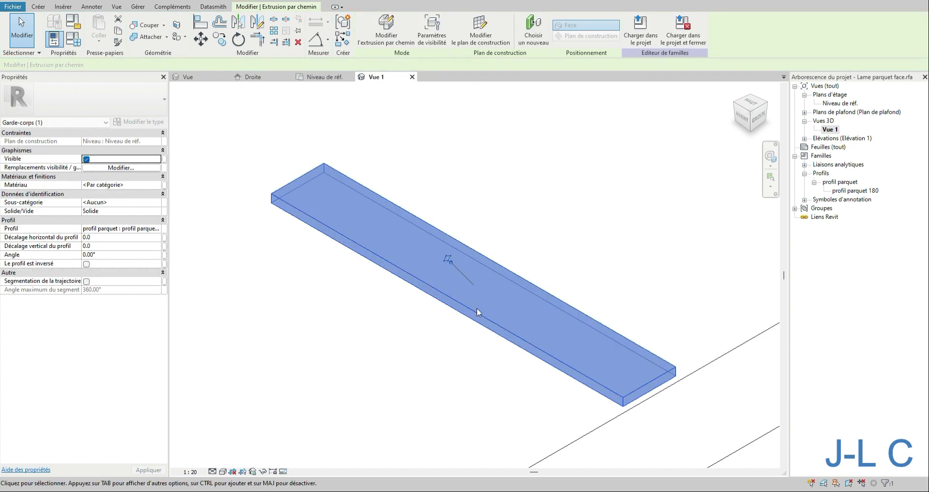
- Set the material of the swept plank to Platelage
{"action": "left_click", "coordinate": [161, 186]}
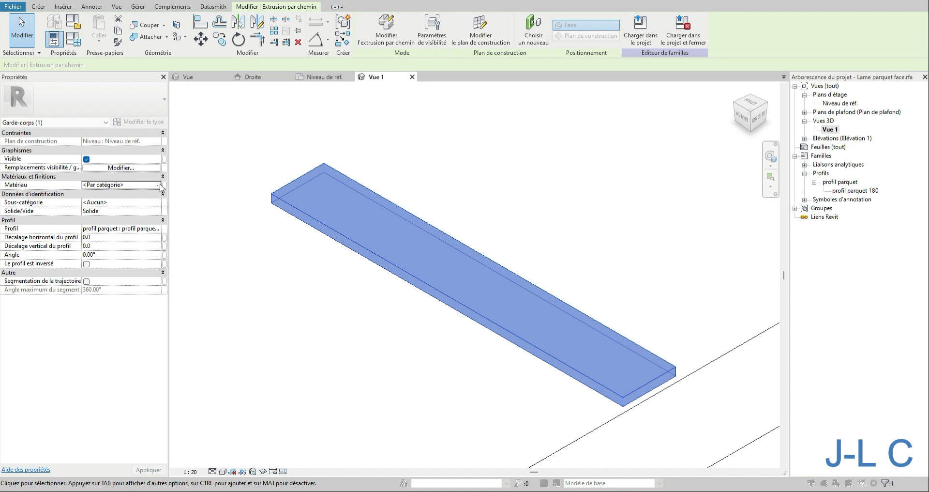
{"action": "left_click", "coordinate": [159, 184]}
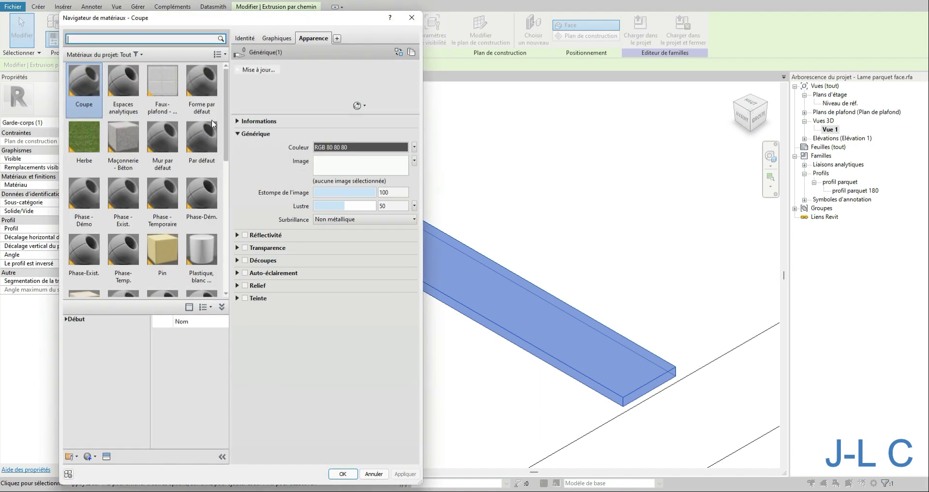
{"action": "scroll", "coordinate": [227, 97], "scroll_direction": "down", "scroll_amount": 8}
{"action": "left_click", "coordinate": [85, 95]}
{"action": "double_click", "coordinate": [85, 95]}
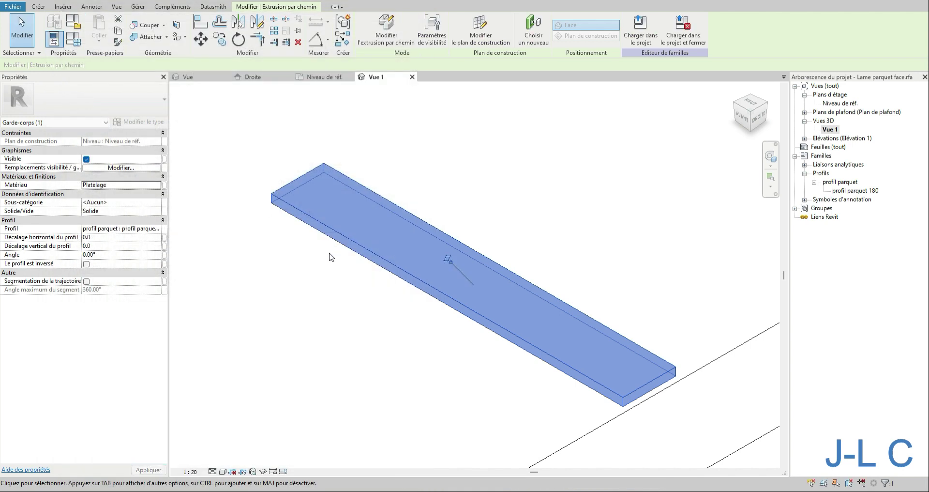
- Link the plank's material to a new family type parameter named Lame bois, grouped under Matériaux et finitions
{"action": "left_click", "coordinate": [165, 185]}
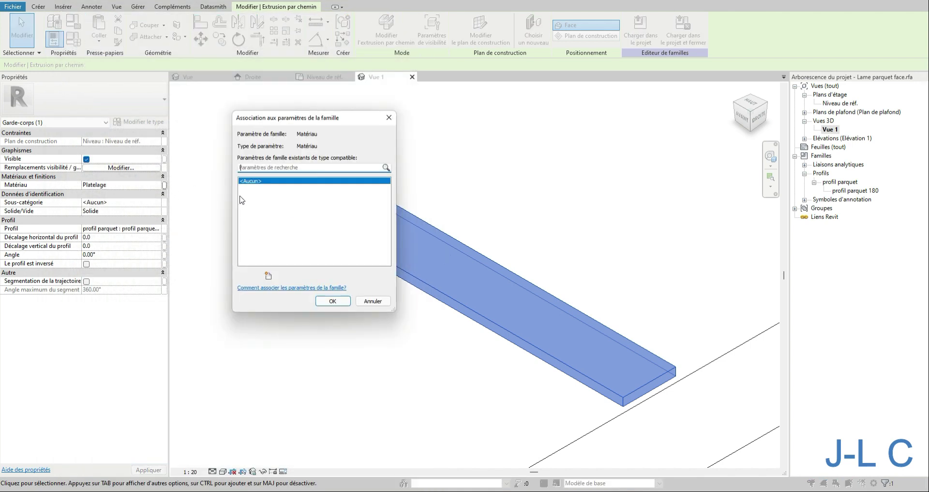
{"action": "left_click", "coordinate": [270, 275]}
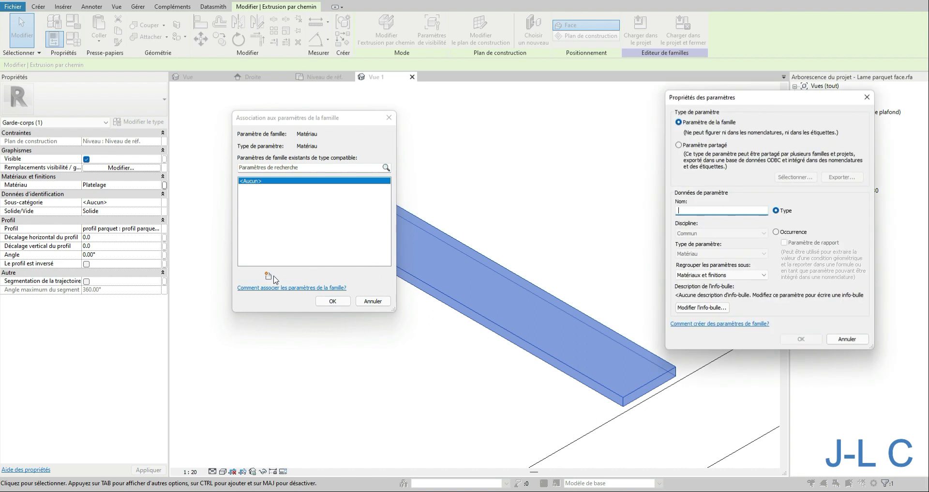
{"action": "type", "text": "Ma"}
{"action": "left_click", "coordinate": [717, 277]}
{"action": "left_click", "coordinate": [716, 276]}
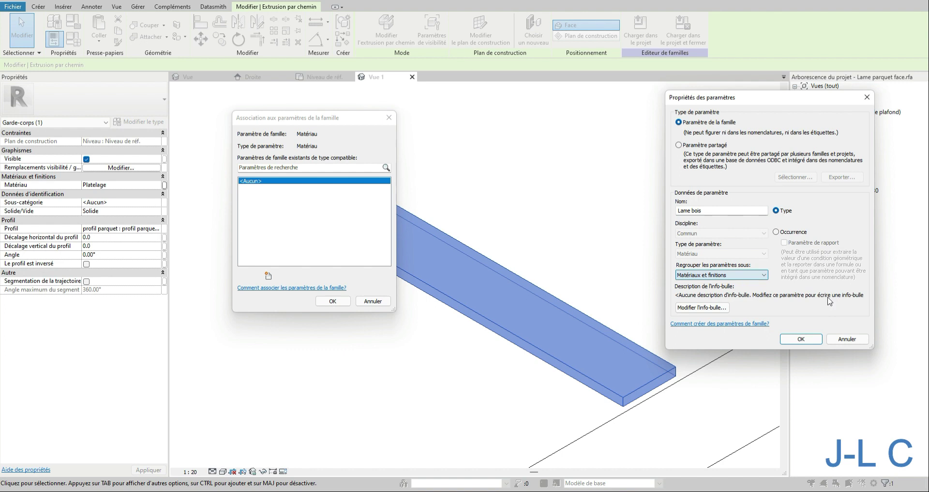
{"action": "left_click", "coordinate": [787, 341]}
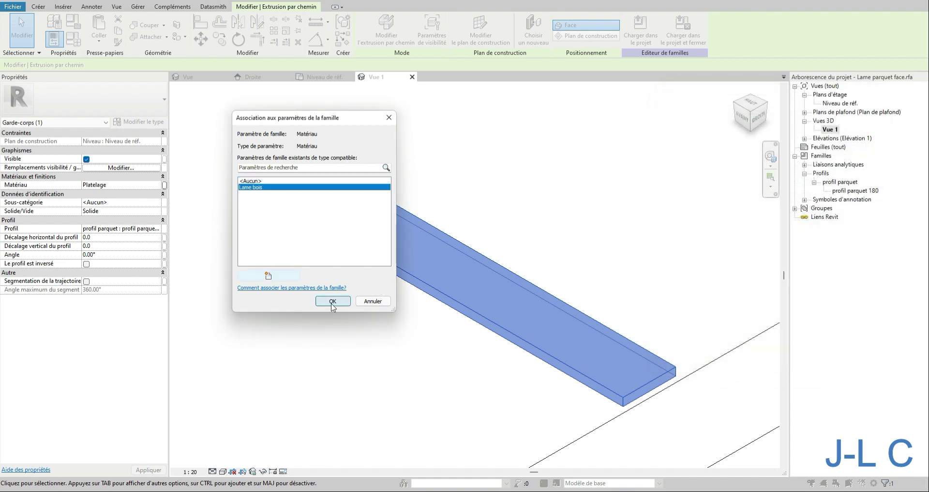
{"action": "left_click", "coordinate": [333, 302]}
{"action": "left_click", "coordinate": [374, 330]}
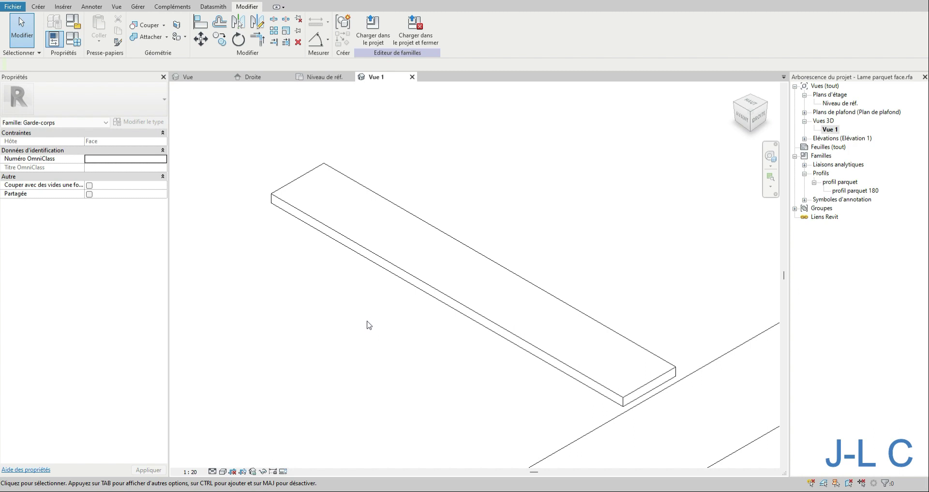
- Load the plank family into Lame parquet.rfa and close it, replacing the existing version and its parameter values
{"action": "left_click", "coordinate": [414, 29]}
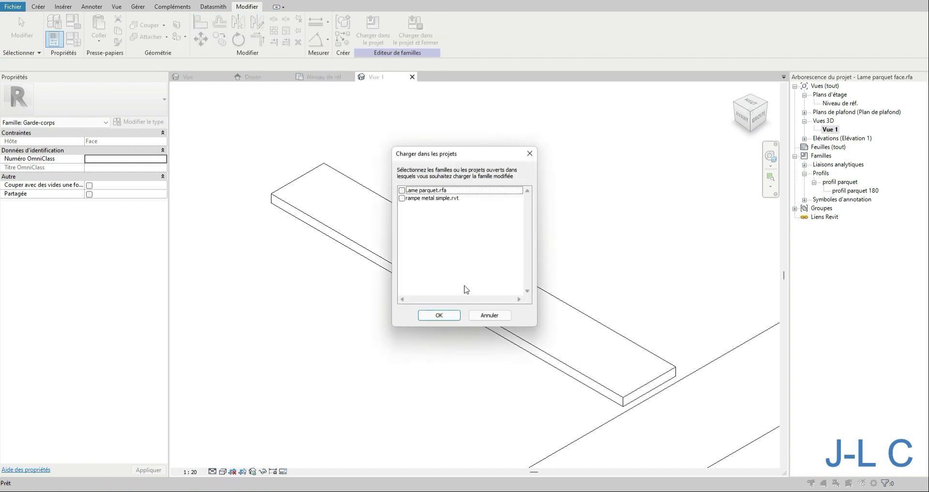
{"action": "left_click", "coordinate": [402, 191]}
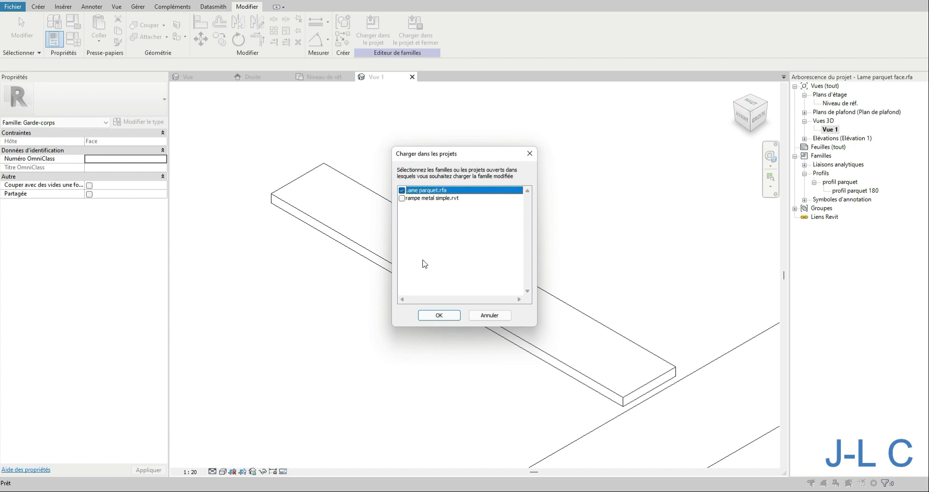
{"action": "left_click", "coordinate": [439, 315]}
{"action": "left_click", "coordinate": [441, 248]}
{"action": "left_click", "coordinate": [442, 249]}
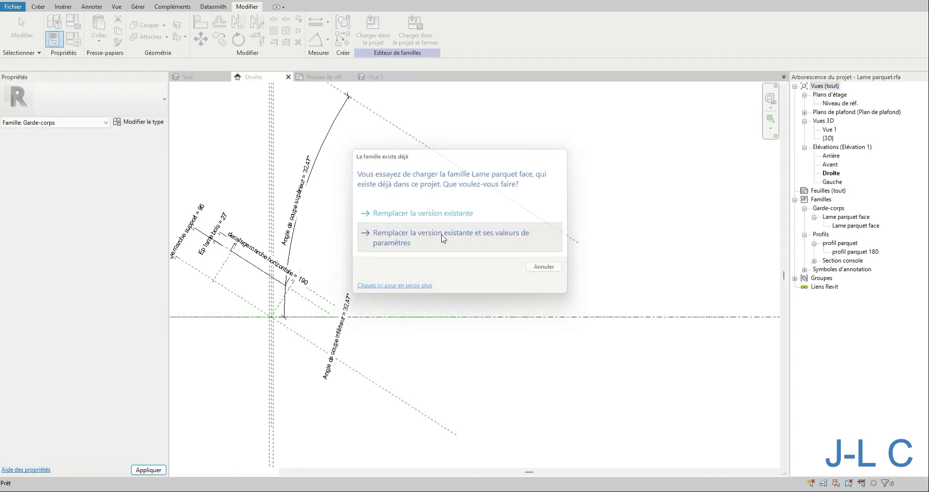
{"action": "left_click", "coordinate": [443, 239]}
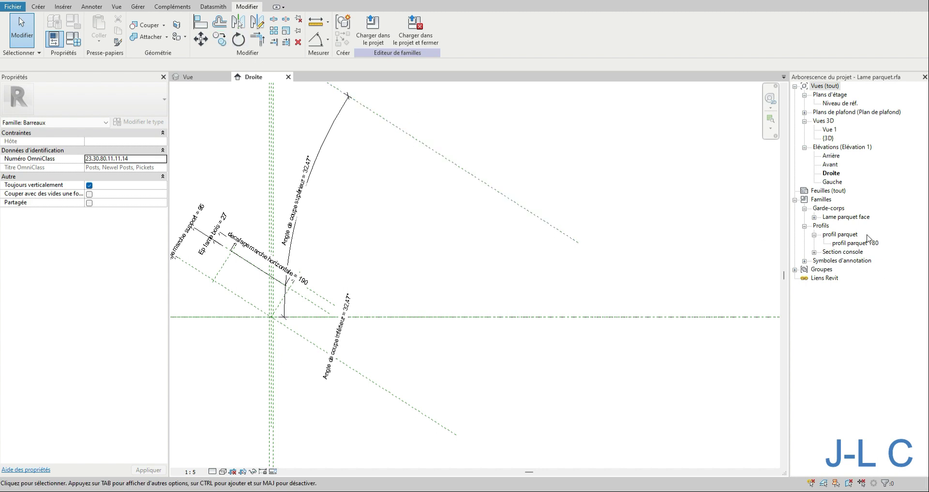
- Align and lock the lower end face of the Lame parquet face plank to the inclined reference plane through the origin
{"action": "left_click", "coordinate": [243, 264]}
{"action": "scroll", "coordinate": [243, 264], "scroll_direction": "up", "scroll_amount": 4}
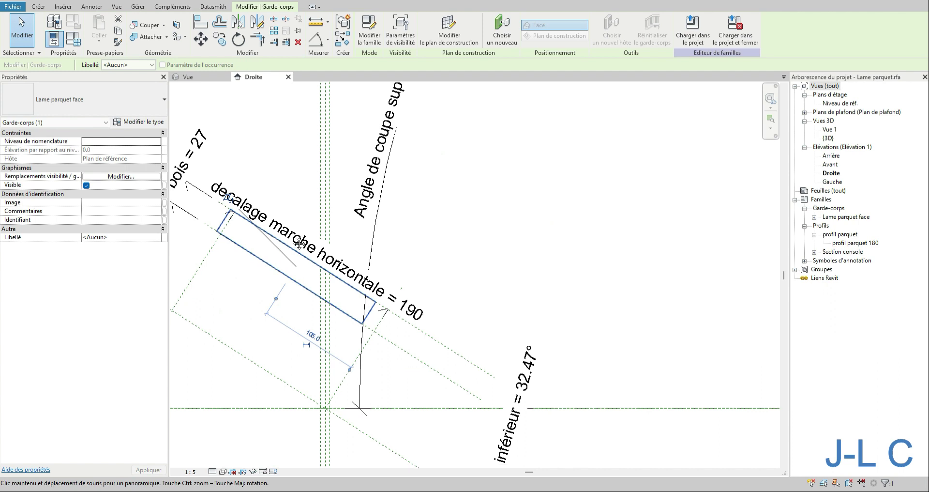
{"action": "middle_click_drag", "start_coordinate": [250, 264], "coordinate": [320, 243]}
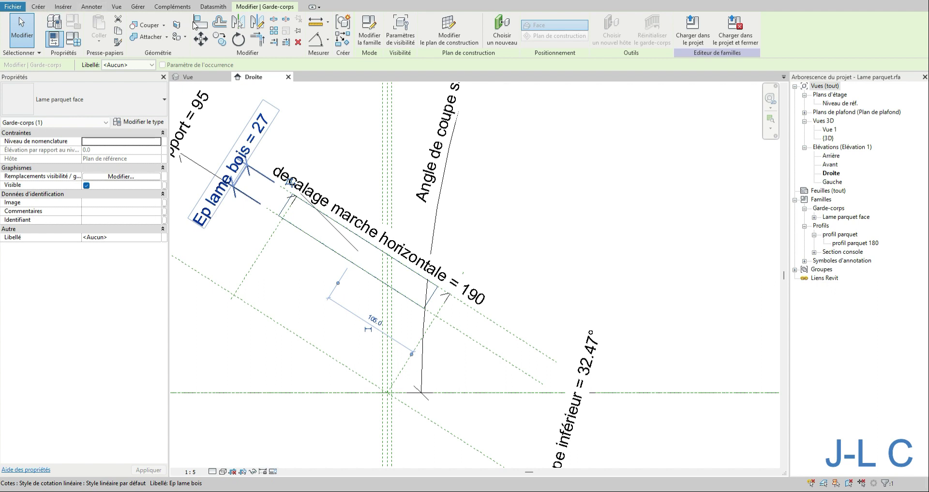
{"action": "left_click", "coordinate": [220, 22]}
{"action": "scroll", "coordinate": [405, 380], "scroll_direction": "up", "scroll_amount": 4}
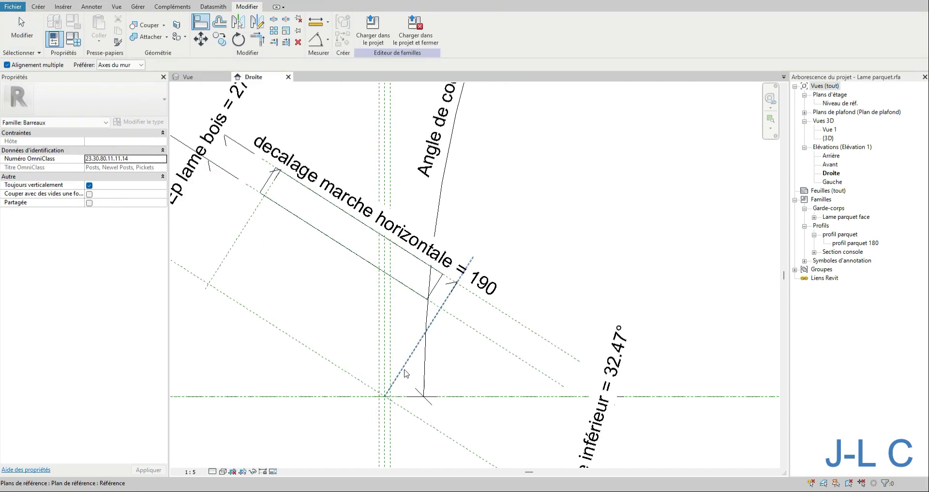
{"action": "left_click", "coordinate": [402, 368]}
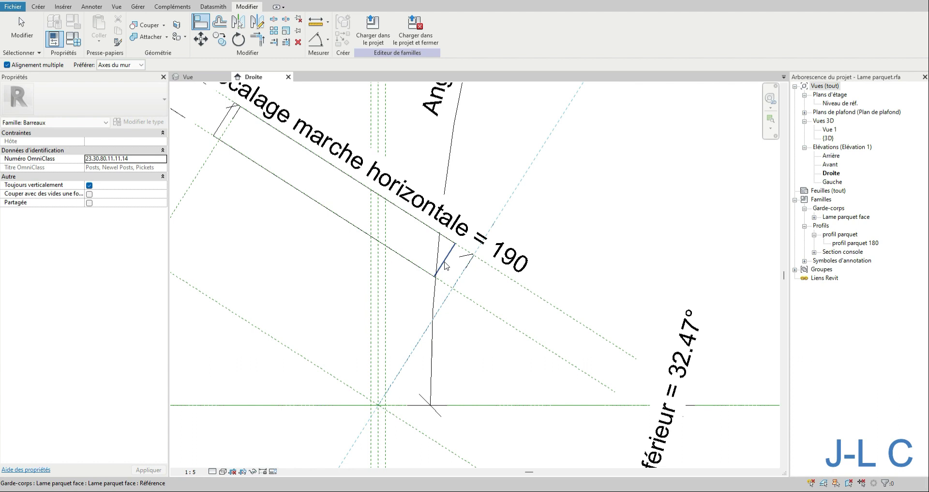
{"action": "left_click", "coordinate": [429, 292]}
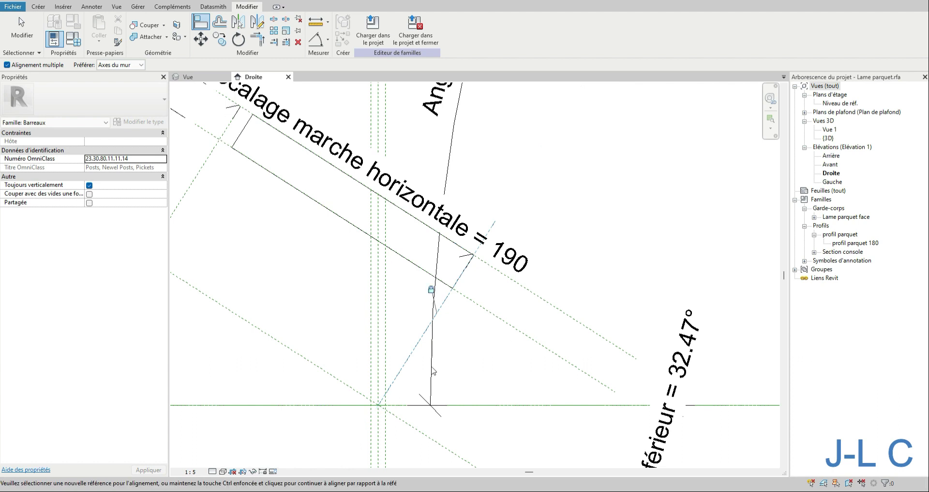
{"action": "scroll", "coordinate": [431, 373], "scroll_direction": "down", "scroll_amount": 2}
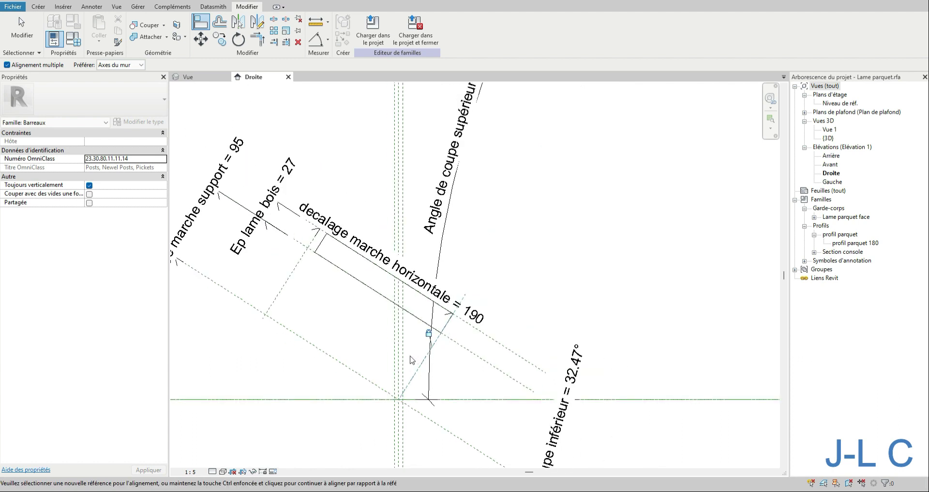
{"action": "left_click", "coordinate": [15, 34]}
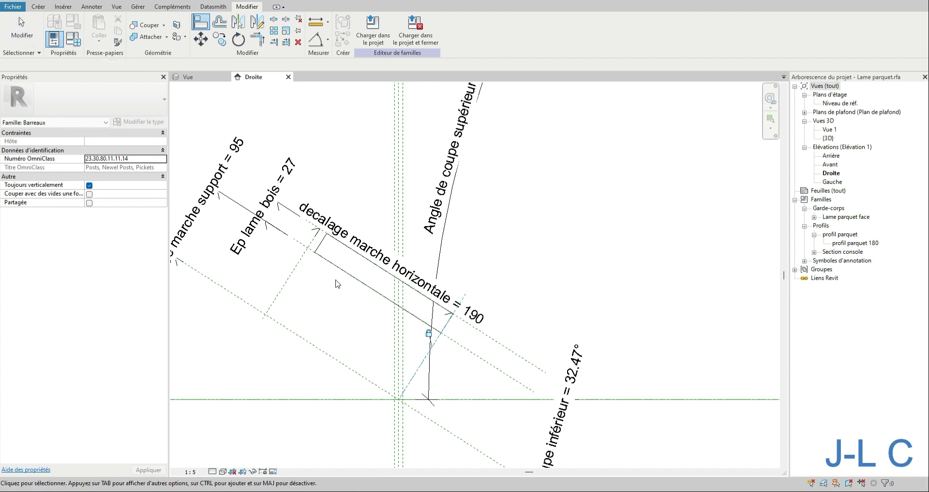
- Move the decalage marche horizontale dimension outward, clear of the plank's upper face
{"action": "left_click", "coordinate": [300, 268]}
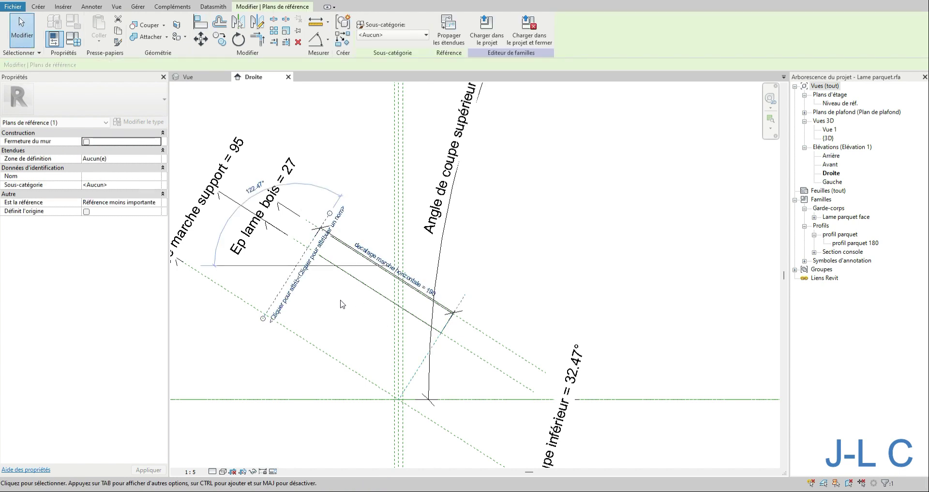
{"action": "left_click", "coordinate": [337, 241]}
{"action": "scroll", "coordinate": [334, 239], "scroll_direction": "up", "scroll_amount": 3}
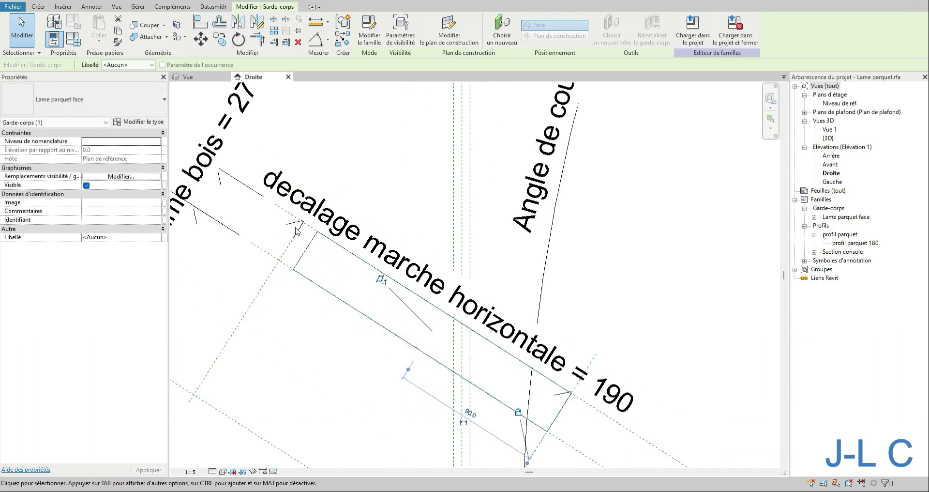
{"action": "left_click", "coordinate": [321, 228]}
{"action": "left_click_drag", "start_coordinate": [321, 228], "coordinate": [334, 208]}
{"action": "scroll", "coordinate": [333, 208], "scroll_direction": "down", "scroll_amount": 1}
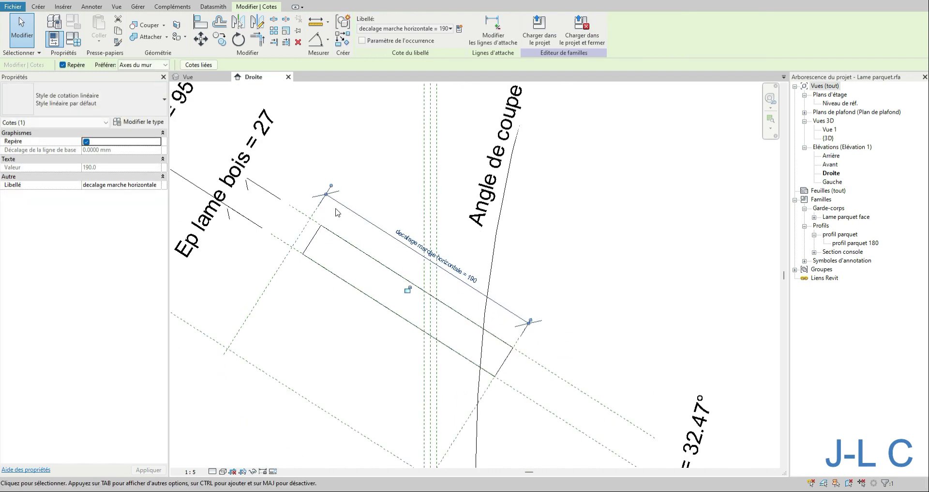
{"action": "scroll", "coordinate": [338, 213], "scroll_direction": "down", "scroll_amount": 2}
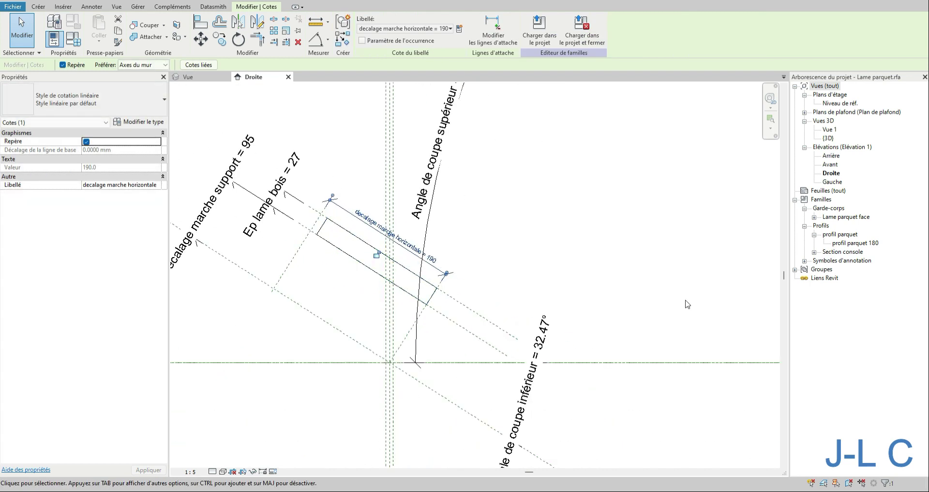
- Place a second Lame parquet face instance in the Arrière elevation, using the reference plane along the plank as work plane
{"action": "double_click", "coordinate": [845, 217]}
{"action": "left_click_drag", "start_coordinate": [844, 225], "coordinate": [531, 261]}
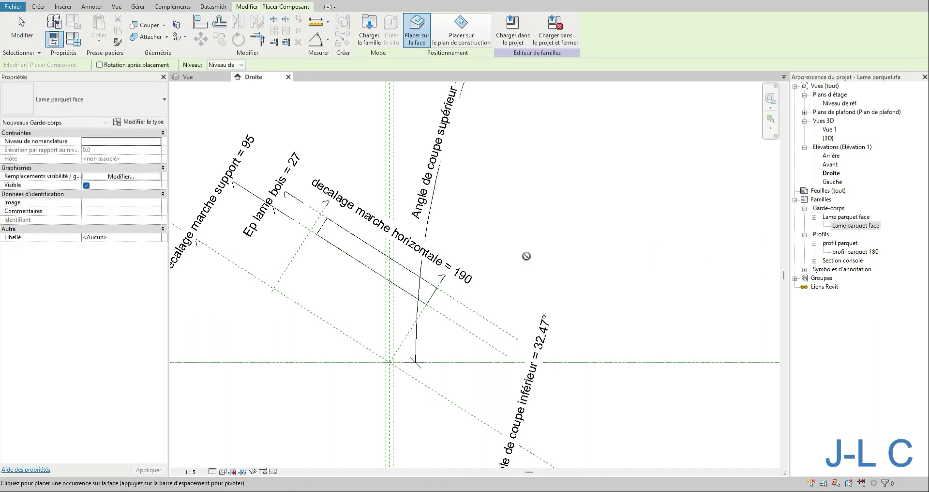
{"action": "left_click", "coordinate": [461, 29]}
{"action": "left_click", "coordinate": [302, 265]}
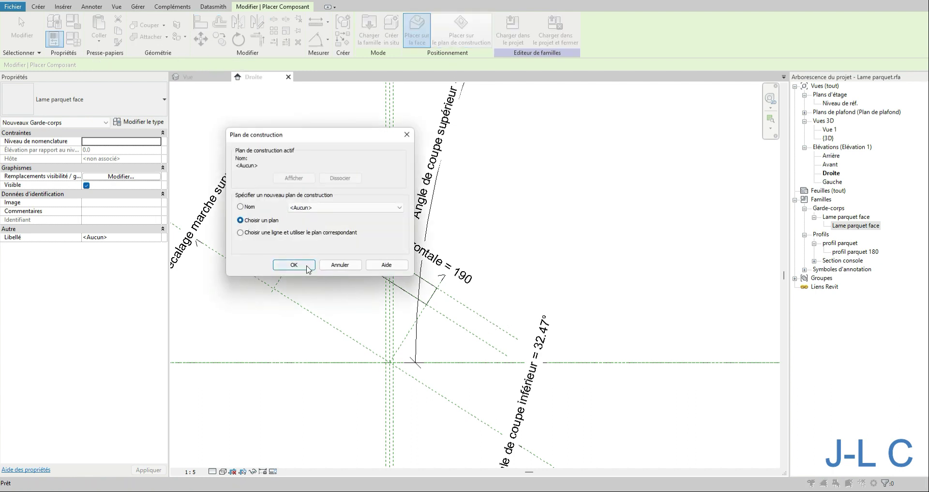
{"action": "left_click", "coordinate": [472, 333]}
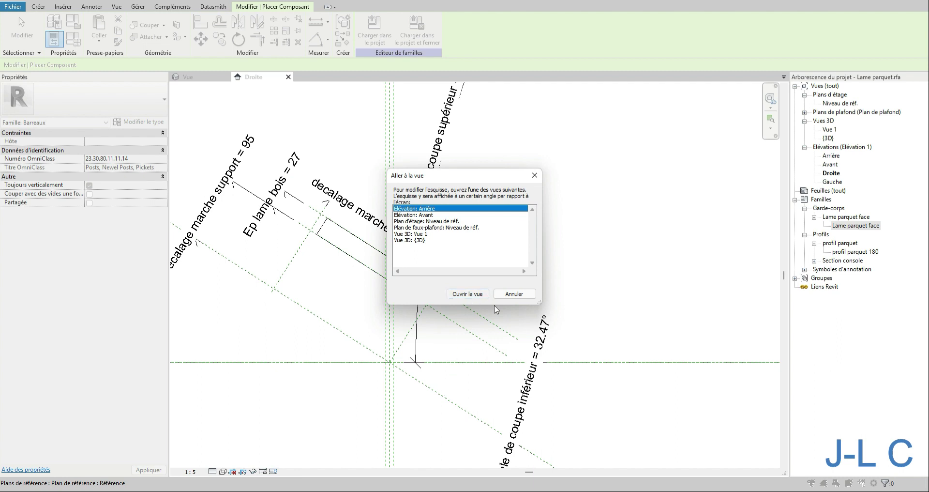
{"action": "left_click", "coordinate": [468, 293]}
{"action": "left_click", "coordinate": [437, 315]}
{"action": "left_click", "coordinate": [22, 30]}
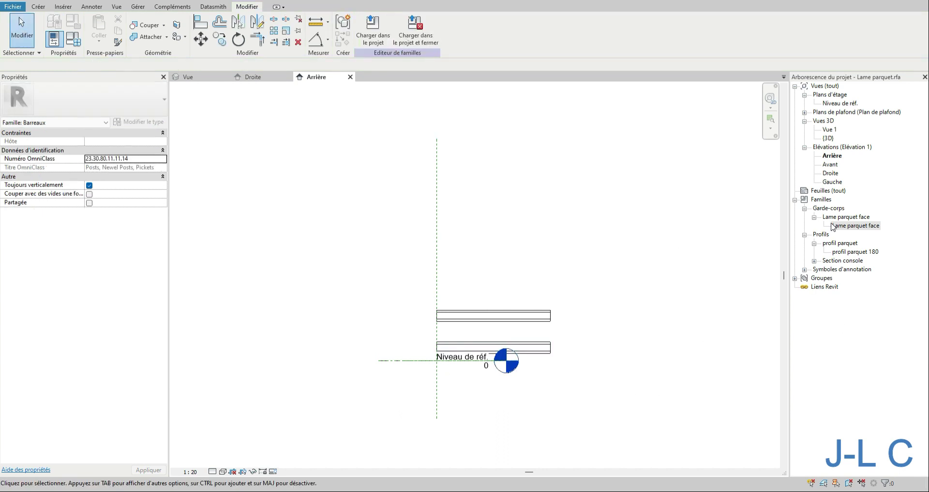
- Move the second plank in the Droite elevation from its lower corner to just beyond the first plank's upper end
{"action": "double_click", "coordinate": [830, 173]}
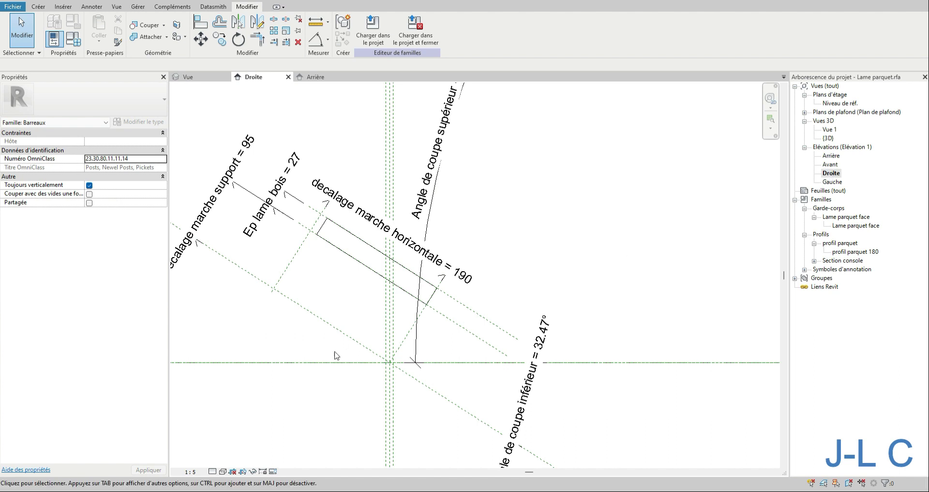
{"action": "scroll", "coordinate": [335, 355], "scroll_direction": "down", "scroll_amount": 5}
{"action": "scroll", "coordinate": [308, 288], "scroll_direction": "up", "scroll_amount": 3}
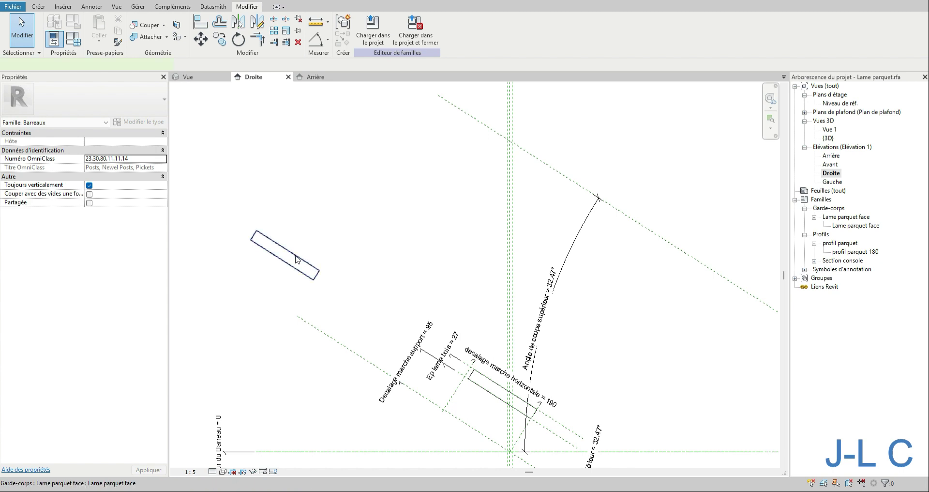
{"action": "left_click", "coordinate": [297, 259]}
{"action": "left_click", "coordinate": [200, 38]}
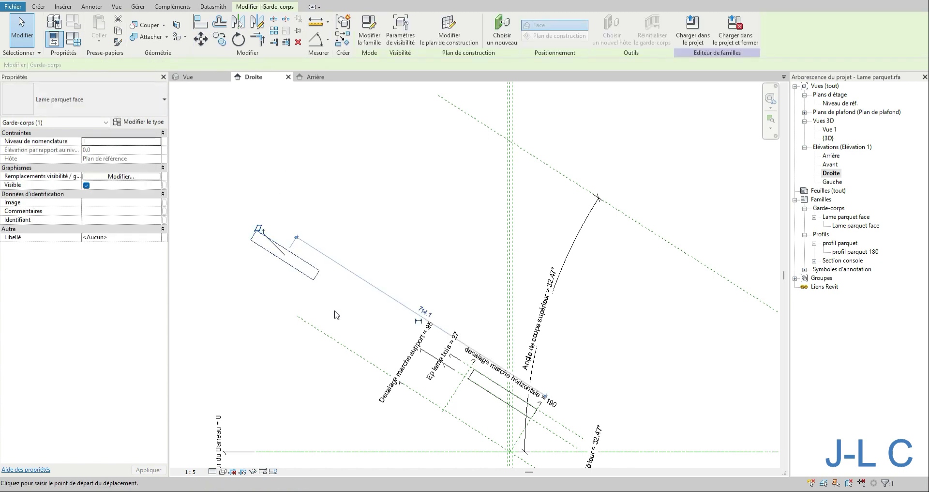
{"action": "left_click", "coordinate": [313, 280]}
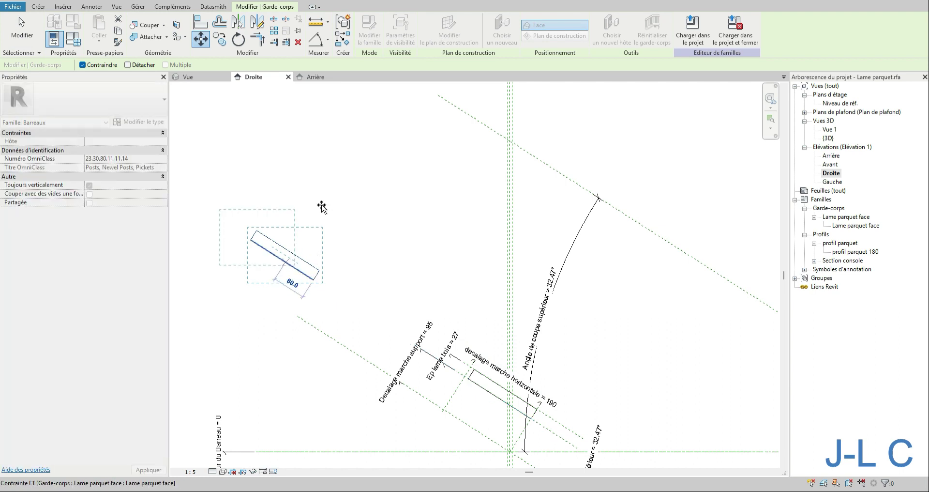
{"action": "left_click", "coordinate": [461, 380]}
{"action": "scroll", "coordinate": [426, 380], "scroll_direction": "down", "scroll_amount": 2}
{"action": "middle_click_drag", "start_coordinate": [463, 391], "coordinate": [378, 259]}
{"action": "scroll", "coordinate": [418, 231], "scroll_direction": "up", "scroll_amount": 3}
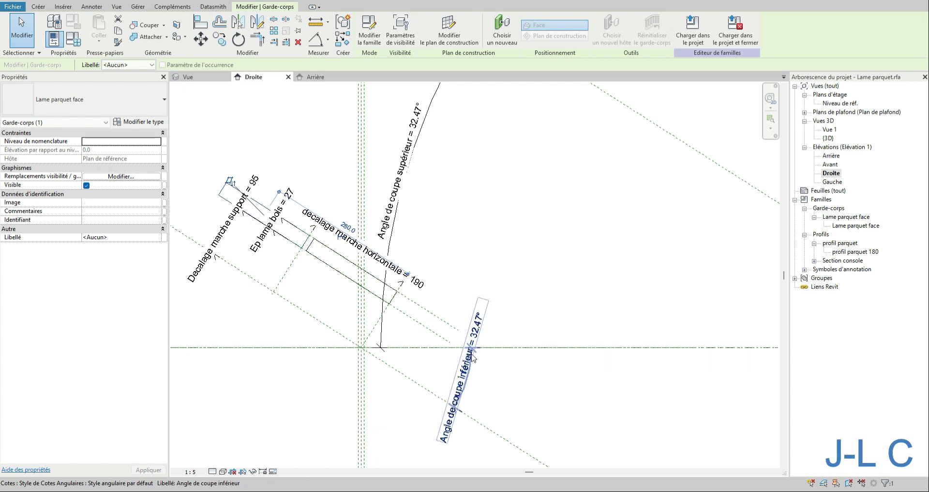
- Align and lock the second plank's lower end to the perpendicular reference plane at the far end of the decalage marche horizontale dimension
{"action": "scroll", "coordinate": [318, 357], "scroll_direction": "down", "scroll_amount": 2}
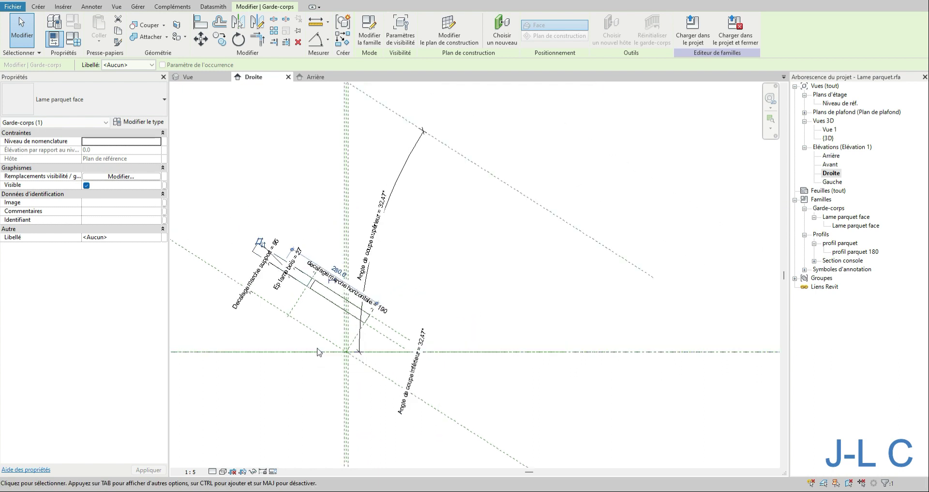
{"action": "left_click", "coordinate": [200, 22]}
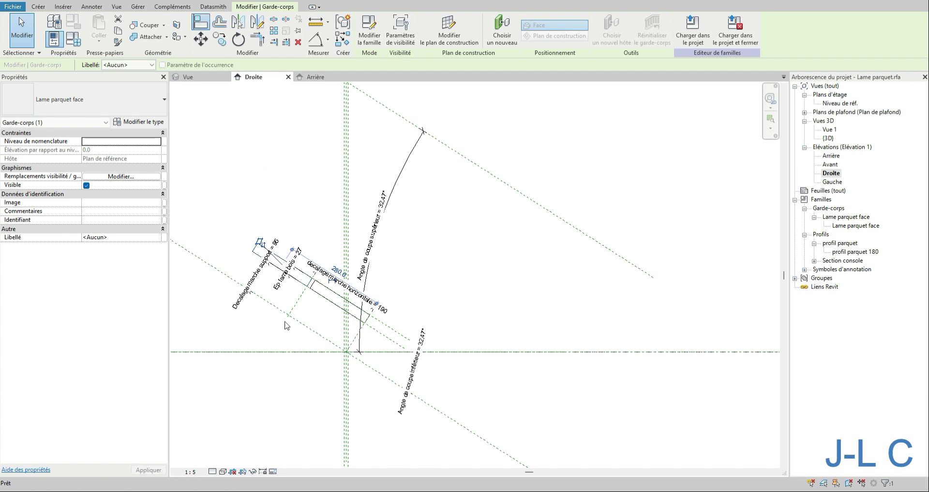
{"action": "left_click", "coordinate": [303, 298]}
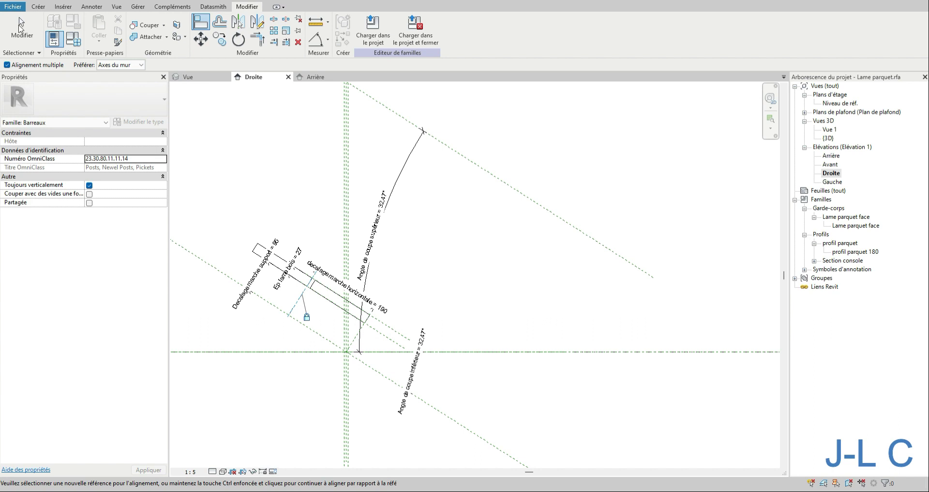
{"action": "left_click", "coordinate": [22, 28]}
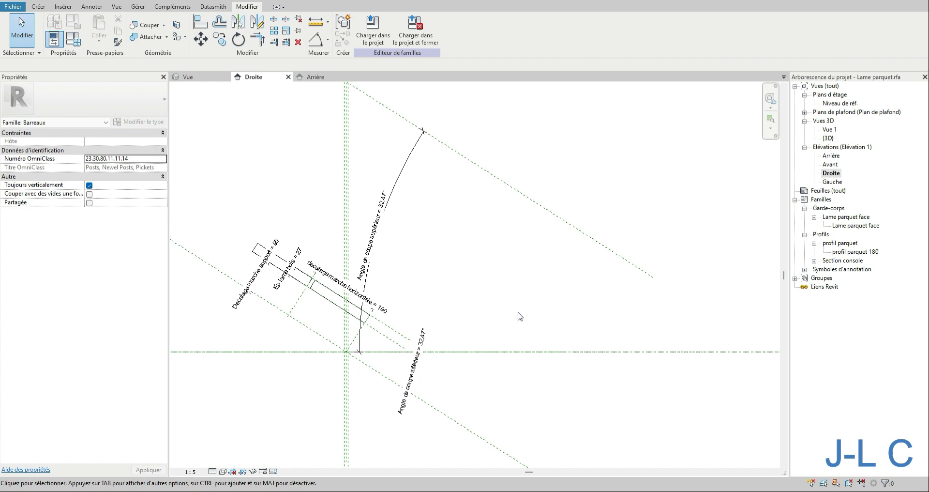
- Delete the second plank and close the Arrière view
{"action": "left_click", "coordinate": [256, 250]}
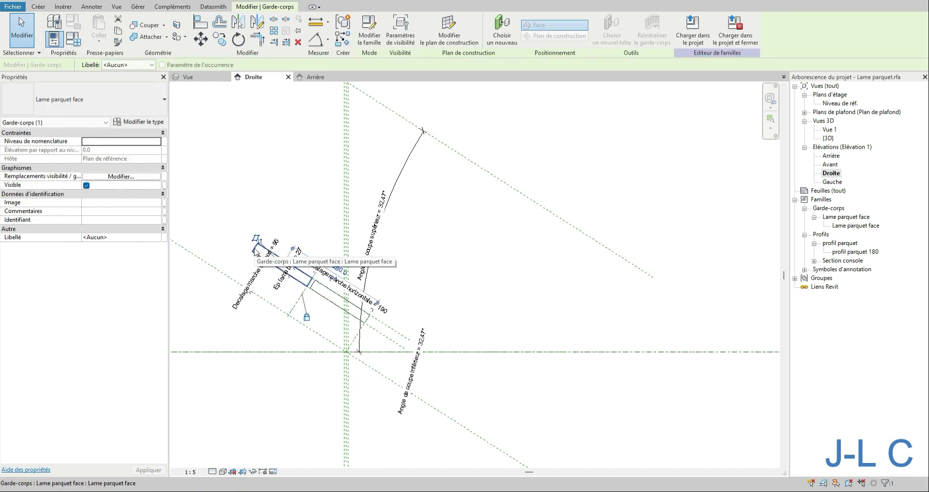
{"action": "key", "text": "Escape"}
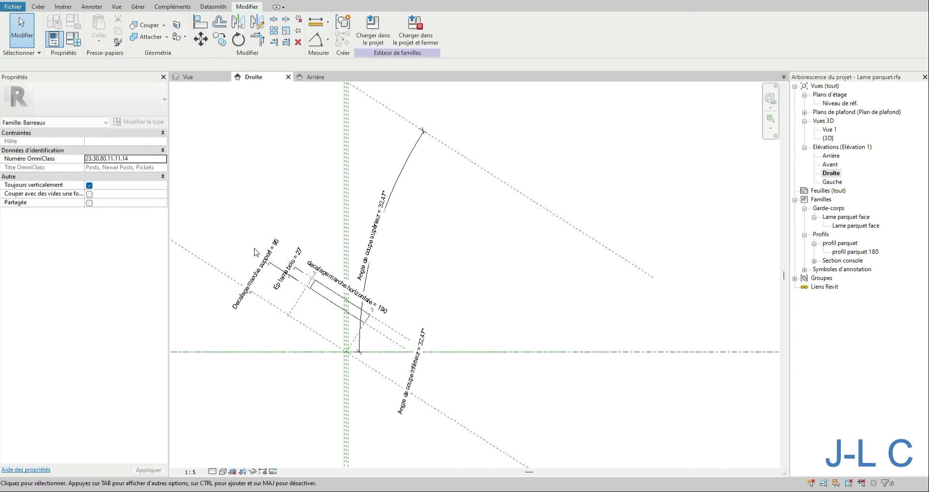
{"action": "left_click", "coordinate": [375, 208]}
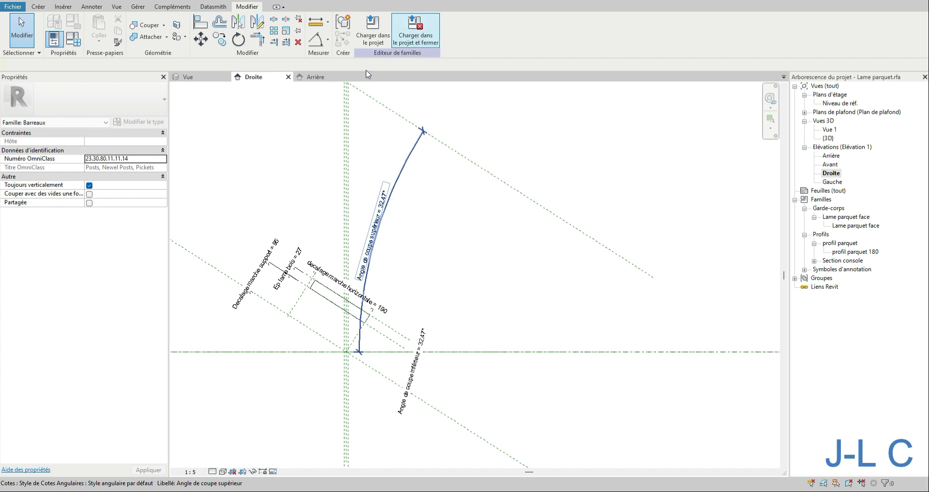
{"action": "key", "text": "Escape"}
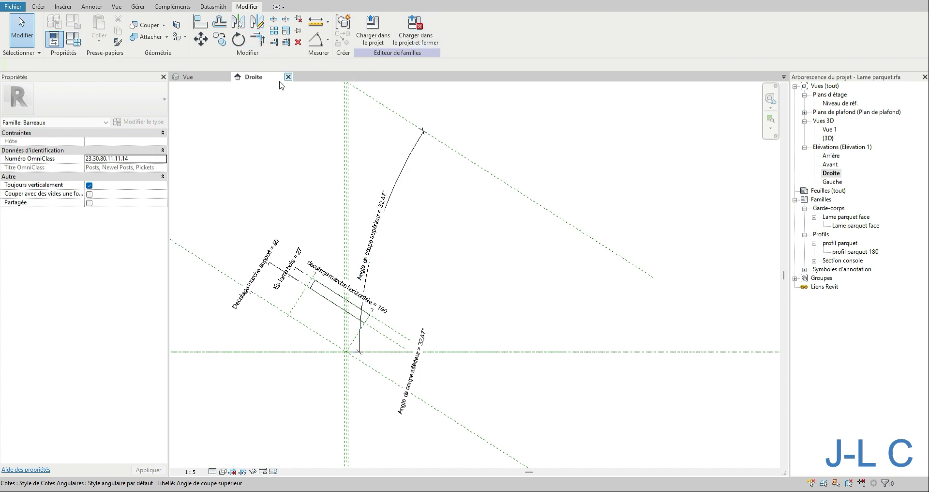
- Save the family over the existing Lame parquet.rfa, load it into the rampe metal simple project replacing the existing version, and close it
{"action": "left_click", "coordinate": [208, 77]}
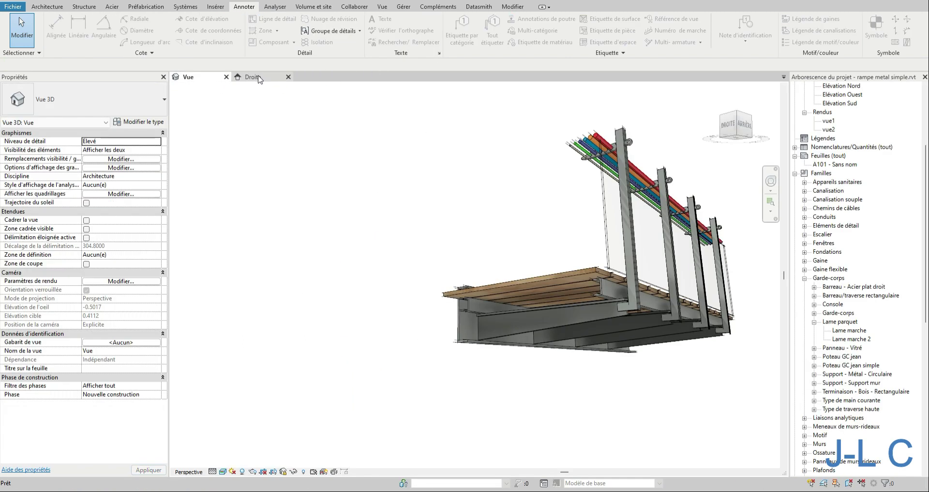
{"action": "left_click", "coordinate": [271, 78]}
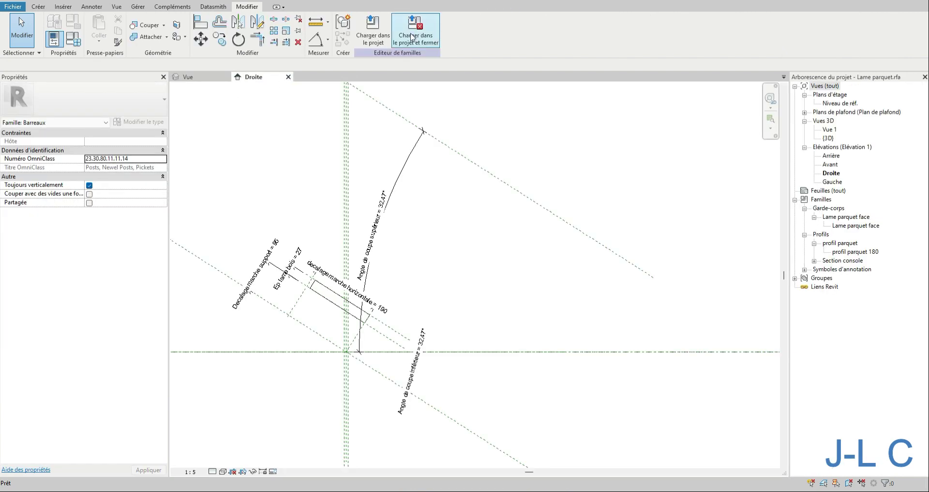
{"action": "left_click", "coordinate": [413, 36]}
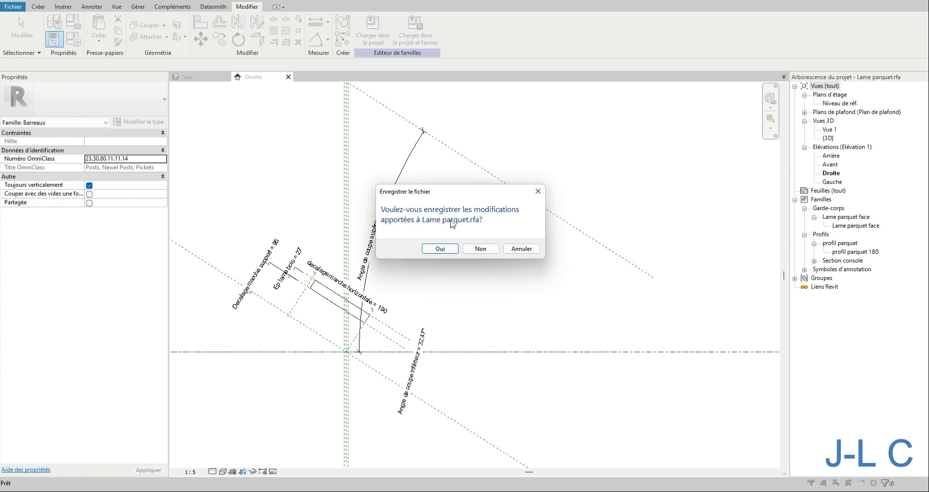
{"action": "left_click", "coordinate": [440, 248]}
{"action": "left_click", "coordinate": [441, 248]}
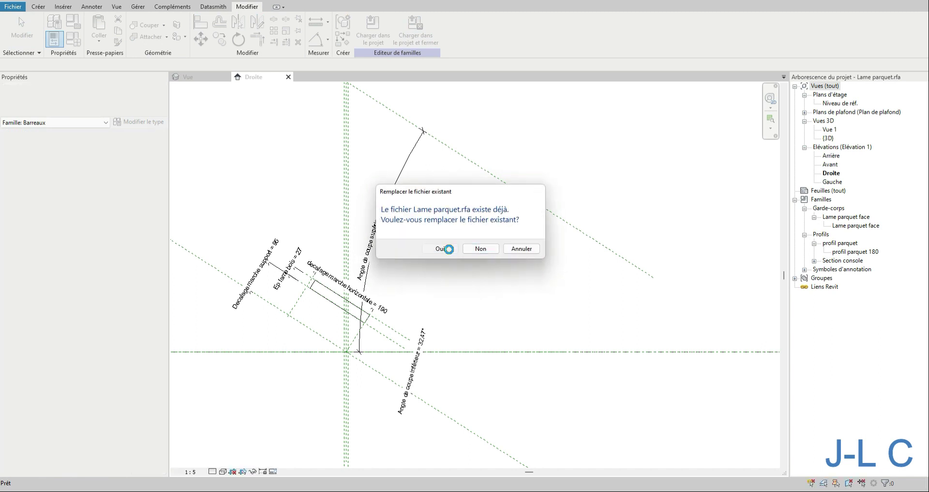
{"action": "left_click", "coordinate": [436, 238]}
{"action": "left_click", "coordinate": [396, 277]}
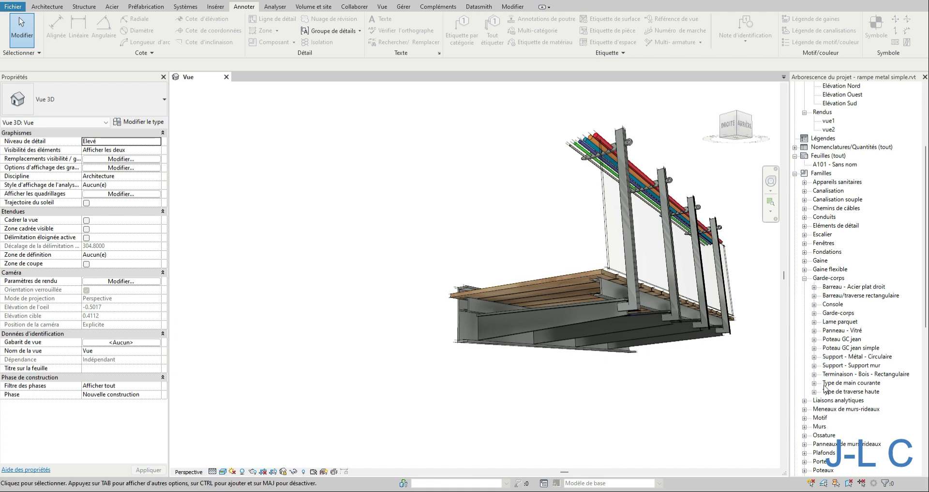
- Examine the Poteau GC jean simple type's parameters with its preview in the Avant and Droite elevations, and close its properties
{"action": "left_click", "coordinate": [814, 348]}
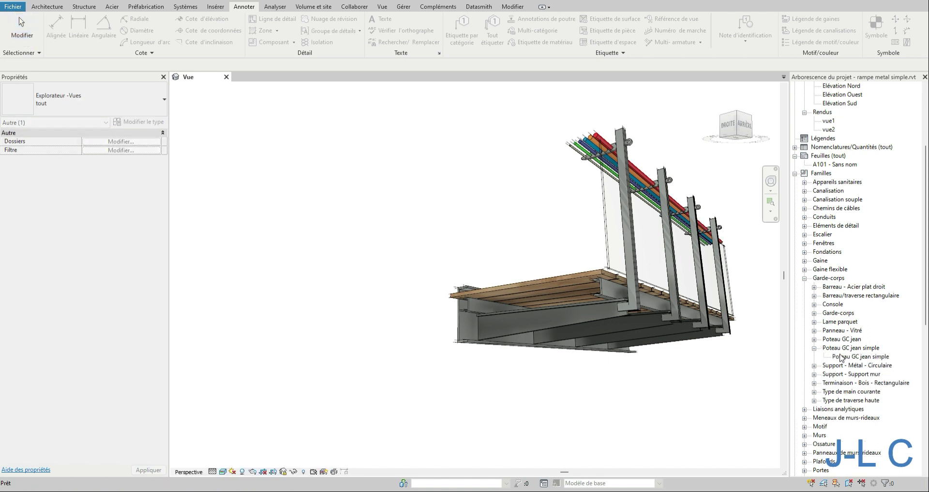
{"action": "double_click", "coordinate": [841, 357]}
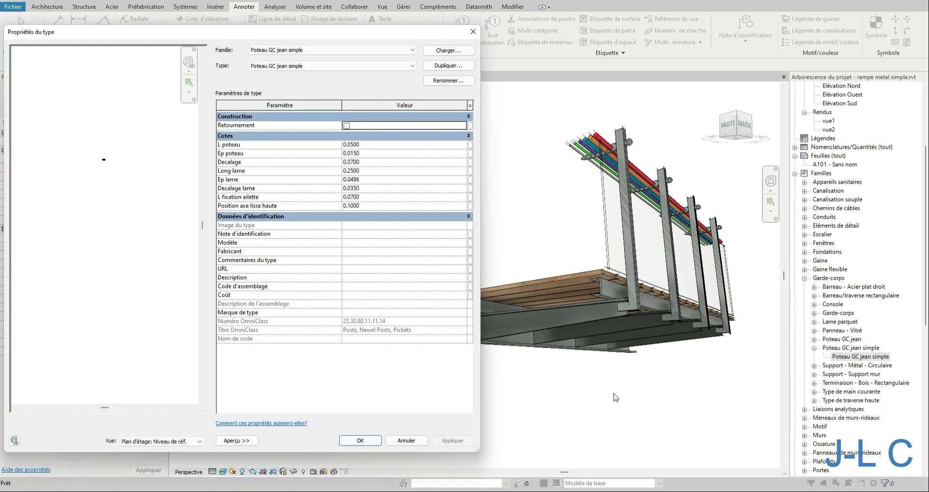
{"action": "left_click", "coordinate": [153, 441]}
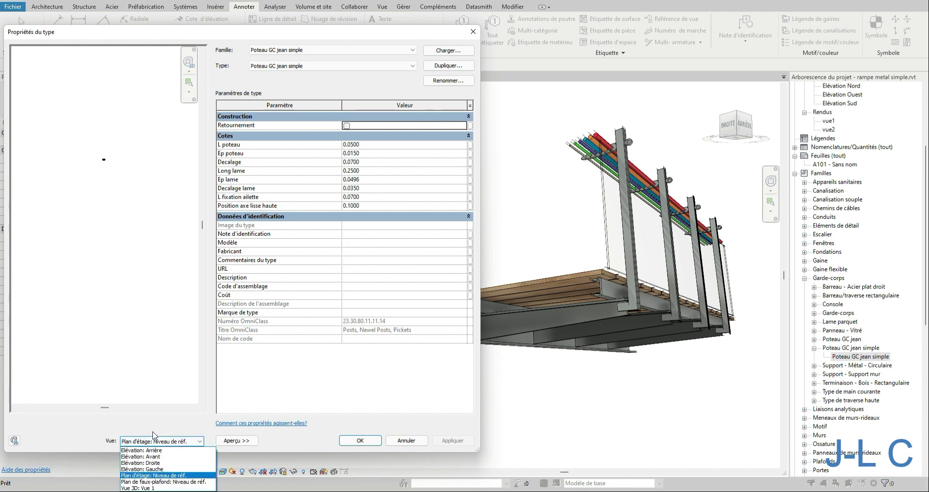
{"action": "left_click", "coordinate": [156, 457]}
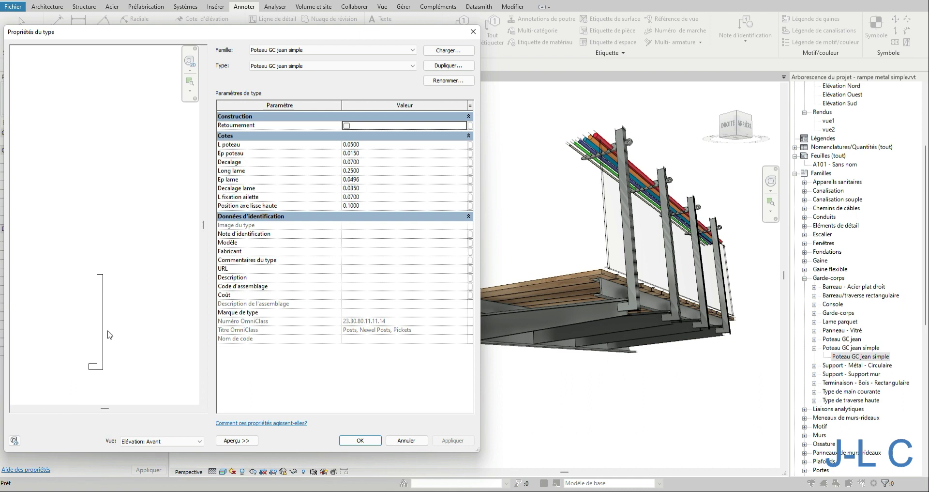
{"action": "left_click", "coordinate": [157, 444]}
{"action": "left_click", "coordinate": [151, 463]}
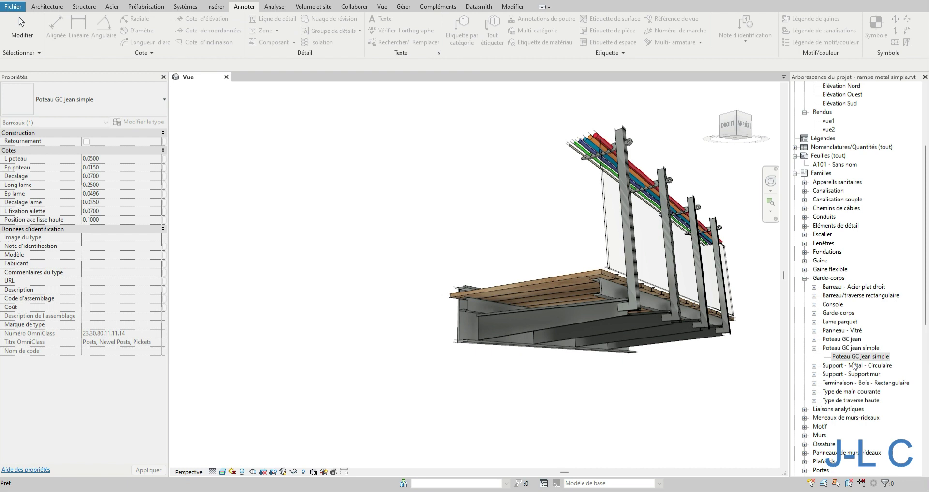
- Examine the Poteau GC jean type's parameters with its preview zoomed in the Avant elevation, and close its properties unchanged
{"action": "left_click", "coordinate": [846, 339]}
{"action": "left_click", "coordinate": [814, 340]}
{"action": "left_click", "coordinate": [815, 341]}
{"action": "left_click", "coordinate": [814, 340]}
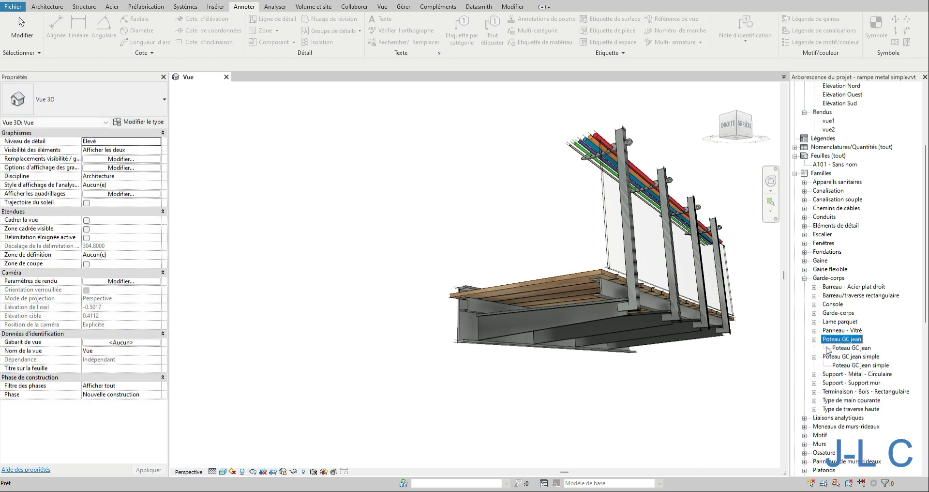
{"action": "double_click", "coordinate": [852, 350]}
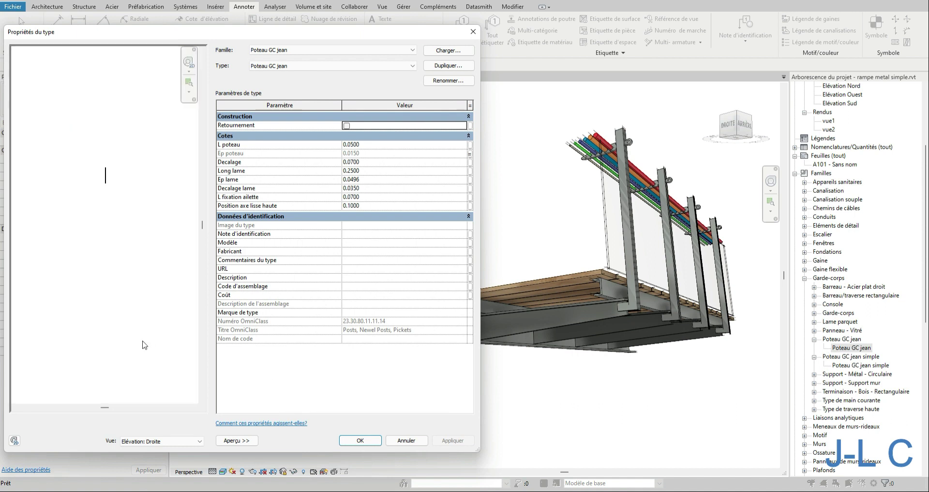
{"action": "right_click", "coordinate": [131, 293]}
{"action": "left_click", "coordinate": [159, 317]}
{"action": "left_click", "coordinate": [145, 442]}
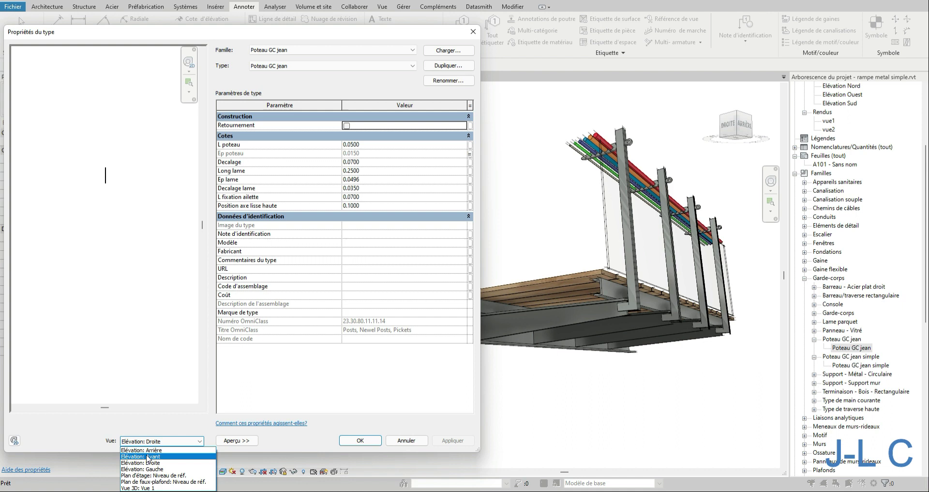
{"action": "left_click", "coordinate": [146, 455]}
{"action": "scroll", "coordinate": [87, 345], "scroll_direction": "up", "scroll_amount": 5}
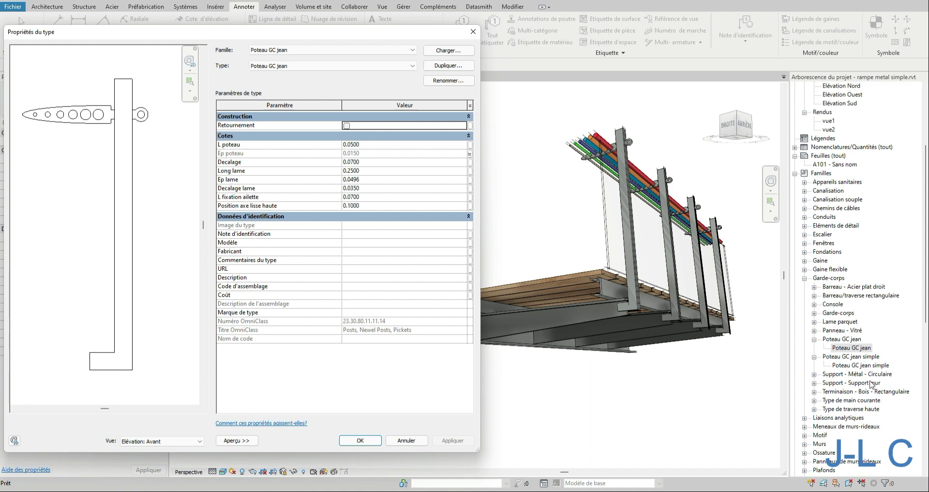
{"action": "left_click", "coordinate": [393, 440]}
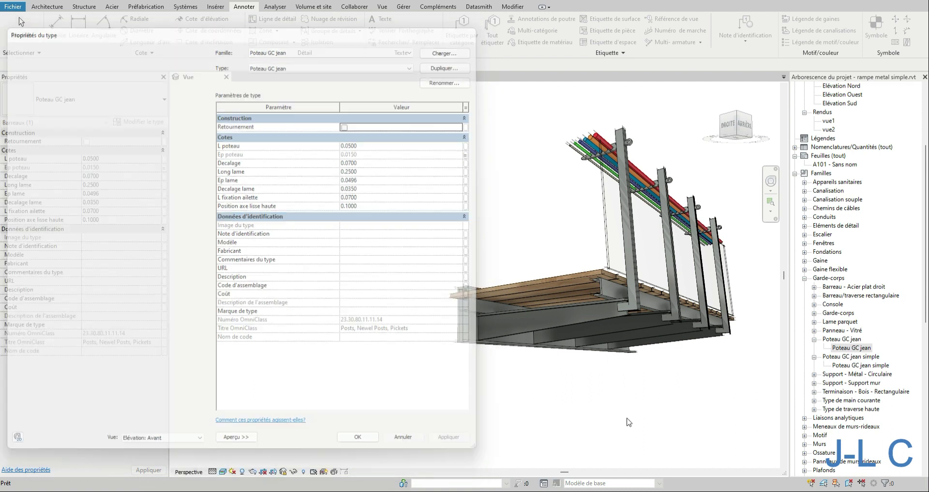
- Open the Poteau GC jean family for editing and examine the post in its Avant and Droite elevations
{"action": "right_click", "coordinate": [847, 341]}
{"action": "left_click", "coordinate": [866, 385]}
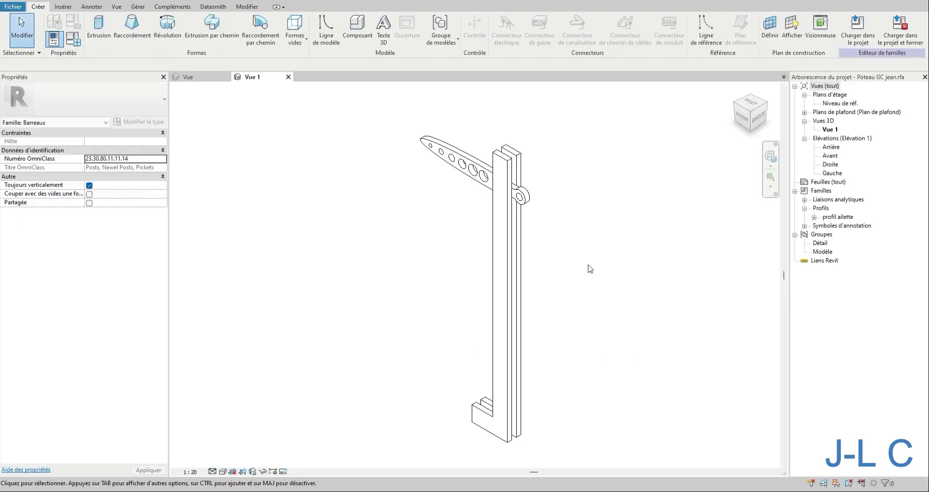
{"action": "double_click", "coordinate": [830, 155]}
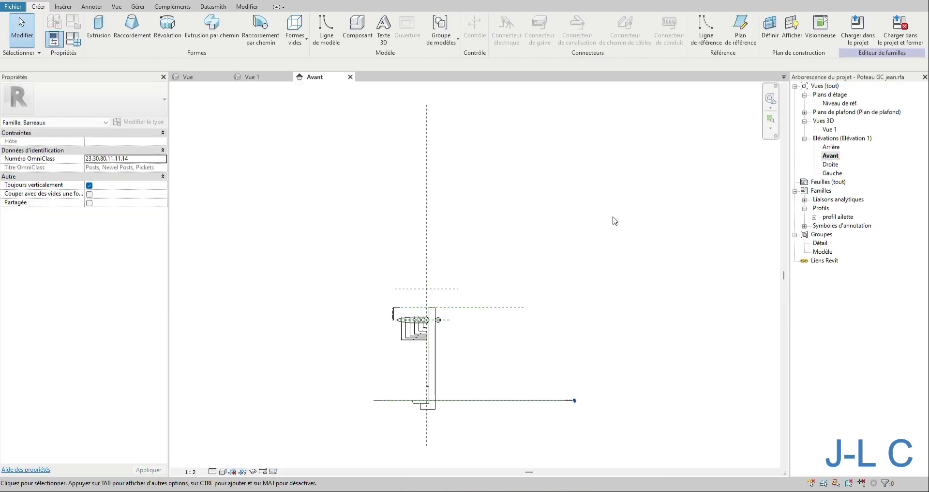
{"action": "double_click", "coordinate": [831, 164]}
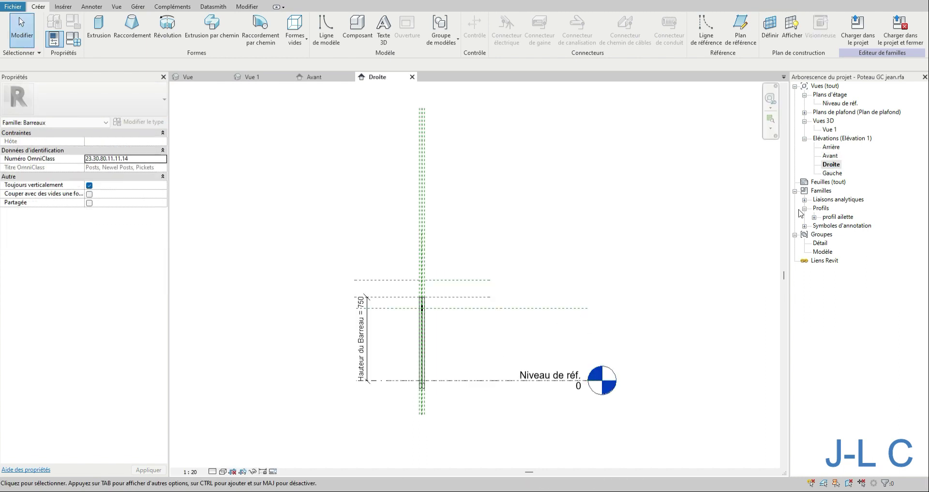
{"action": "double_click", "coordinate": [831, 155]}
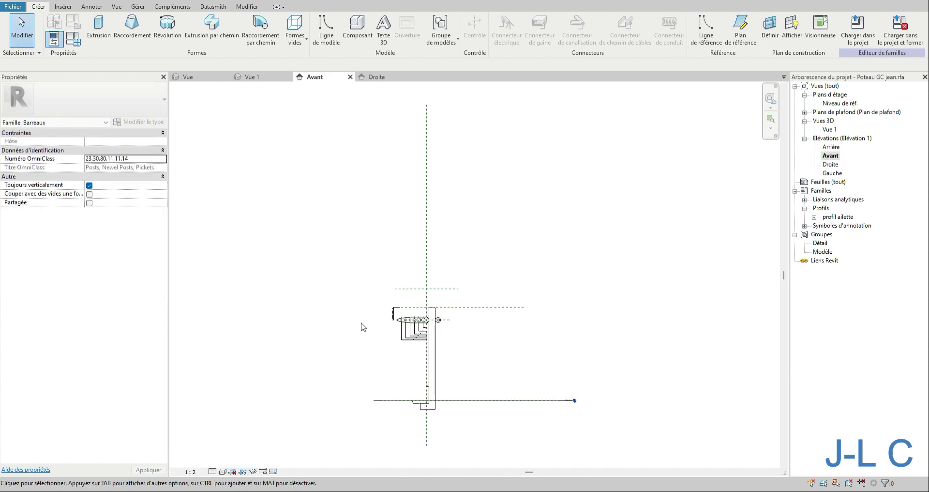
{"action": "scroll", "coordinate": [411, 337], "scroll_direction": "up", "scroll_amount": 4}
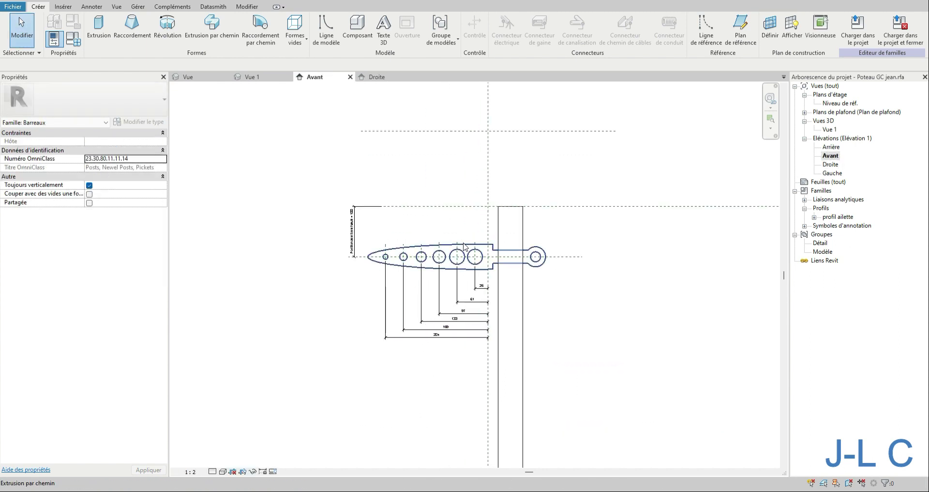
- Inspect the perforated fin's sweep in the Avant elevation and open its profil ailette profile family for editing
{"action": "left_click", "coordinate": [463, 244]}
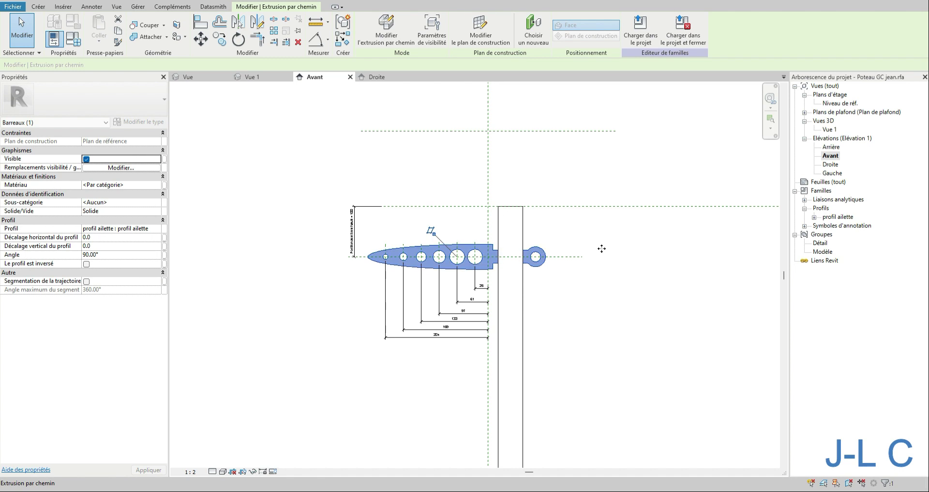
{"action": "left_click", "coordinate": [814, 218]}
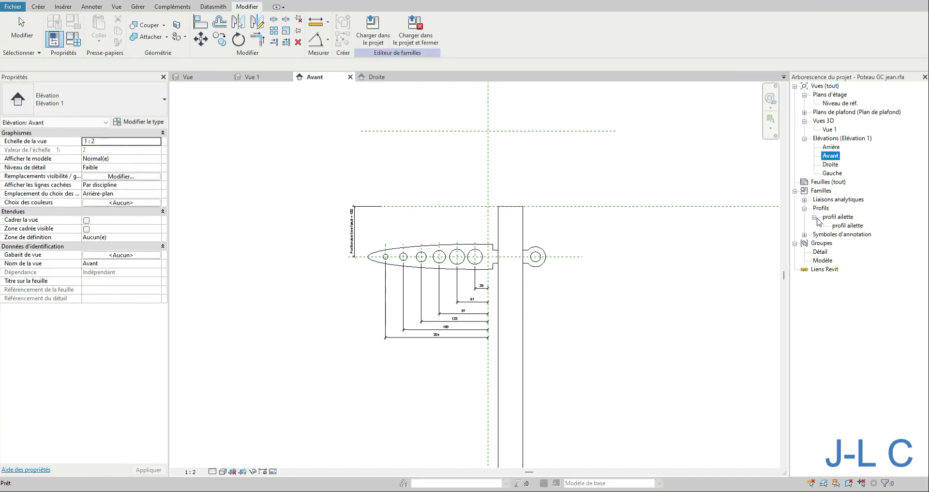
{"action": "left_click", "coordinate": [832, 217]}
{"action": "right_click", "coordinate": [832, 217]}
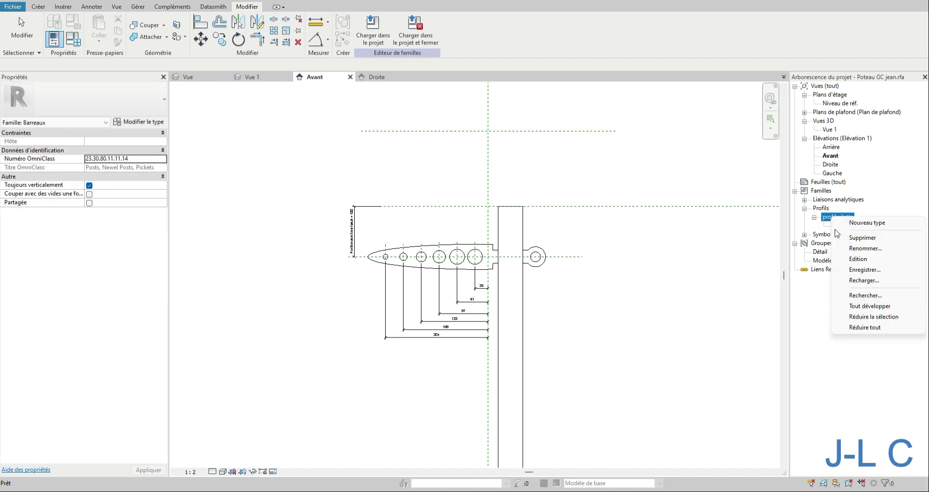
{"action": "key", "text": "Escape"}
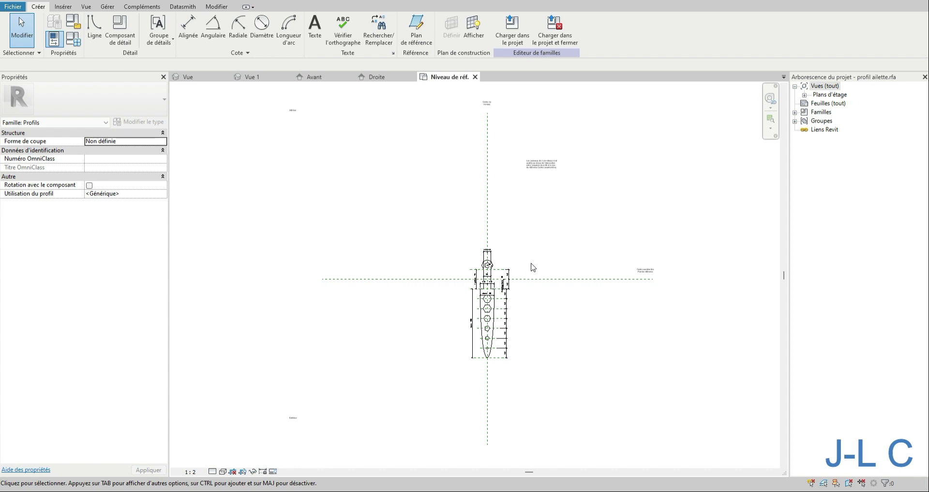
- Examine the outline and dimensions of the profil ailette profile, and close that family to return to the post
{"action": "left_click", "coordinate": [482, 324]}
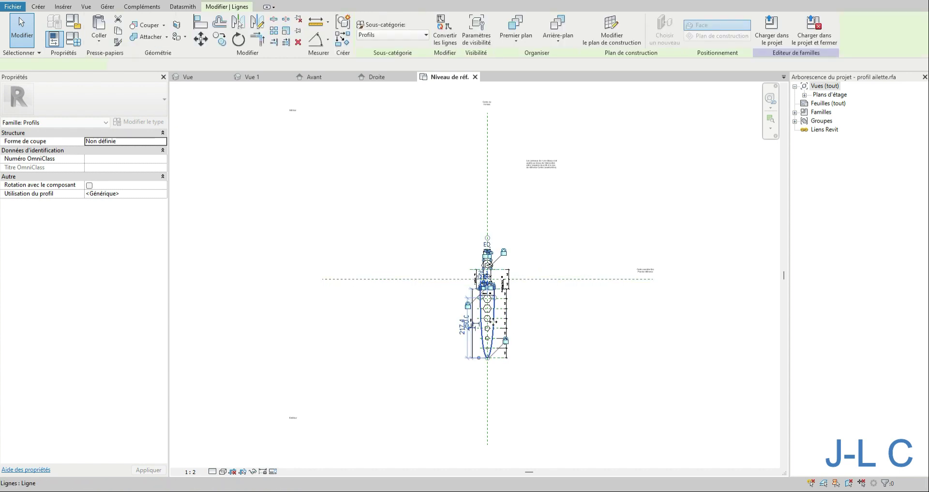
{"action": "scroll", "coordinate": [482, 323], "scroll_direction": "up", "scroll_amount": 2}
{"action": "scroll", "coordinate": [484, 323], "scroll_direction": "up", "scroll_amount": 2}
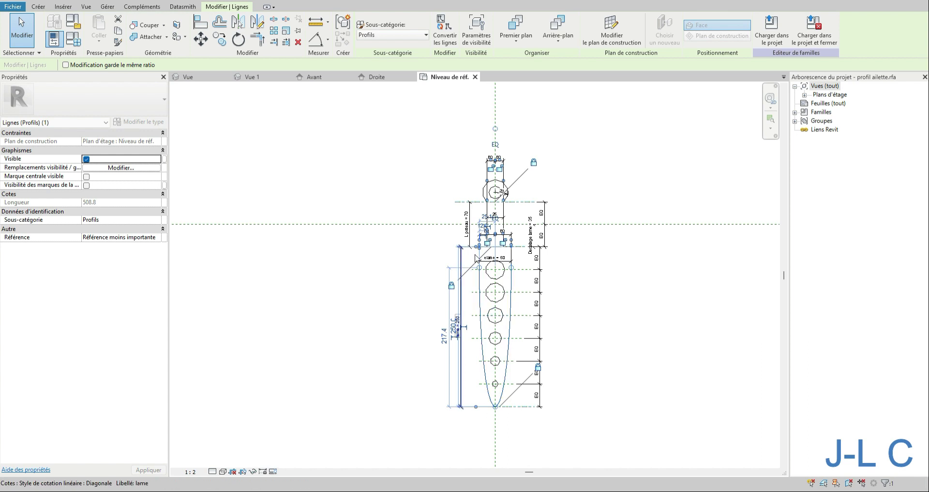
{"action": "scroll", "coordinate": [555, 354], "scroll_direction": "up", "scroll_amount": 1}
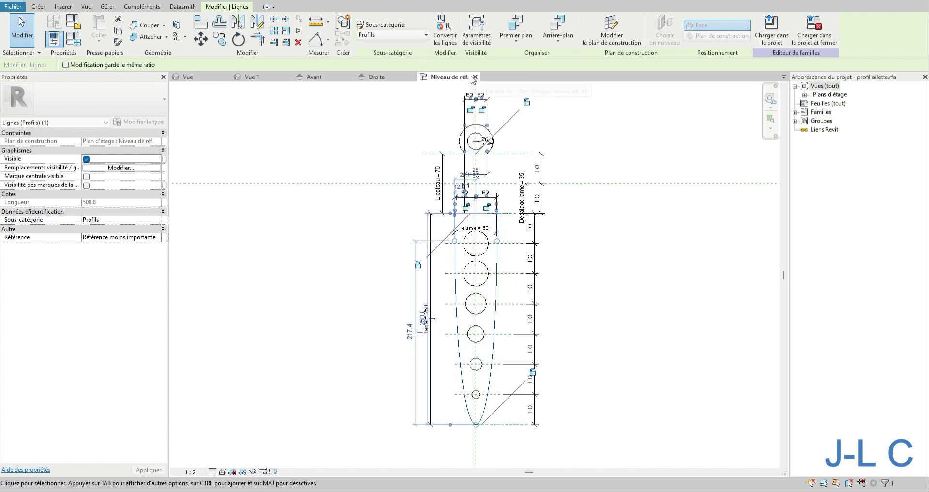
{"action": "left_click", "coordinate": [475, 77]}
{"action": "left_click", "coordinate": [480, 249]}
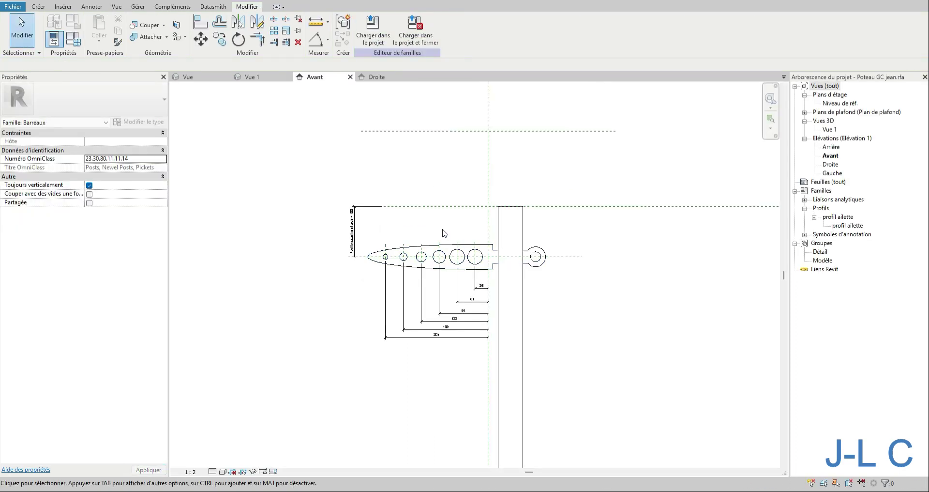
- Inspect the sketch of the front post plate's extrusion in the Vue 1 3D view and finish the sketch unchanged
{"action": "scroll", "coordinate": [439, 212], "scroll_direction": "down", "scroll_amount": 4}
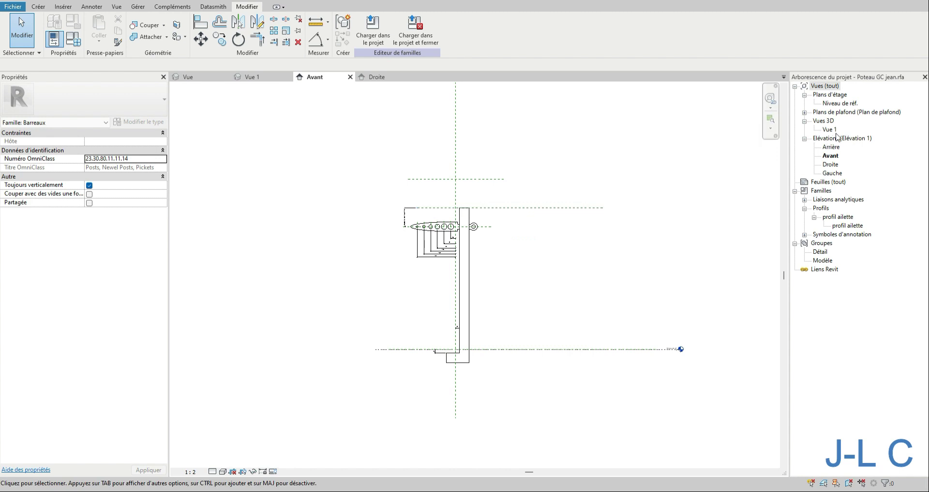
{"action": "left_click", "coordinate": [833, 130]}
{"action": "double_click", "coordinate": [830, 130]}
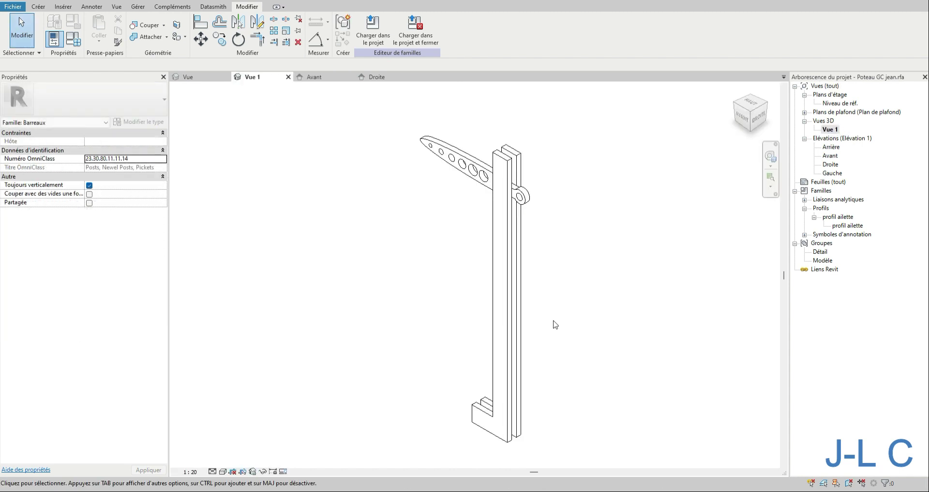
{"action": "left_click", "coordinate": [508, 356]}
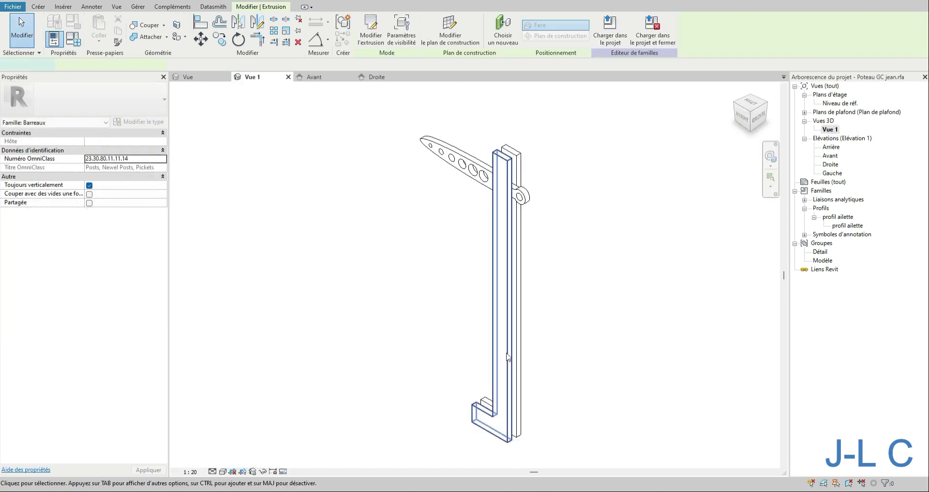
{"action": "double_click", "coordinate": [507, 356]}
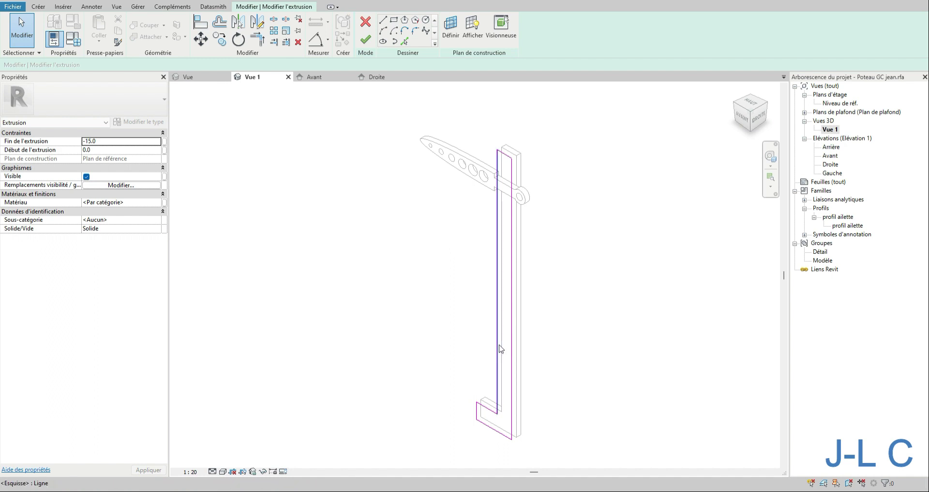
{"action": "left_click", "coordinate": [366, 42]}
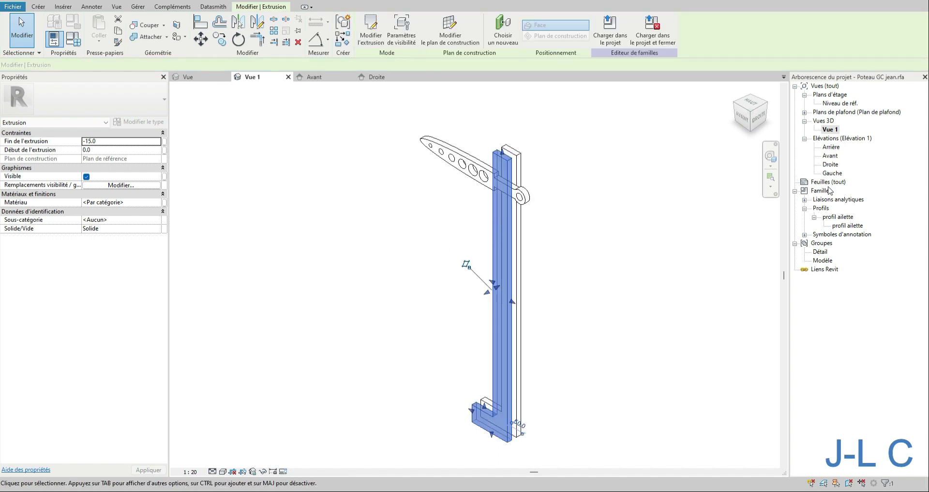
- Examine the two post plate extrusions on either side of the fin in the Niveau de réf. floor plan
{"action": "double_click", "coordinate": [833, 106]}
{"action": "scroll", "coordinate": [464, 417], "scroll_direction": "up", "scroll_amount": 5}
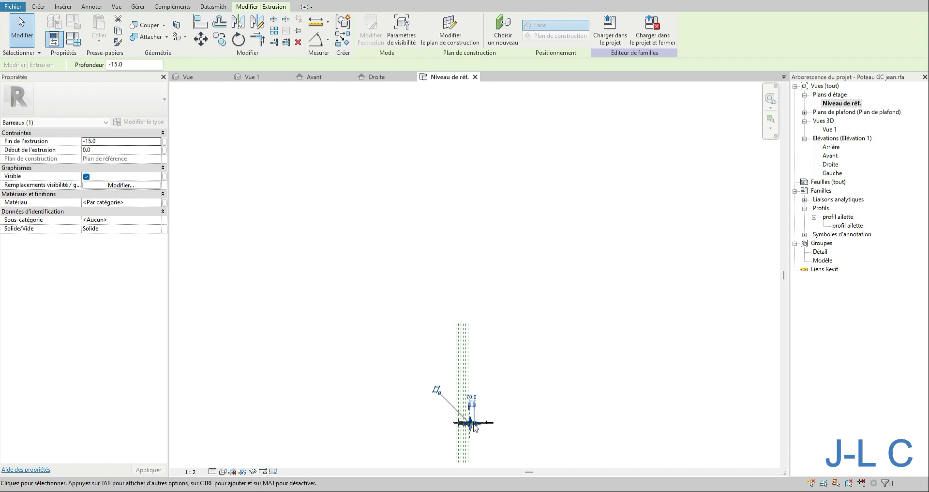
{"action": "scroll", "coordinate": [465, 417], "scroll_direction": "up", "scroll_amount": 5}
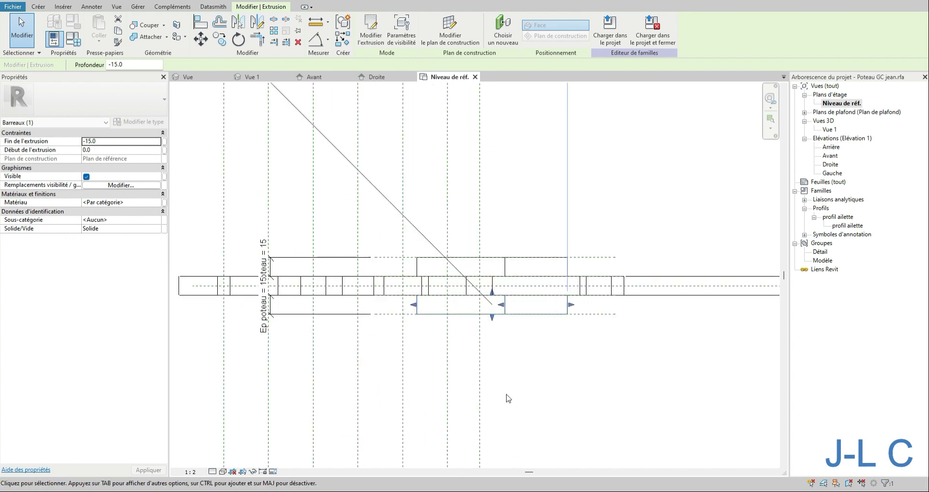
{"action": "left_click", "coordinate": [394, 342]}
{"action": "scroll", "coordinate": [394, 342], "scroll_direction": "down", "scroll_amount": 2}
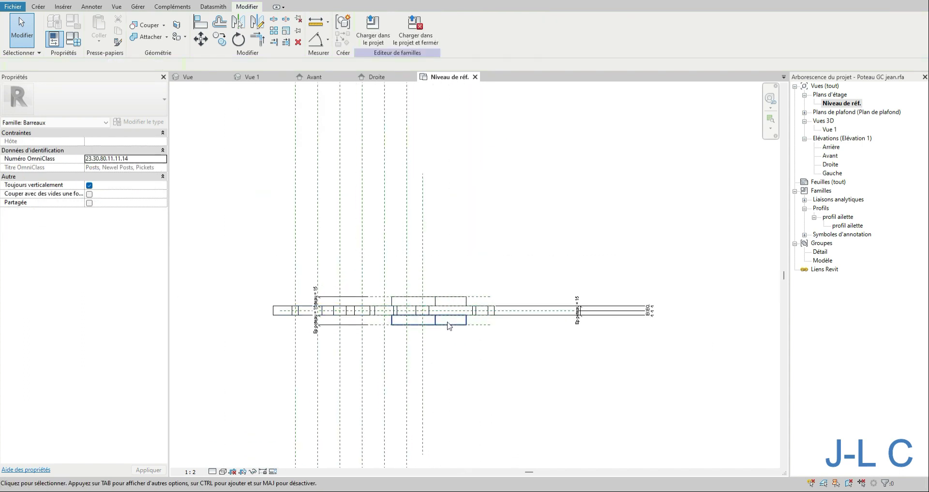
{"action": "left_click", "coordinate": [435, 311]}
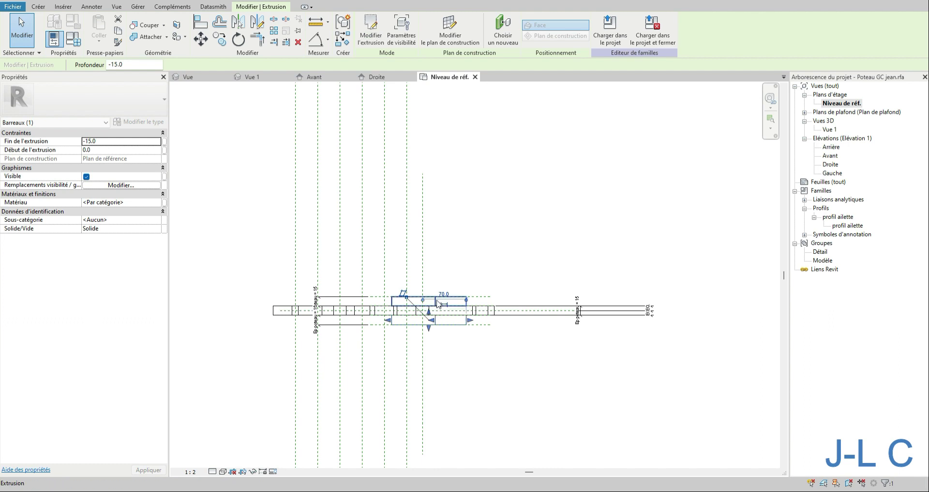
{"action": "left_click_drag", "start_coordinate": [435, 311], "coordinate": [437, 302]}
{"action": "scroll", "coordinate": [393, 362], "scroll_direction": "up", "scroll_amount": 1}
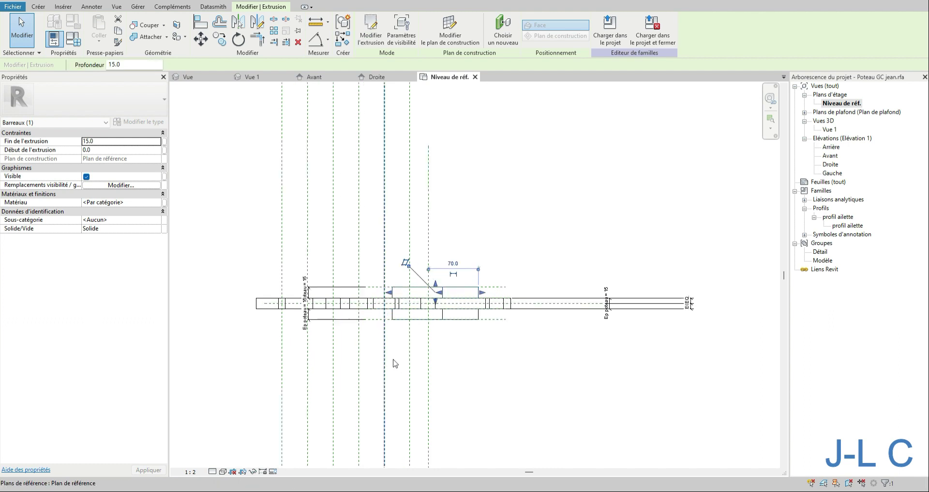
- Inspect the perforated fin's sweep in the Niveau de réf. floor plan, finish it unchanged and close the inactive views
{"action": "left_click", "coordinate": [502, 303]}
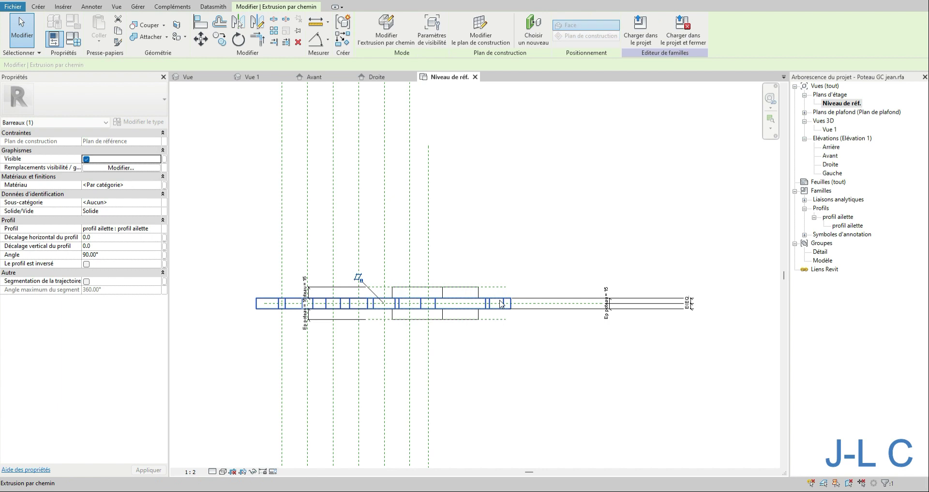
{"action": "key", "text": "Escape"}
{"action": "scroll", "coordinate": [460, 315], "scroll_direction": "up", "scroll_amount": 4}
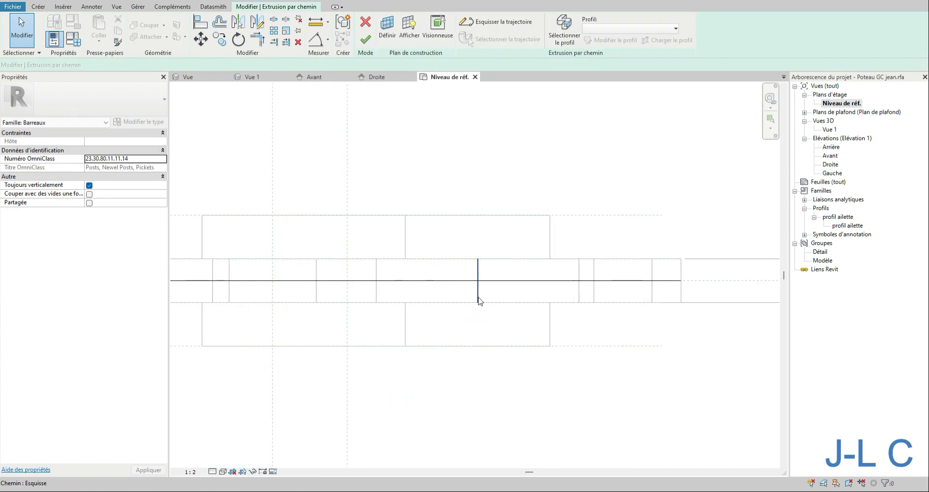
{"action": "left_click", "coordinate": [478, 301]}
{"action": "left_click", "coordinate": [365, 39]}
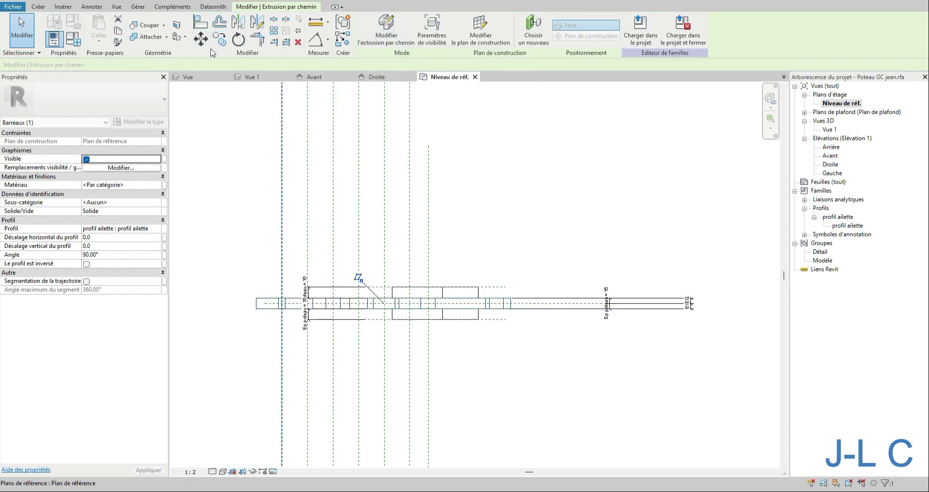
{"action": "left_click", "coordinate": [224, 1]}
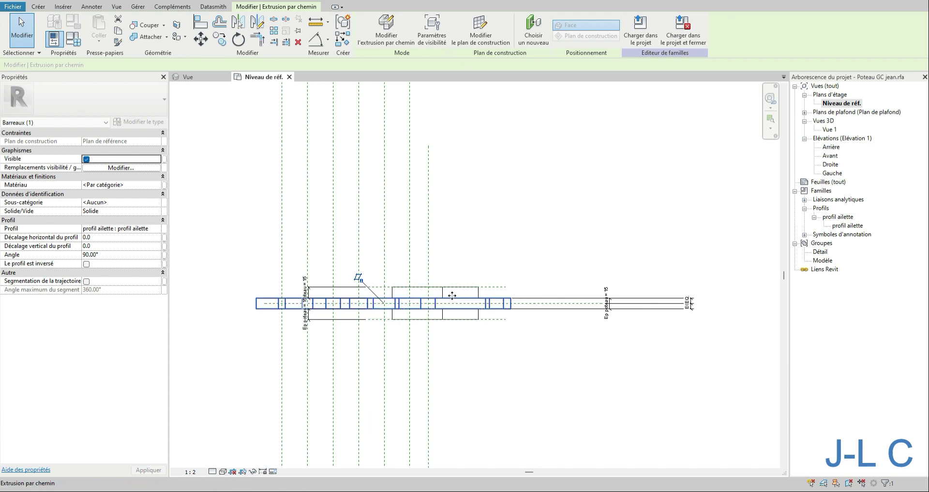
{"action": "left_click", "coordinate": [38, 6]}
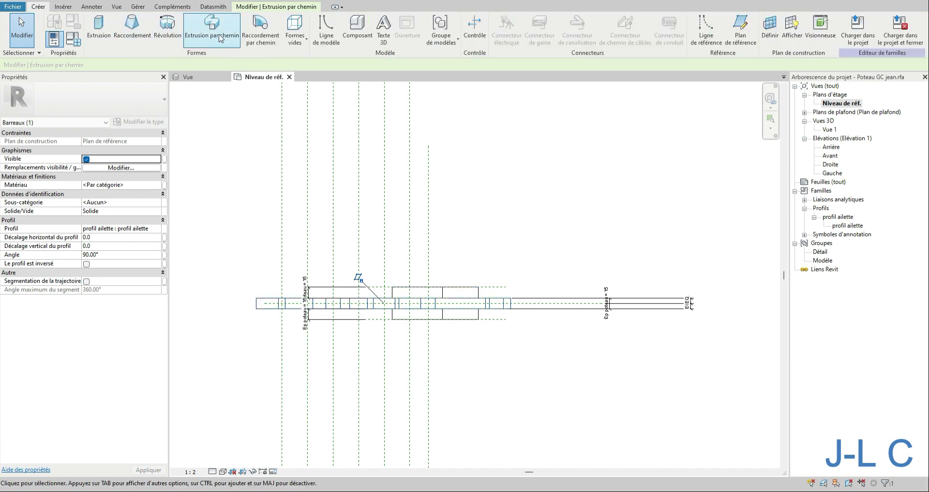
{"action": "left_click", "coordinate": [216, 37]}
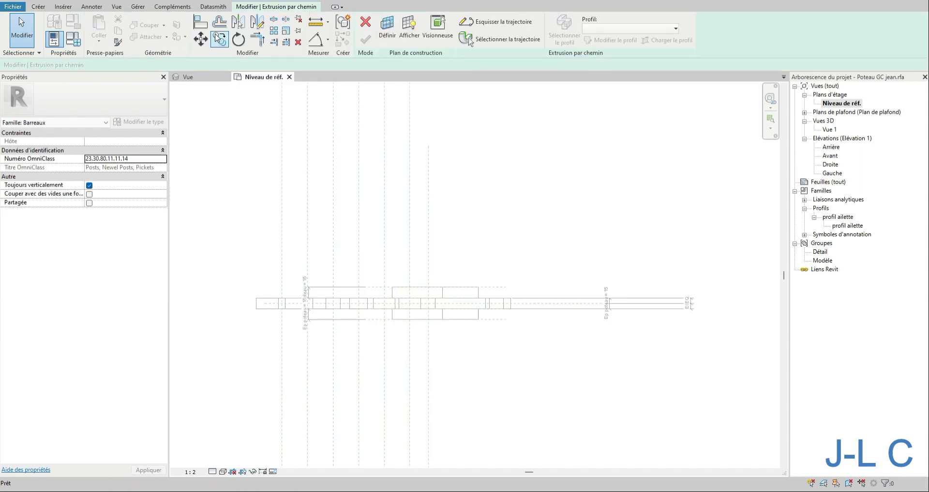
{"action": "left_click", "coordinate": [365, 23]}
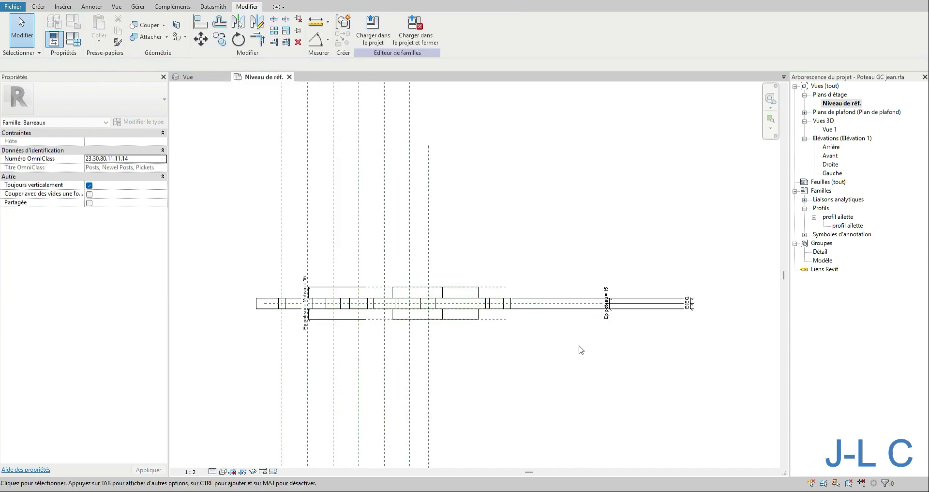
- Examine the short path sketch of the fin's sweep across the post plates and finish the path unchanged
{"action": "double_click", "coordinate": [500, 303]}
{"action": "scroll", "coordinate": [462, 309], "scroll_direction": "up", "scroll_amount": 5}
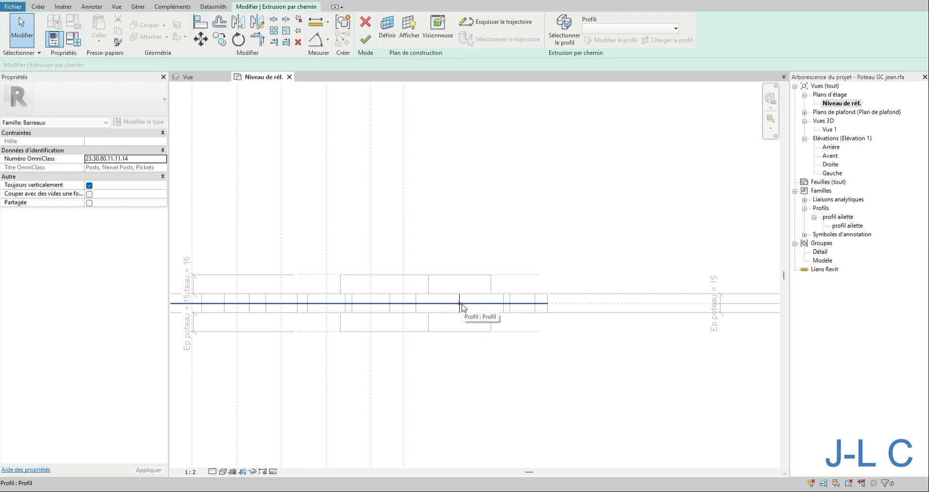
{"action": "scroll", "coordinate": [464, 309], "scroll_direction": "up", "scroll_amount": 3}
{"action": "double_click", "coordinate": [451, 311]}
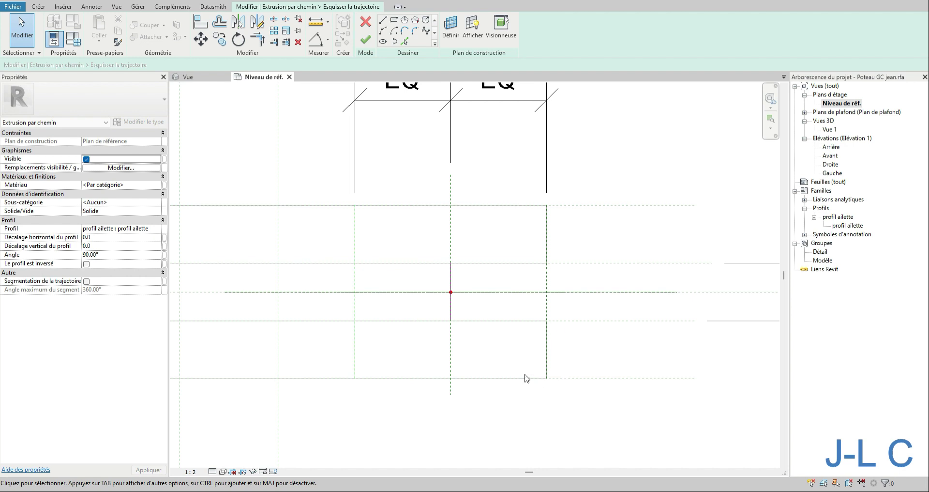
{"action": "left_click", "coordinate": [451, 309]}
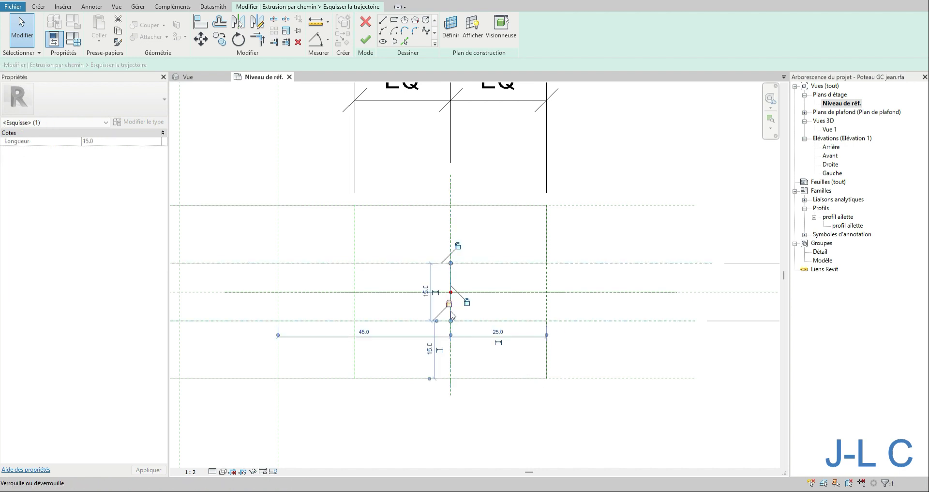
{"action": "left_click", "coordinate": [366, 39]}
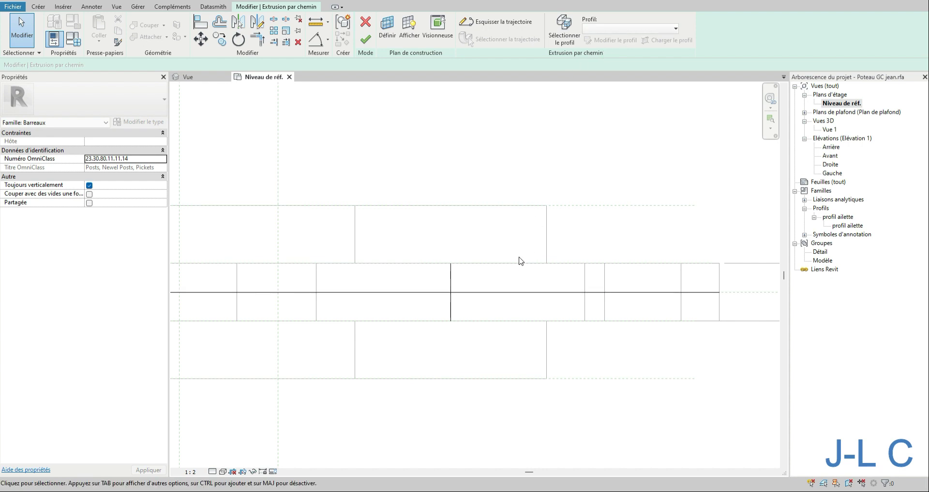
- Check which profile is assigned to the fin's sweep and the other profile choices, and cancel the sweep edit
{"action": "left_click", "coordinate": [501, 292]}
{"action": "left_click", "coordinate": [619, 29]}
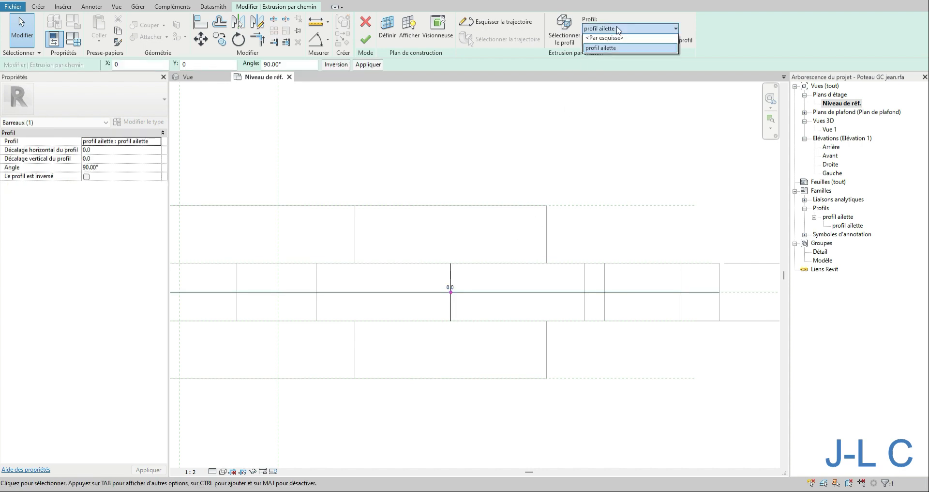
{"action": "left_click", "coordinate": [619, 29]}
{"action": "scroll", "coordinate": [478, 269], "scroll_direction": "down", "scroll_amount": 5}
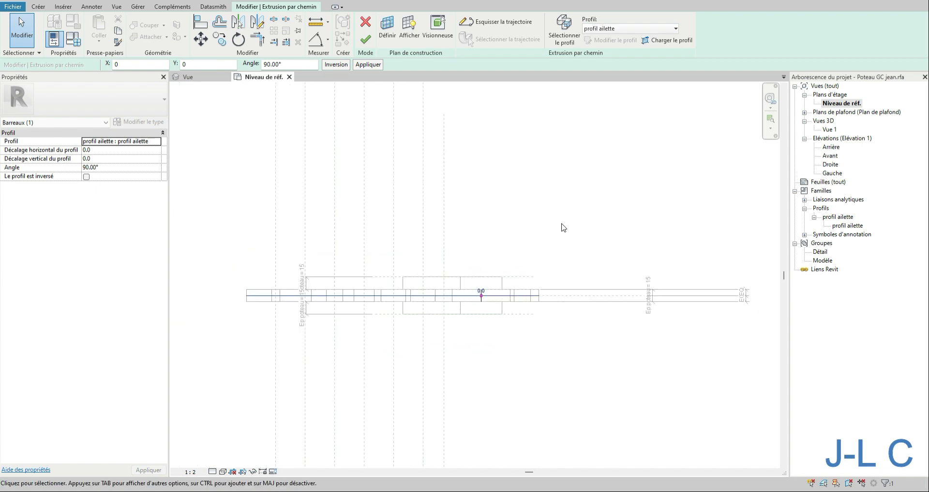
{"action": "scroll", "coordinate": [564, 228], "scroll_direction": "down", "scroll_amount": 2}
{"action": "left_click", "coordinate": [508, 140]}
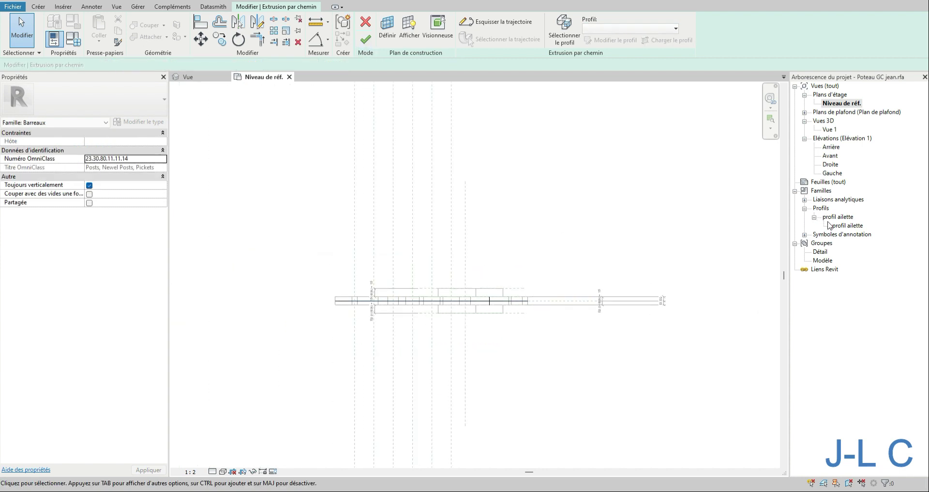
{"action": "left_click", "coordinate": [366, 23]}
{"action": "left_click", "coordinate": [523, 289]}
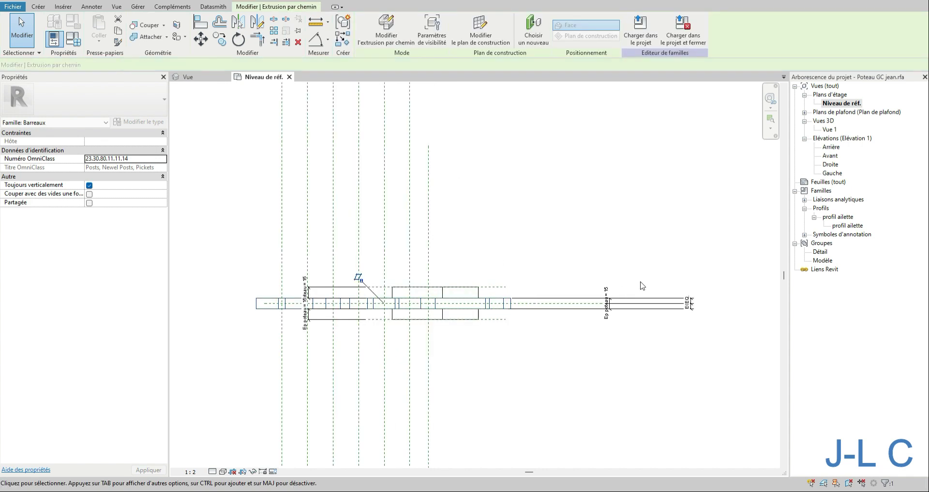
- View the post in the Vue 1 3D view, and close the family's views to return to the rampe metal simple project
{"action": "double_click", "coordinate": [832, 130]}
{"action": "left_click", "coordinate": [456, 290]}
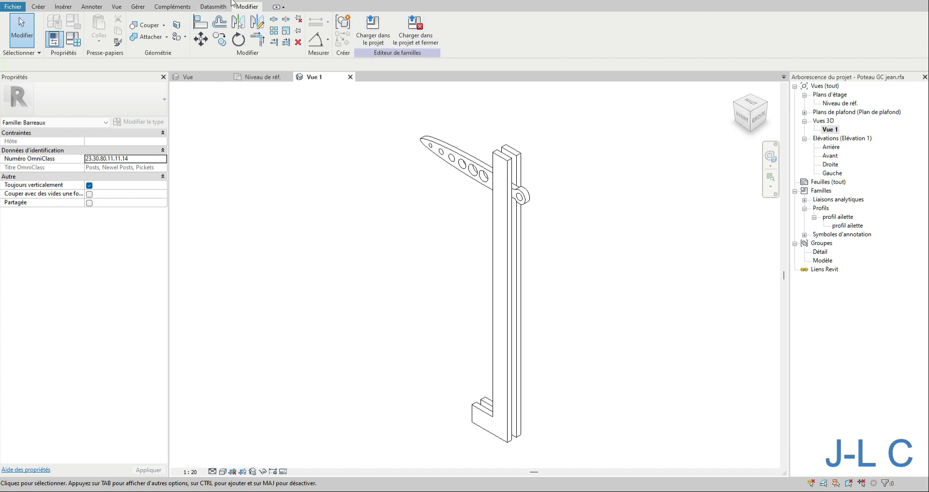
{"action": "left_click", "coordinate": [289, 77]}
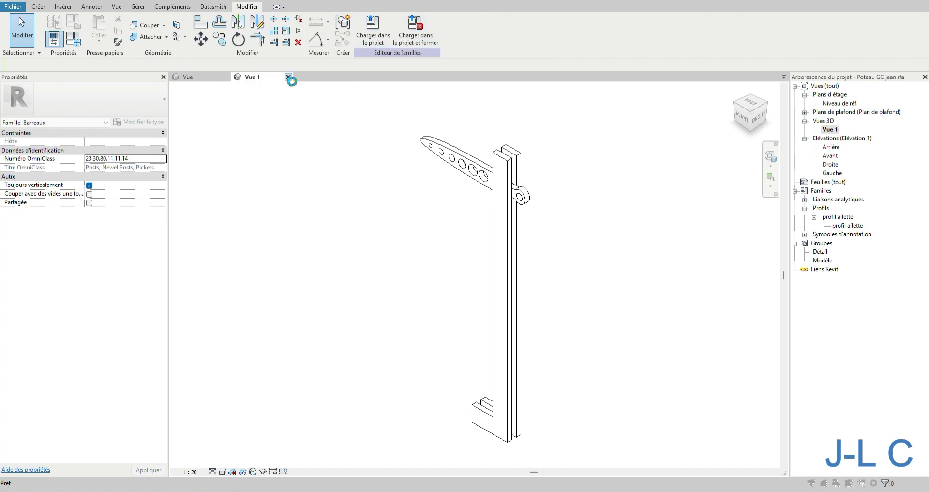
{"action": "left_click", "coordinate": [288, 77]}
{"action": "left_click", "coordinate": [481, 249]}
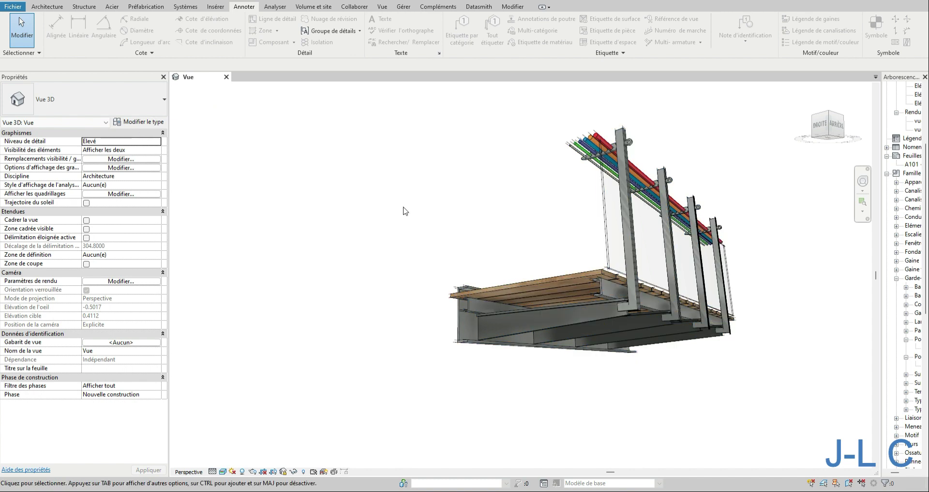
{"action": "left_click", "coordinate": [510, 284]}
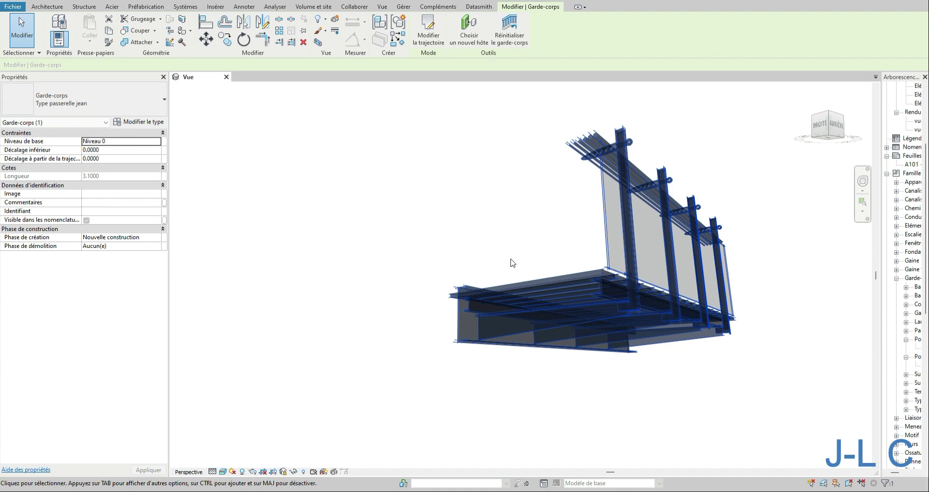
{"action": "left_click", "coordinate": [411, 147]}
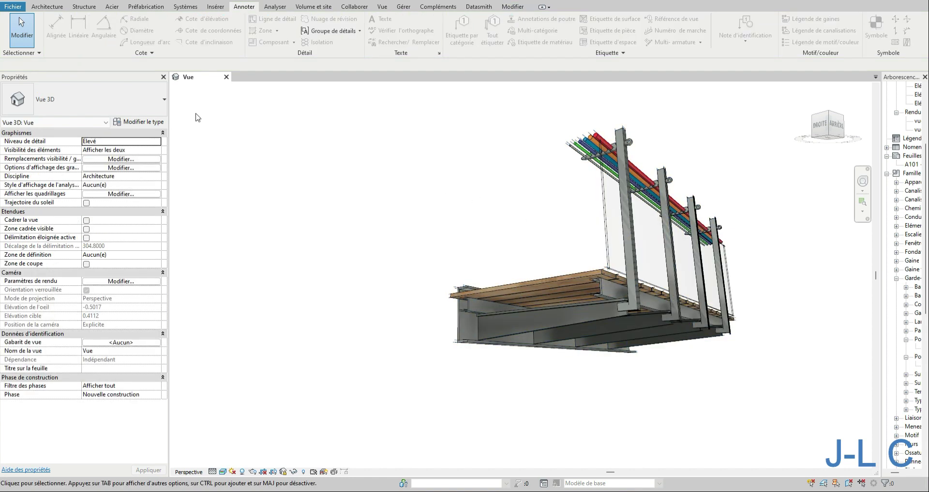
{"action": "left_click", "coordinate": [150, 123]}
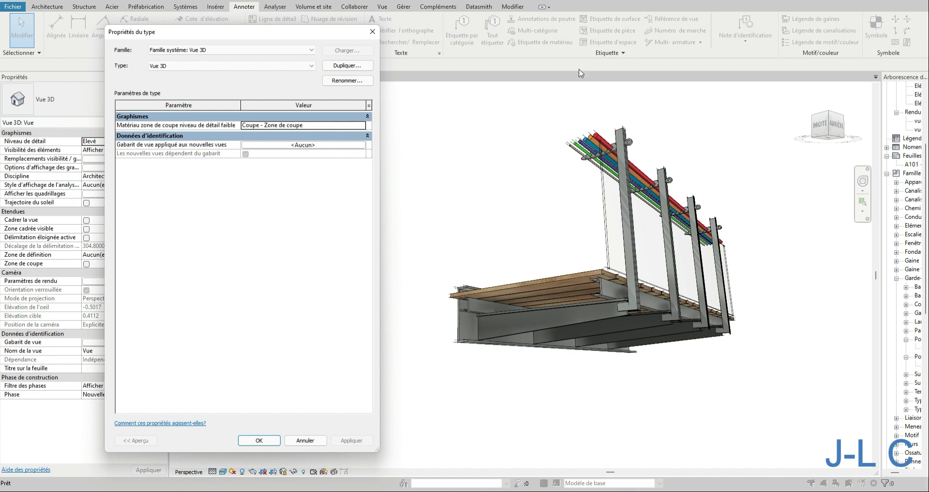
{"action": "left_click", "coordinate": [373, 31]}
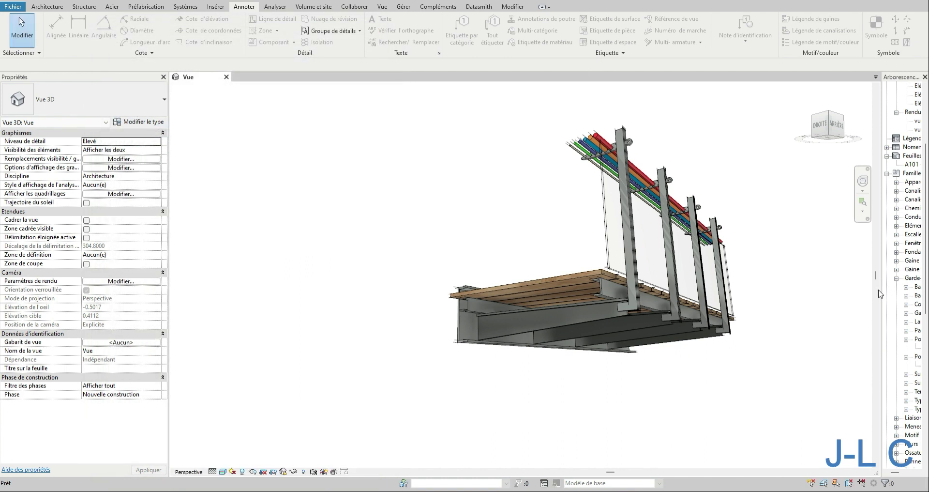
- Widen the project browser and list the railing types of the Garde-corps system family, collapsing the Poteau GC jean families
{"action": "left_click_drag", "start_coordinate": [881, 294], "coordinate": [773, 293]}
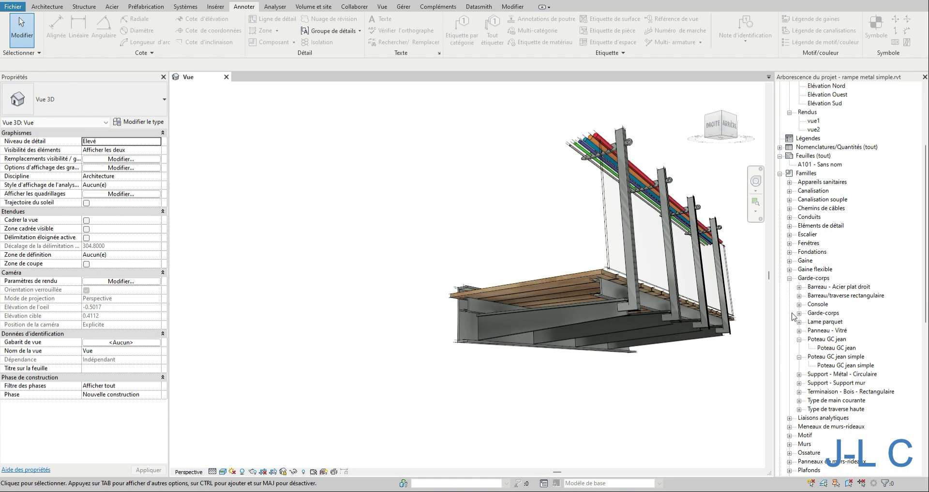
{"action": "left_click", "coordinate": [790, 278]}
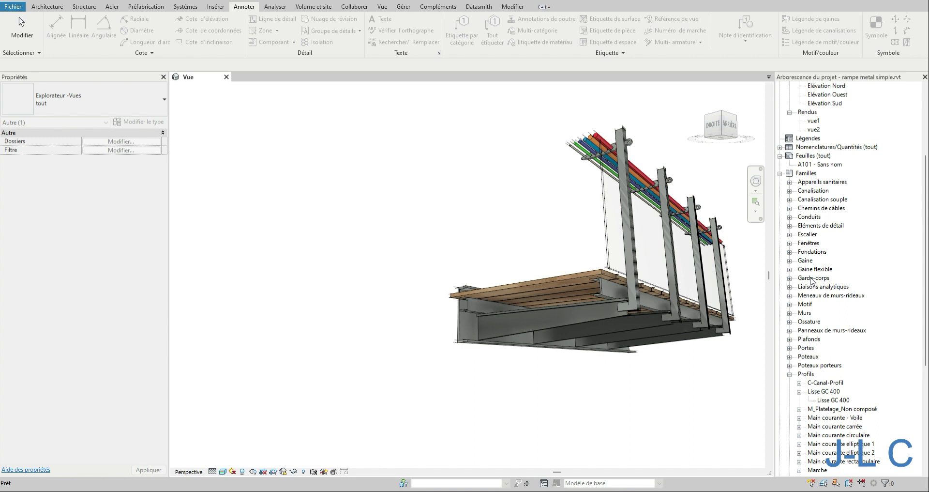
{"action": "double_click", "coordinate": [812, 279]}
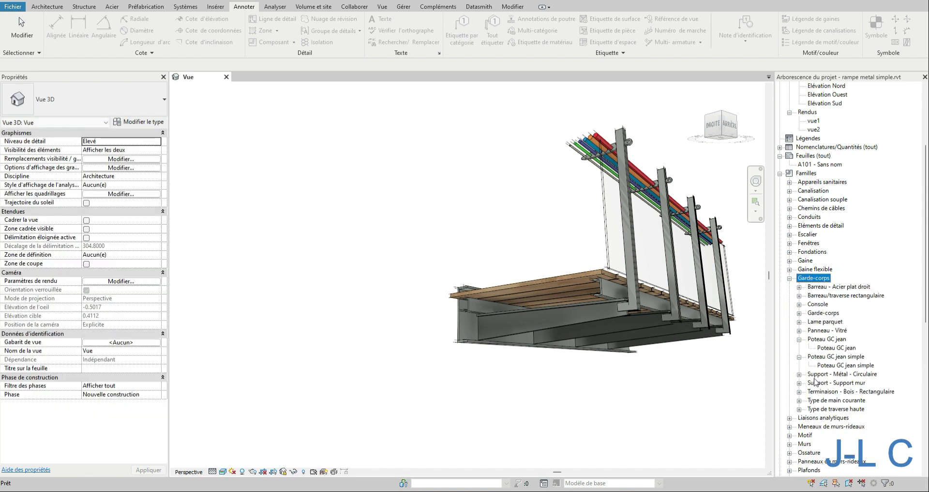
{"action": "left_click", "coordinate": [799, 339]}
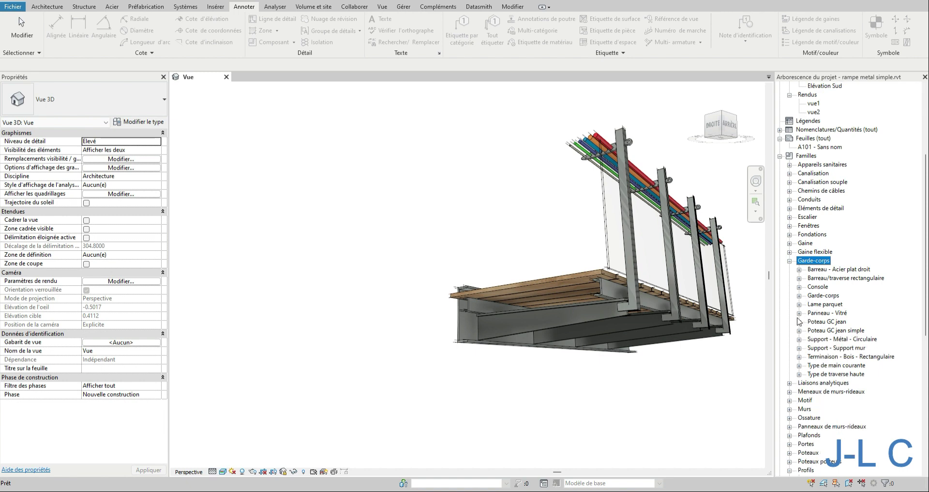
{"action": "left_click", "coordinate": [799, 296]}
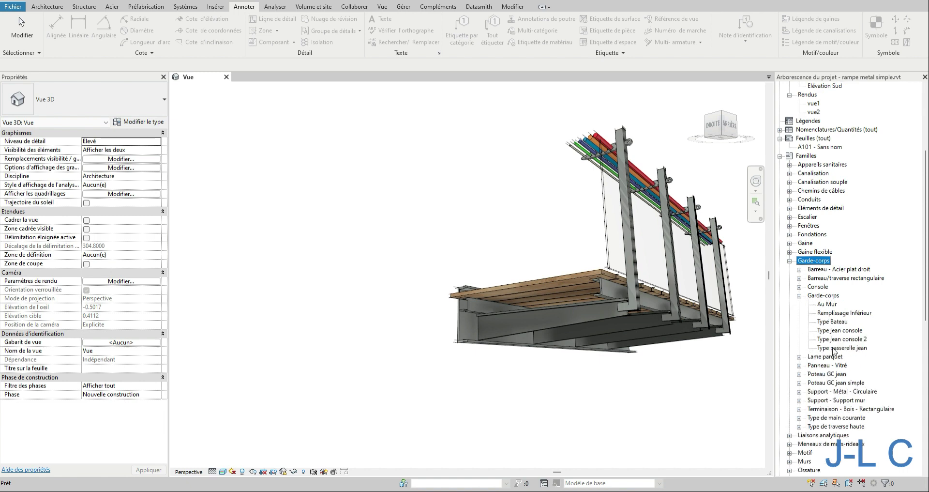
- Open the baluster placement settings of Type passerelle jean and widen the baluster family column and dialog to read the full names
{"action": "left_click", "coordinate": [834, 348]}
{"action": "double_click", "coordinate": [834, 348]}
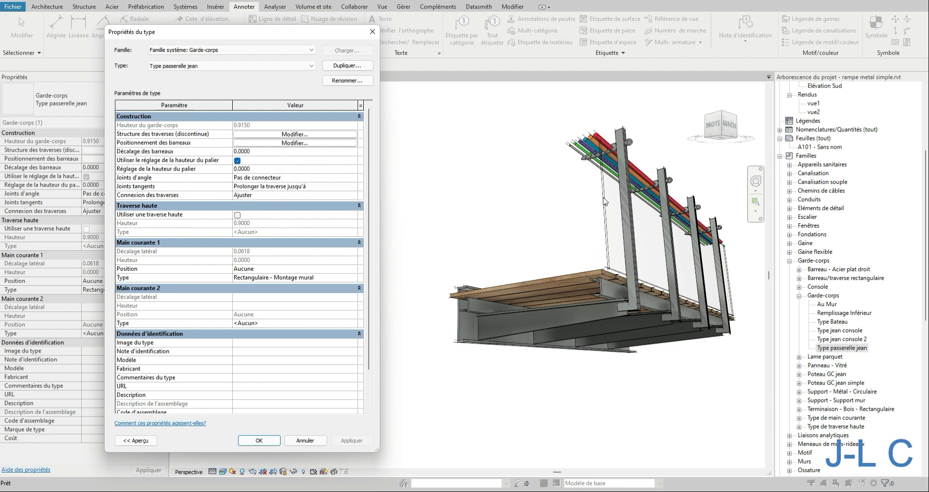
{"action": "left_click", "coordinate": [307, 143]}
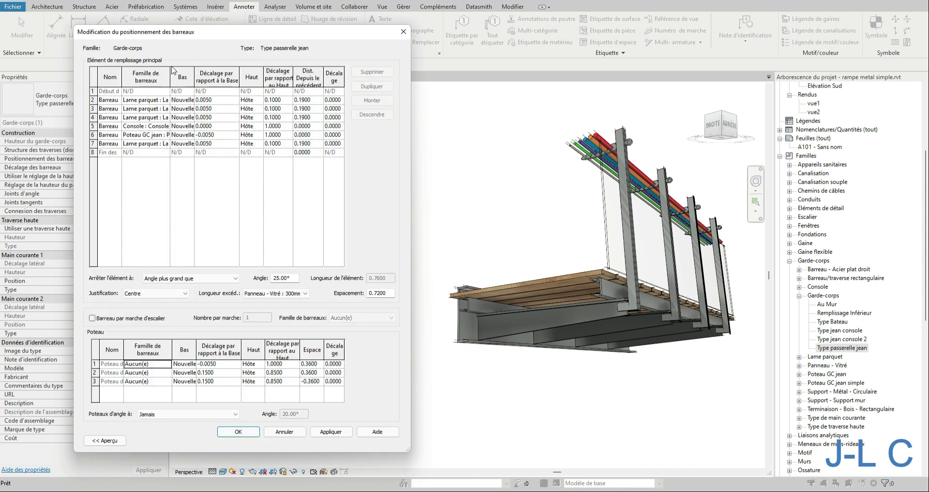
{"action": "left_click_drag", "start_coordinate": [173, 70], "coordinate": [206, 75]}
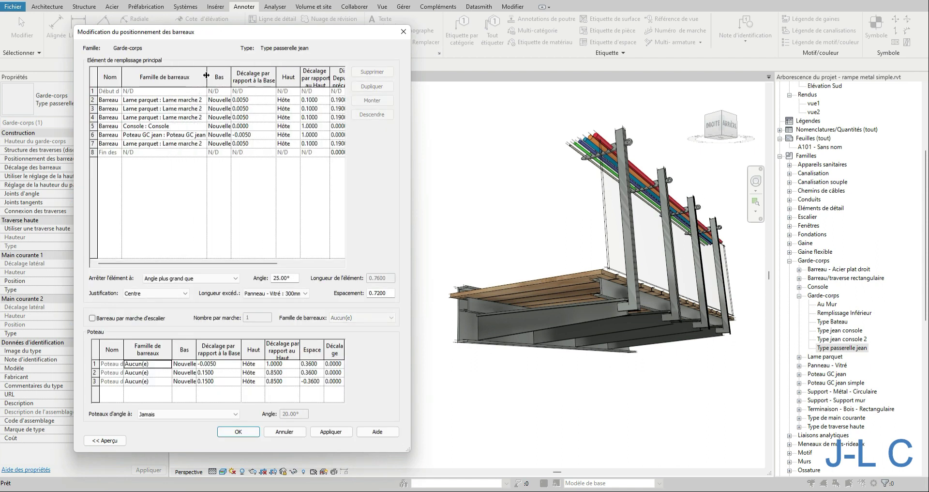
{"action": "left_click_drag", "start_coordinate": [411, 158], "coordinate": [433, 159]}
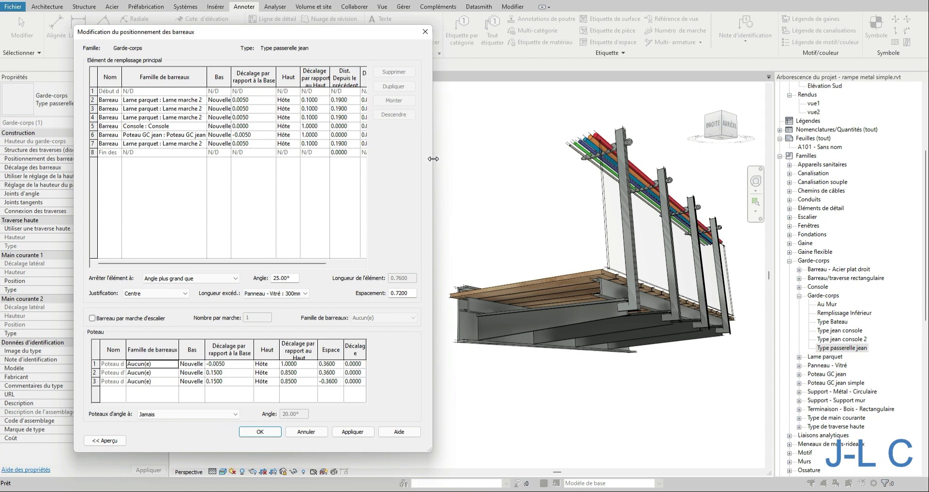
- Preview the railing type in the Elévation: Droite view, and cancel the baluster placement and type properties without changes
{"action": "left_click", "coordinate": [97, 440]}
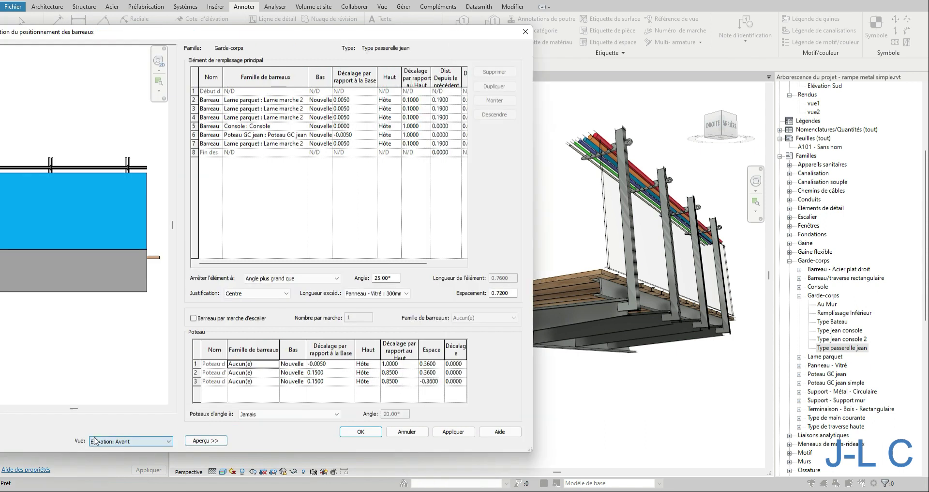
{"action": "left_click", "coordinate": [120, 442]}
{"action": "left_click", "coordinate": [111, 456]}
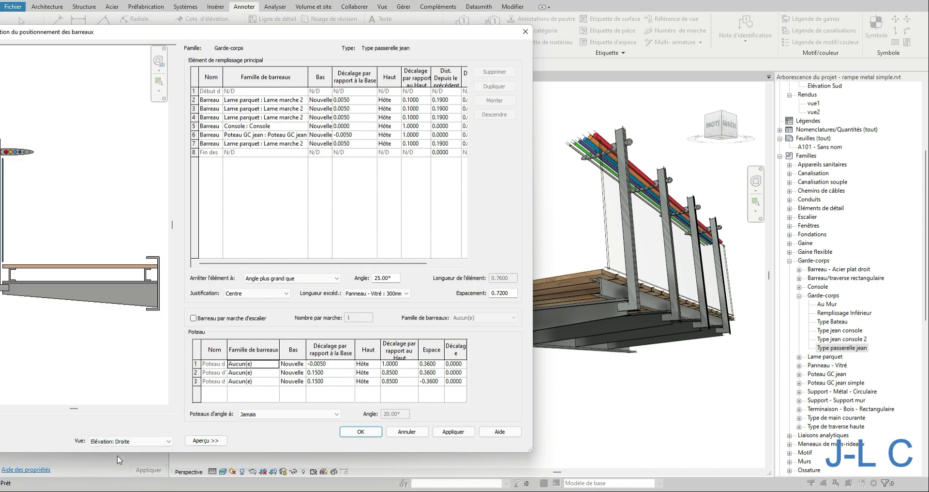
{"action": "scroll", "coordinate": [140, 377], "scroll_direction": "down", "scroll_amount": 3}
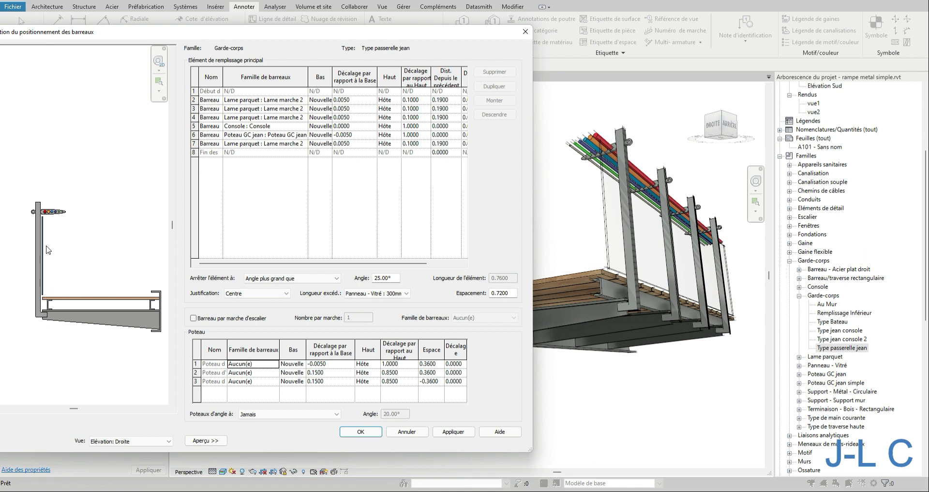
{"action": "left_click", "coordinate": [410, 432]}
{"action": "left_click", "coordinate": [415, 439]}
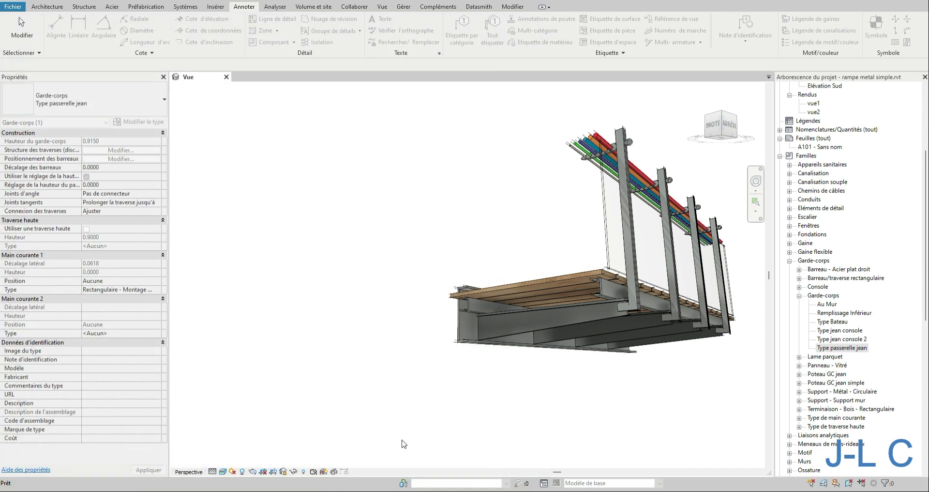
- Open the walkway railing's path sketch in the 3D view, select its path line, and cancel the sketch edit
{"action": "scroll", "coordinate": [904, 165], "scroll_direction": "up", "scroll_amount": 3}
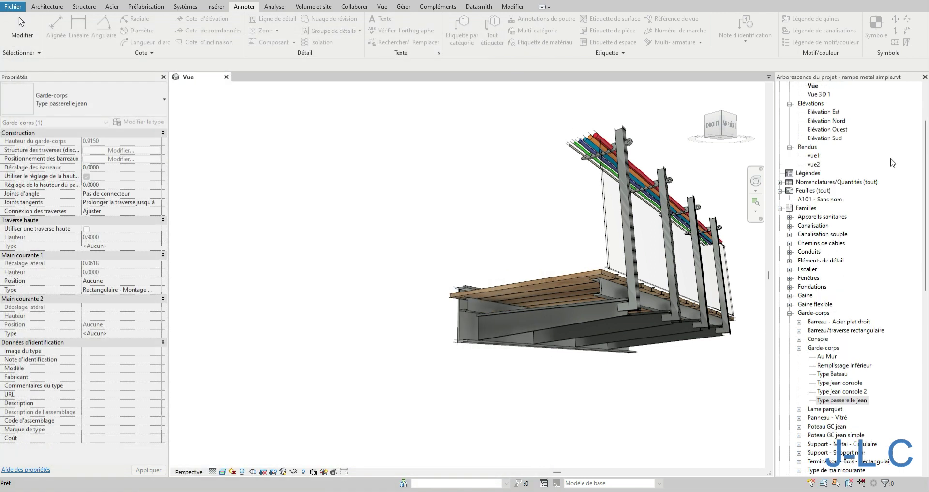
{"action": "right_click", "coordinate": [906, 163]}
{"action": "left_click", "coordinate": [901, 126]}
{"action": "scroll", "coordinate": [870, 140], "scroll_direction": "up", "scroll_amount": 3}
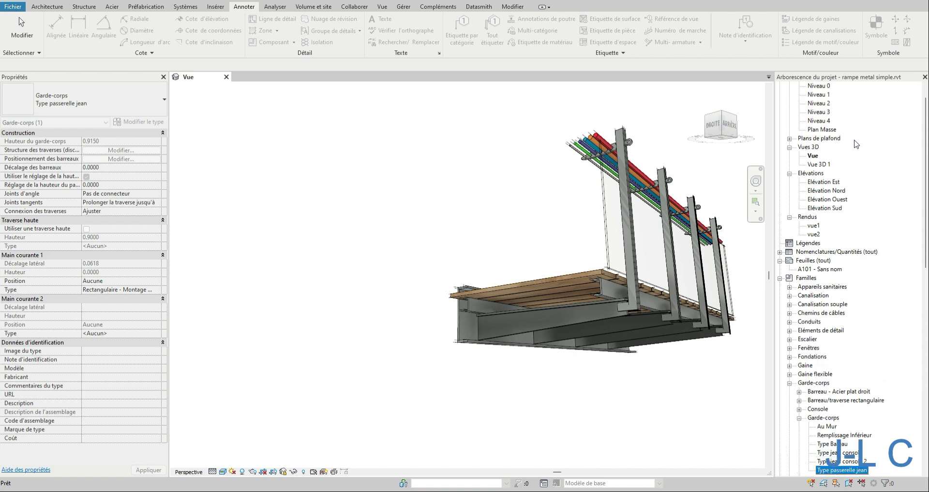
{"action": "double_click", "coordinate": [551, 280]}
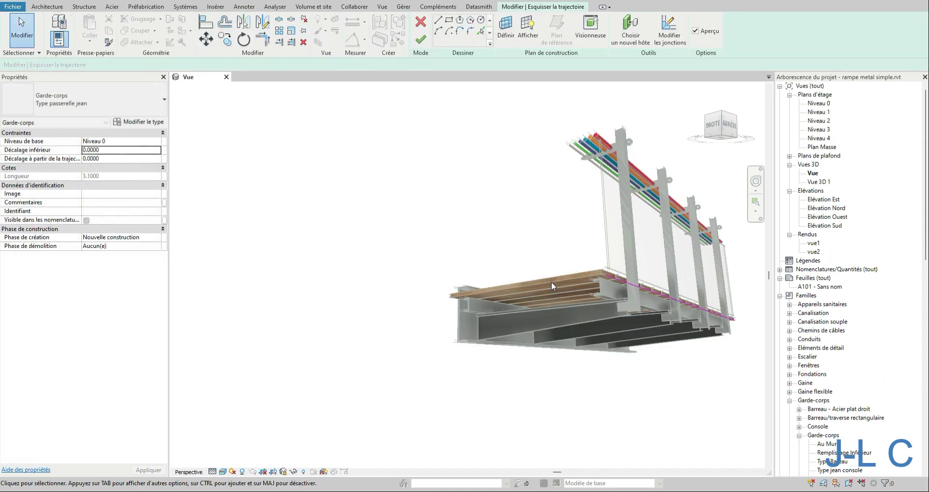
{"action": "left_click", "coordinate": [617, 280]}
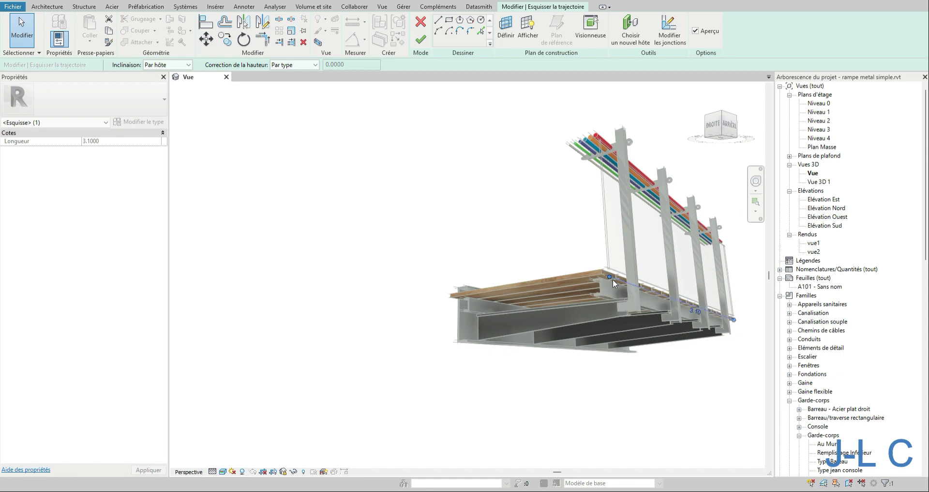
{"action": "left_click", "coordinate": [566, 229]}
{"action": "left_click", "coordinate": [421, 40]}
{"action": "left_click", "coordinate": [462, 215]}
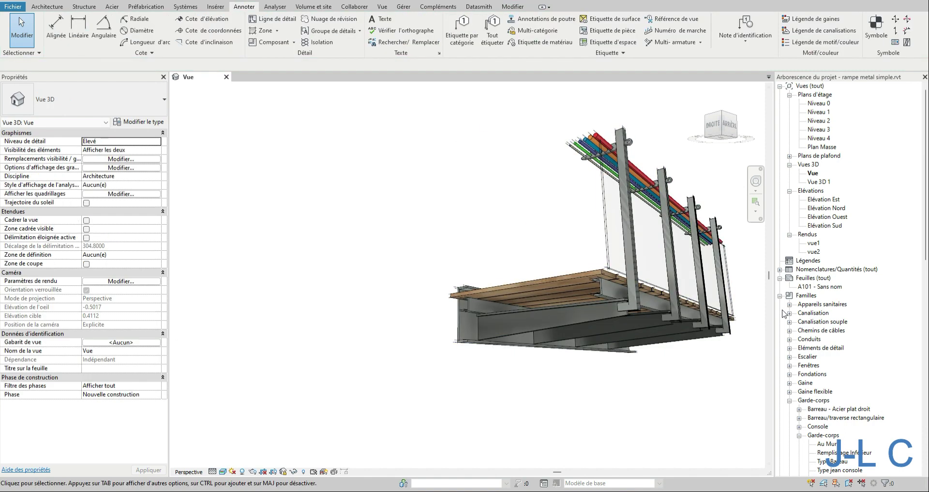
- Open the baluster placement settings of Type passerelle jean and examine the section preview
{"action": "scroll", "coordinate": [827, 444], "scroll_direction": "down", "scroll_amount": 2}
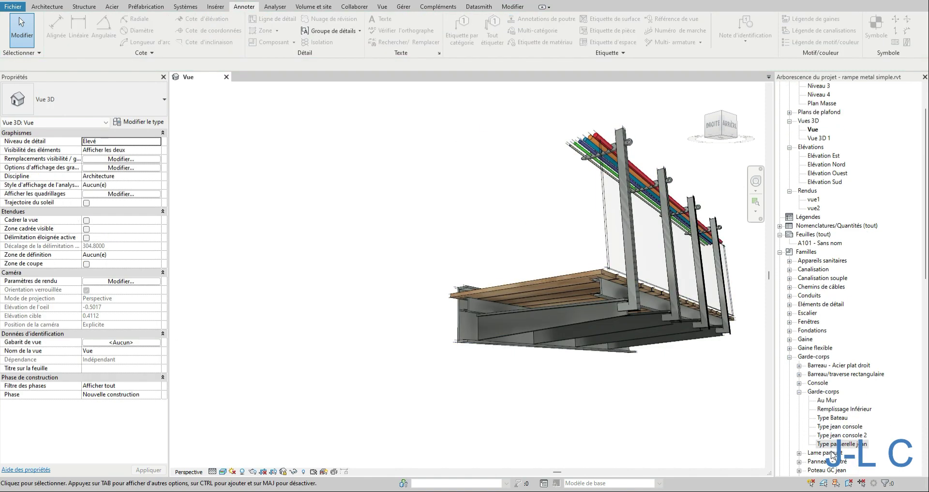
{"action": "double_click", "coordinate": [834, 444]}
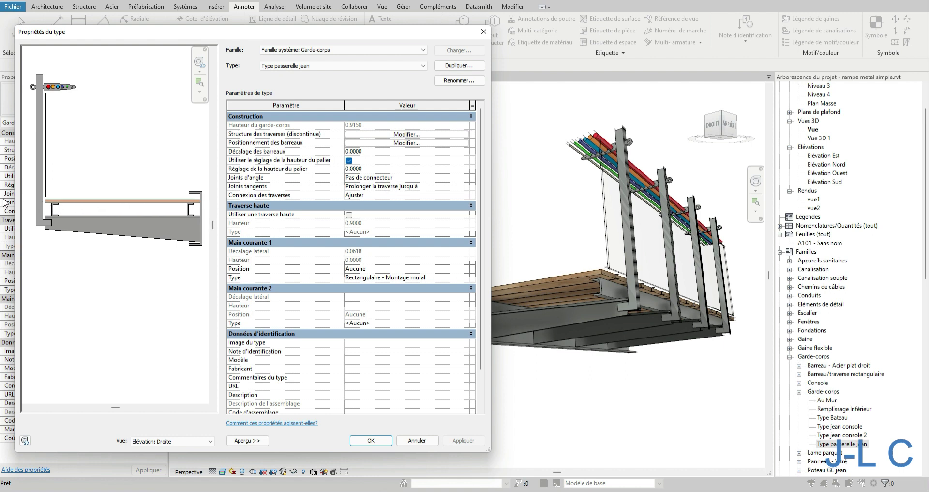
{"action": "left_click", "coordinate": [401, 143]}
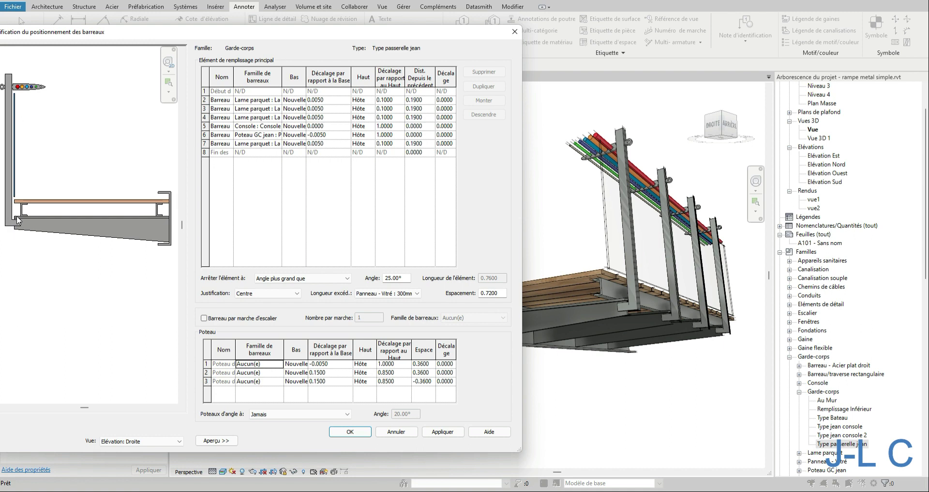
{"action": "scroll", "coordinate": [100, 232], "scroll_direction": "down", "scroll_amount": 2}
{"action": "scroll", "coordinate": [86, 229], "scroll_direction": "up", "scroll_amount": 1}
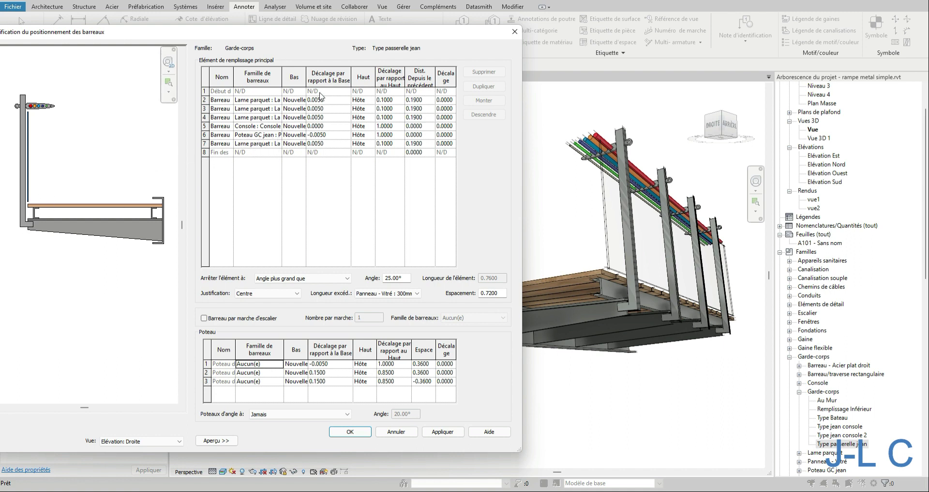
- Widen the Bas column, list the base options of the last Lame parquet baluster, and cancel the baluster placement edit
{"action": "left_click_drag", "start_coordinate": [306, 70], "coordinate": [324, 71]}
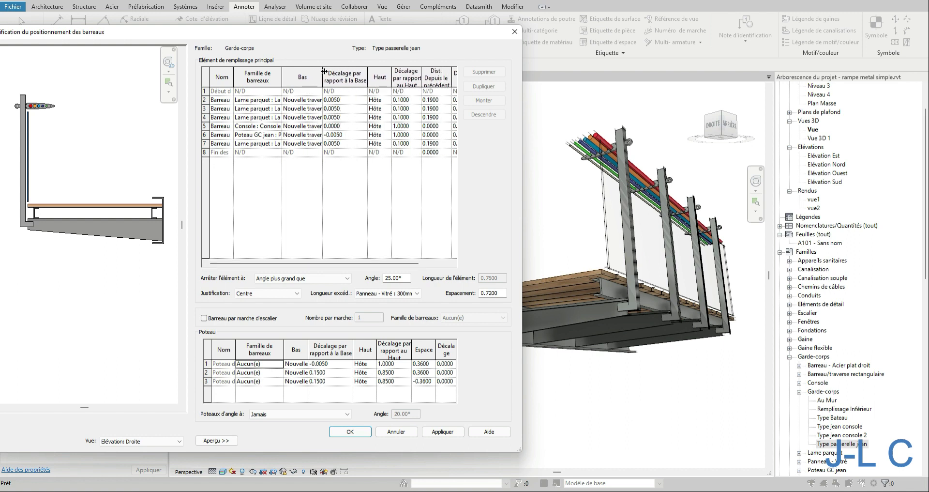
{"action": "left_click", "coordinate": [308, 144]}
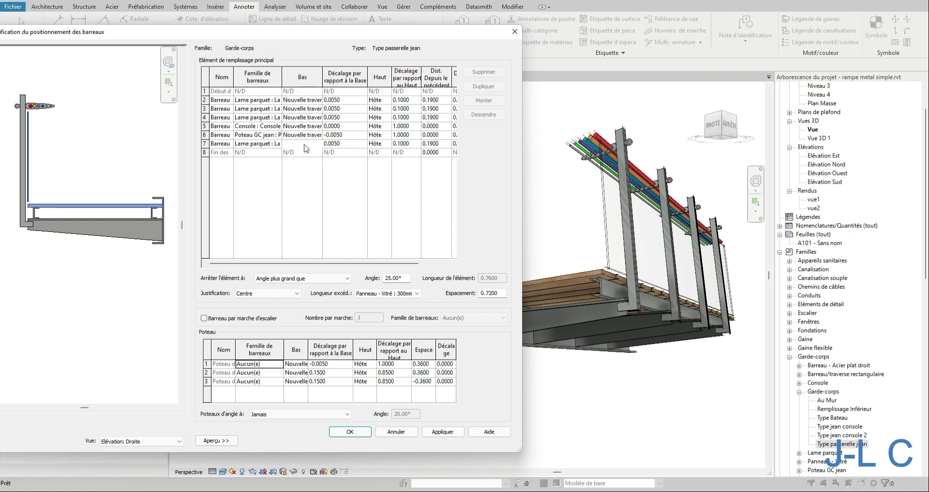
{"action": "left_click", "coordinate": [318, 144]}
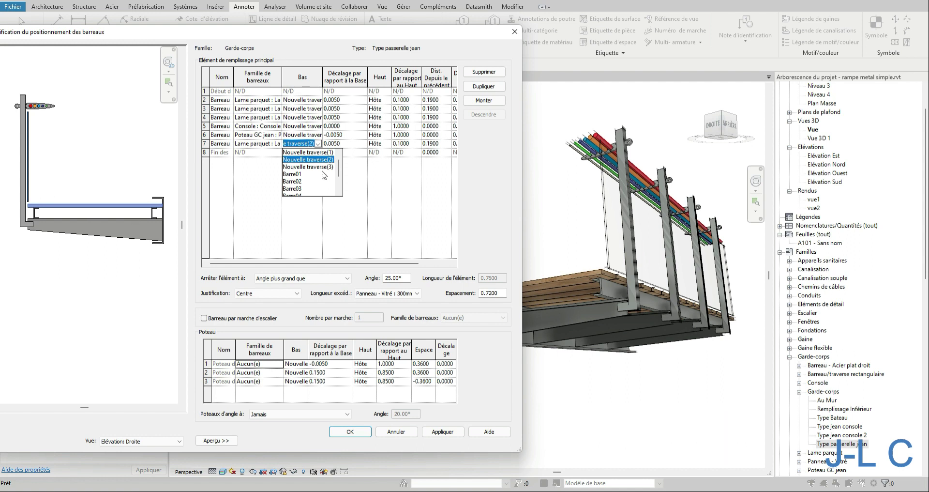
{"action": "left_click", "coordinate": [374, 189]}
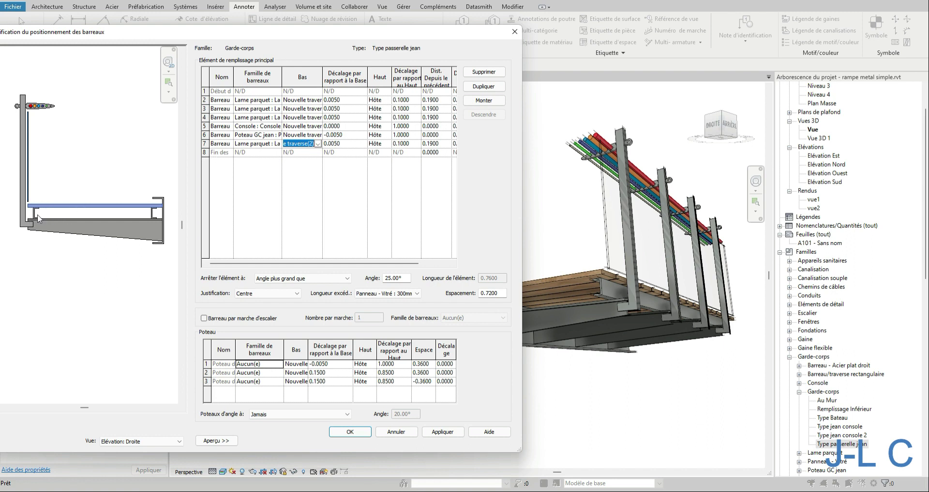
{"action": "left_click", "coordinate": [35, 213]}
{"action": "left_click", "coordinate": [394, 431]}
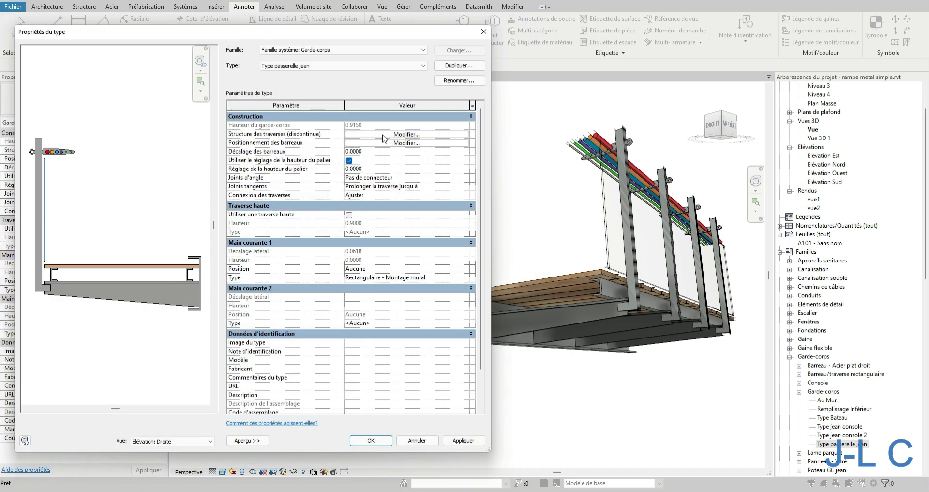
- Rename the first three rails in the discontinuous rail structure as 1, 2 and 3, and accept the changes
{"action": "left_click", "coordinate": [384, 134]}
{"action": "left_click_drag", "start_coordinate": [278, 87], "coordinate": [311, 86]}
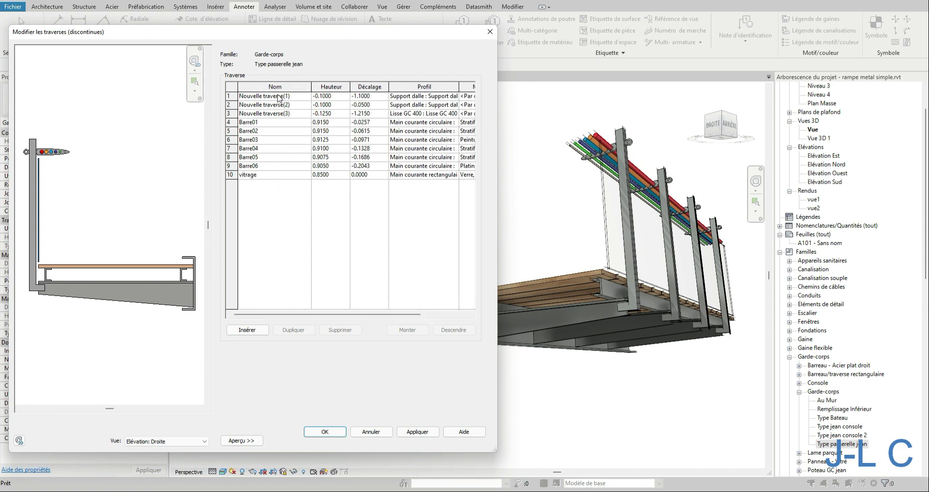
{"action": "left_click", "coordinate": [286, 97]}
{"action": "left_click", "coordinate": [295, 96]}
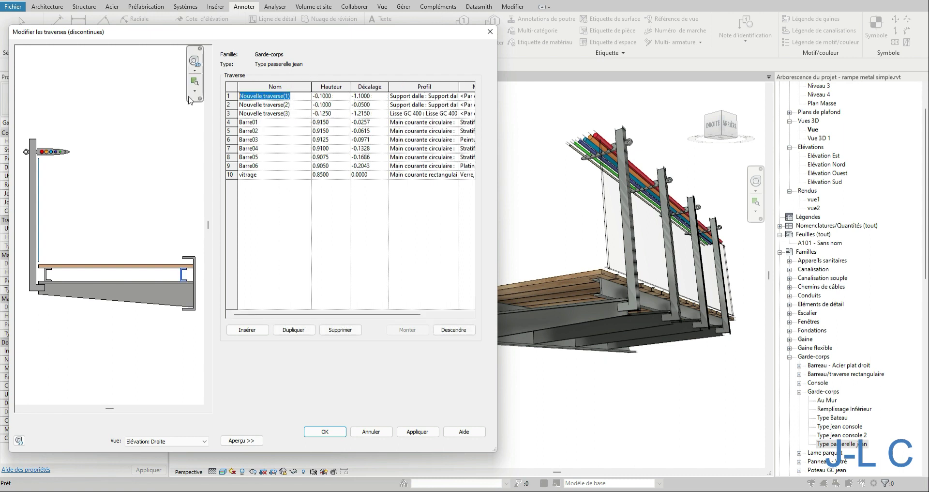
{"action": "type", "text": "1"}
{"action": "left_click", "coordinate": [305, 105]}
{"action": "left_click", "coordinate": [295, 105]}
{"action": "type", "text": "1"}
{"action": "type", "text": "2"}
{"action": "left_click", "coordinate": [298, 113]}
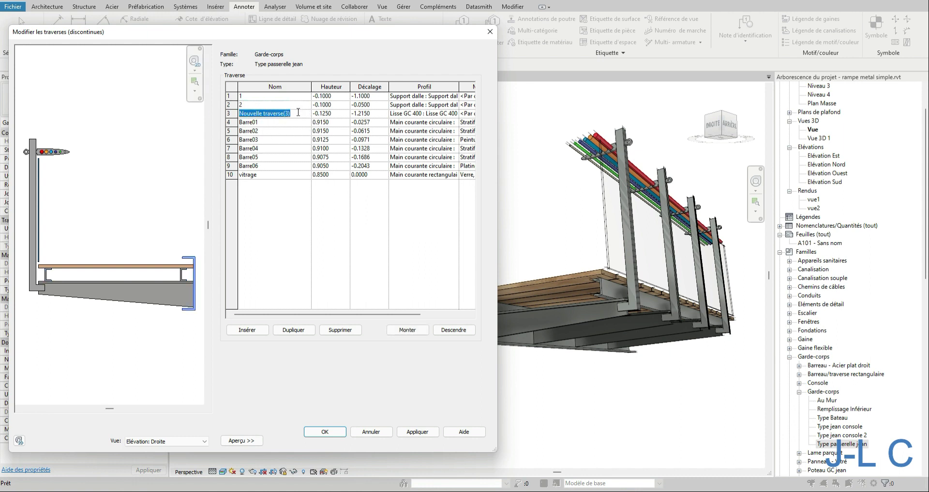
{"action": "type", "text": "3"}
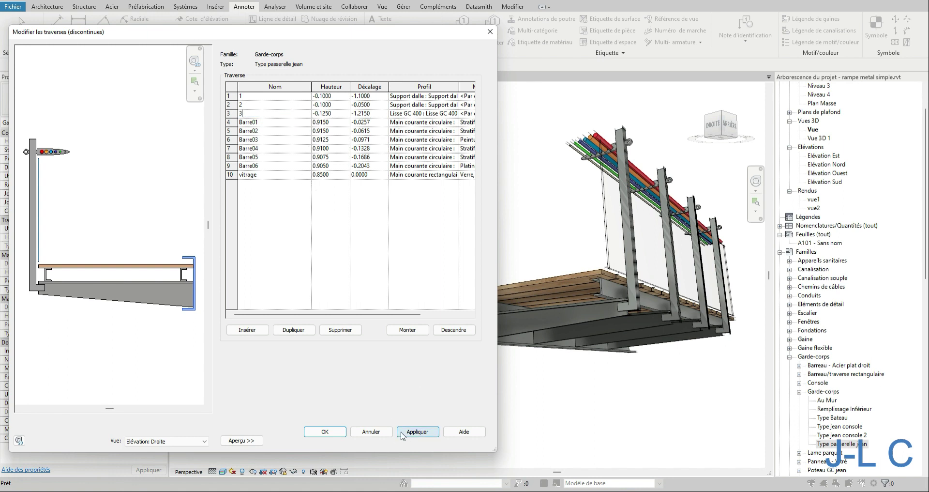
{"action": "left_click", "coordinate": [416, 431]}
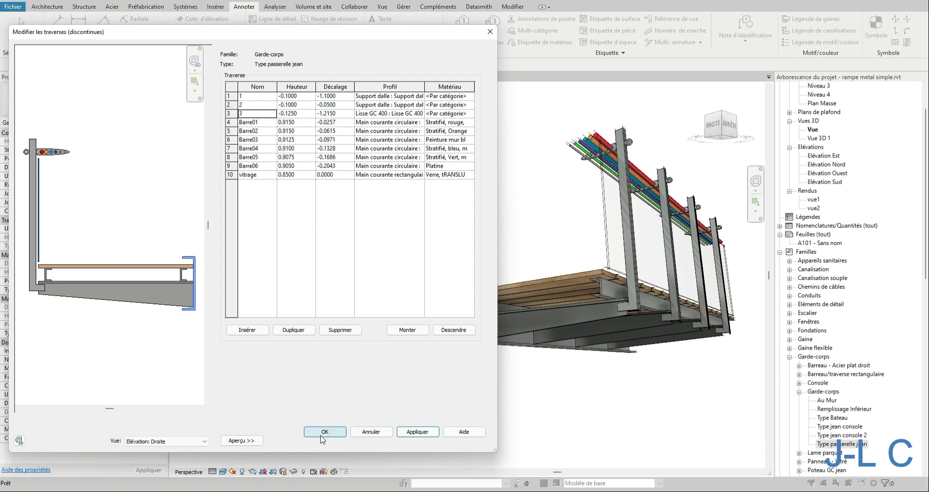
{"action": "left_click", "coordinate": [324, 432]}
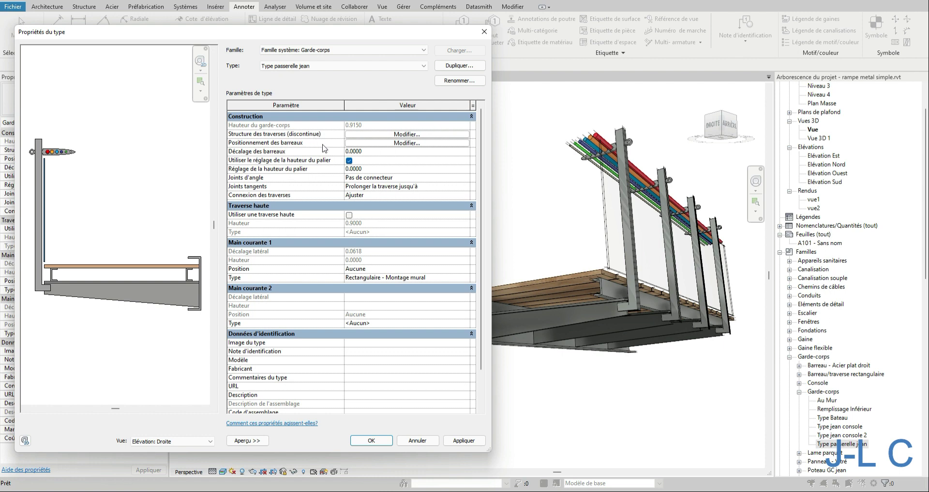
- Reopen the rail structure, duplicate rail 2, and apply an offset of -0.5500 to the copy
{"action": "left_click", "coordinate": [361, 134]}
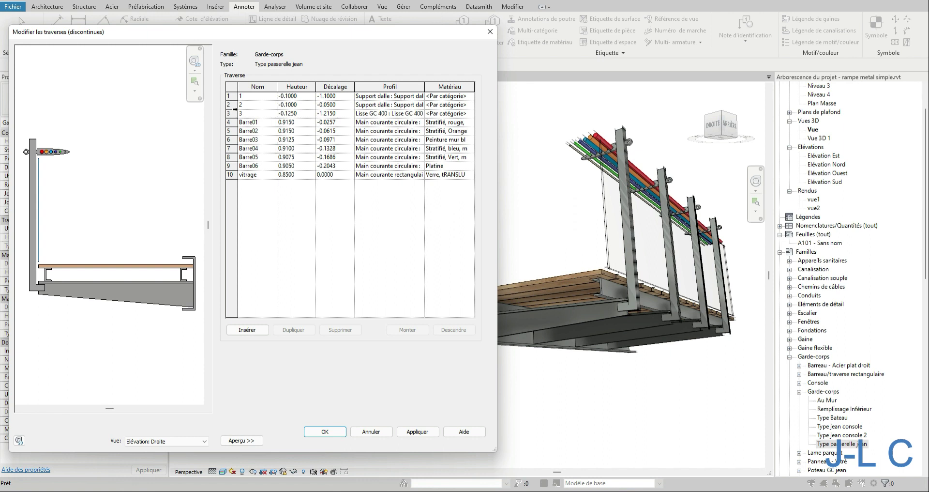
{"action": "left_click", "coordinate": [230, 105]}
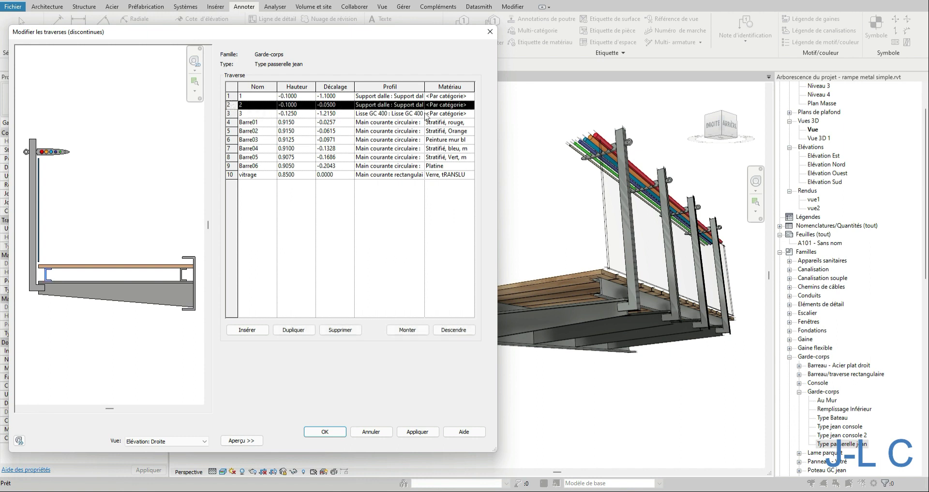
{"action": "left_click", "coordinate": [286, 334]}
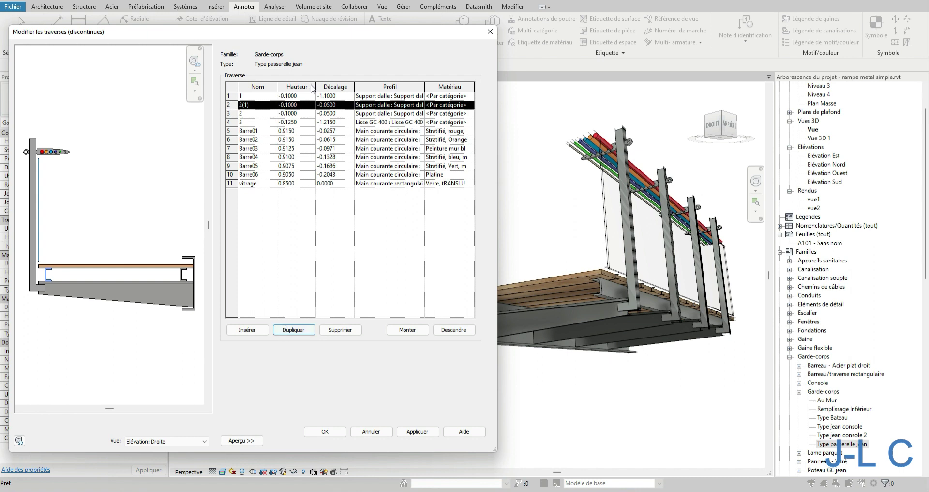
{"action": "left_click", "coordinate": [325, 105]}
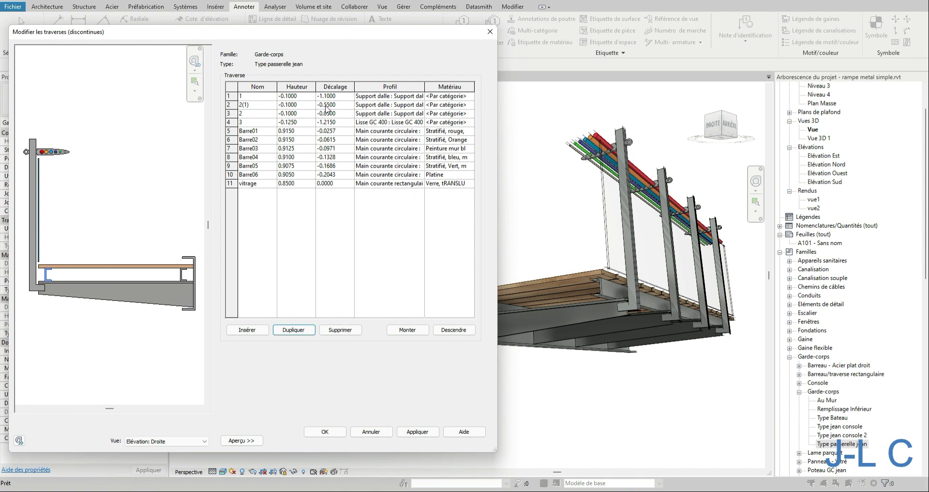
{"action": "left_click", "coordinate": [376, 216]}
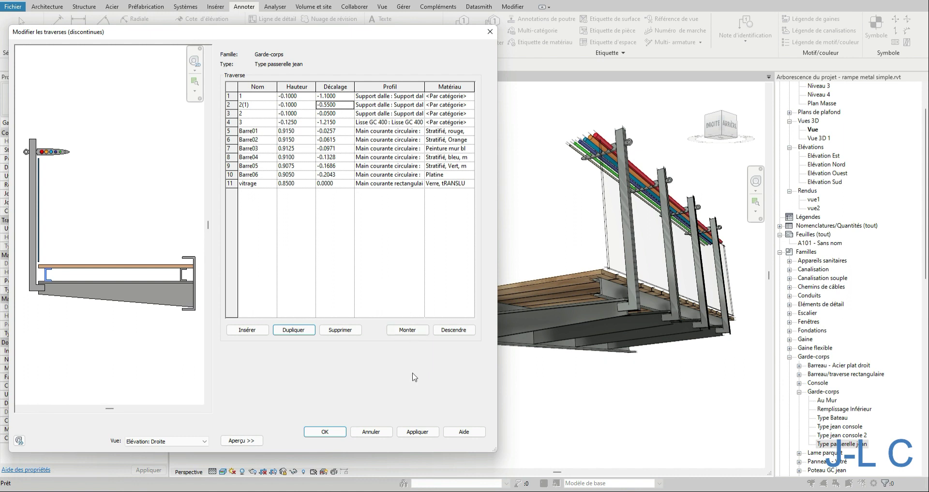
{"action": "left_click", "coordinate": [415, 433]}
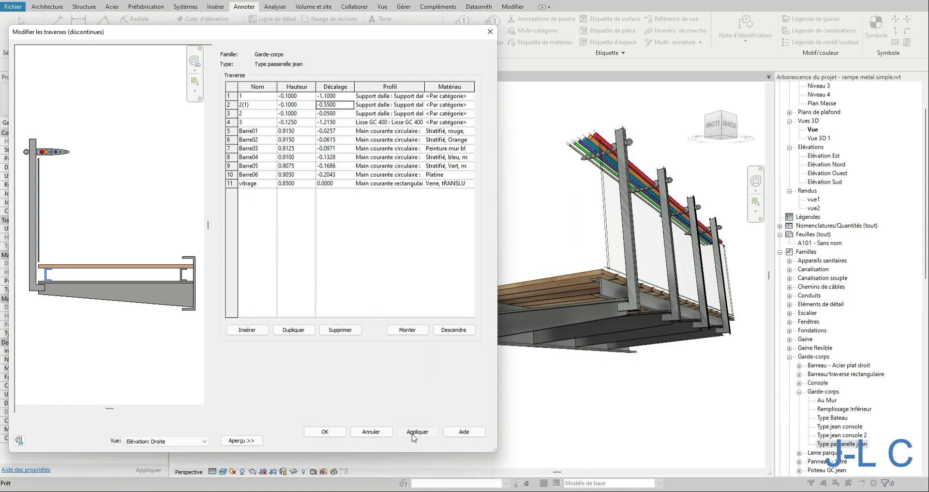
{"action": "left_click", "coordinate": [412, 435]}
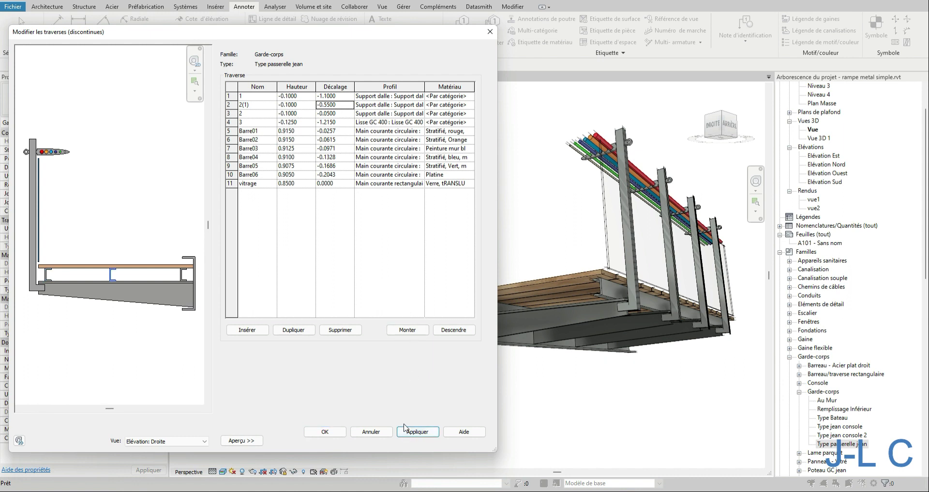
- Try an offset of -0.6000 on the duplicated rail, and restore it to -0.5500
{"action": "left_click", "coordinate": [328, 105]}
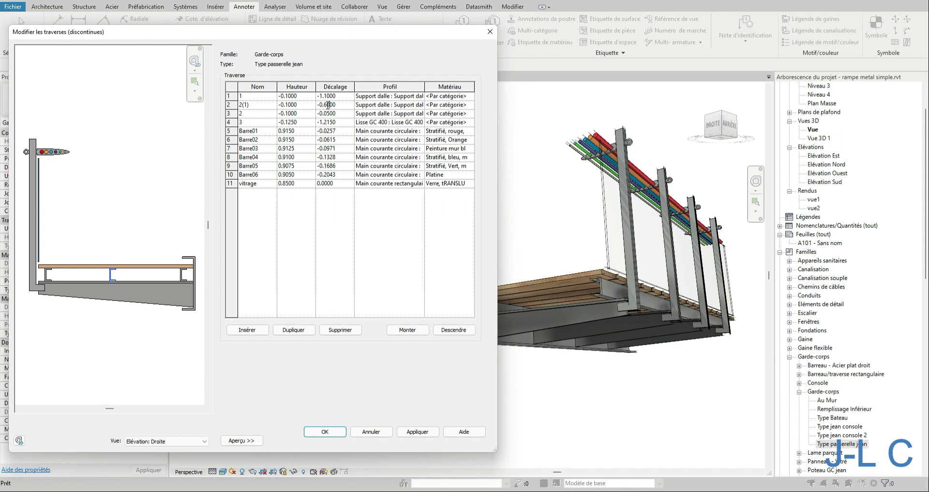
{"action": "left_click", "coordinate": [416, 429]}
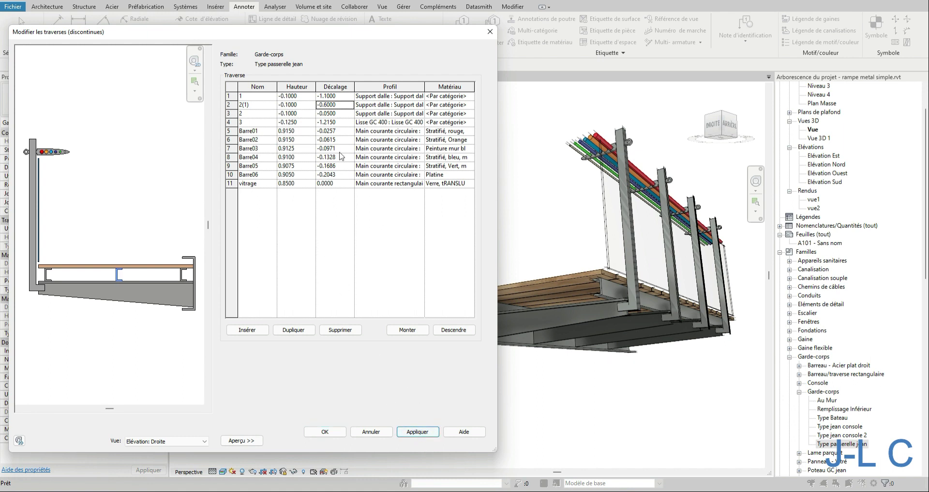
{"action": "left_click", "coordinate": [325, 104]}
{"action": "type", "text": "55"}
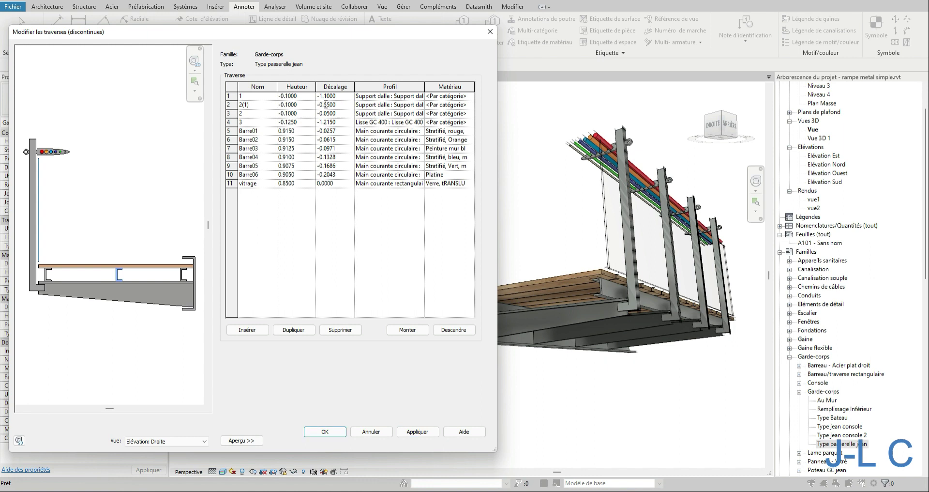
{"action": "left_click", "coordinate": [347, 274]}
{"action": "left_click", "coordinate": [418, 432]}
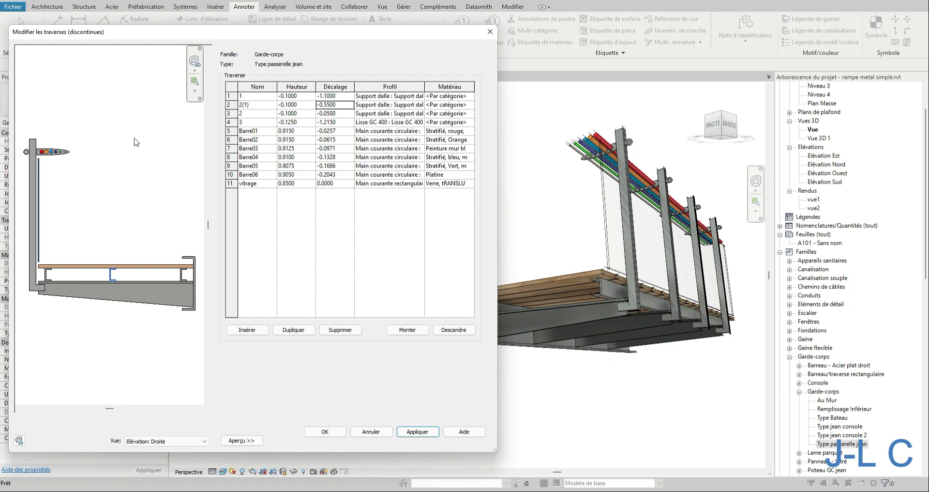
- Renumber the duplicated rail and the two rails below it in the table as 2, 3 and 4, and inspect rail 4 in the preview
{"action": "left_click", "coordinate": [252, 107]}
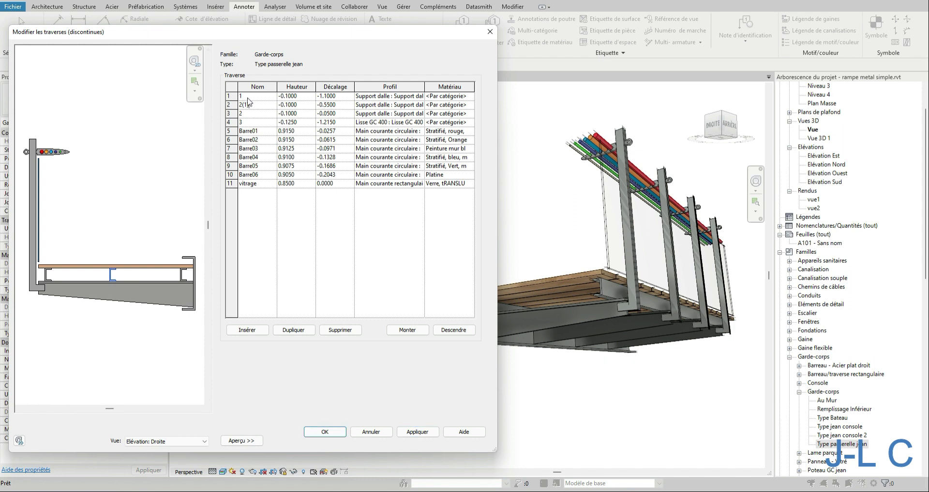
{"action": "left_click", "coordinate": [250, 114]}
{"action": "type", "text": "33"}
{"action": "left_click", "coordinate": [255, 124]}
{"action": "left_click", "coordinate": [250, 113]}
{"action": "left_click", "coordinate": [256, 104]}
{"action": "left_click", "coordinate": [249, 96]}
{"action": "left_click", "coordinate": [246, 105]}
{"action": "left_click", "coordinate": [254, 113]}
{"action": "left_click", "coordinate": [245, 121]}
{"action": "scroll", "coordinate": [201, 306], "scroll_direction": "up", "scroll_amount": 5}
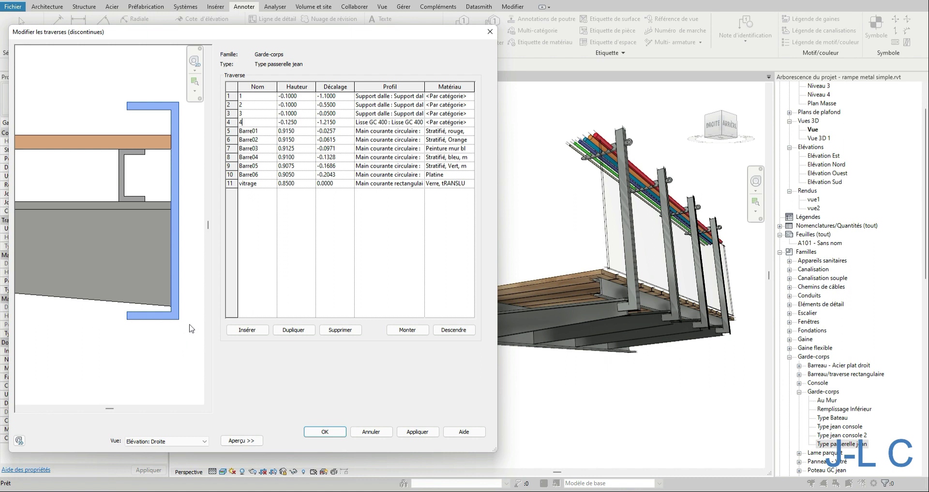
{"action": "scroll", "coordinate": [184, 325], "scroll_direction": "down", "scroll_amount": 5}
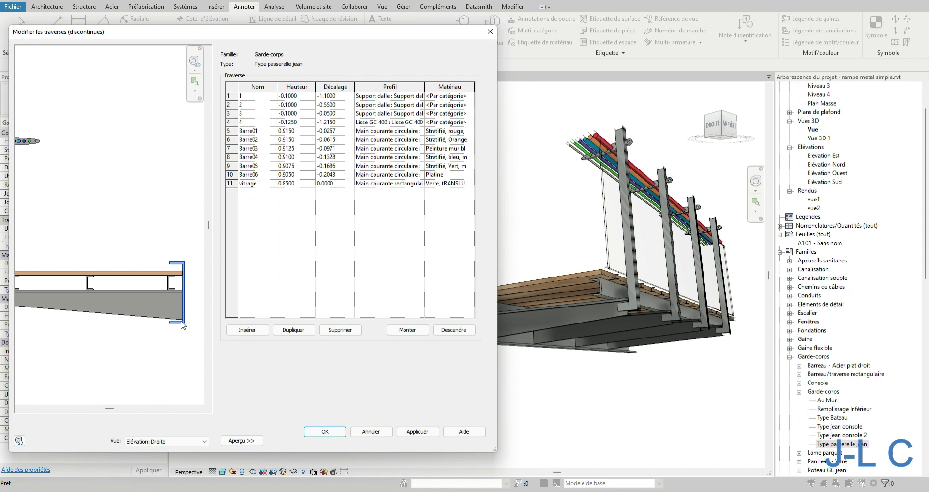
{"action": "scroll", "coordinate": [182, 324], "scroll_direction": "down", "scroll_amount": 3}
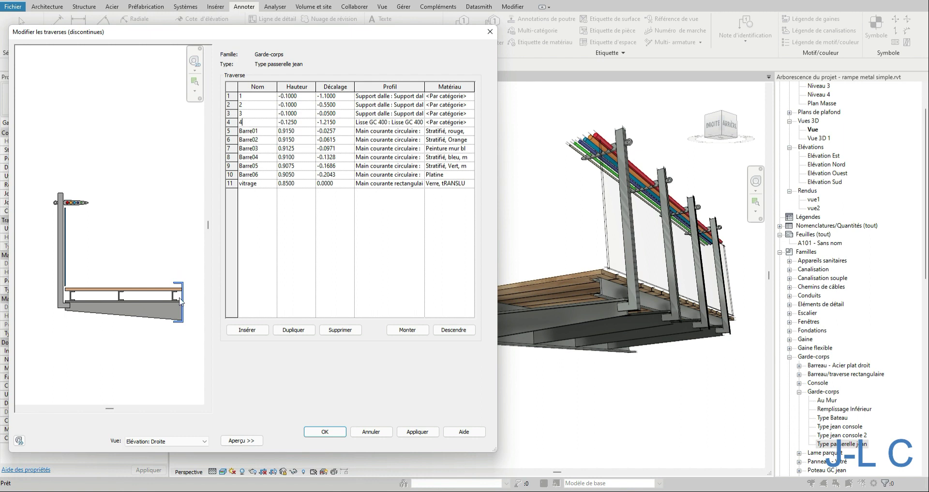
- Check rail 4 against the floor supports in the preview and accept the modified rail structure
{"action": "scroll", "coordinate": [182, 301], "scroll_direction": "up", "scroll_amount": 2}
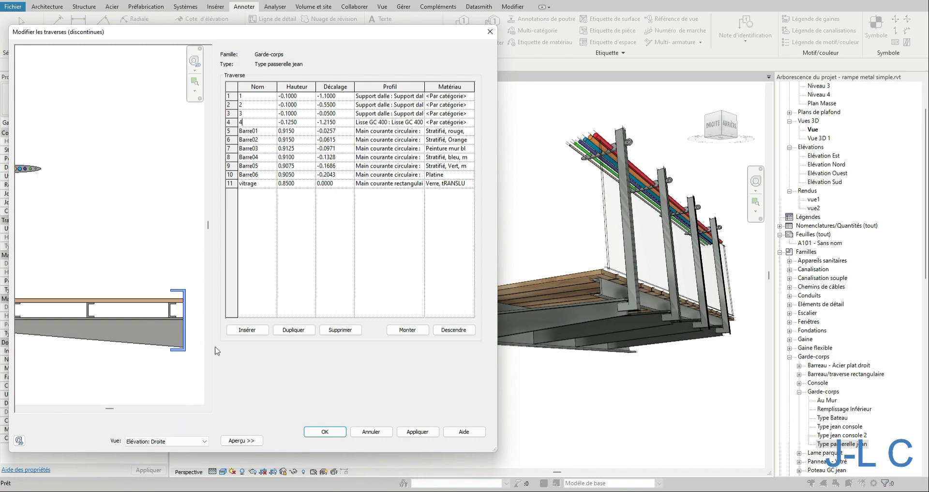
{"action": "scroll", "coordinate": [143, 282], "scroll_direction": "down", "scroll_amount": 1}
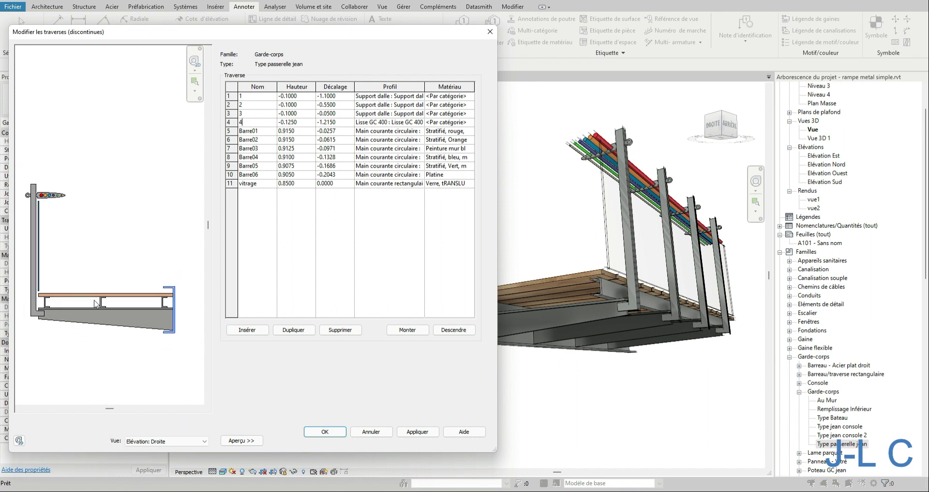
{"action": "scroll", "coordinate": [106, 327], "scroll_direction": "up", "scroll_amount": 1}
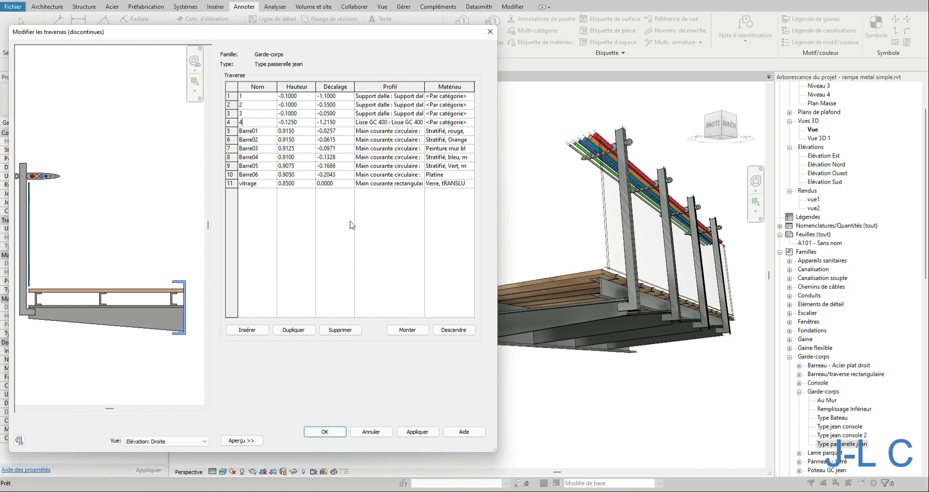
{"action": "left_click", "coordinate": [260, 133]}
{"action": "left_click", "coordinate": [335, 434]}
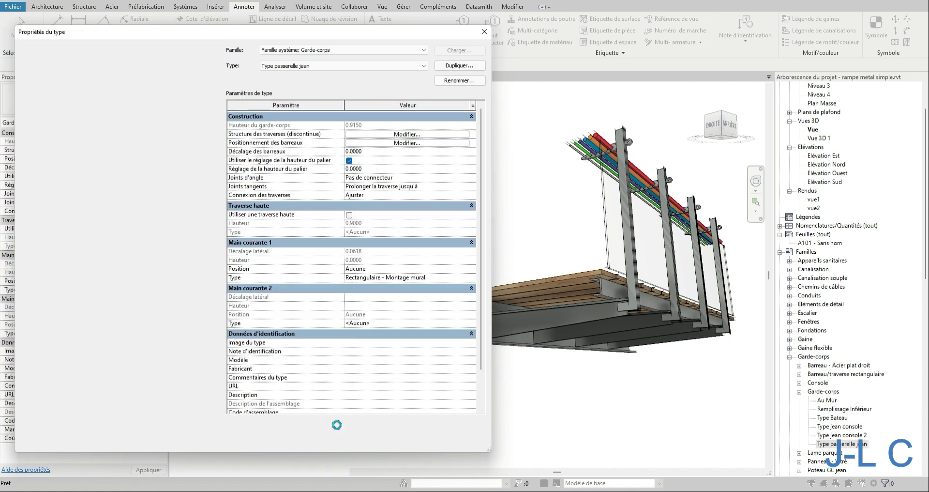
- Open the baluster placement settings and choose rail 3 as the base of the first Lame parquet baluster
{"action": "left_click", "coordinate": [382, 143]}
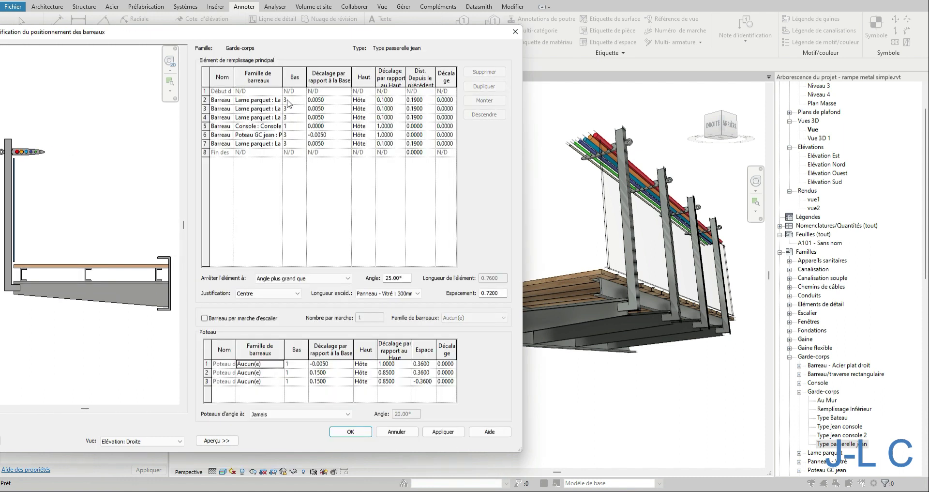
{"action": "left_click_drag", "start_coordinate": [283, 78], "coordinate": [303, 79]}
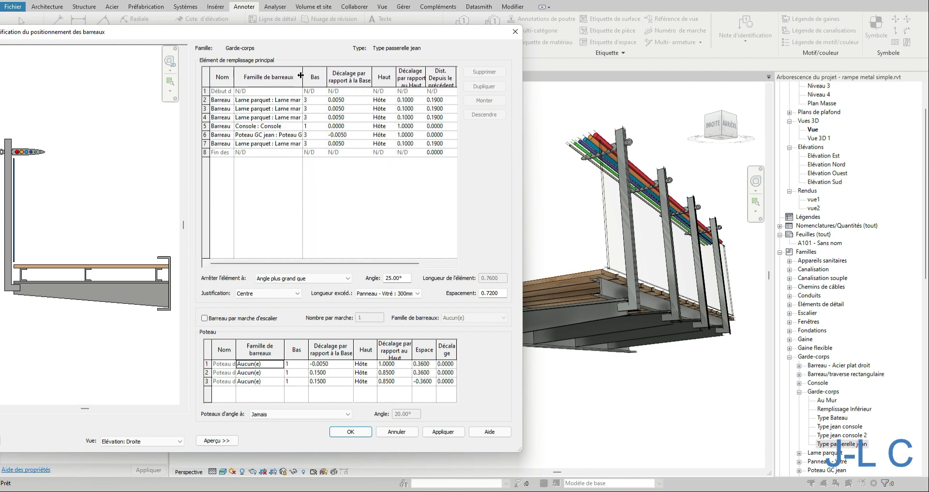
{"action": "left_click", "coordinate": [323, 100]}
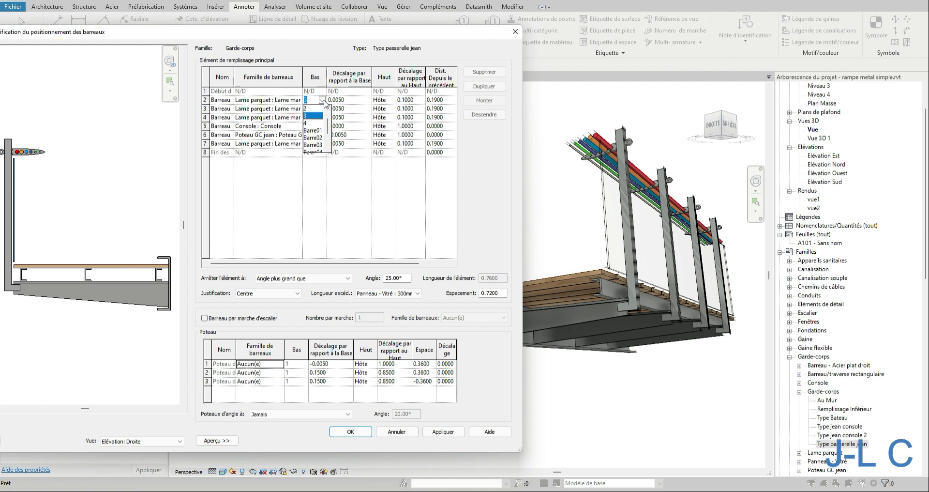
{"action": "left_click", "coordinate": [313, 116]}
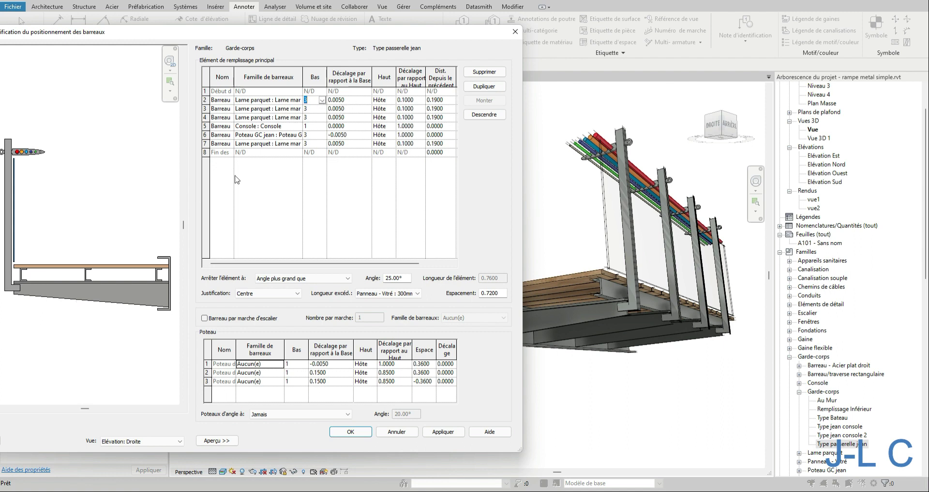
- Examine in the right elevation preview how the floorboard, support rail, console and post base meet
{"action": "left_click", "coordinate": [18, 266]}
{"action": "scroll", "coordinate": [20, 269], "scroll_direction": "up", "scroll_amount": 3}
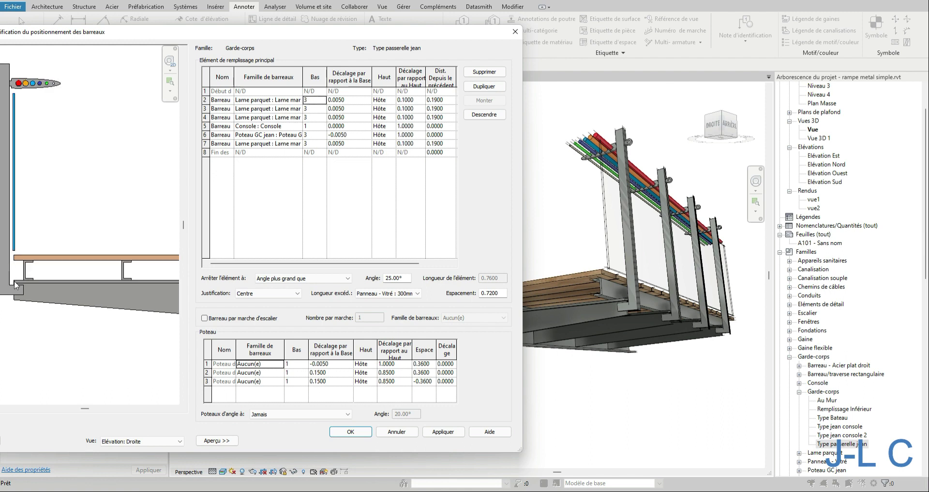
{"action": "scroll", "coordinate": [25, 269], "scroll_direction": "up", "scroll_amount": 2}
{"action": "scroll", "coordinate": [38, 261], "scroll_direction": "up", "scroll_amount": 2}
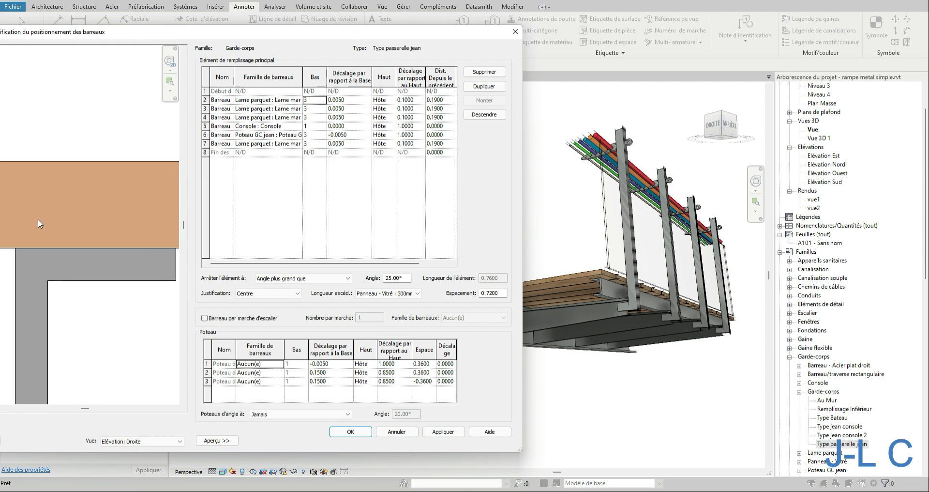
{"action": "scroll", "coordinate": [56, 250], "scroll_direction": "down", "scroll_amount": 2}
{"action": "scroll", "coordinate": [77, 236], "scroll_direction": "down", "scroll_amount": 3}
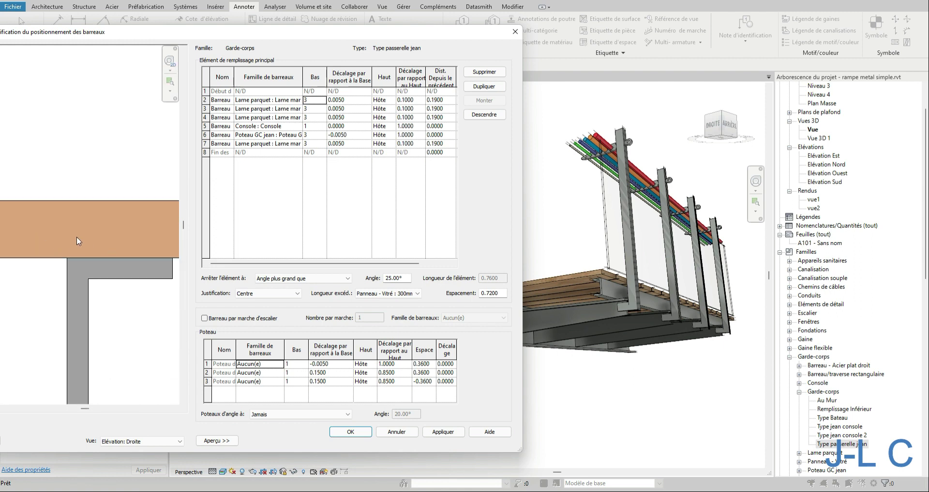
{"action": "scroll", "coordinate": [78, 240], "scroll_direction": "up", "scroll_amount": 1}
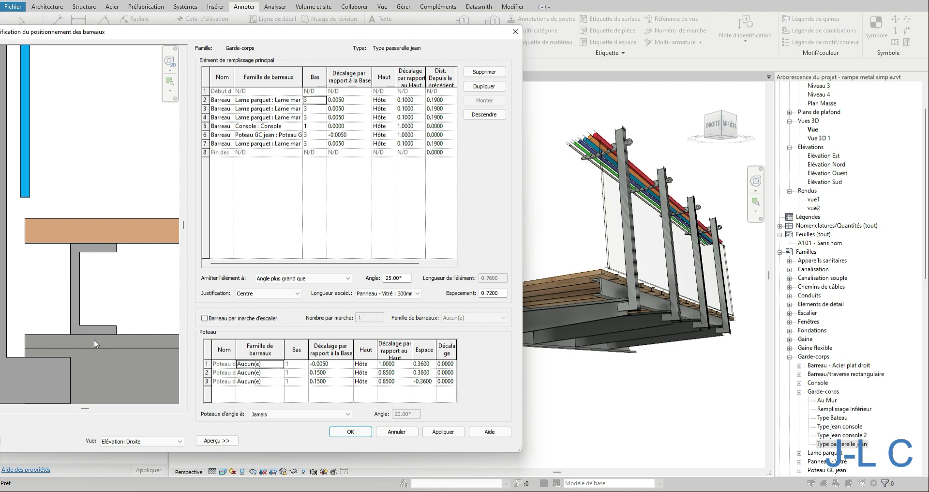
{"action": "scroll", "coordinate": [92, 339], "scroll_direction": "down", "scroll_amount": 2}
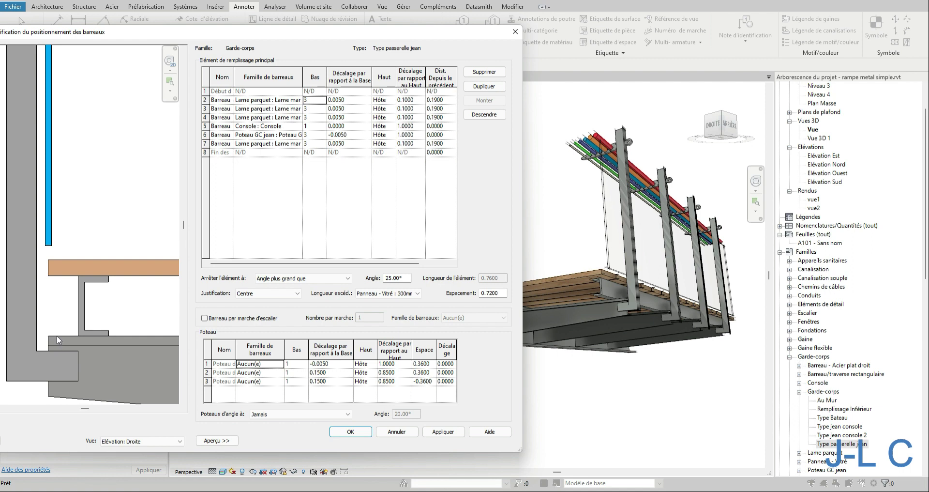
{"action": "scroll", "coordinate": [56, 335], "scroll_direction": "down", "scroll_amount": 1}
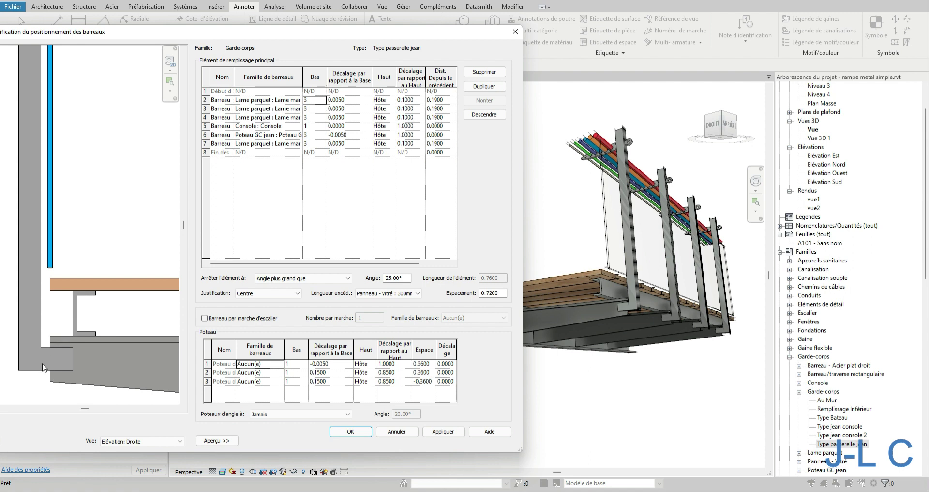
{"action": "scroll", "coordinate": [42, 363], "scroll_direction": "up", "scroll_amount": 2}
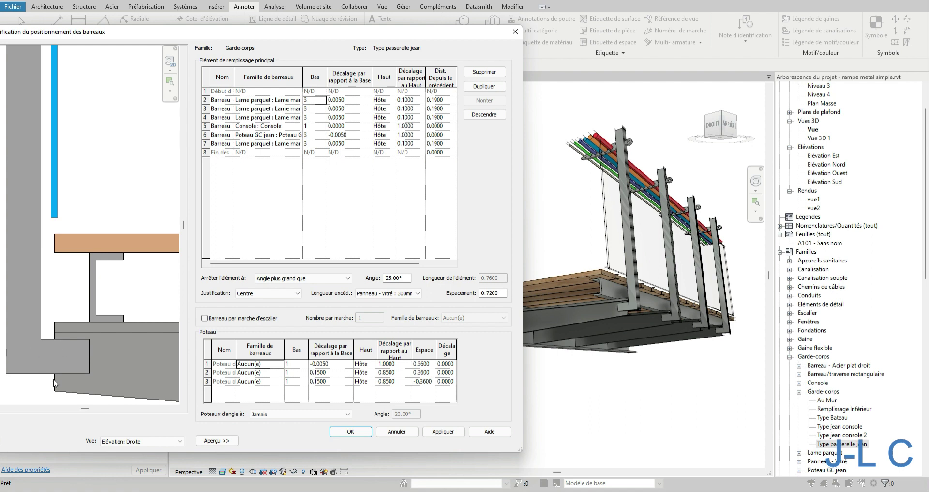
- Switch the preview to Elévation: Gauche and examine the junction of floorboard, support rail, console and post
{"action": "left_click", "coordinate": [147, 442]}
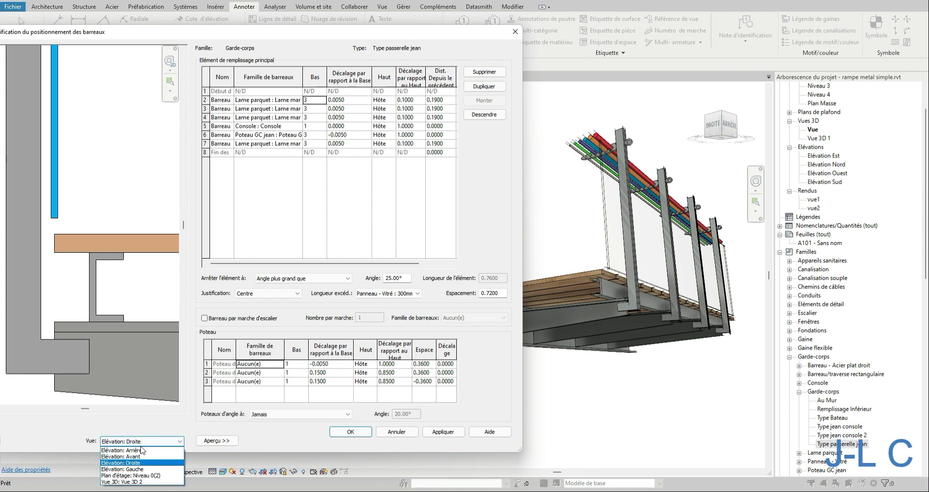
{"action": "left_click", "coordinate": [127, 472]}
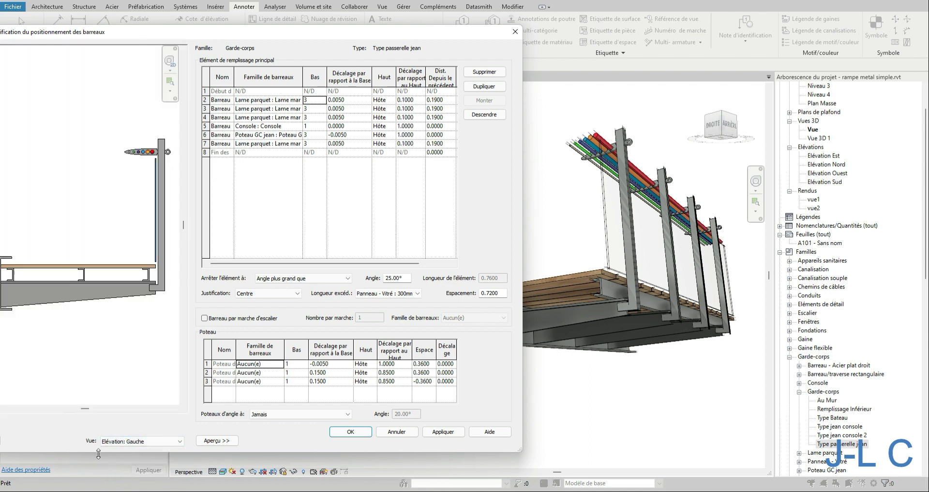
{"action": "scroll", "coordinate": [168, 286], "scroll_direction": "up", "scroll_amount": 4}
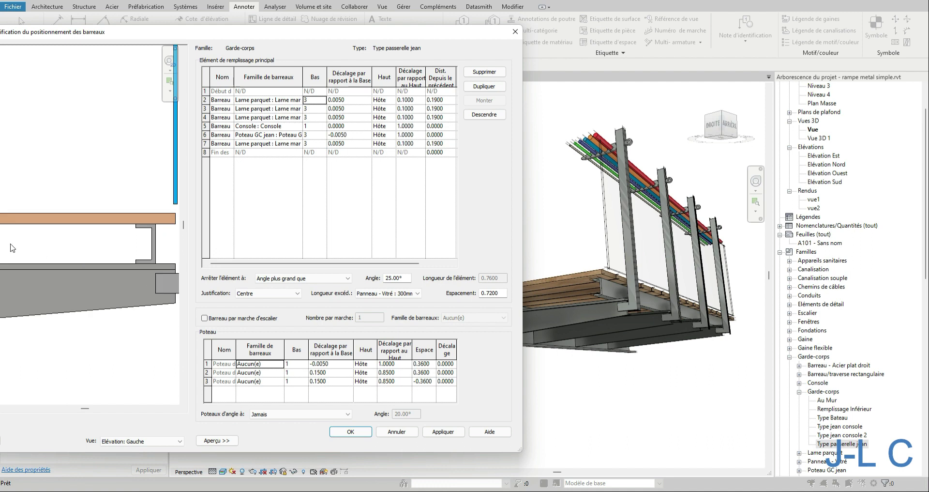
{"action": "scroll", "coordinate": [12, 247], "scroll_direction": "down", "scroll_amount": 4}
{"action": "scroll", "coordinate": [60, 255], "scroll_direction": "up", "scroll_amount": 5}
{"action": "scroll", "coordinate": [60, 259], "scroll_direction": "up", "scroll_amount": 2}
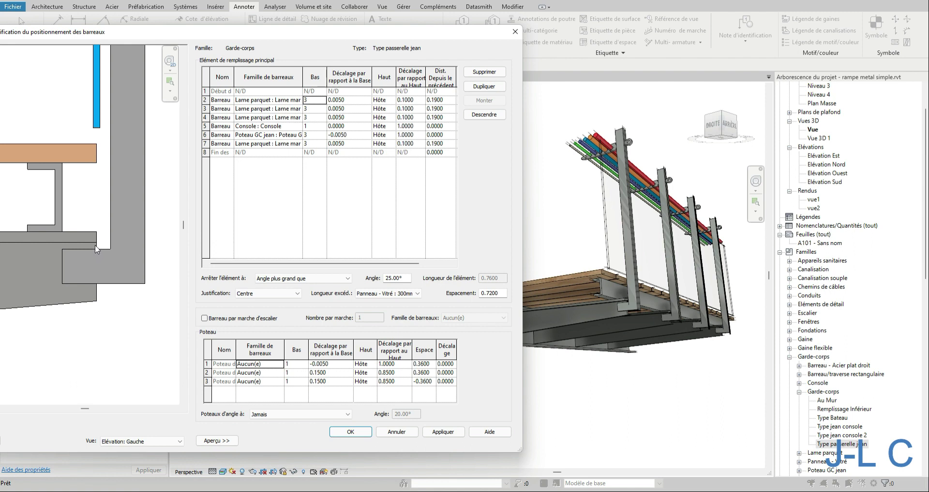
{"action": "scroll", "coordinate": [88, 246], "scroll_direction": "down", "scroll_amount": 4}
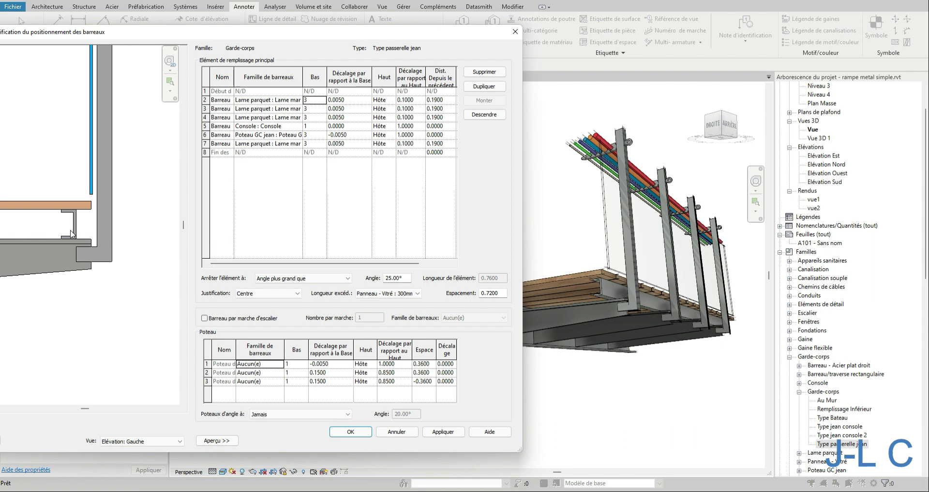
{"action": "scroll", "coordinate": [83, 238], "scroll_direction": "up", "scroll_amount": 3}
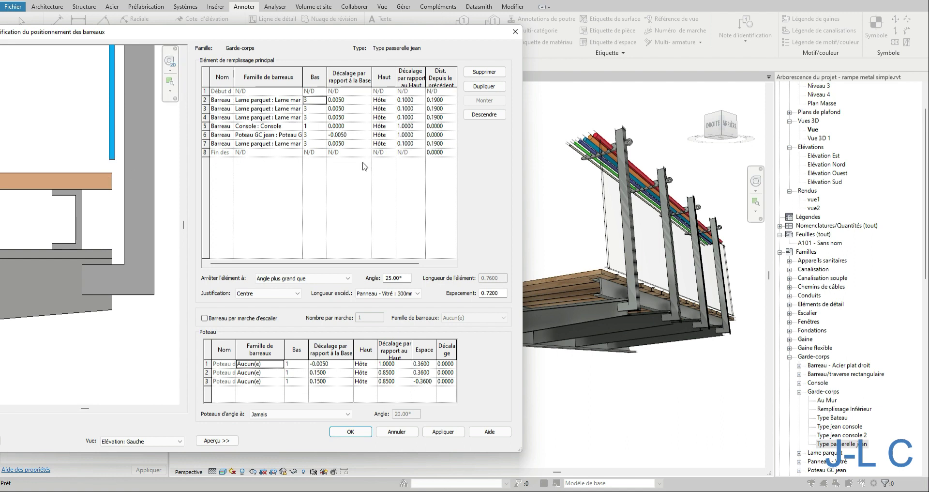
- Set the last Lame parquet baluster's base offset to 0.0100, apply it to the railing type, and check the floorboard in the preview
{"action": "left_click", "coordinate": [338, 146]}
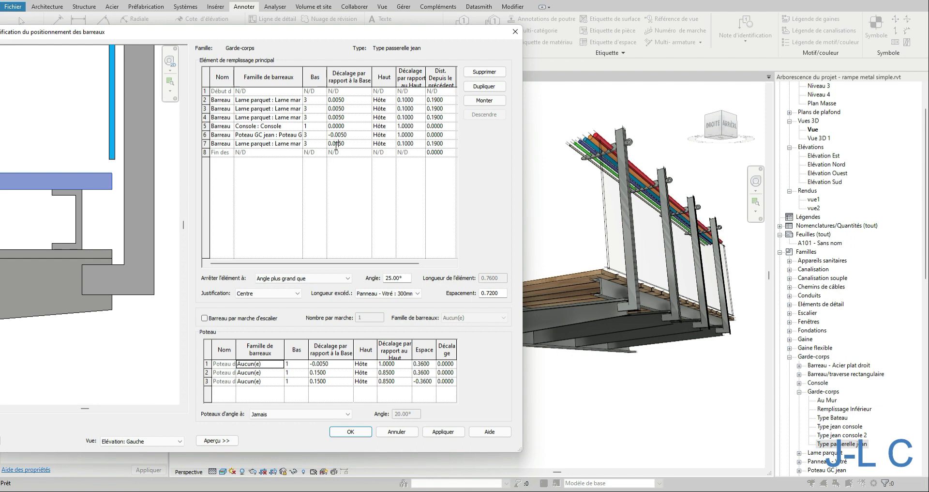
{"action": "type", "text": "0.010"}
{"action": "key", "text": "Tab"}
{"action": "left_click", "coordinate": [441, 433]}
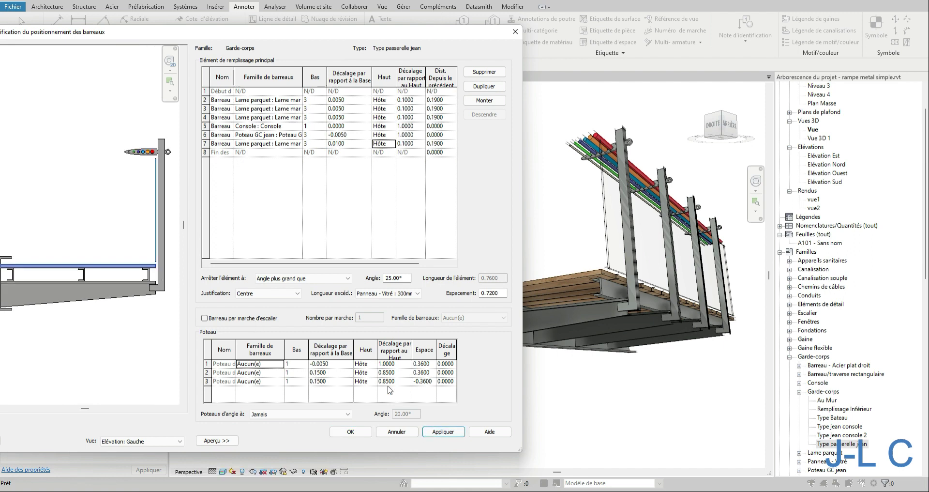
{"action": "left_click", "coordinate": [357, 432]}
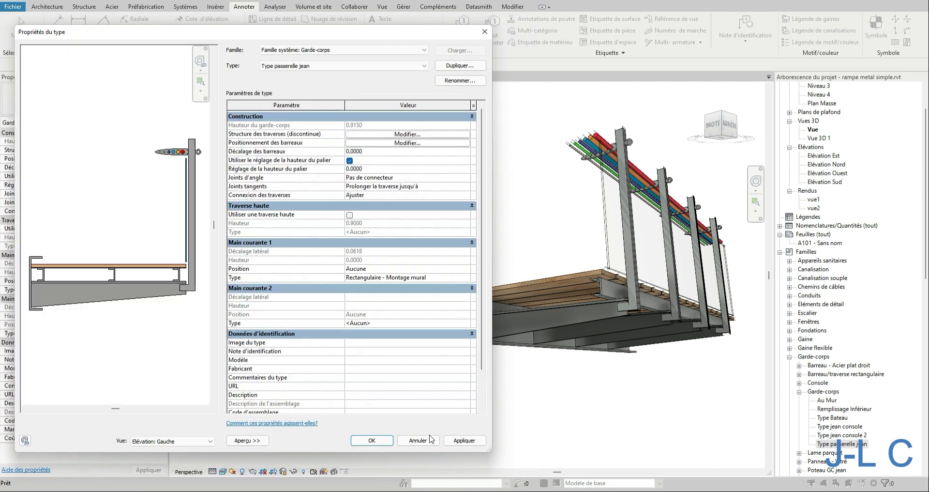
{"action": "left_click", "coordinate": [464, 441]}
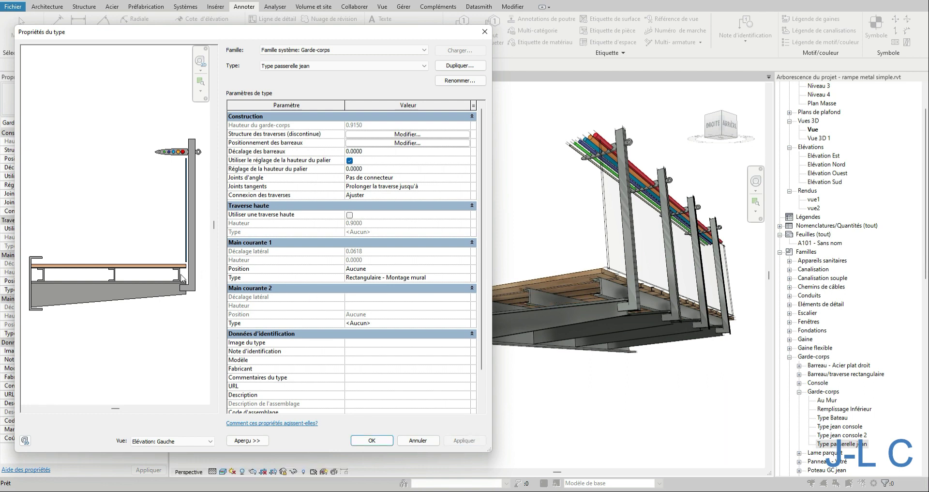
{"action": "scroll", "coordinate": [186, 275], "scroll_direction": "up", "scroll_amount": 5}
{"action": "scroll", "coordinate": [179, 276], "scroll_direction": "up", "scroll_amount": 2}
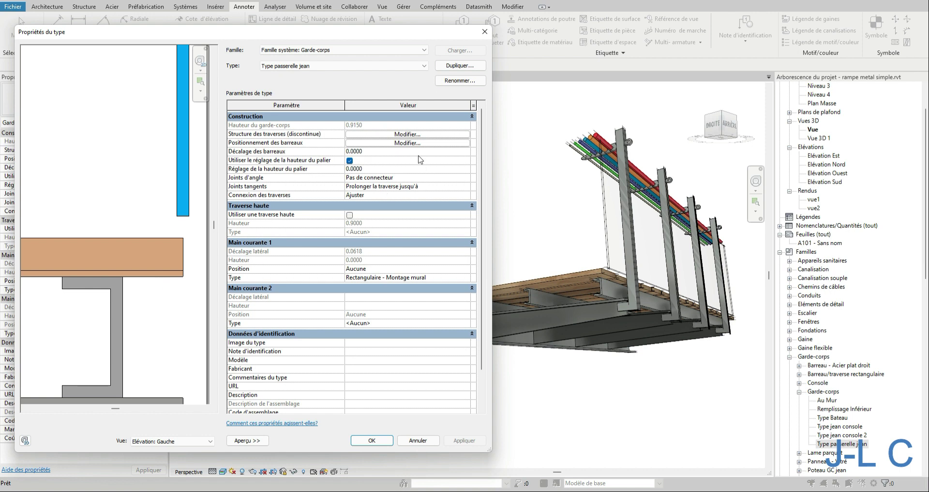
- Reopen the baluster placement, set the base offset of the first three Lame parquet balusters to 0, and apply
{"action": "left_click", "coordinate": [396, 143]}
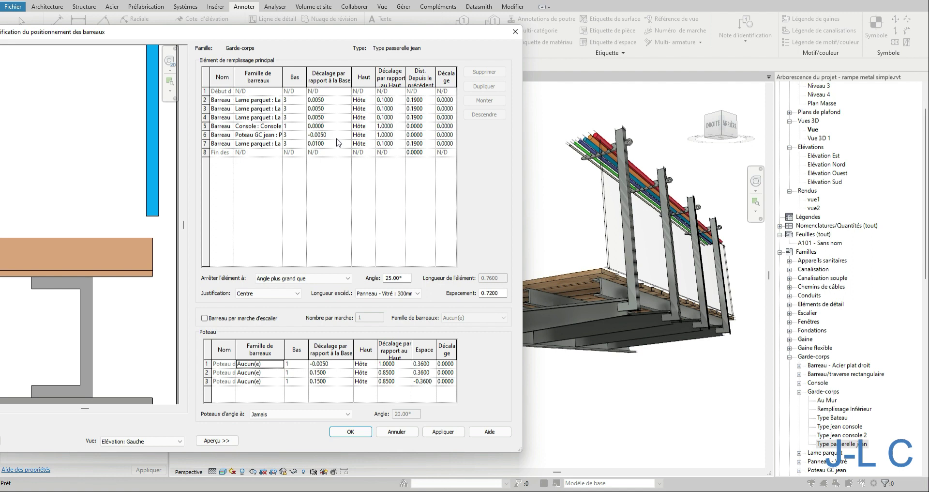
{"action": "left_click", "coordinate": [338, 101]}
{"action": "type", "text": "0"}
{"action": "left_click", "coordinate": [338, 107]}
{"action": "type", "text": "0"}
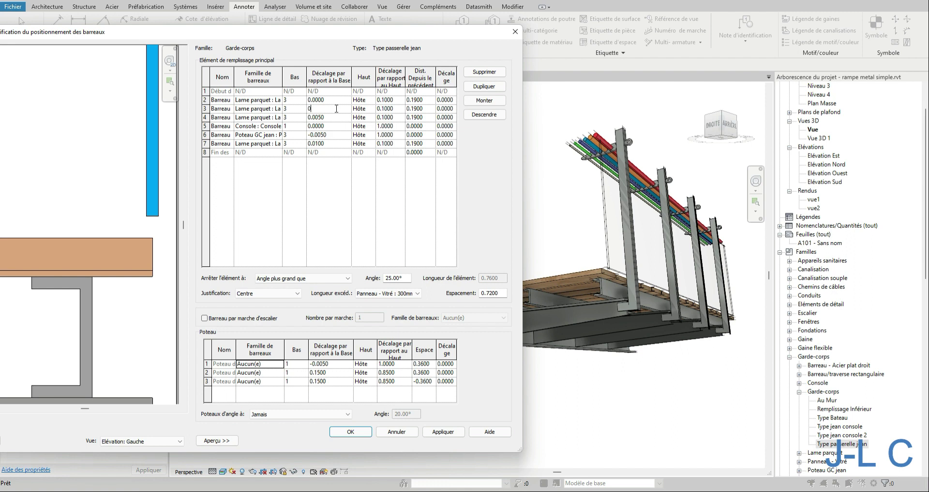
{"action": "left_click", "coordinate": [337, 118]}
{"action": "type", "text": "0"}
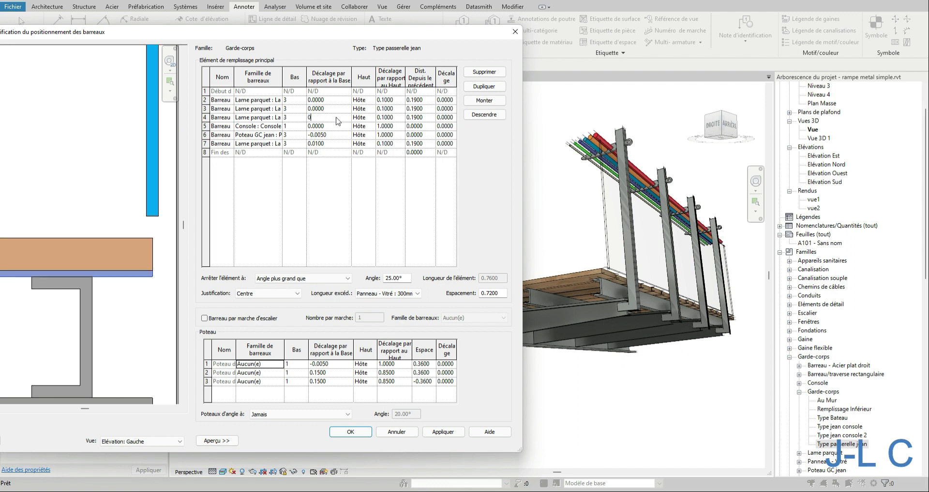
{"action": "left_click", "coordinate": [336, 126]}
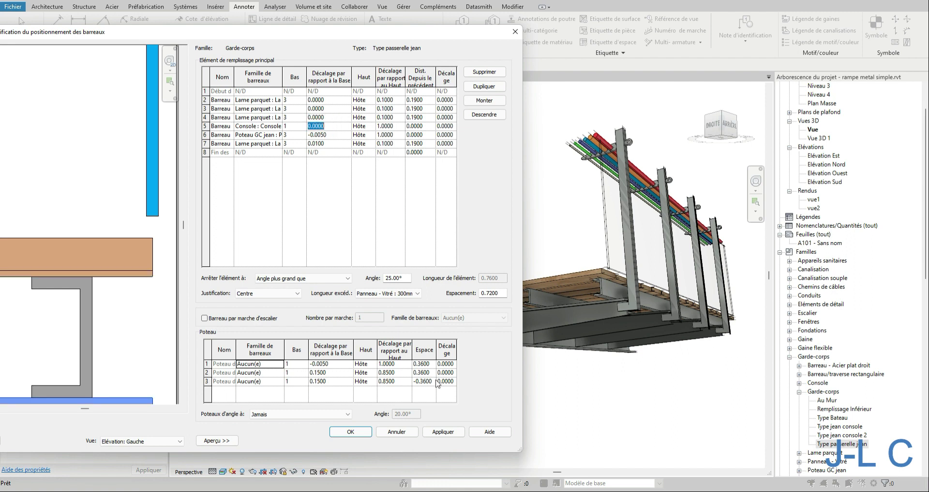
{"action": "left_click", "coordinate": [453, 433]}
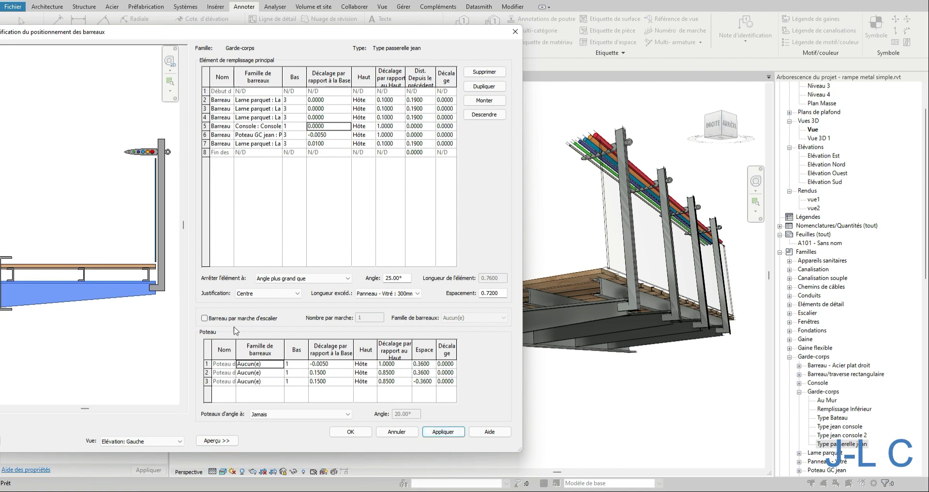
- Set the base offset of the Poteau GC baluster and the last Lame parquet baluster to 0, apply, and check their junction in the preview
{"action": "left_click", "coordinate": [334, 134]}
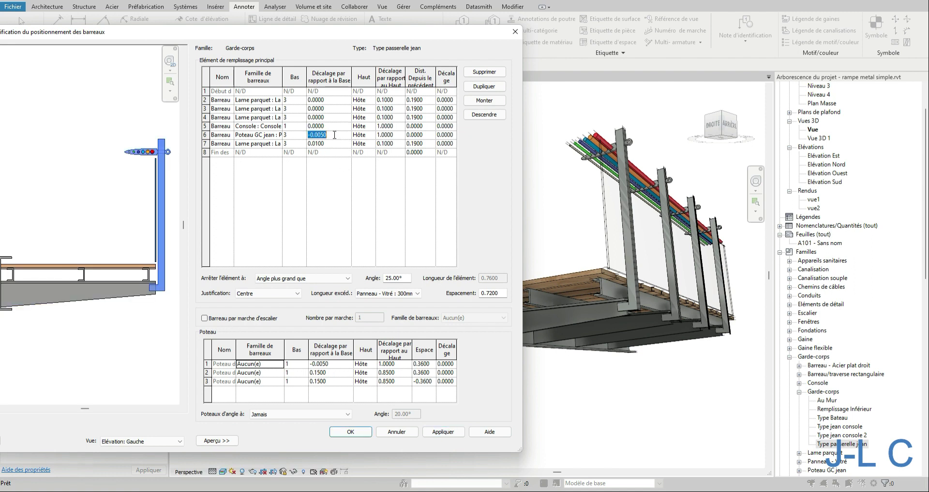
{"action": "type", "text": "0"}
{"action": "key", "text": "Tab"}
{"action": "left_click", "coordinate": [334, 143]}
{"action": "type", "text": "0"}
{"action": "key", "text": "Tab"}
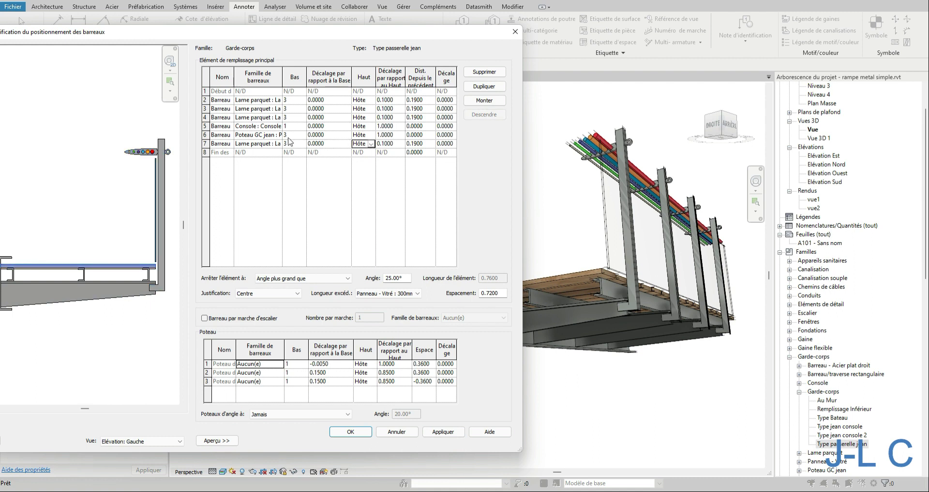
{"action": "scroll", "coordinate": [158, 266], "scroll_direction": "up", "scroll_amount": 3}
{"action": "left_click", "coordinate": [442, 431]}
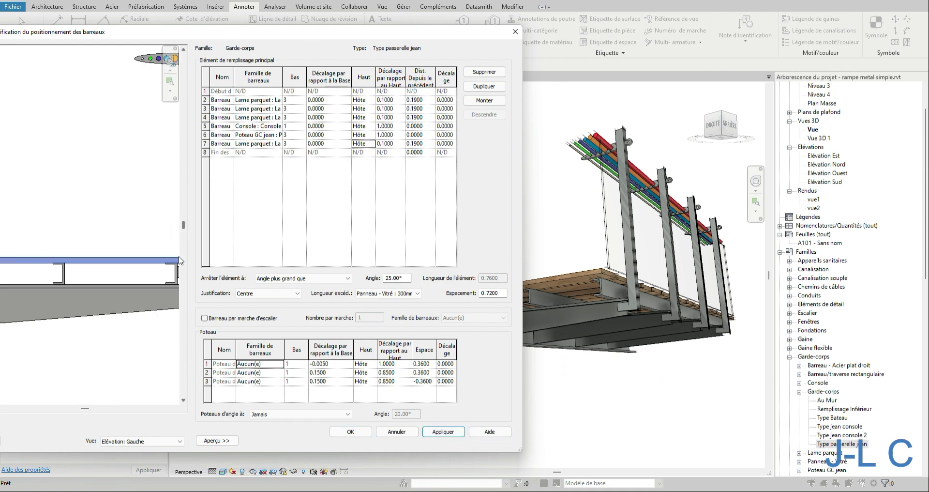
{"action": "scroll", "coordinate": [170, 258], "scroll_direction": "up", "scroll_amount": 2}
{"action": "scroll", "coordinate": [80, 217], "scroll_direction": "up", "scroll_amount": 3}
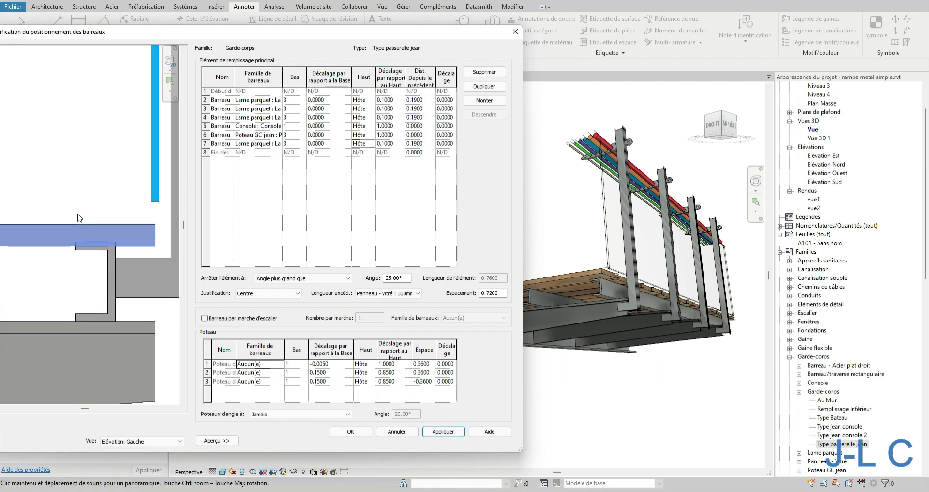
- Set the base offset of all four Lame parquet balusters to 0.0050, apply, and check the floorboard and support rail junction in the preview
{"action": "scroll", "coordinate": [101, 224], "scroll_direction": "down", "scroll_amount": 1}
{"action": "scroll", "coordinate": [85, 228], "scroll_direction": "up", "scroll_amount": 1}
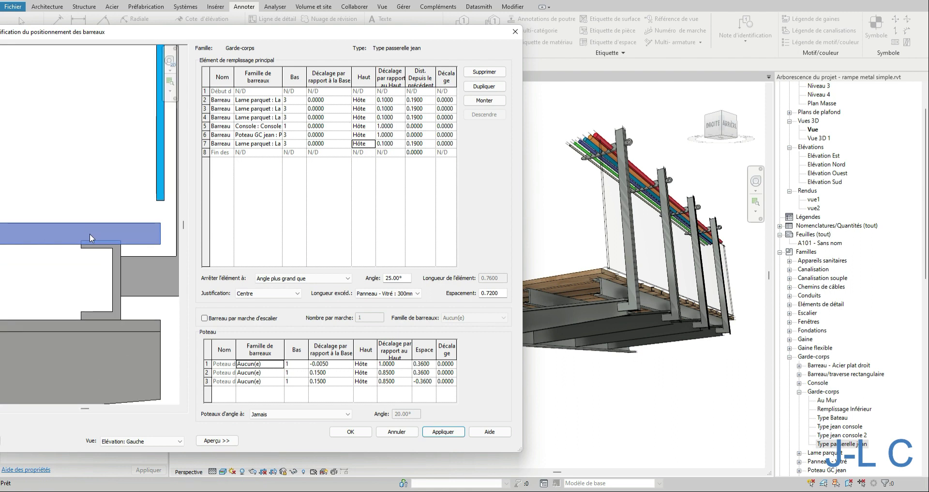
{"action": "left_click", "coordinate": [317, 100]}
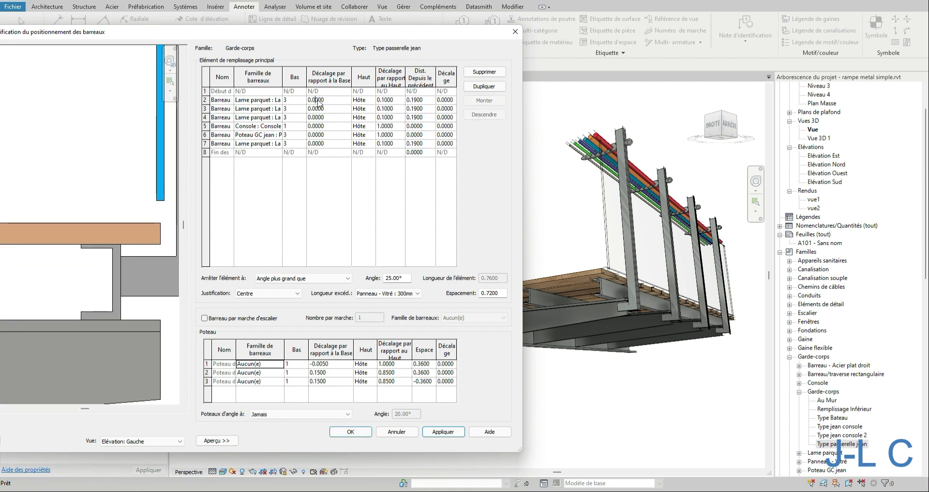
{"action": "type", "text": "5"}
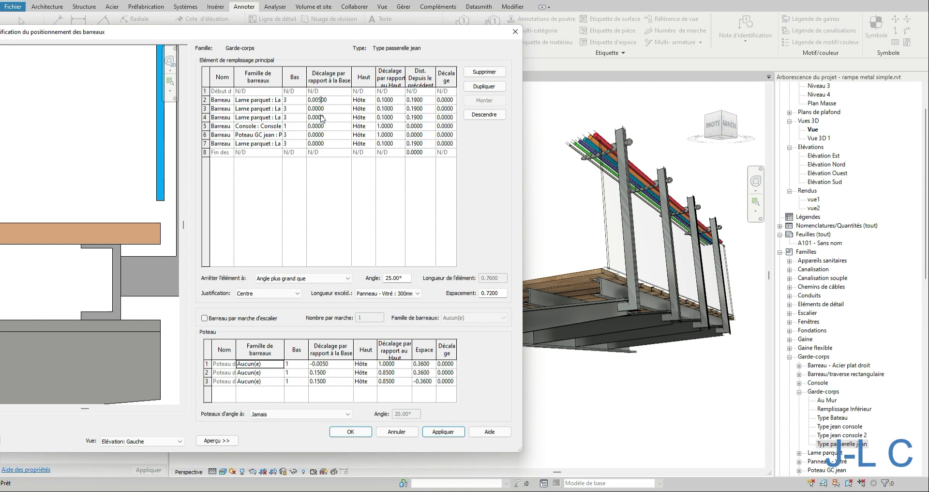
{"action": "left_click", "coordinate": [318, 108]}
{"action": "type", "text": "5"}
{"action": "left_click", "coordinate": [316, 143]}
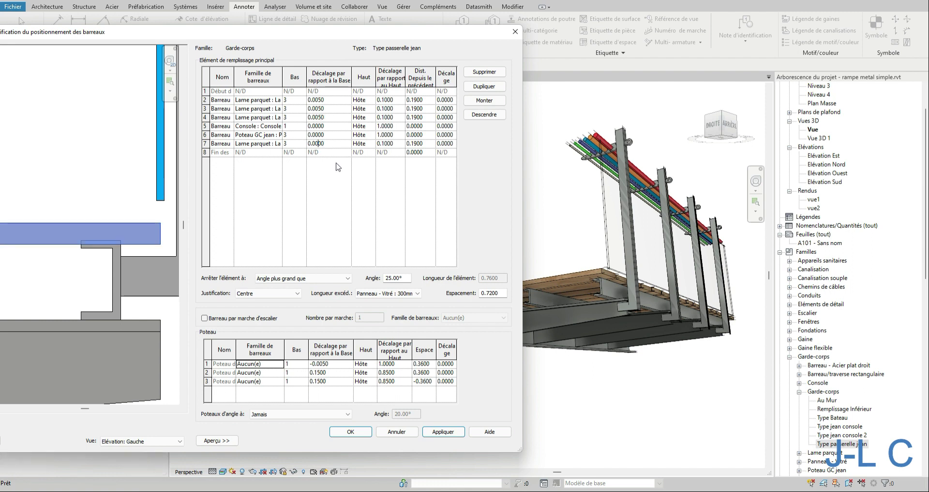
{"action": "left_click", "coordinate": [331, 191]}
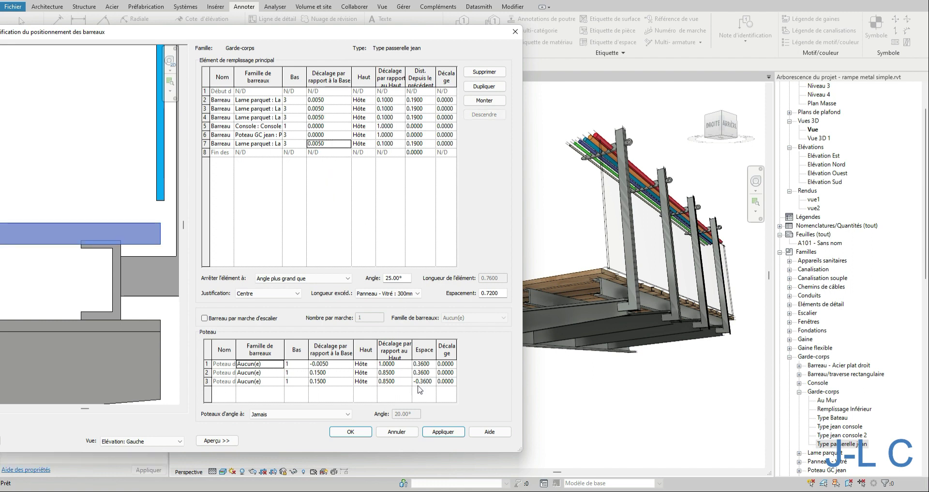
{"action": "left_click", "coordinate": [434, 432]}
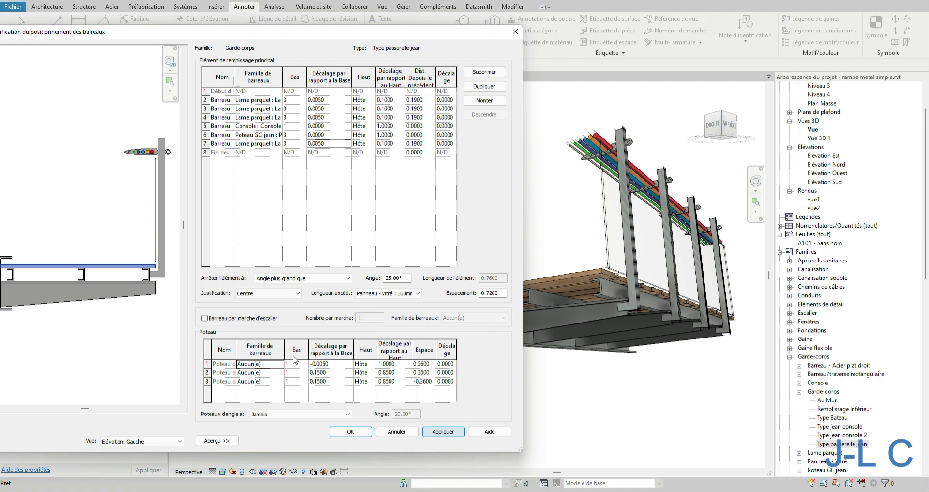
{"action": "scroll", "coordinate": [167, 273], "scroll_direction": "up", "scroll_amount": 3}
{"action": "scroll", "coordinate": [167, 273], "scroll_direction": "up", "scroll_amount": 3}
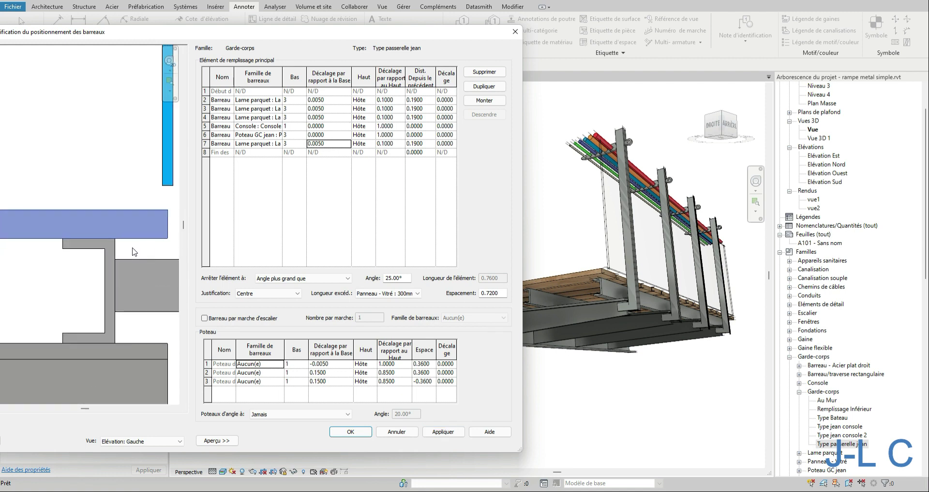
{"action": "scroll", "coordinate": [82, 290], "scroll_direction": "down", "scroll_amount": 3}
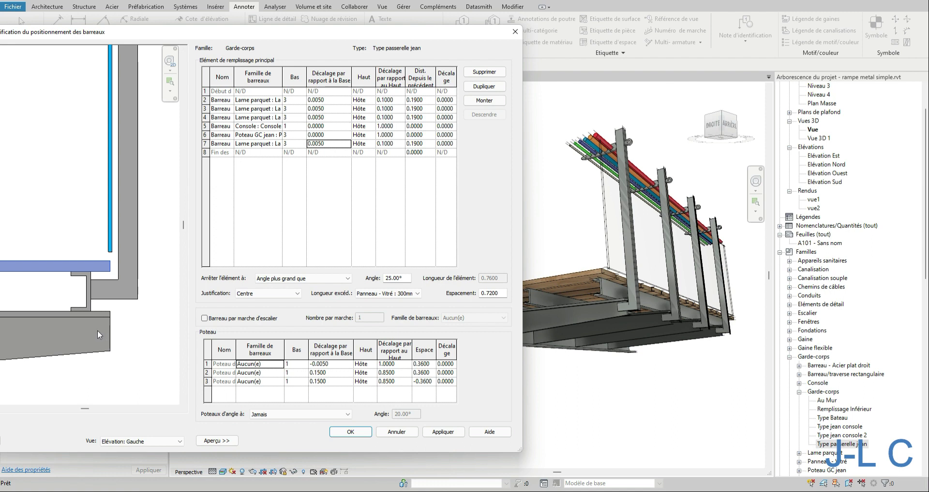
- Try base offsets of -0.1000 and -0.0500 for the Poteau GC baluster, applying them to the preview
{"action": "left_click", "coordinate": [315, 135]}
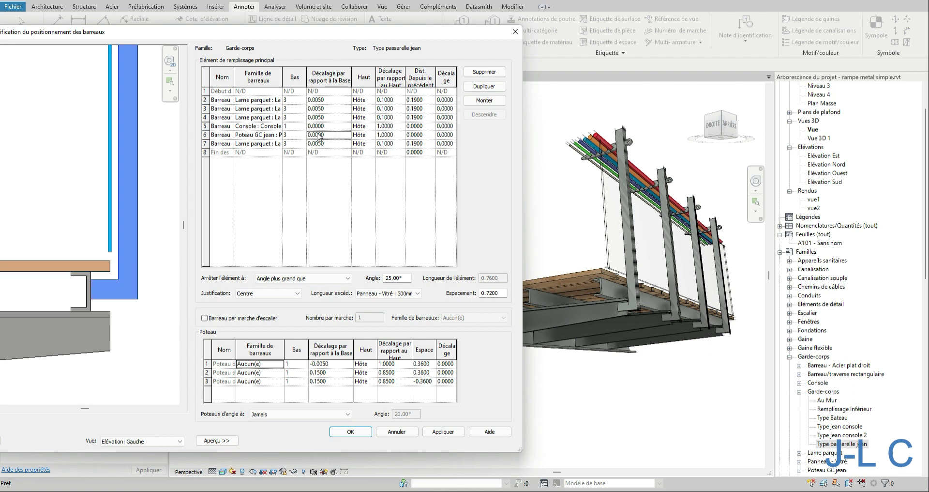
{"action": "left_click_drag", "start_coordinate": [310, 135], "coordinate": [342, 131]}
{"action": "key", "text": "BackSpace"}
{"action": "key", "text": "BackSpace"}
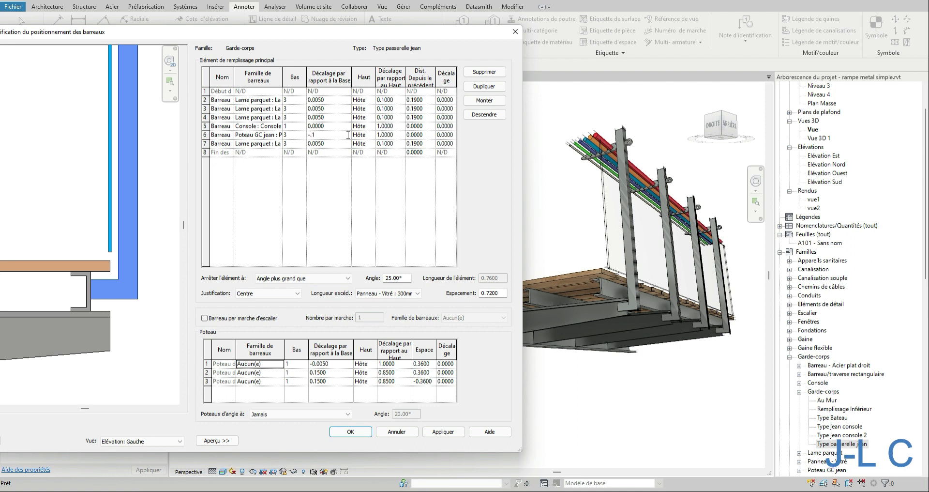
{"action": "left_click", "coordinate": [337, 127]}
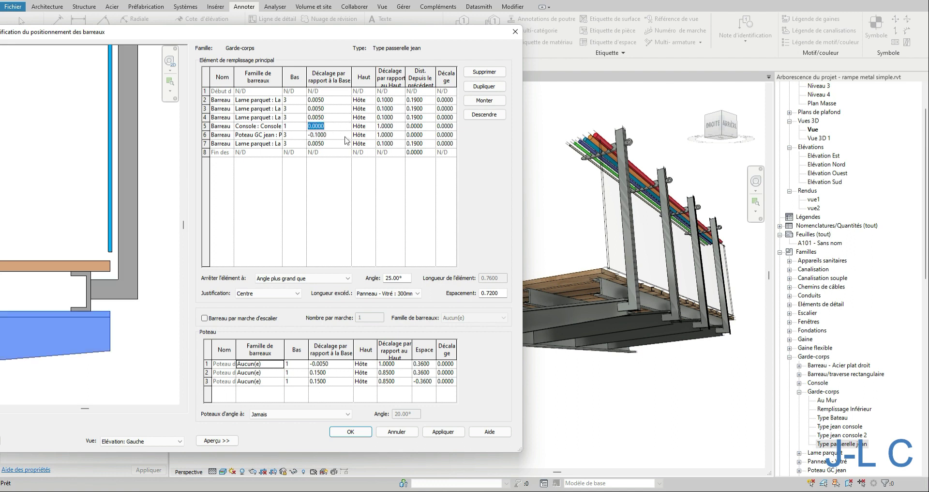
{"action": "left_click", "coordinate": [433, 436]}
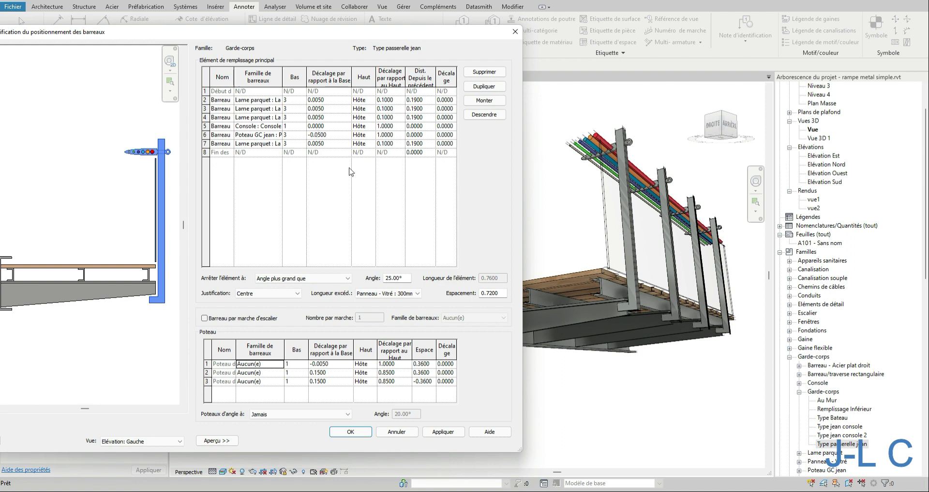
{"action": "left_click", "coordinate": [432, 430]}
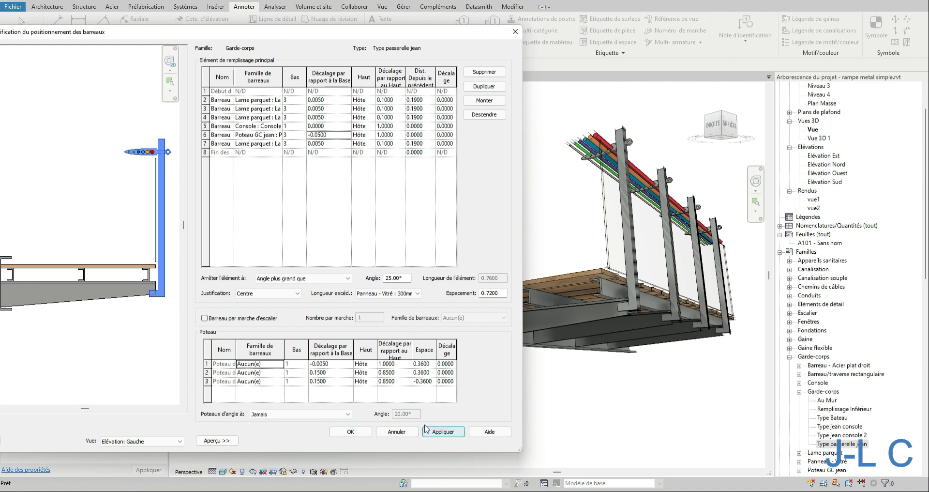
- Set the Poteau GC baluster's base offset to -0.0100, check its junction with the console in the preview, and accept the railing type changes
{"action": "left_click", "coordinate": [319, 135]}
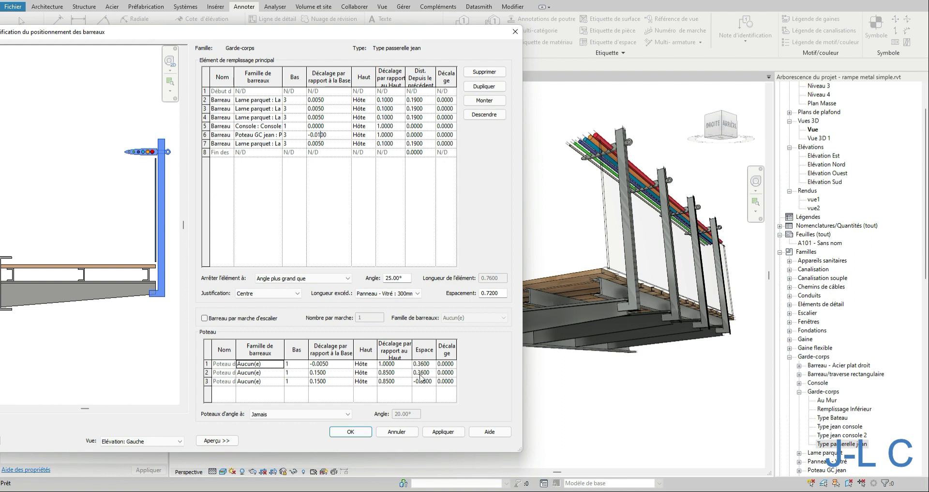
{"action": "left_click", "coordinate": [441, 432]}
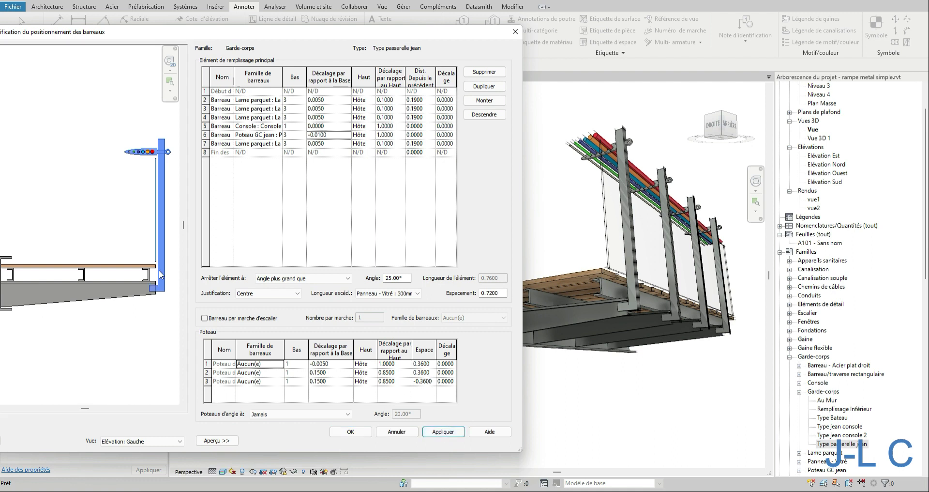
{"action": "scroll", "coordinate": [159, 282], "scroll_direction": "up", "scroll_amount": 4}
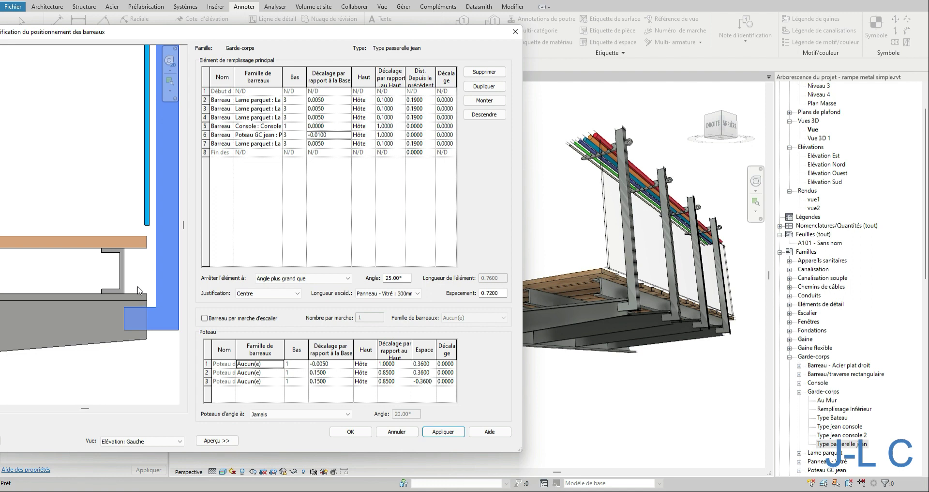
{"action": "scroll", "coordinate": [120, 293], "scroll_direction": "down", "scroll_amount": 5}
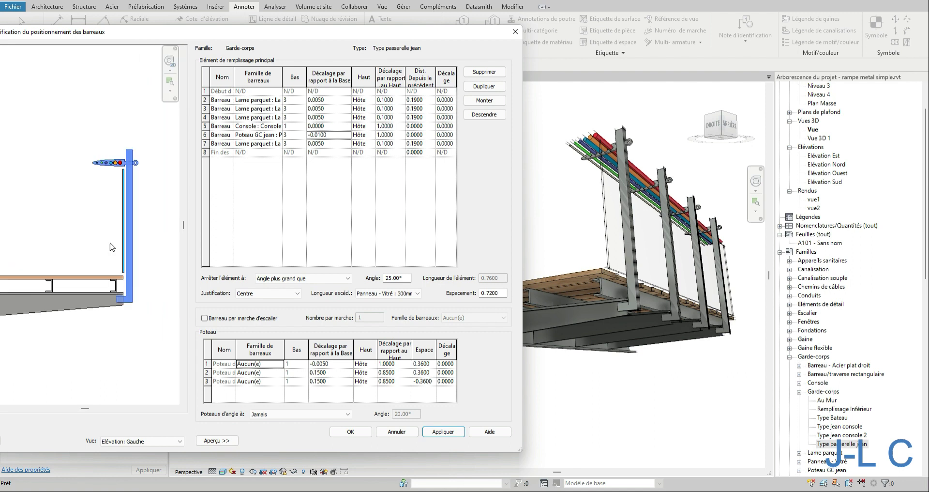
{"action": "scroll", "coordinate": [144, 145], "scroll_direction": "up", "scroll_amount": 3}
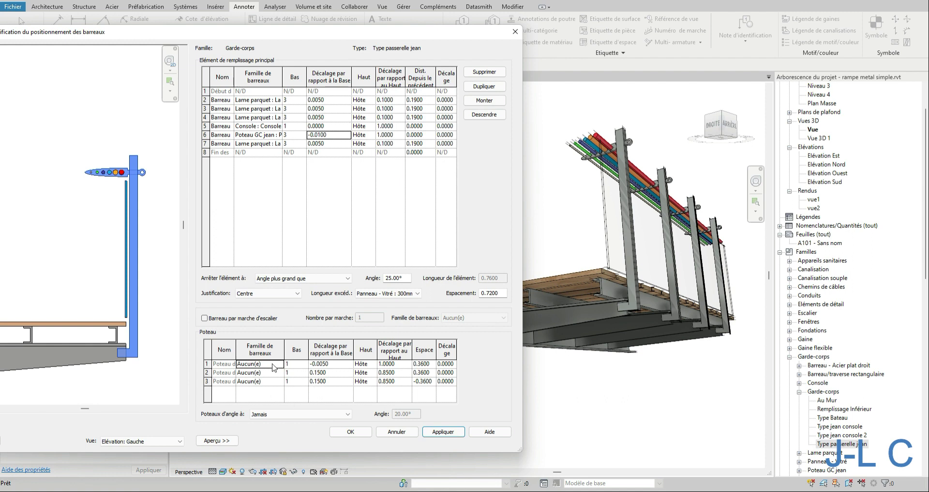
{"action": "scroll", "coordinate": [150, 269], "scroll_direction": "down", "scroll_amount": 3}
{"action": "scroll", "coordinate": [138, 301], "scroll_direction": "up", "scroll_amount": 2}
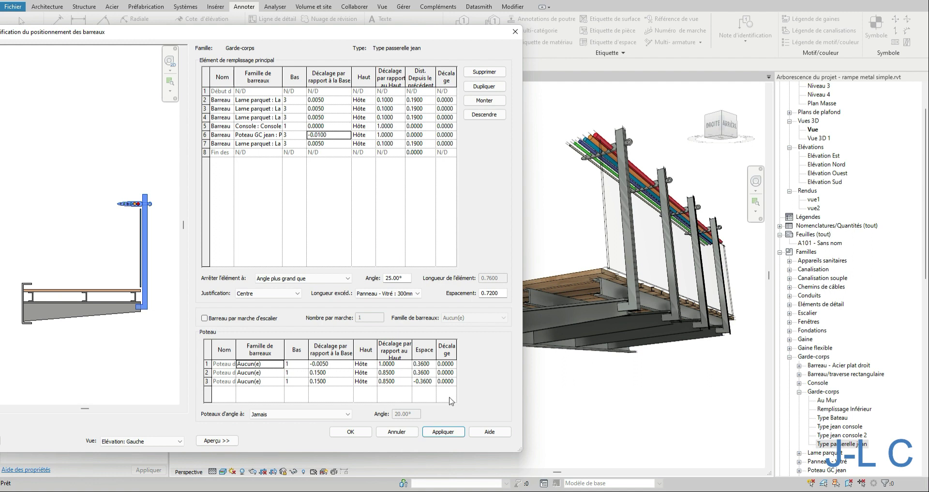
{"action": "left_click", "coordinate": [351, 430]}
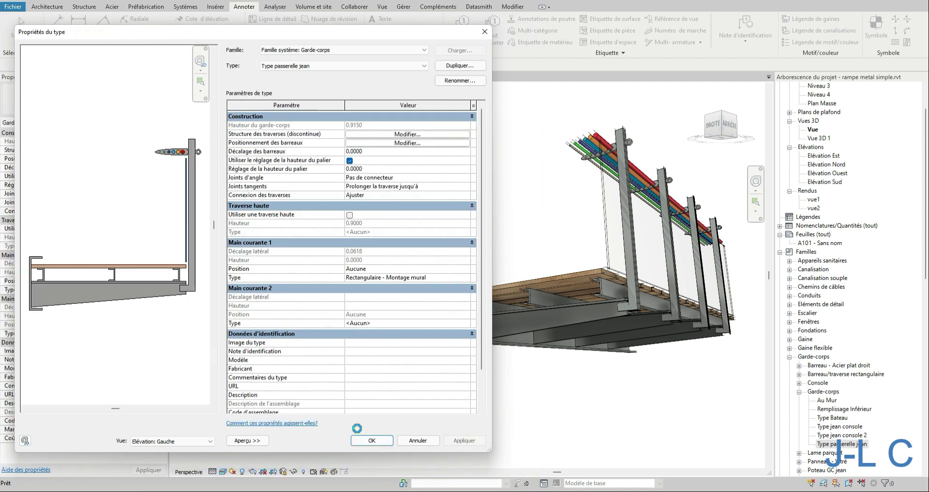
{"action": "left_click", "coordinate": [367, 440]}
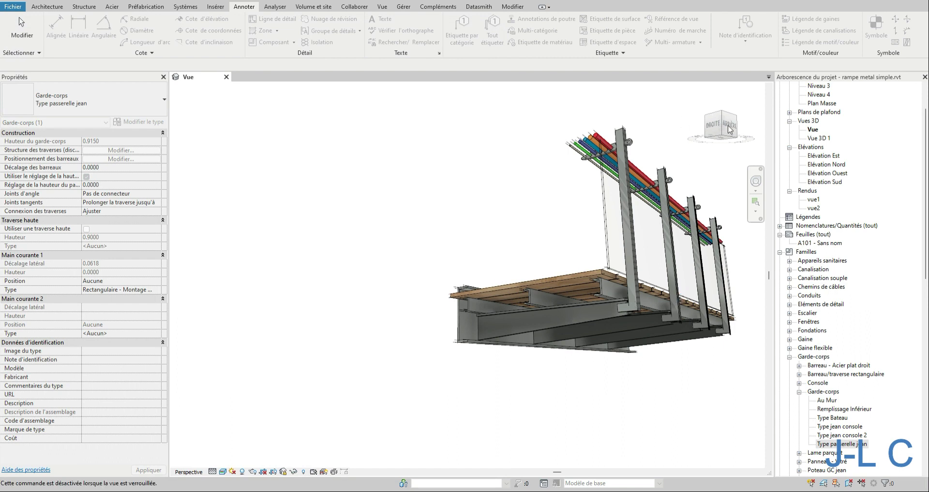
- Unlock the orientation of the 3D view Vue
{"action": "right_click", "coordinate": [436, 222]}
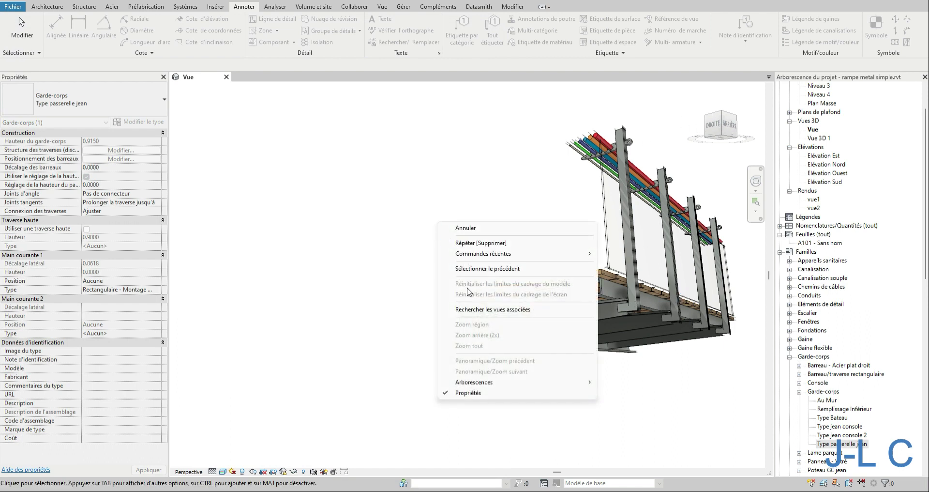
{"action": "left_click", "coordinate": [725, 115]}
{"action": "right_click", "coordinate": [723, 118]}
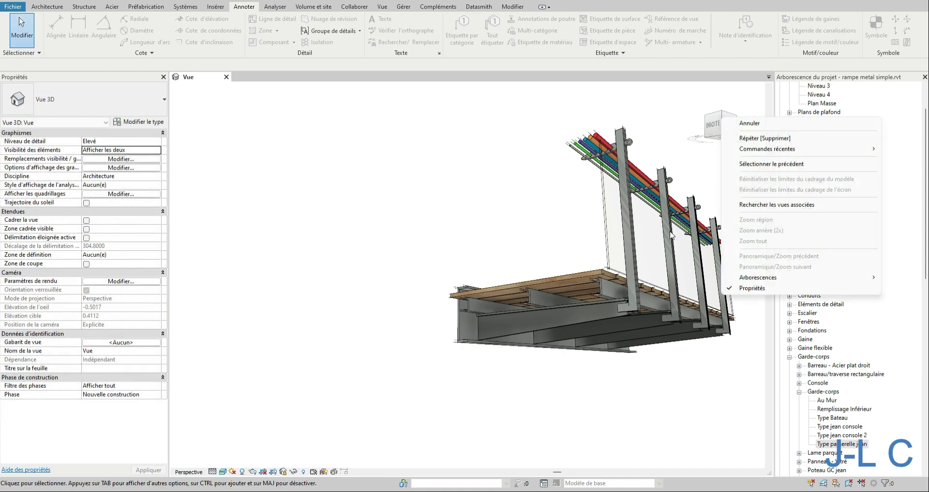
{"action": "left_click", "coordinate": [283, 471]}
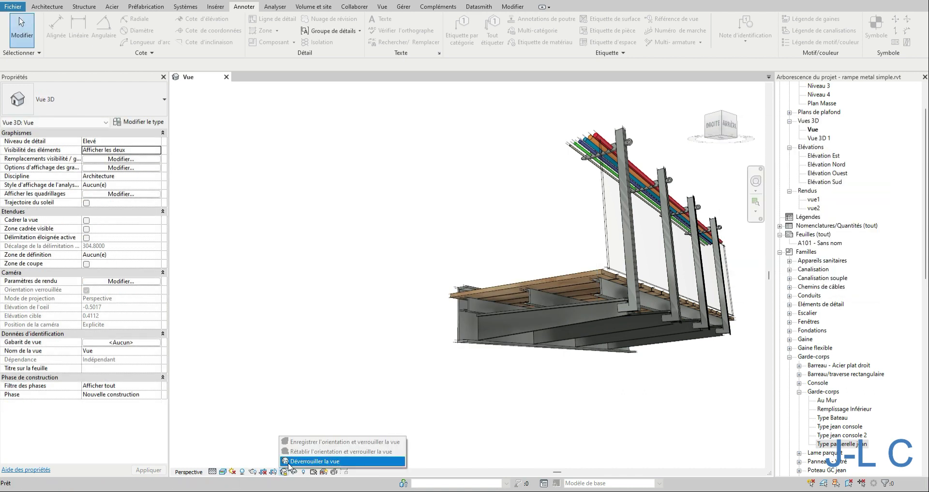
{"action": "left_click", "coordinate": [290, 459]}
- Examine the walkway's posts, pipes, floorboards and brackets from several angles in the 3D view
{"action": "scroll", "coordinate": [710, 174], "scroll_direction": "up", "scroll_amount": 3}
{"action": "middle_click_drag", "start_coordinate": [596, 192], "coordinate": [534, 199], "text": "shift"}
{"action": "middle_click_drag", "start_coordinate": [728, 221], "coordinate": [479, 139]}
{"action": "middle_click_drag", "start_coordinate": [522, 182], "coordinate": [549, 219], "text": "shift"}
{"action": "scroll", "coordinate": [531, 303], "scroll_direction": "up", "scroll_amount": 3}
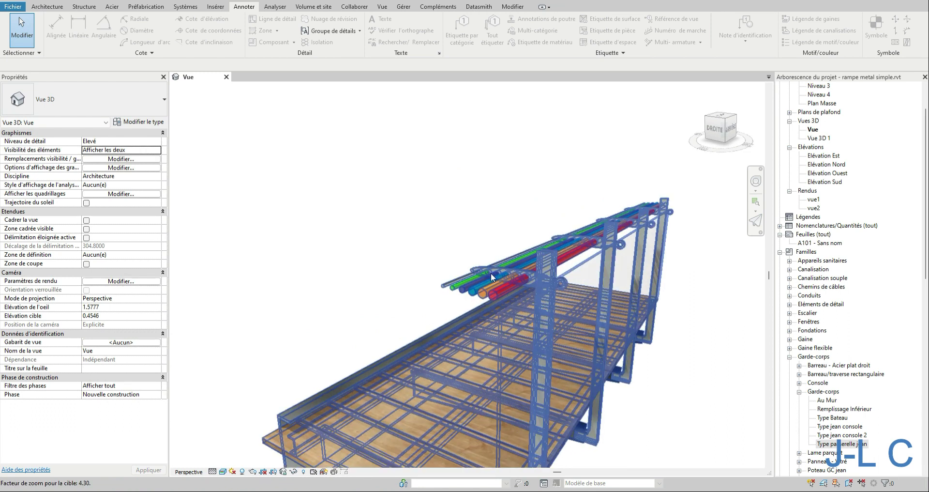
{"action": "scroll", "coordinate": [434, 174], "scroll_direction": "down", "scroll_amount": 3}
{"action": "middle_click_drag", "start_coordinate": [520, 258], "coordinate": [580, 305], "text": "shift"}
{"action": "scroll", "coordinate": [526, 294], "scroll_direction": "down", "scroll_amount": 3}
{"action": "scroll", "coordinate": [423, 239], "scroll_direction": "up", "scroll_amount": 2}
{"action": "middle_click_drag", "start_coordinate": [474, 295], "coordinate": [461, 336], "text": "shift"}
{"action": "scroll", "coordinate": [424, 239], "scroll_direction": "down", "scroll_amount": 2}
{"action": "scroll", "coordinate": [467, 404], "scroll_direction": "down", "scroll_amount": 5}
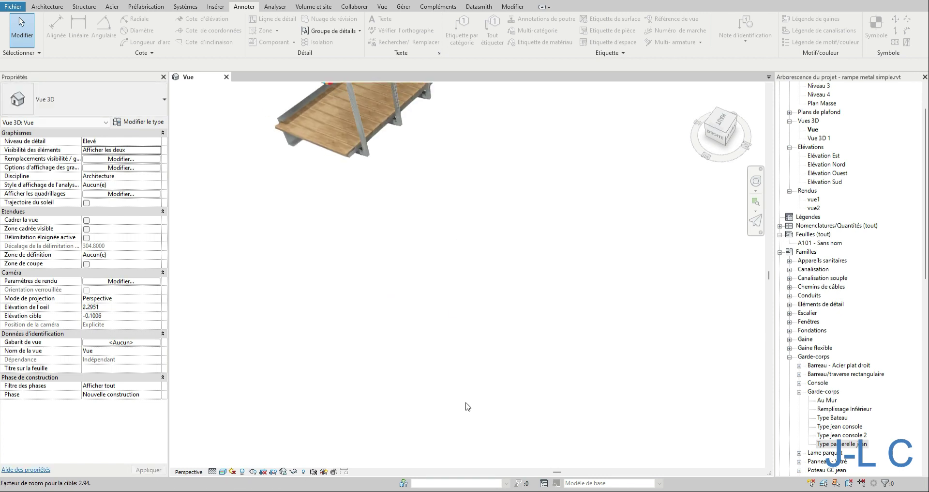
- Copy the walkway railing about 2.10 m sideways, perpendicular to its length
{"action": "left_click", "coordinate": [378, 181]}
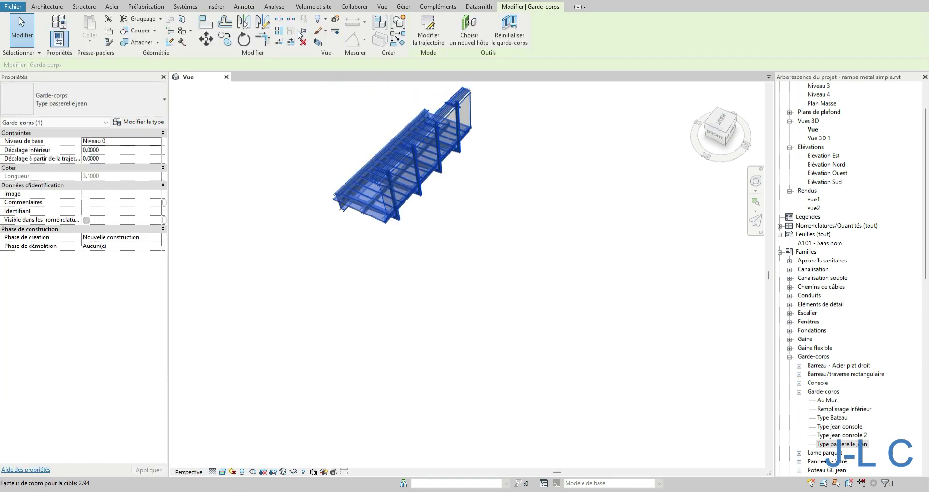
{"action": "left_click", "coordinate": [224, 38]}
{"action": "left_click", "coordinate": [464, 199]}
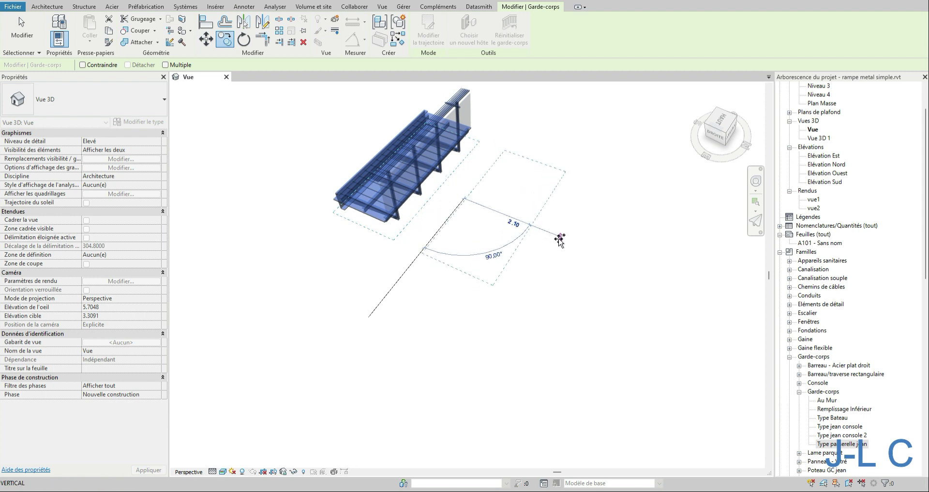
{"action": "left_click", "coordinate": [559, 238]}
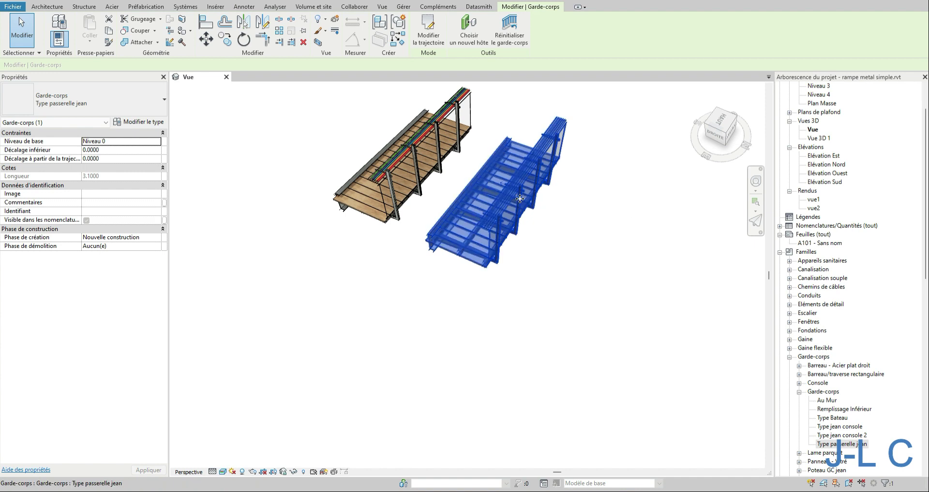
- Change the copied railing's type to Type jean console 2 and deselect it
{"action": "left_click", "coordinate": [134, 110]}
{"action": "left_click", "coordinate": [73, 192]}
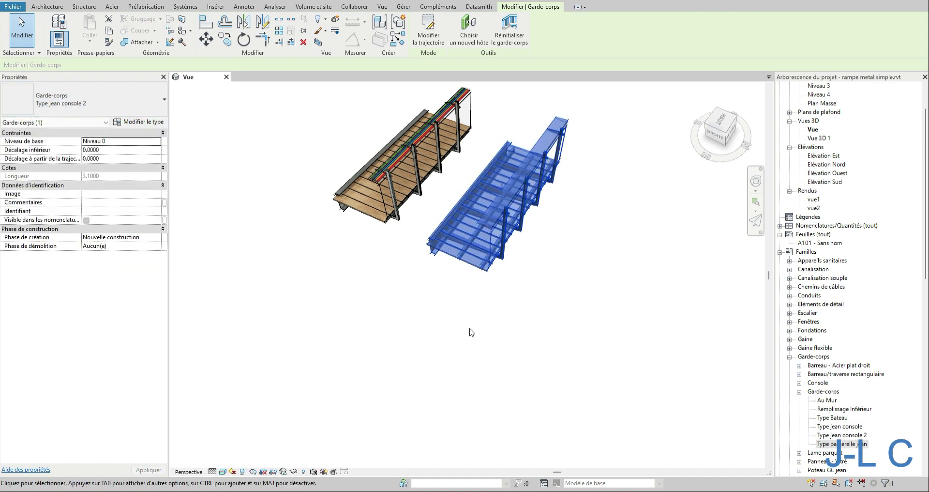
{"action": "left_click", "coordinate": [515, 322]}
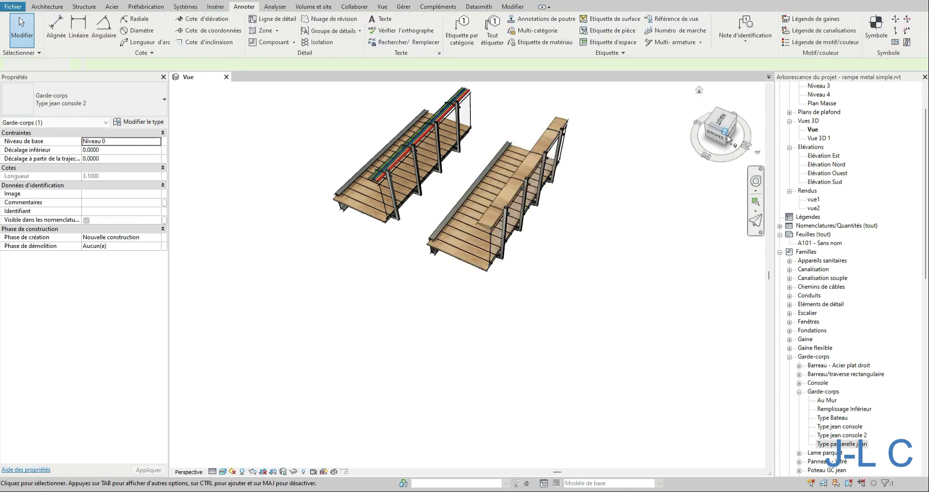
- Restore the 3D view's saved orientation, unlock it again, and compare the two walkways side by side
{"action": "left_click", "coordinate": [284, 472]}
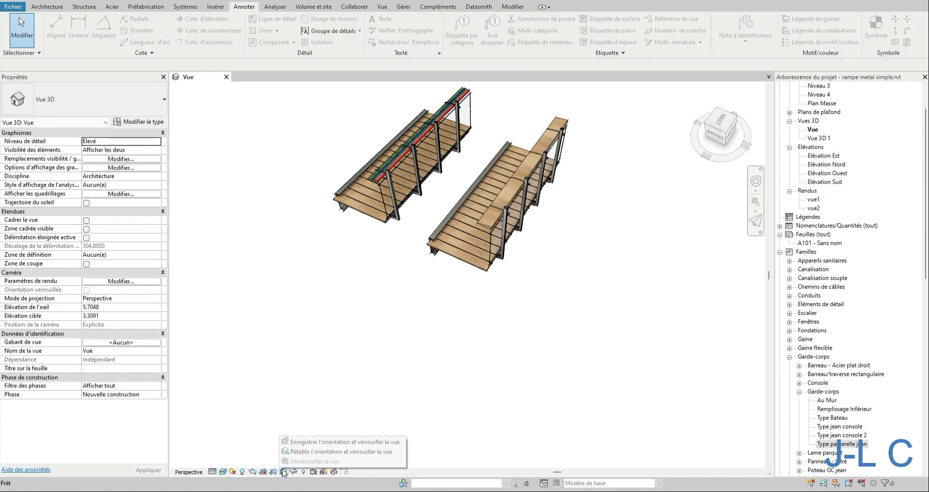
{"action": "left_click", "coordinate": [310, 446]}
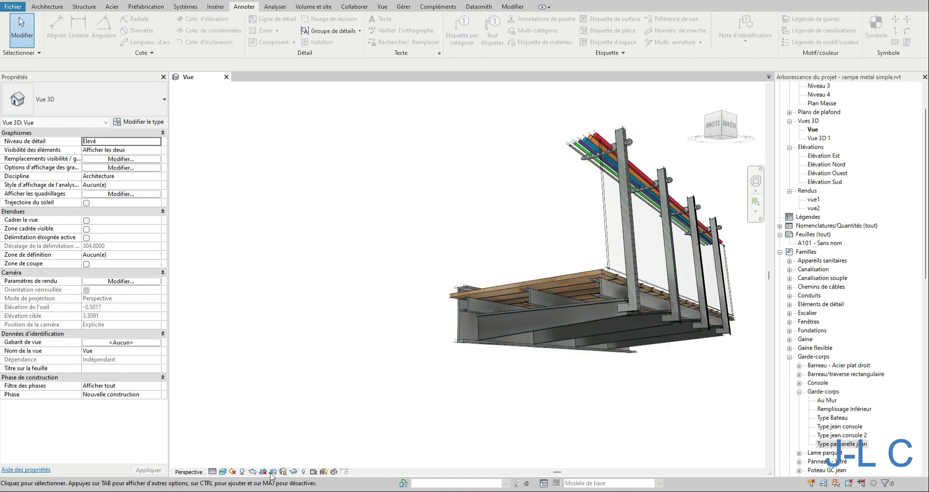
{"action": "left_click", "coordinate": [283, 471]}
{"action": "left_click", "coordinate": [310, 458]}
{"action": "middle_click_drag", "start_coordinate": [649, 243], "coordinate": [373, 306]}
{"action": "scroll", "coordinate": [315, 306], "scroll_direction": "down", "scroll_amount": 1}
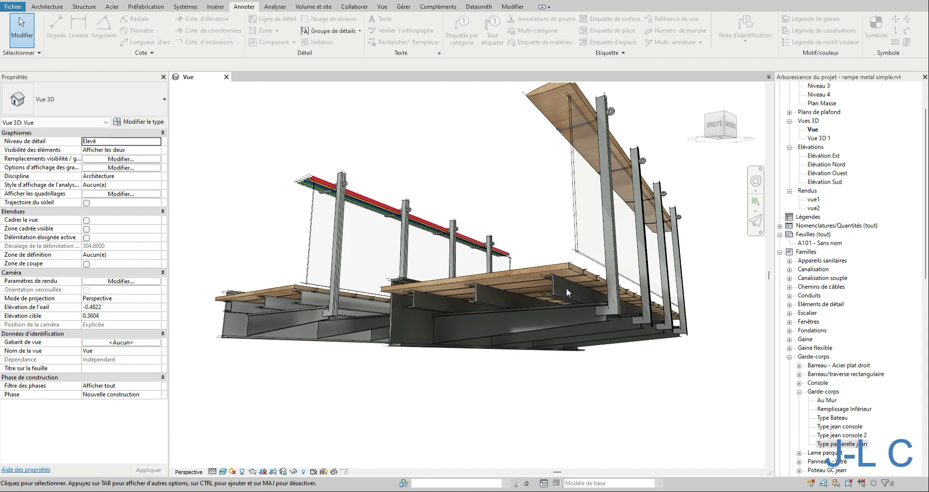
{"action": "middle_click_drag", "start_coordinate": [565, 286], "coordinate": [542, 299], "text": "shift"}
{"action": "scroll", "coordinate": [580, 409], "scroll_direction": "up", "scroll_amount": 4}
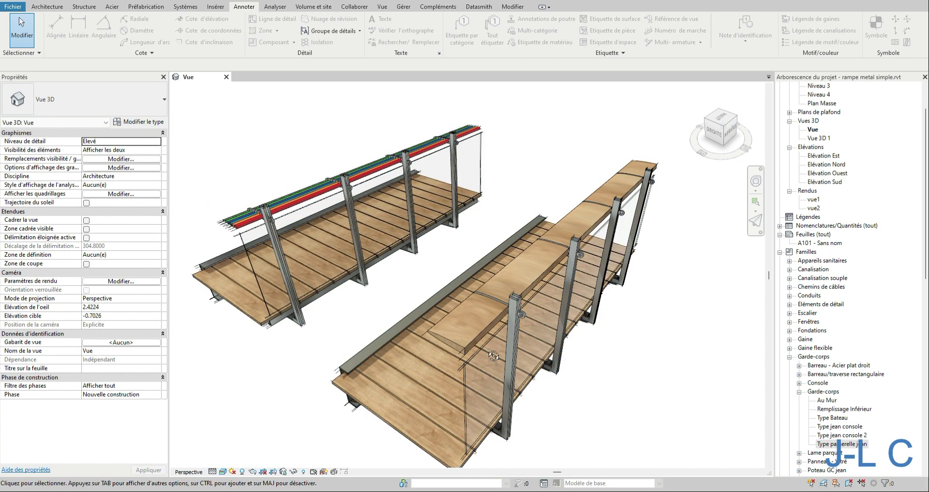
- Check the copied walkway railing in the 3D view and review the type properties of Type jean console 2
{"action": "left_click", "coordinate": [465, 360]}
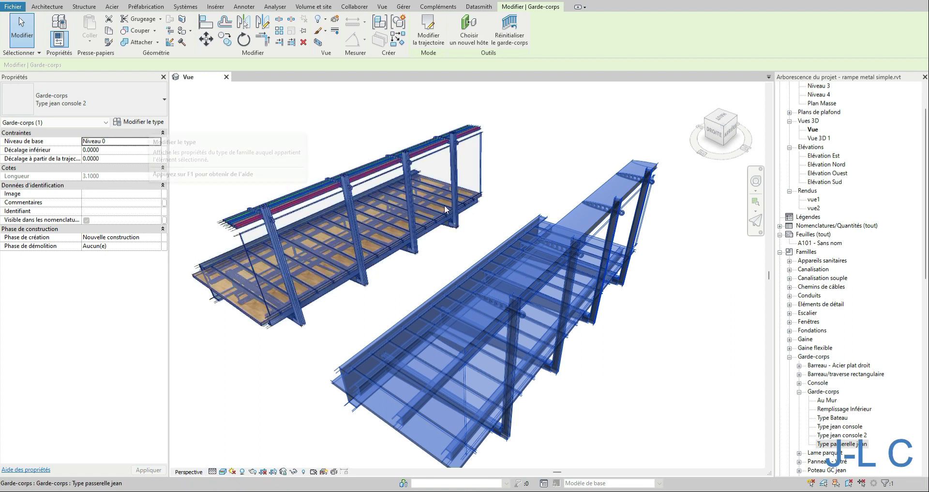
{"action": "left_click", "coordinate": [508, 198]}
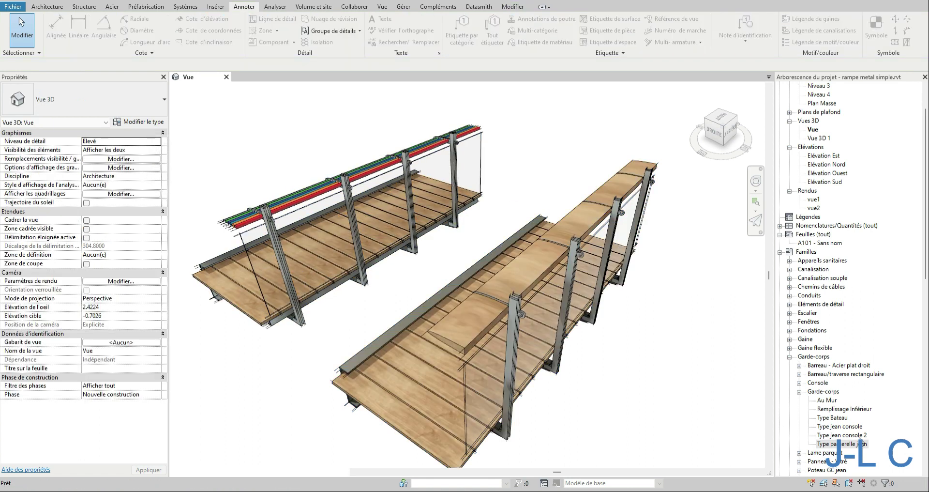
{"action": "double_click", "coordinate": [847, 434]}
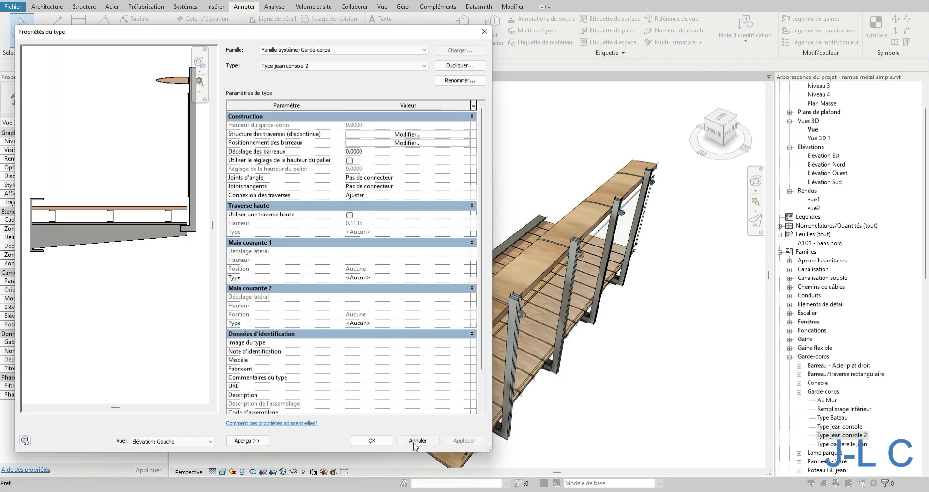
{"action": "left_click", "coordinate": [372, 439]}
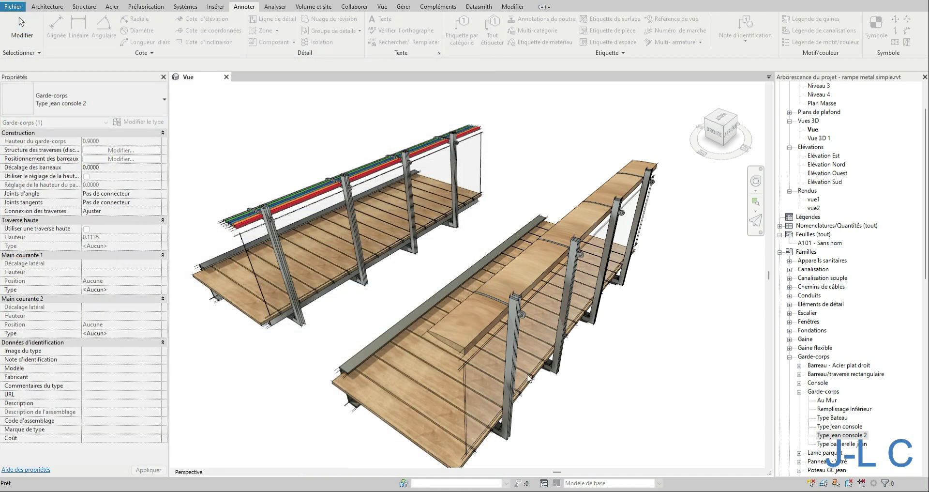
- Reframe both walkways in the 3D view, and save and lock the view's orientation
{"action": "left_click", "coordinate": [504, 345]}
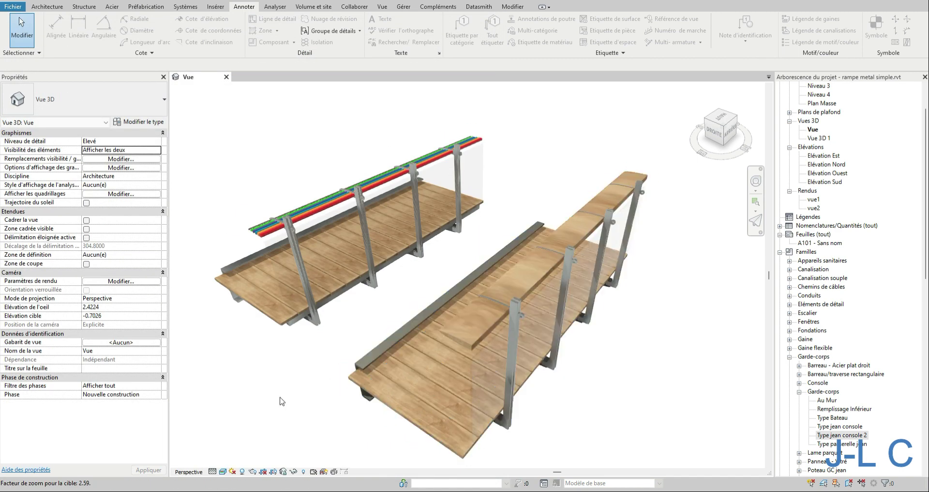
{"action": "middle_click_drag", "start_coordinate": [281, 401], "coordinate": [313, 408]}
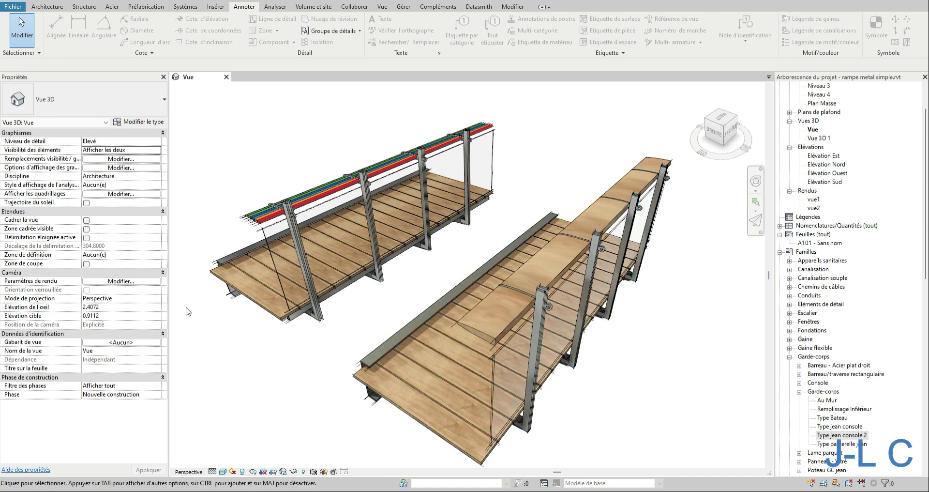
{"action": "left_click", "coordinate": [284, 471]}
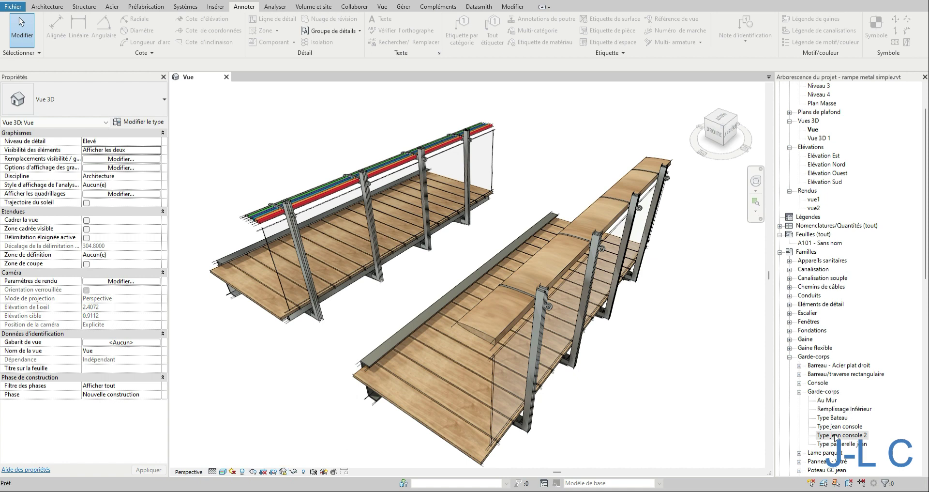
- Examine the rail structure of Type jean console 2, including the lisse and top-rail rows with their profiles, and leave it without changes
{"action": "left_click", "coordinate": [834, 436]}
{"action": "double_click", "coordinate": [838, 436]}
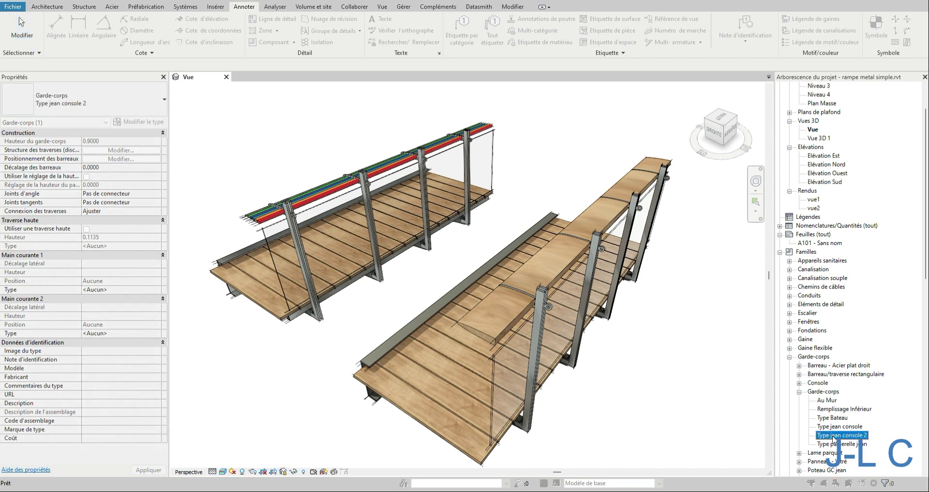
{"action": "left_click_drag", "start_coordinate": [492, 200], "coordinate": [358, 176]}
{"action": "left_click_drag", "start_coordinate": [330, 39], "coordinate": [554, 274]}
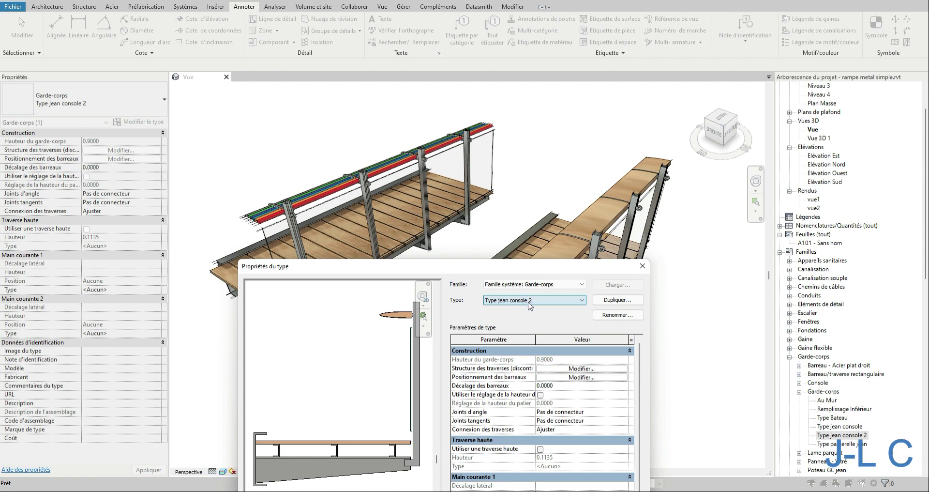
{"action": "left_click", "coordinate": [576, 369]}
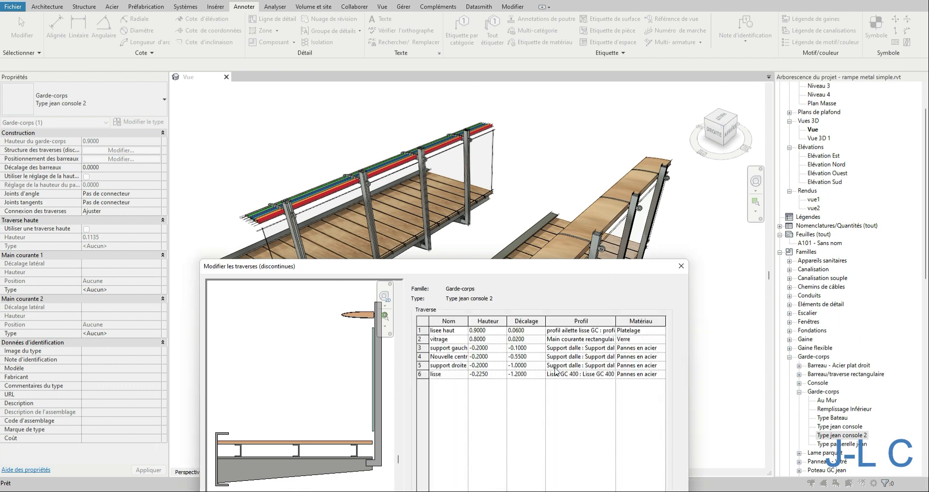
{"action": "left_click", "coordinate": [452, 375]}
{"action": "left_click", "coordinate": [450, 331]}
{"action": "left_click", "coordinate": [592, 333]}
{"action": "left_click", "coordinate": [681, 266]}
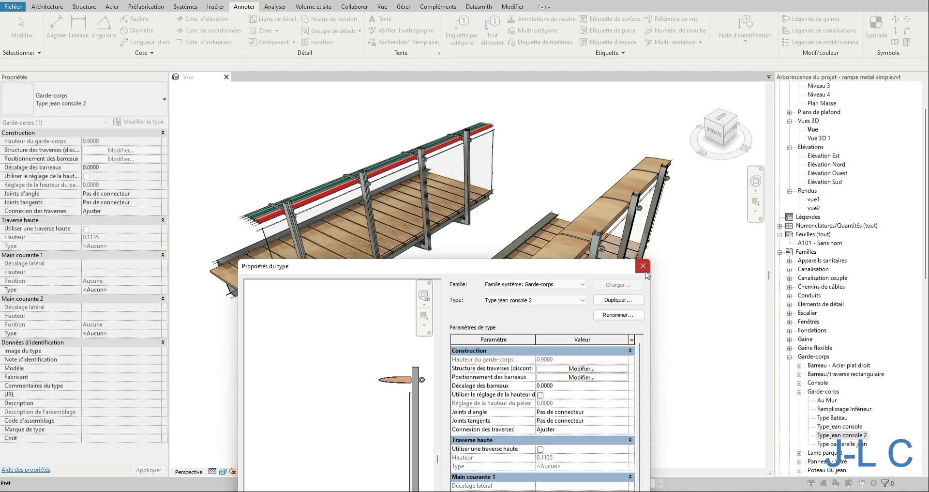
{"action": "left_click", "coordinate": [642, 266]}
- Find the profile family profil ailette lisse GC in the project's families and open it for editing
{"action": "left_click", "coordinate": [790, 356]}
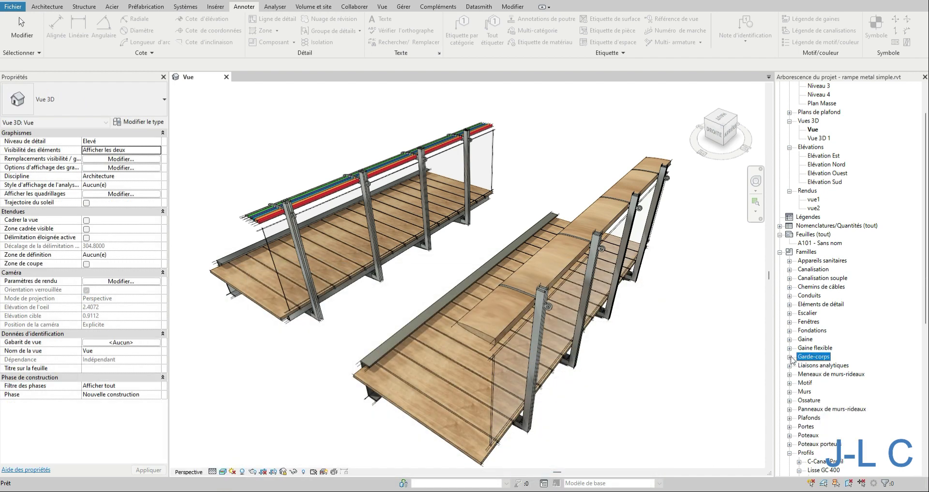
{"action": "scroll", "coordinate": [825, 406], "scroll_direction": "down", "scroll_amount": 2}
{"action": "scroll", "coordinate": [825, 407], "scroll_direction": "down", "scroll_amount": 6}
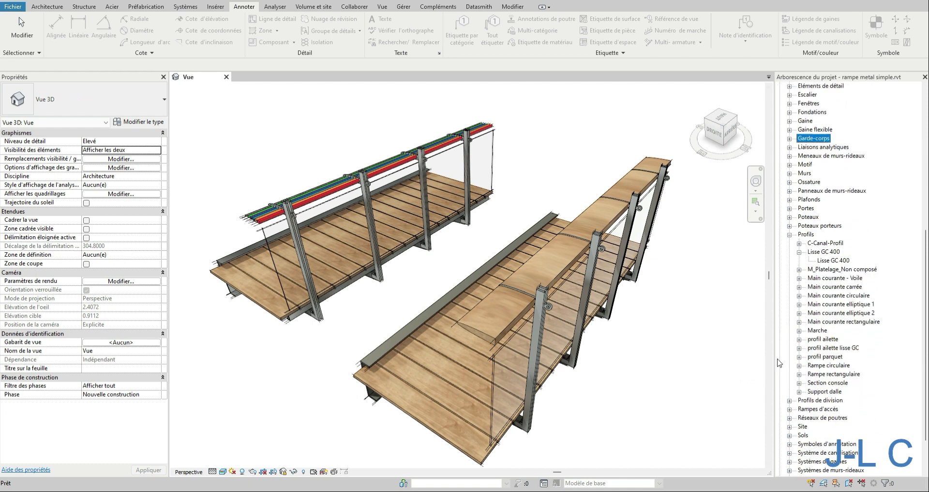
{"action": "double_click", "coordinate": [818, 348]}
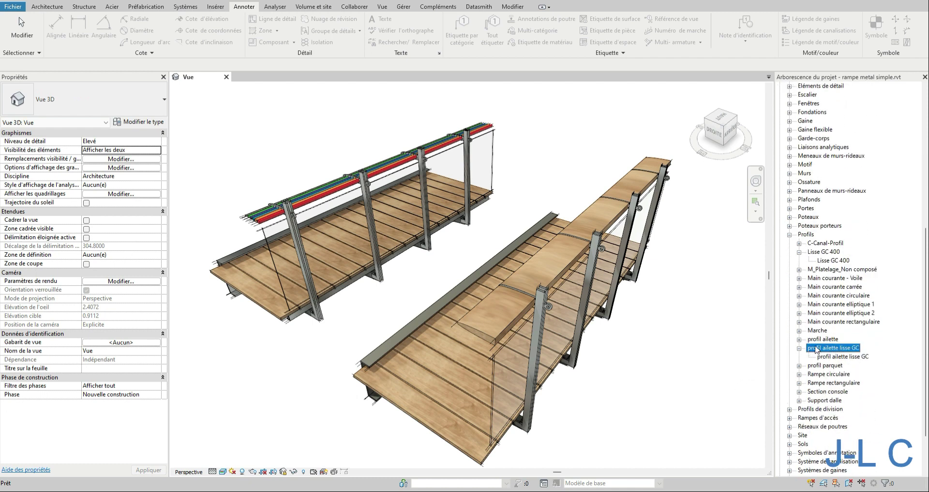
{"action": "right_click", "coordinate": [818, 348]}
{"action": "left_click", "coordinate": [847, 388]}
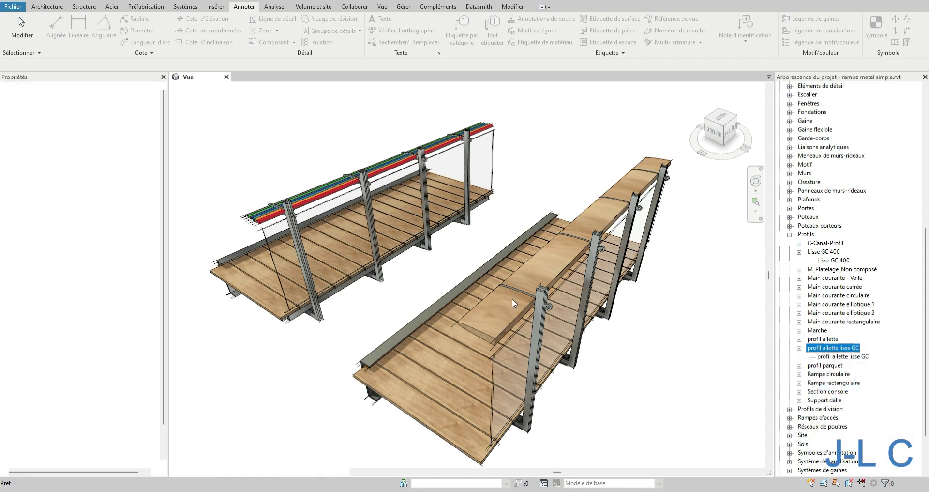
{"action": "scroll", "coordinate": [558, 312], "scroll_direction": "up", "scroll_amount": 5}
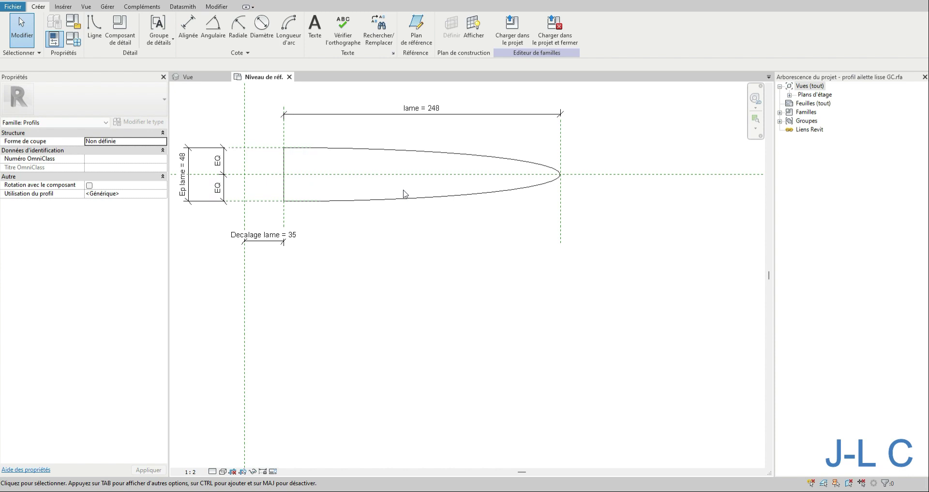
- Examine the half-ellipse outline and dimensions of profil ailette lisse GC, and close the family without saving
{"action": "left_click", "coordinate": [412, 240]}
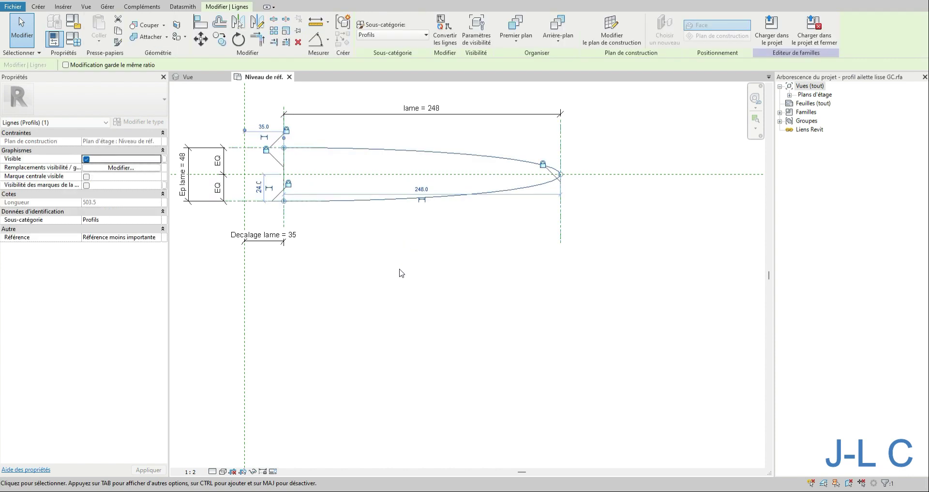
{"action": "scroll", "coordinate": [401, 281], "scroll_direction": "down", "scroll_amount": 4}
{"action": "left_click", "coordinate": [384, 174]}
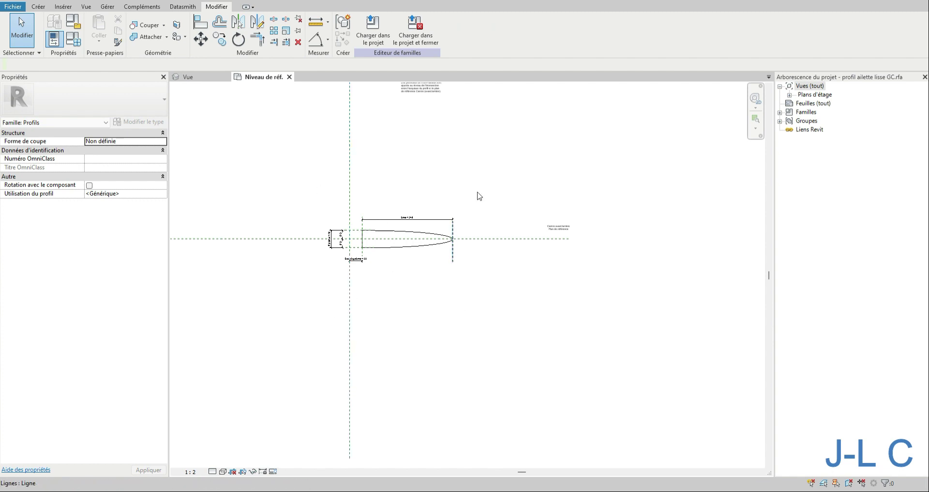
{"action": "left_click", "coordinate": [422, 42]}
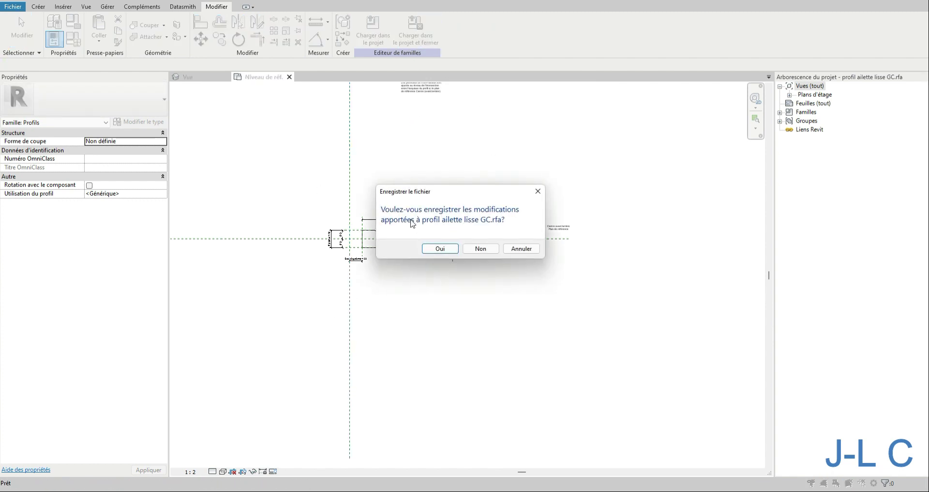
{"action": "left_click", "coordinate": [481, 249]}
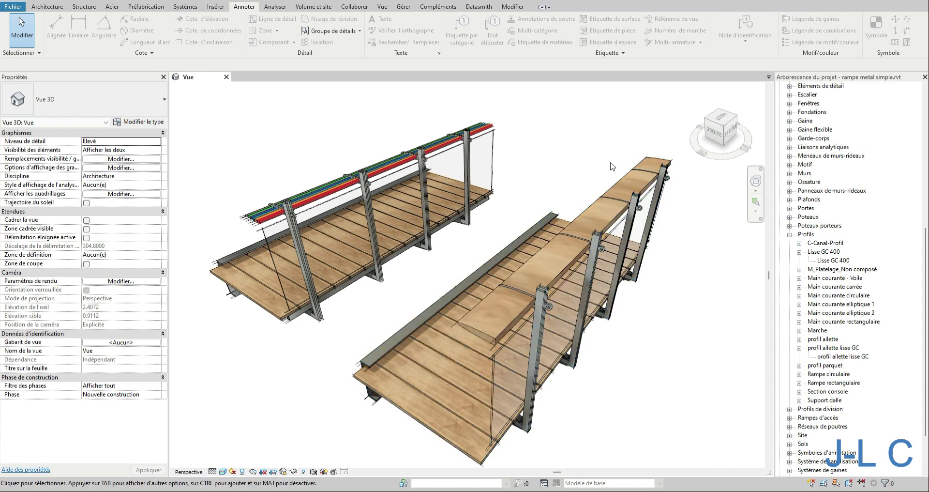
- Unlock the 3D view and reorient it to show both walkways with free space beside them
{"action": "right_click", "coordinate": [724, 130]}
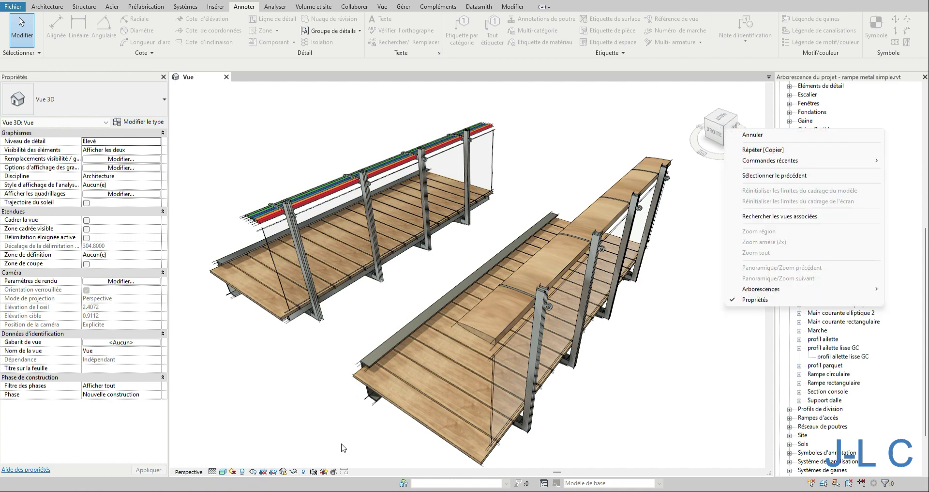
{"action": "left_click", "coordinate": [282, 471]}
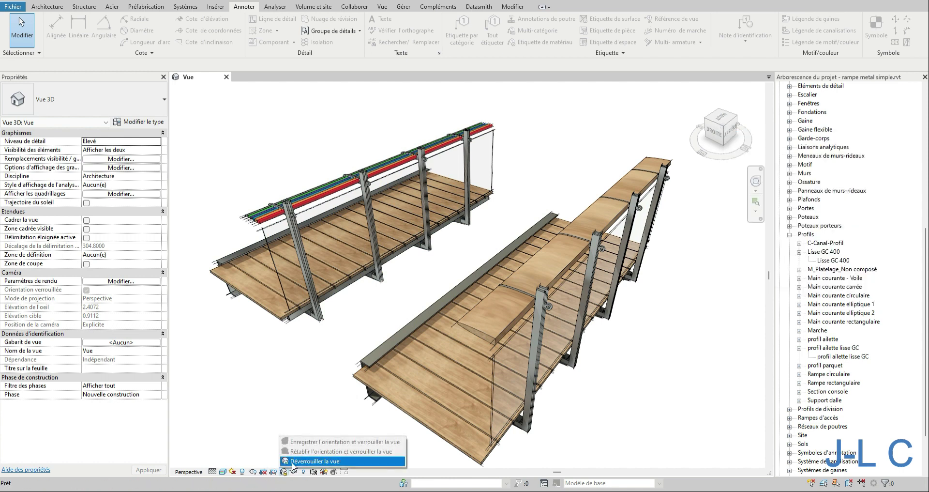
{"action": "left_click", "coordinate": [293, 465]}
{"action": "scroll", "coordinate": [603, 213], "scroll_direction": "down", "scroll_amount": 5}
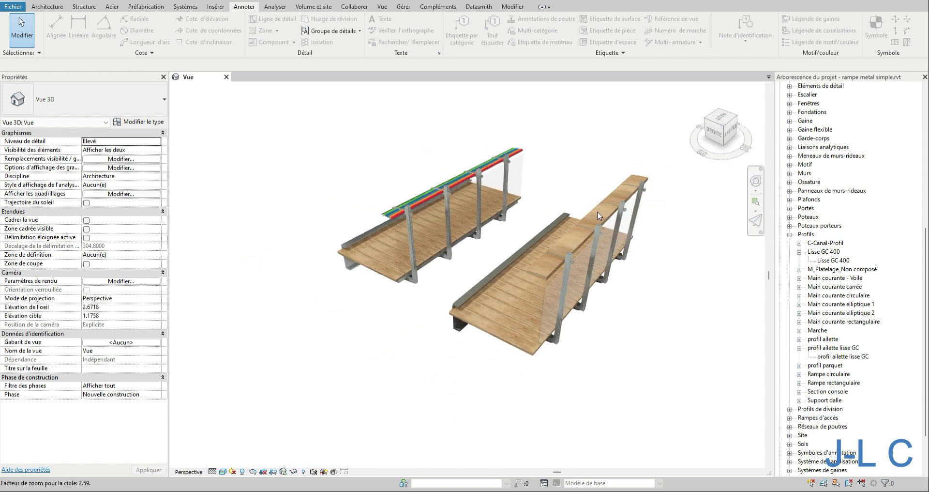
{"action": "scroll", "coordinate": [606, 215], "scroll_direction": "down", "scroll_amount": 5}
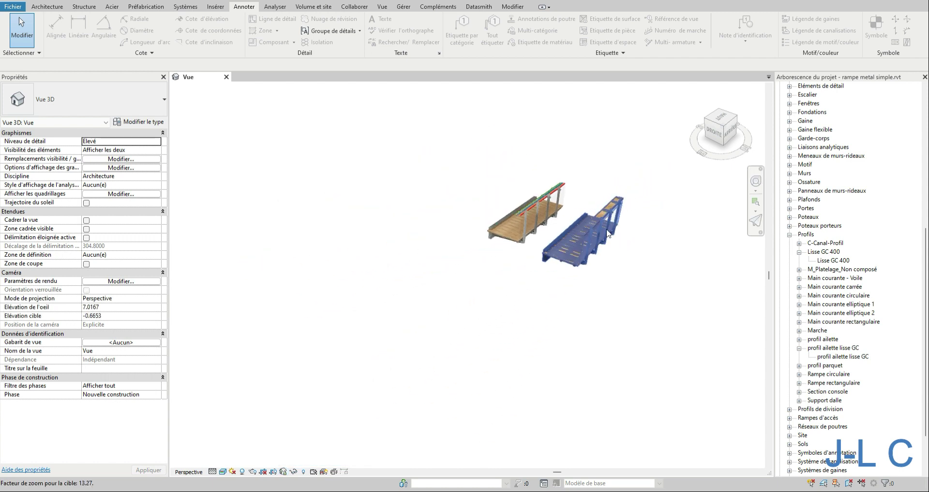
{"action": "middle_click_drag", "start_coordinate": [541, 325], "coordinate": [596, 298], "text": "shift"}
{"action": "scroll", "coordinate": [582, 276], "scroll_direction": "up", "scroll_amount": 2}
{"action": "scroll", "coordinate": [582, 276], "scroll_direction": "up", "scroll_amount": 1}
{"action": "scroll", "coordinate": [523, 382], "scroll_direction": "down", "scroll_amount": 2}
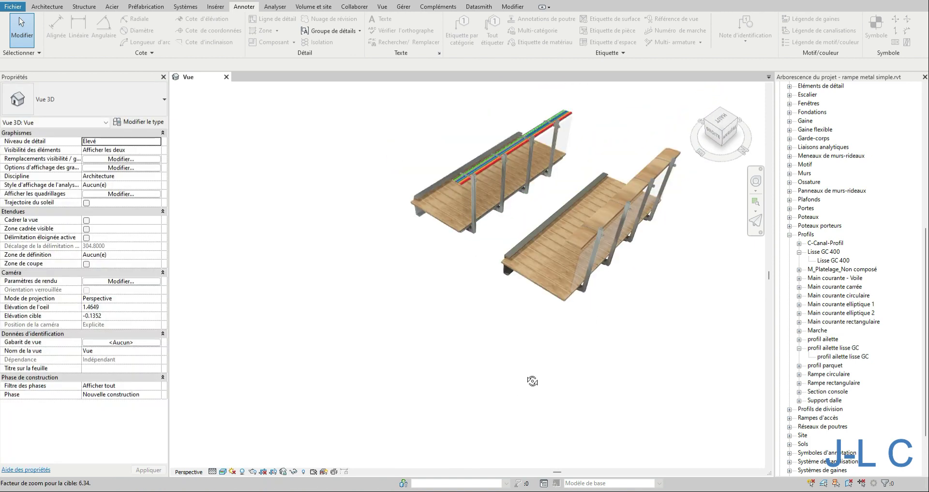
{"action": "scroll", "coordinate": [547, 357], "scroll_direction": "up", "scroll_amount": 1}
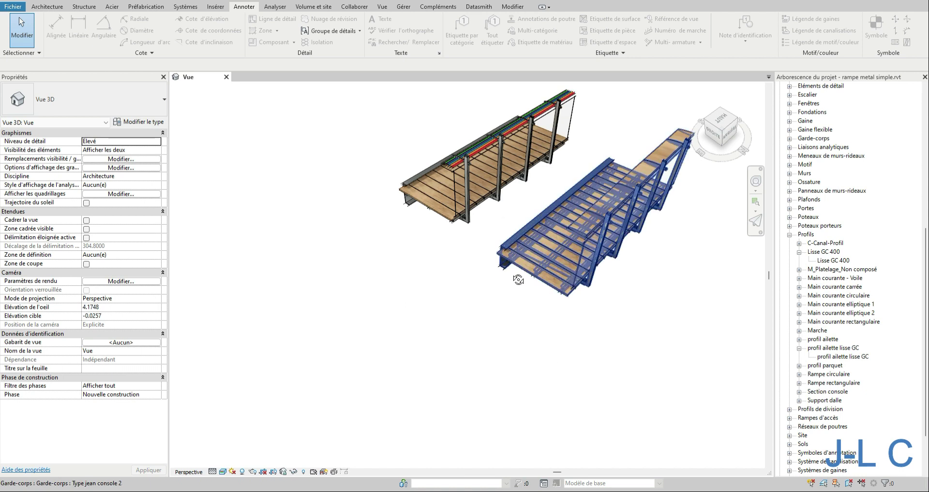
- Sketch an arc path of about 2.66 m radius and 129° for a new Type passerelle jean railing beside the walkways
{"action": "left_click", "coordinate": [53, 9]}
{"action": "left_click", "coordinate": [366, 41]}
{"action": "left_click", "coordinate": [373, 62]}
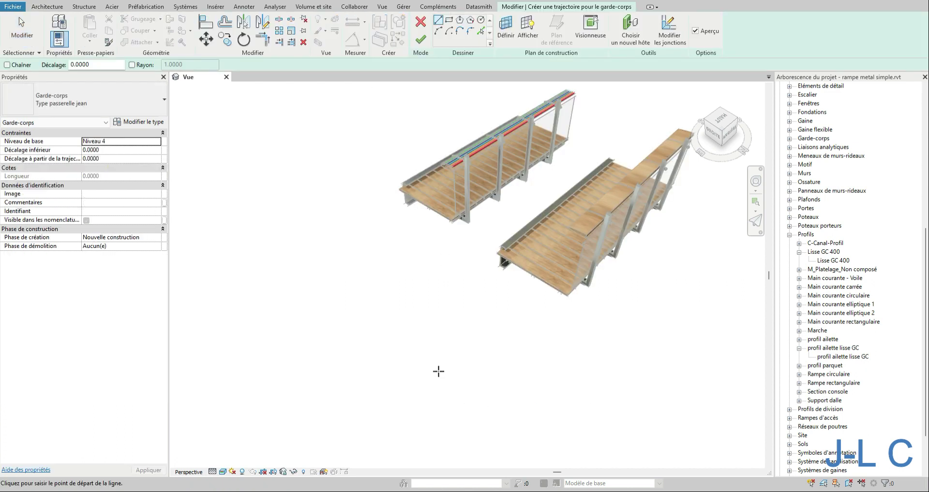
{"action": "left_click", "coordinate": [439, 31]}
{"action": "left_click", "coordinate": [441, 361]}
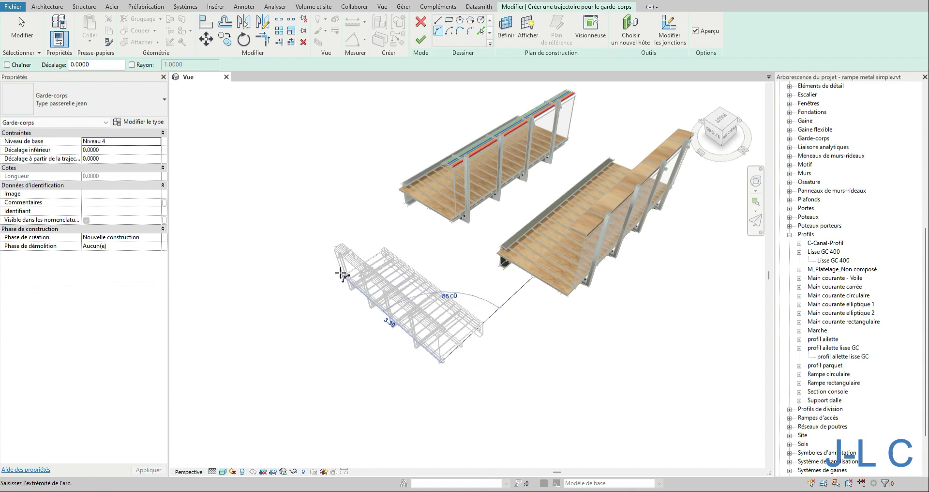
{"action": "left_click", "coordinate": [307, 249]}
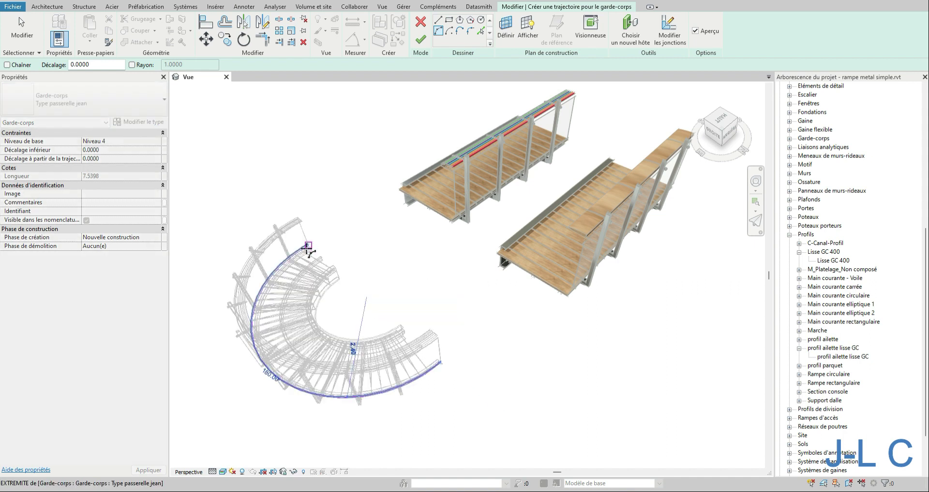
{"action": "left_click", "coordinate": [494, 315]}
- Check the preview of the curved walkway's deck, pipes and posts, and finish the railing path sketch
{"action": "scroll", "coordinate": [387, 339], "scroll_direction": "up", "scroll_amount": 4}
{"action": "scroll", "coordinate": [378, 329], "scroll_direction": "down", "scroll_amount": 3}
{"action": "middle_click_drag", "start_coordinate": [393, 325], "coordinate": [465, 355], "text": "shift"}
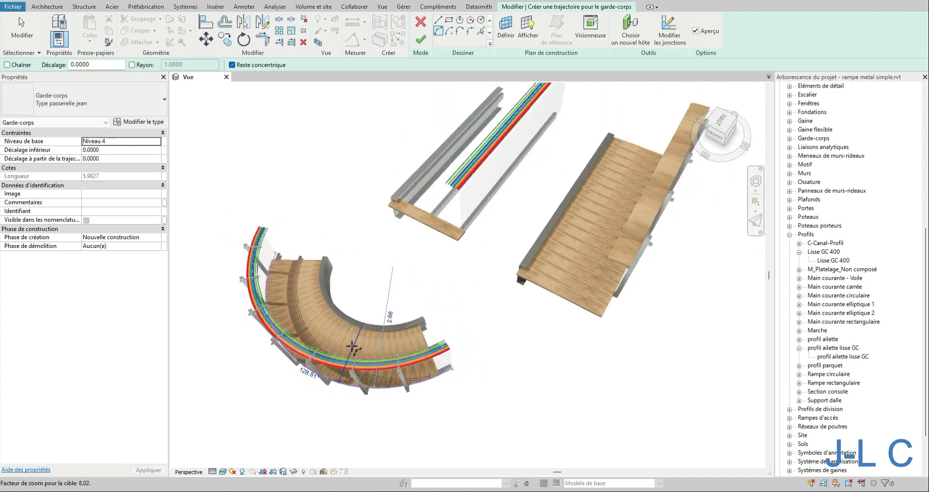
{"action": "scroll", "coordinate": [357, 352], "scroll_direction": "up", "scroll_amount": 3}
{"action": "scroll", "coordinate": [358, 340], "scroll_direction": "up", "scroll_amount": 2}
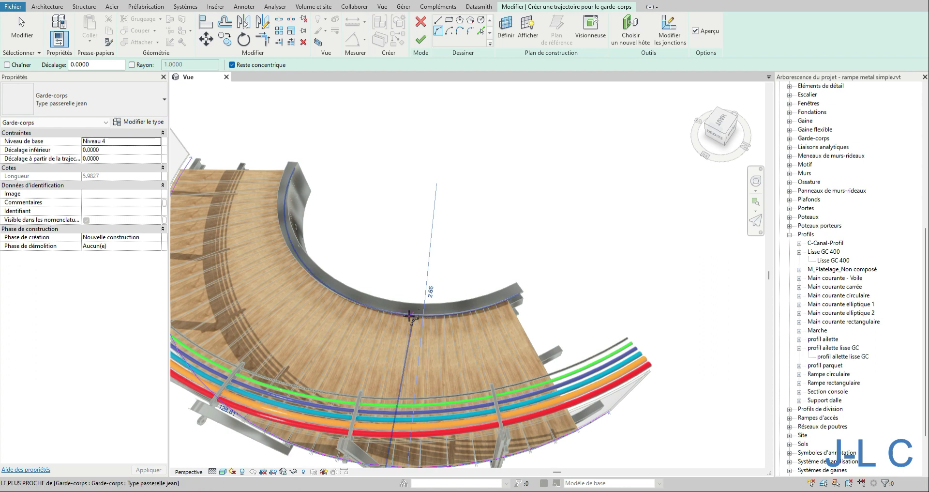
{"action": "scroll", "coordinate": [399, 314], "scroll_direction": "down", "scroll_amount": 4}
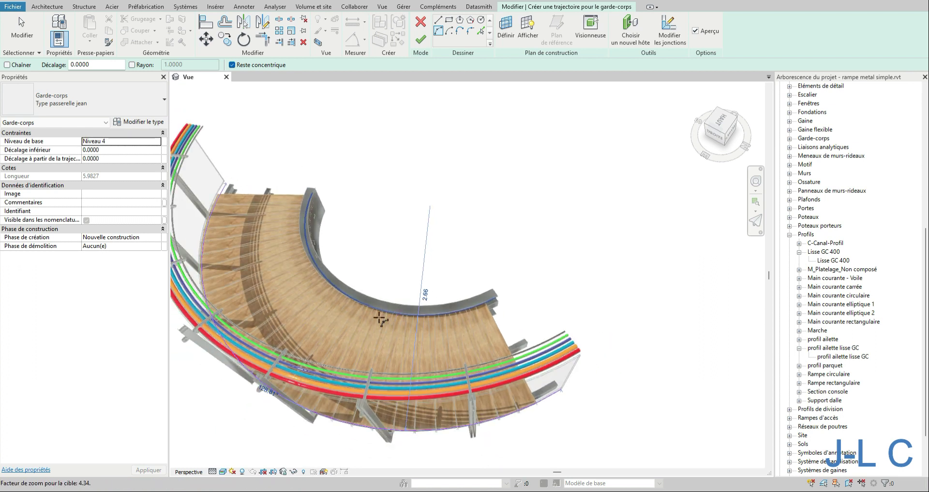
{"action": "scroll", "coordinate": [379, 317], "scroll_direction": "down", "scroll_amount": 2}
{"action": "middle_click_drag", "start_coordinate": [498, 326], "coordinate": [439, 300], "text": "shift"}
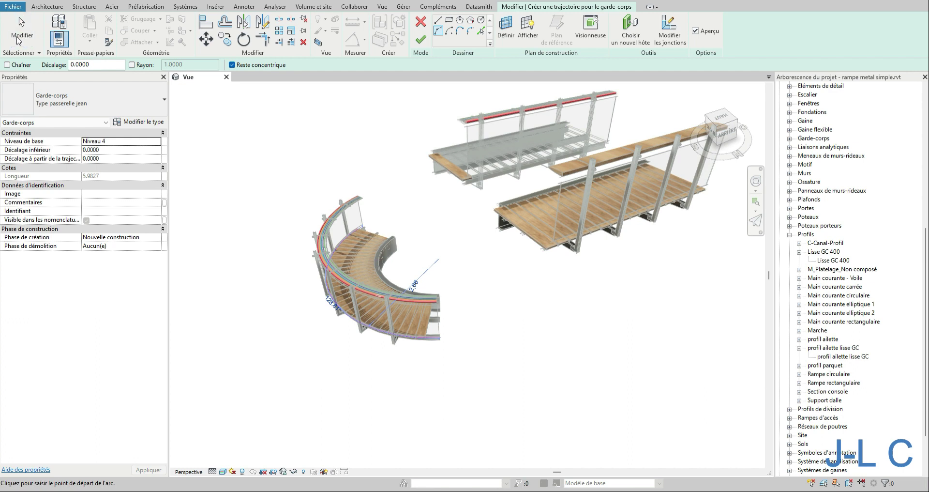
{"action": "left_click", "coordinate": [20, 42]}
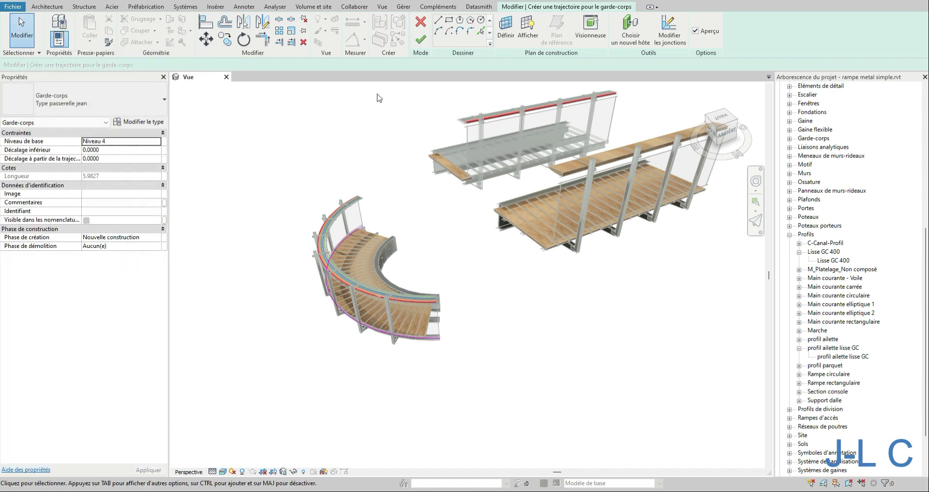
{"action": "left_click", "coordinate": [421, 40]}
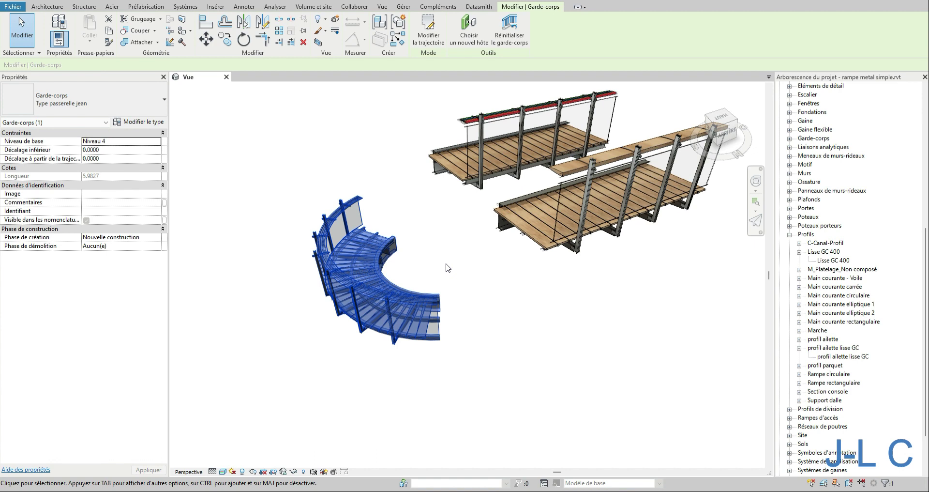
- Extend both ends of the curved railing's arc path into a nearly closed ring about 15.15 m long, and finish the path sketch
{"action": "double_click", "coordinate": [384, 252]}
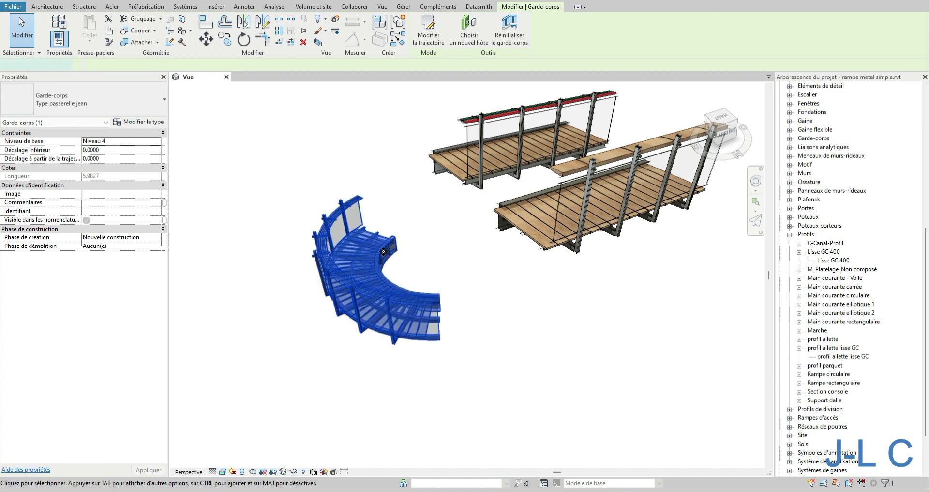
{"action": "left_click", "coordinate": [436, 344]}
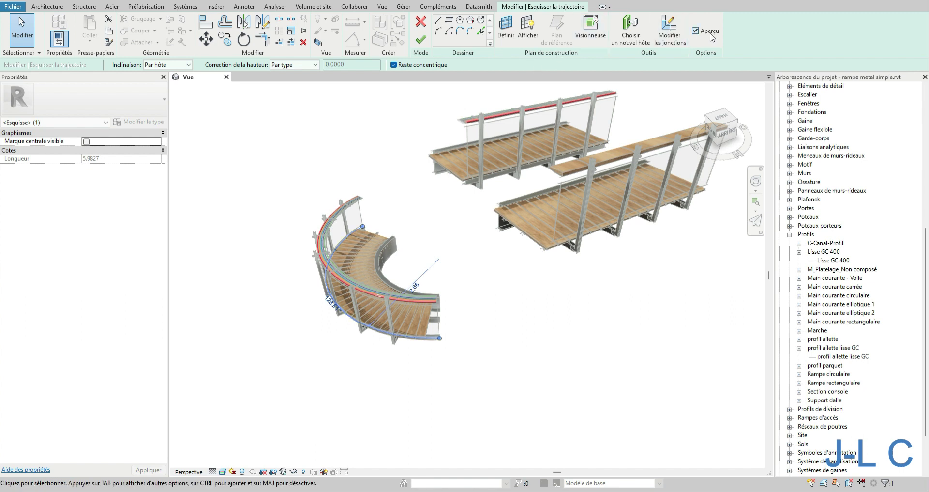
{"action": "left_click_drag", "start_coordinate": [440, 338], "coordinate": [479, 334]}
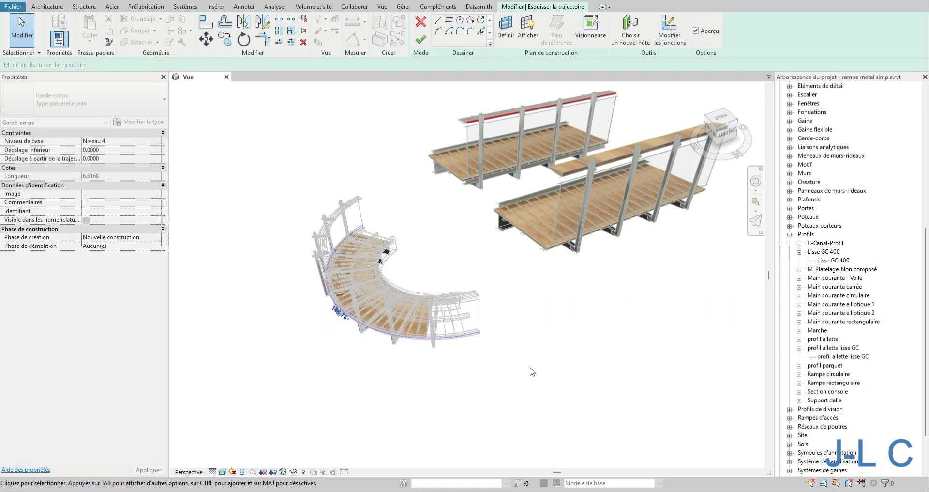
{"action": "mouse_move", "coordinate": [444, 221]}
{"action": "left_mouse_down"}
{"action": "mouse_move", "coordinate": [507, 258]}
{"action": "mouse_move", "coordinate": [513, 292]}
{"action": "left_mouse_up"}
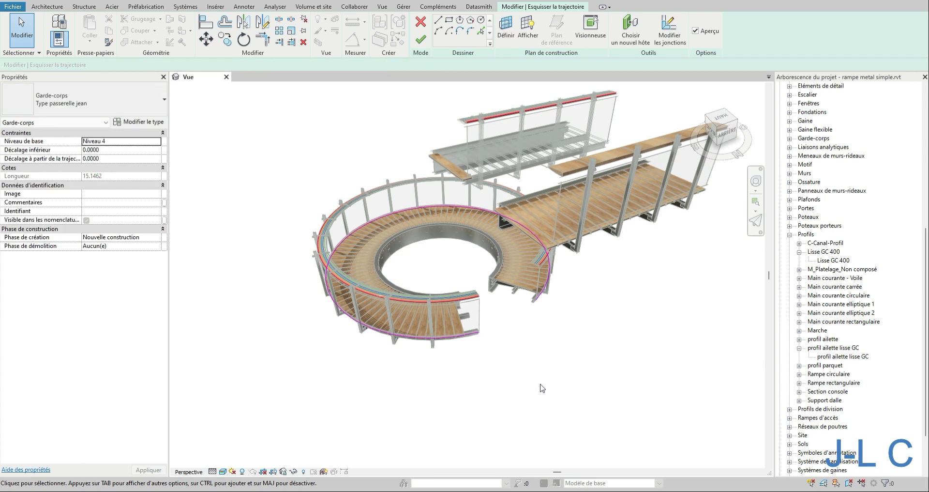
{"action": "middle_click_drag", "start_coordinate": [536, 379], "coordinate": [504, 359], "text": "shift"}
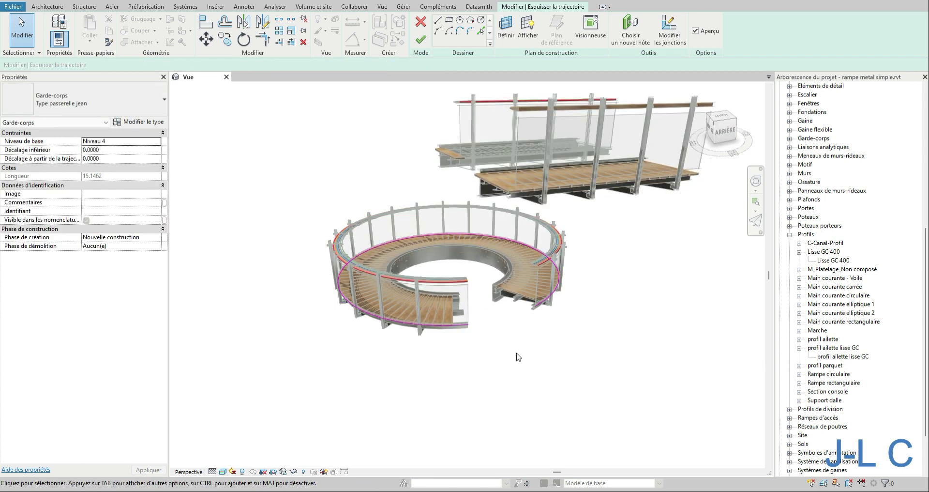
{"action": "left_click", "coordinate": [421, 40]}
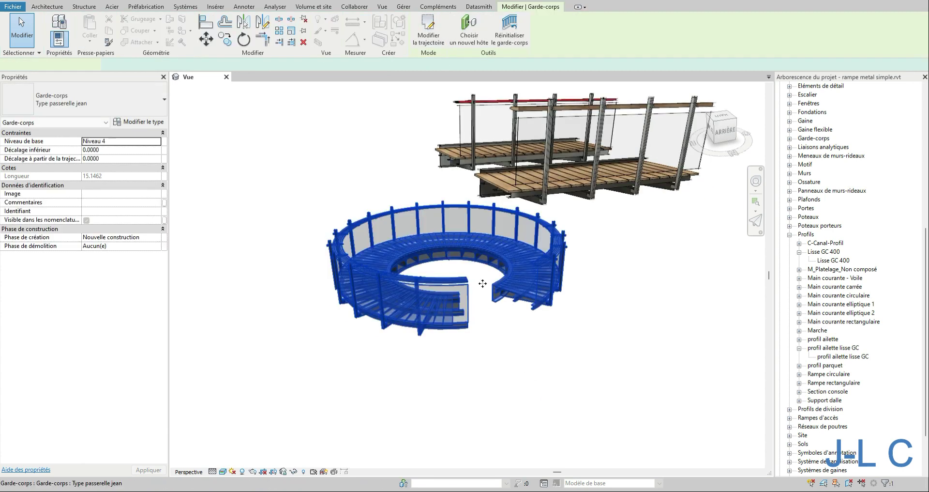
{"action": "left_click", "coordinate": [501, 241]}
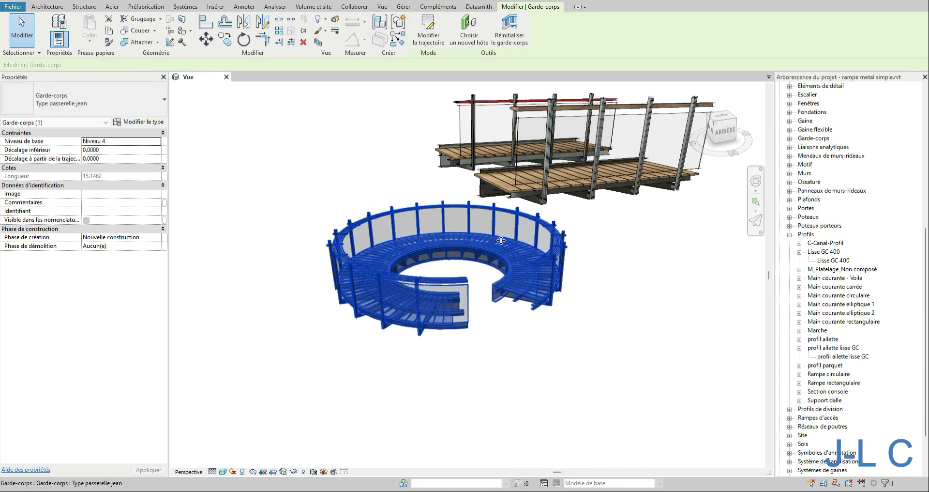